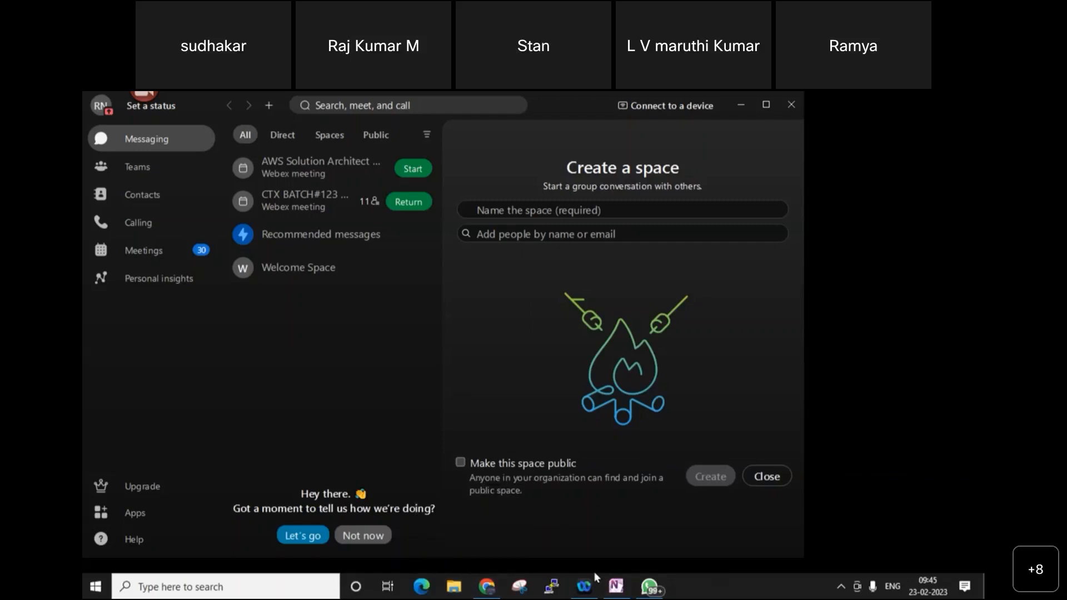
- Minimize the Webex window to reveal the presenter's shared Windows desktop
click(594, 572)
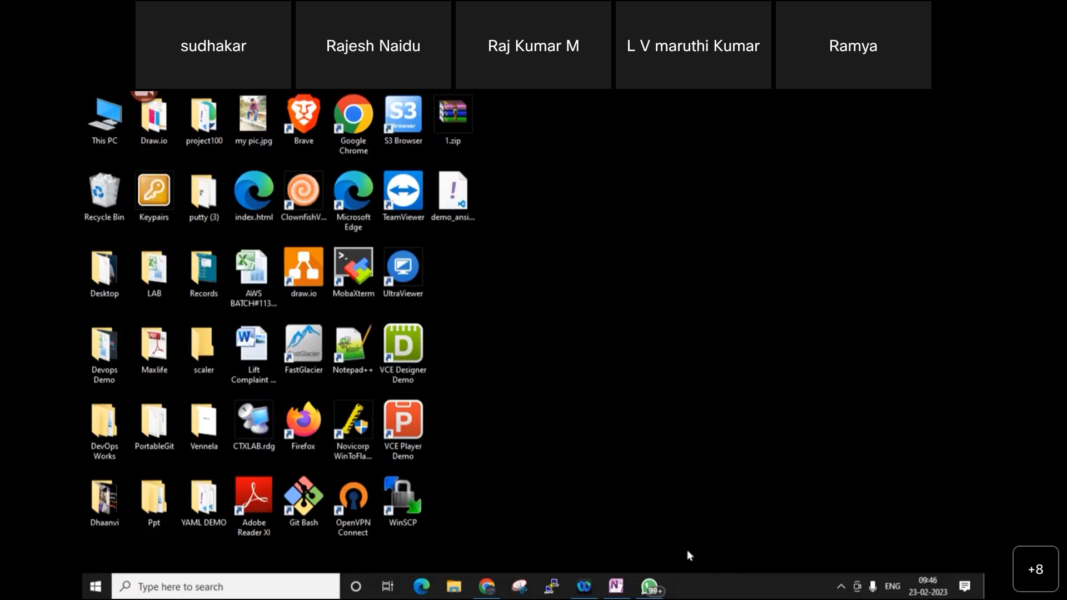
- Launch draw.io from a Start search for 'dra' after abandoning the Run dialog
key(super+r)
text(draw)
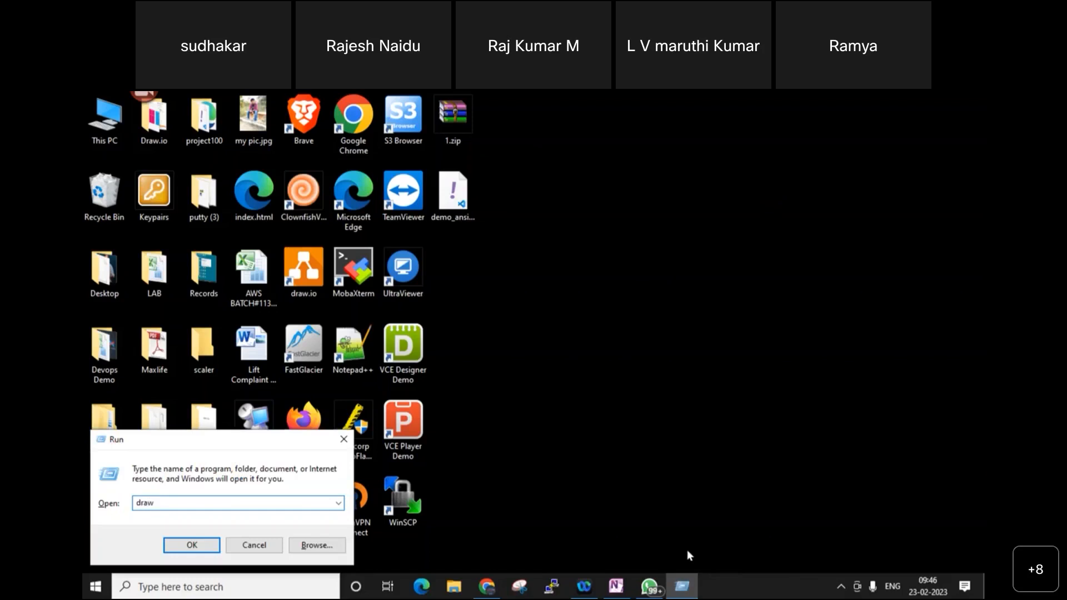
key(BackSpace)
key(BackSpace)
key(BackSpace)
key(BackSpace)
key(Escape)
key(super)
text(dra)
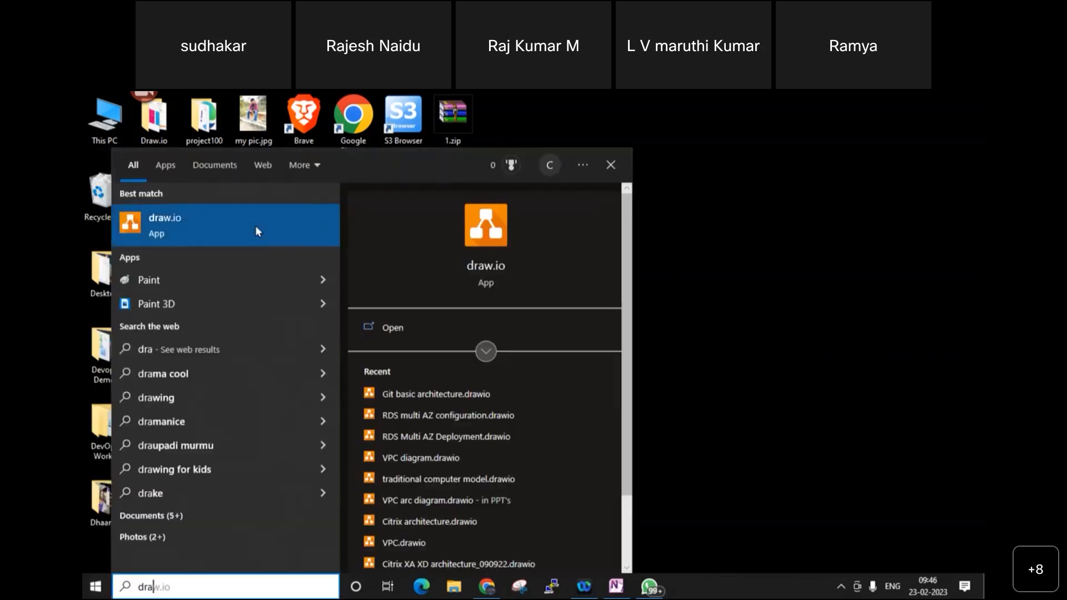
click(255, 225)
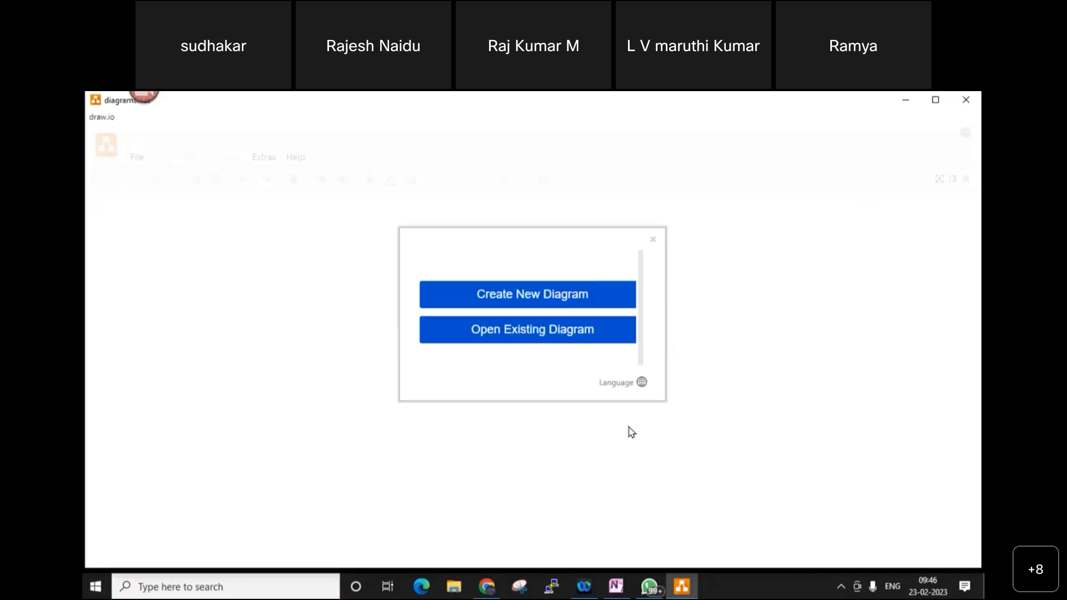
- Create a blank diagram with a hypervisor shape labelled 'XENSERVER 192.168.1.101' at upper right
click(578, 298)
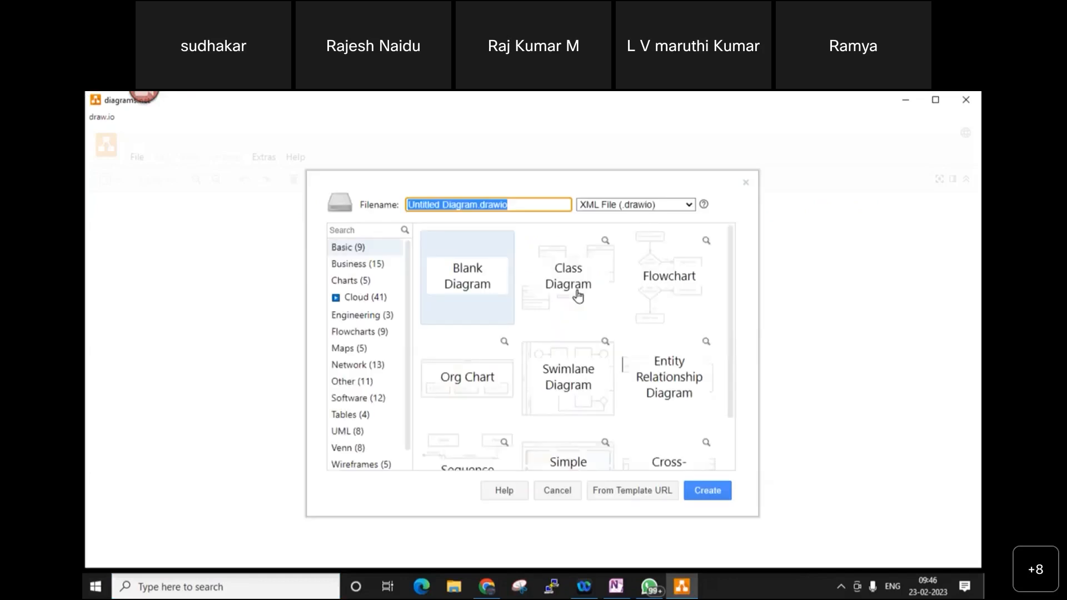
click(716, 493)
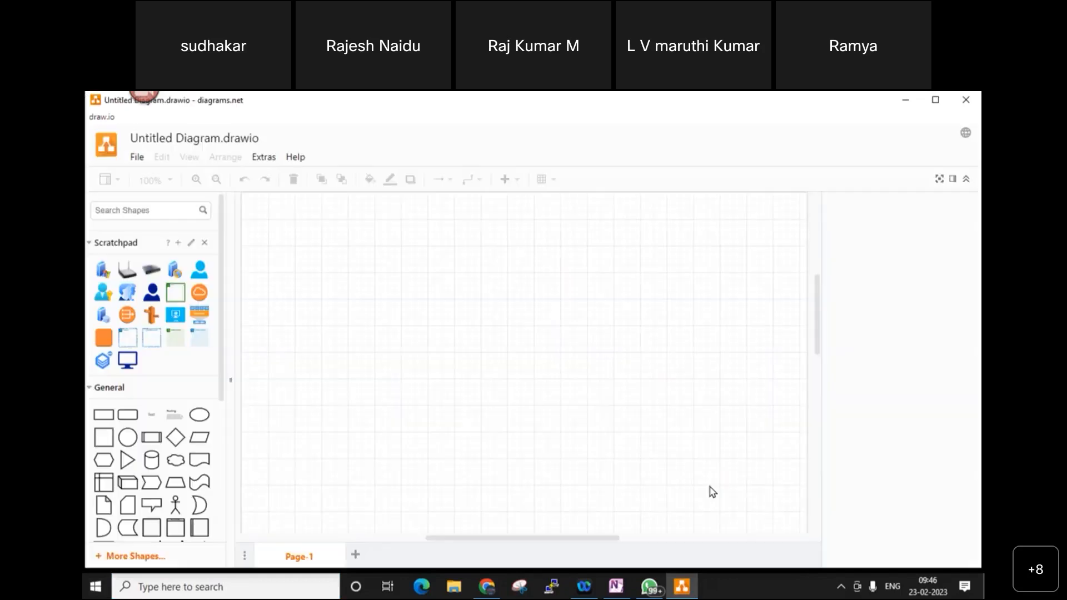
click(197, 322)
drag(528, 352, 710, 236)
double_click(710, 235)
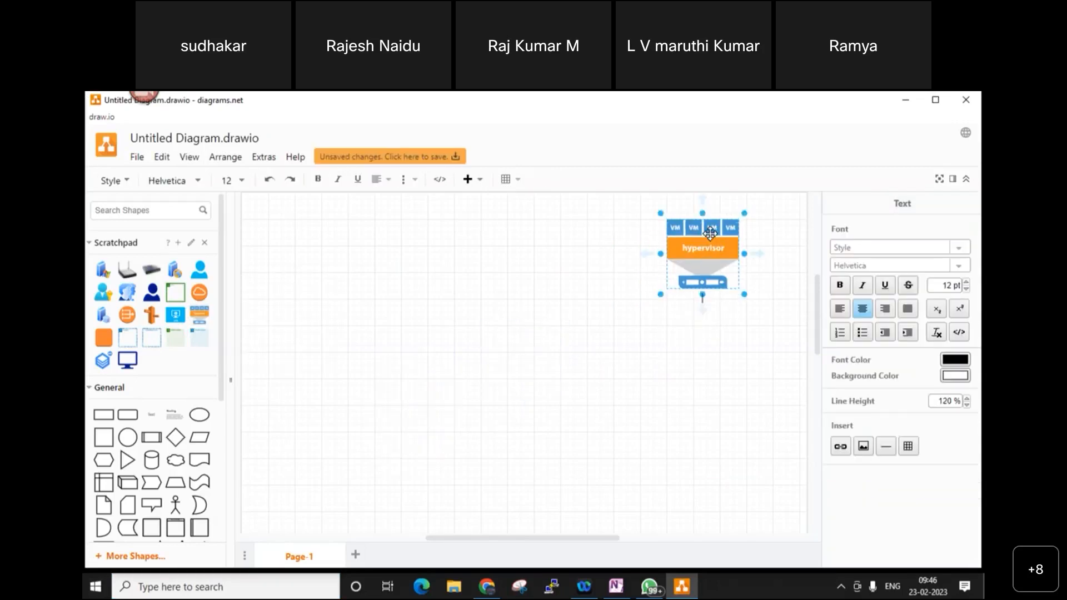
text(XENSERVER )
text(192.168)
text(.1)
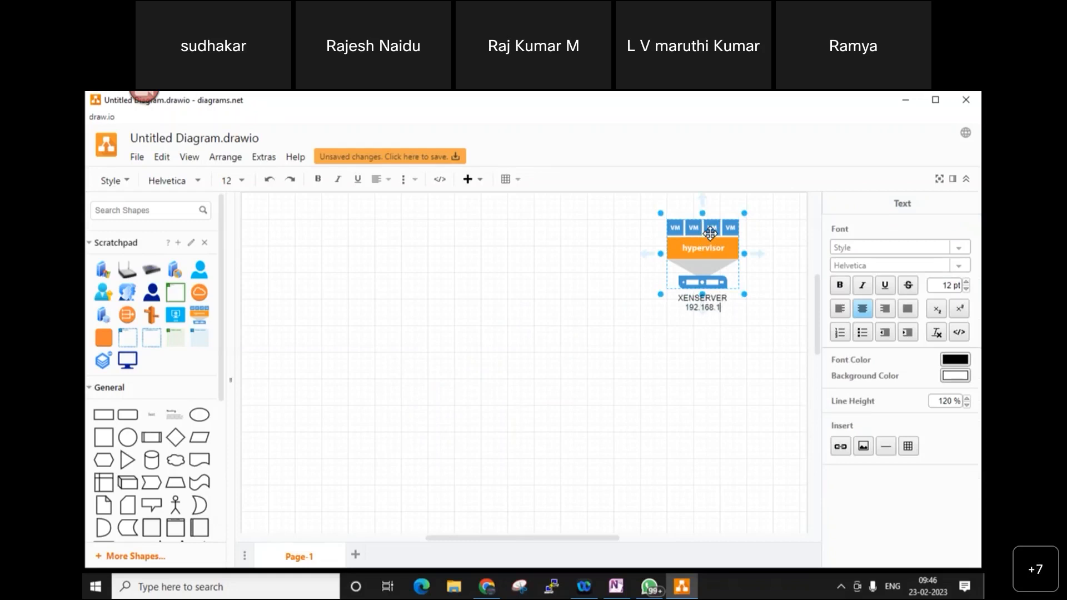
text(.101)
drag(710, 233, 711, 286)
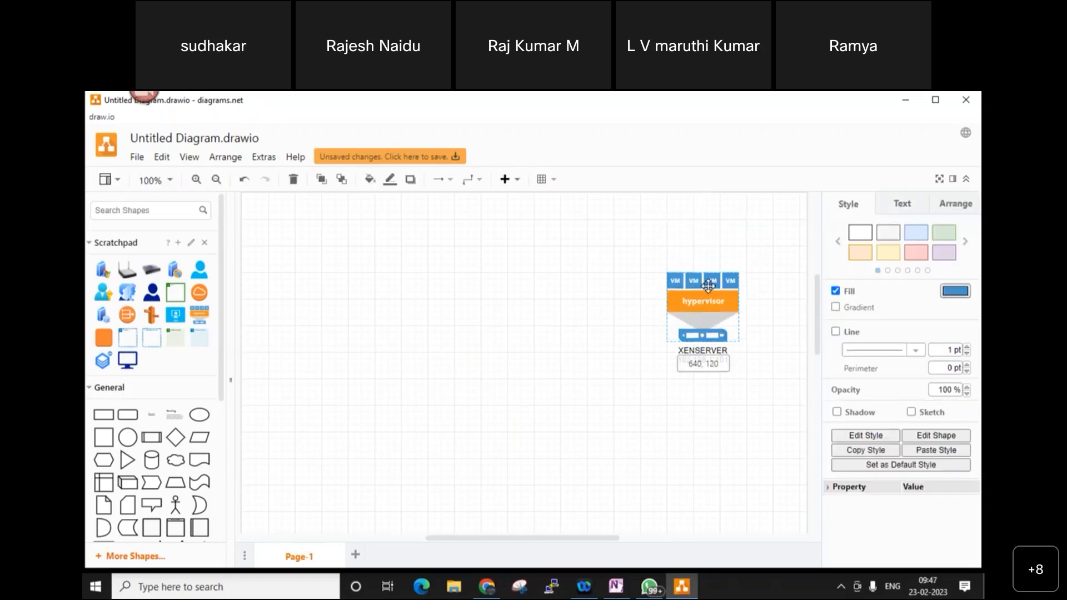
click(745, 460)
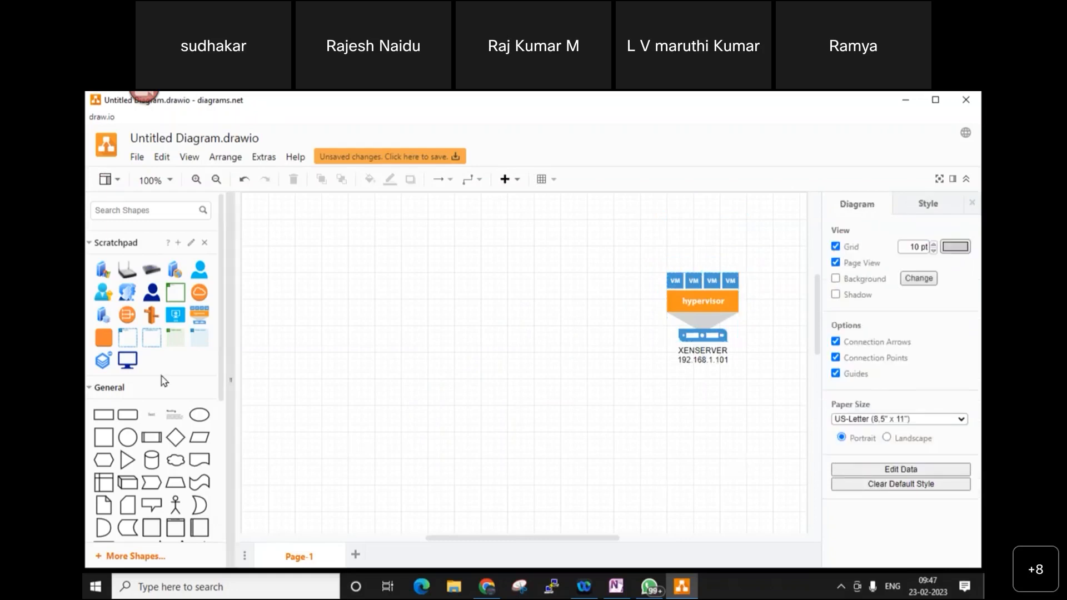
- Add a user icon labelled 'You' in the bottom-left corner
click(151, 292)
drag(525, 354, 279, 466)
double_click(280, 467)
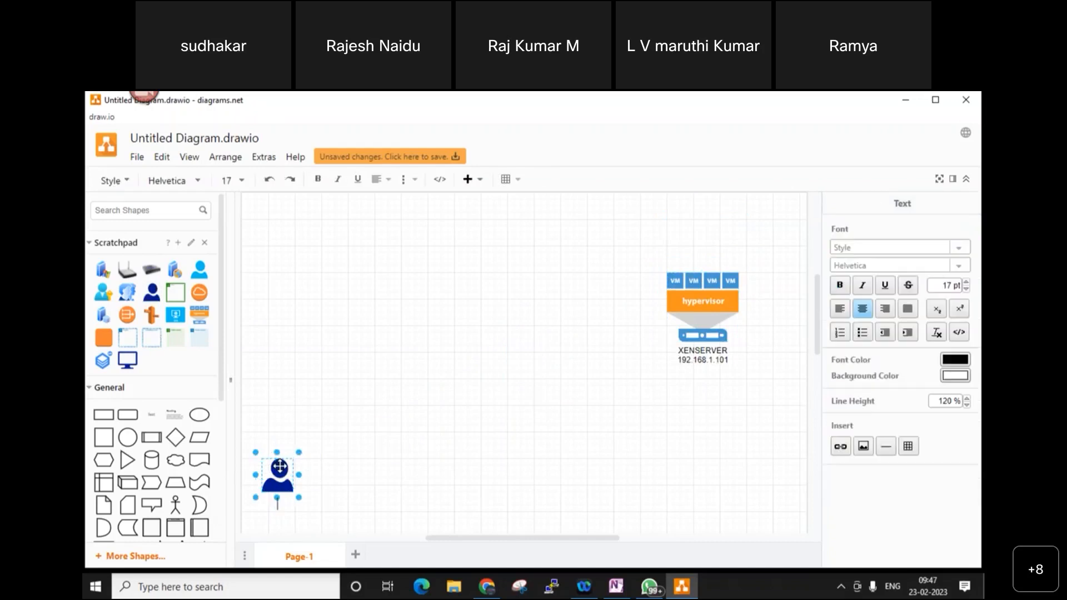
text(You)
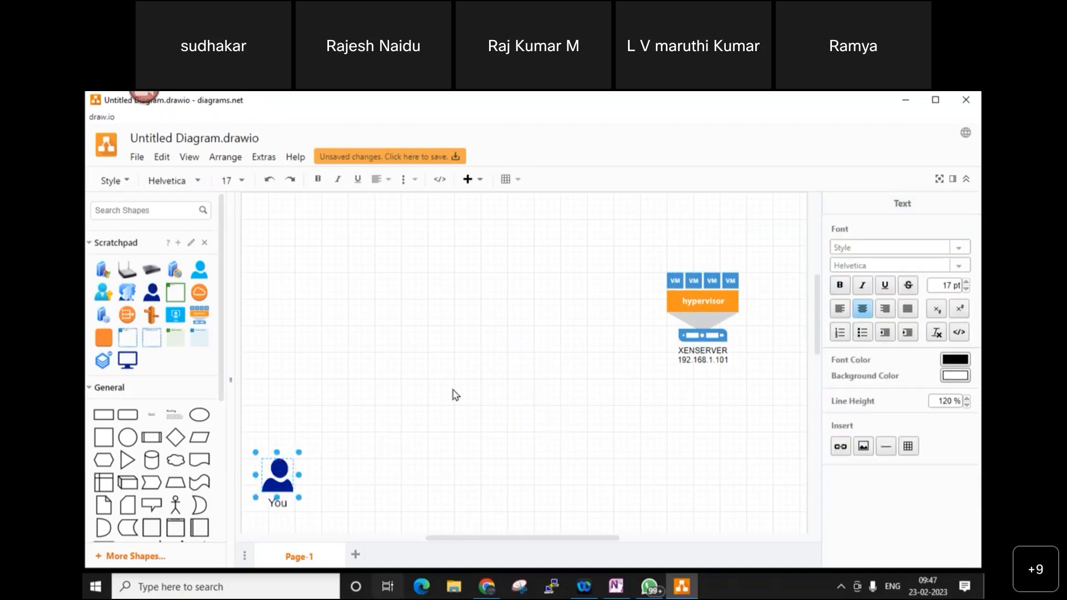
- Place a light yellow rectangle behind the XENSERVER shape
click(103, 415)
drag(527, 362, 799, 485)
right_click(692, 372)
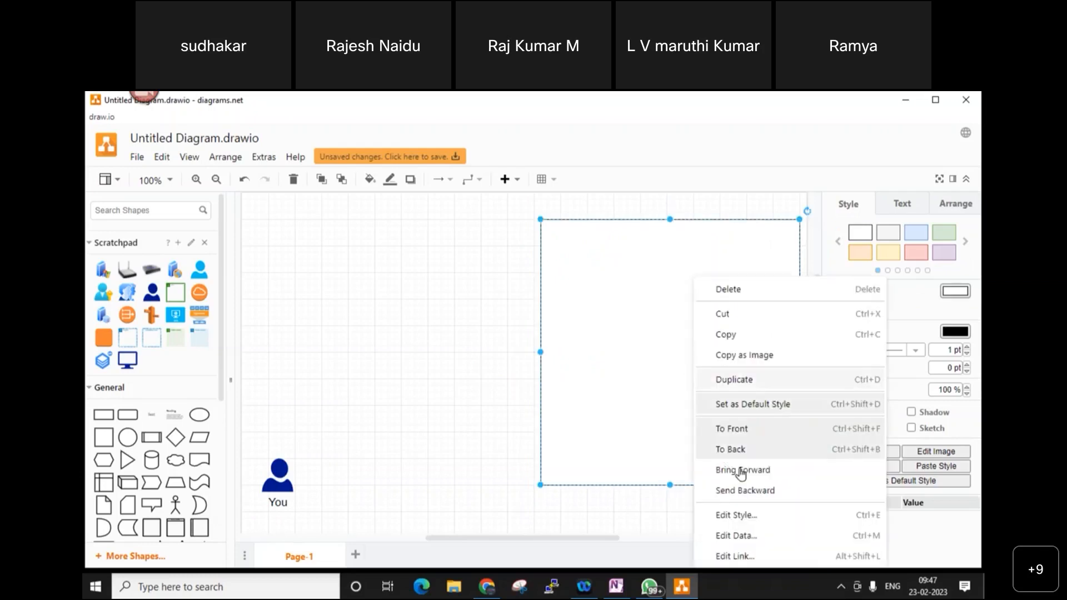
click(766, 491)
right_click(729, 362)
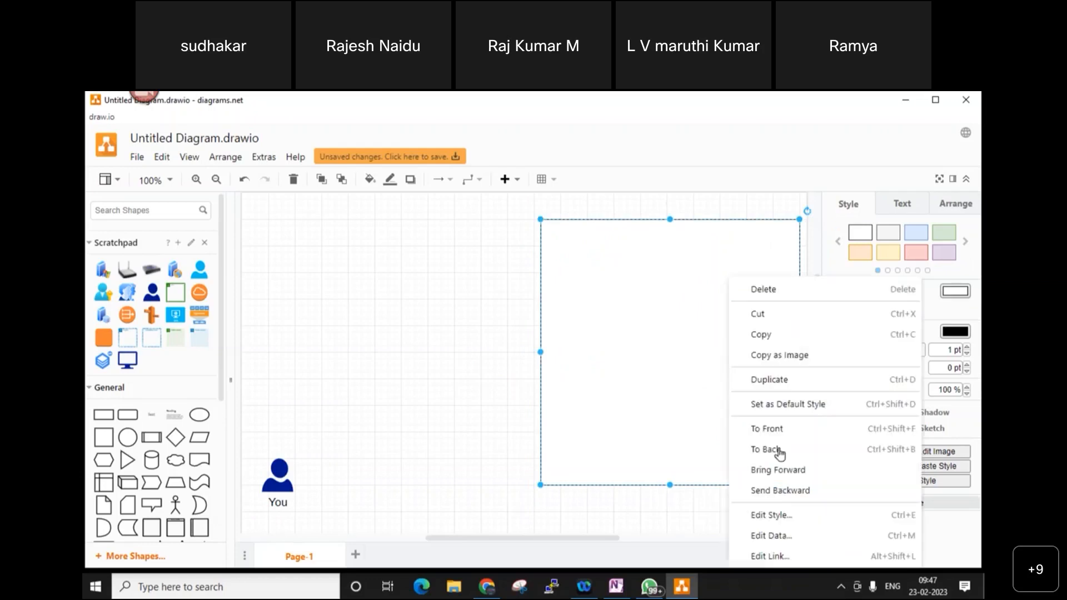
click(800, 491)
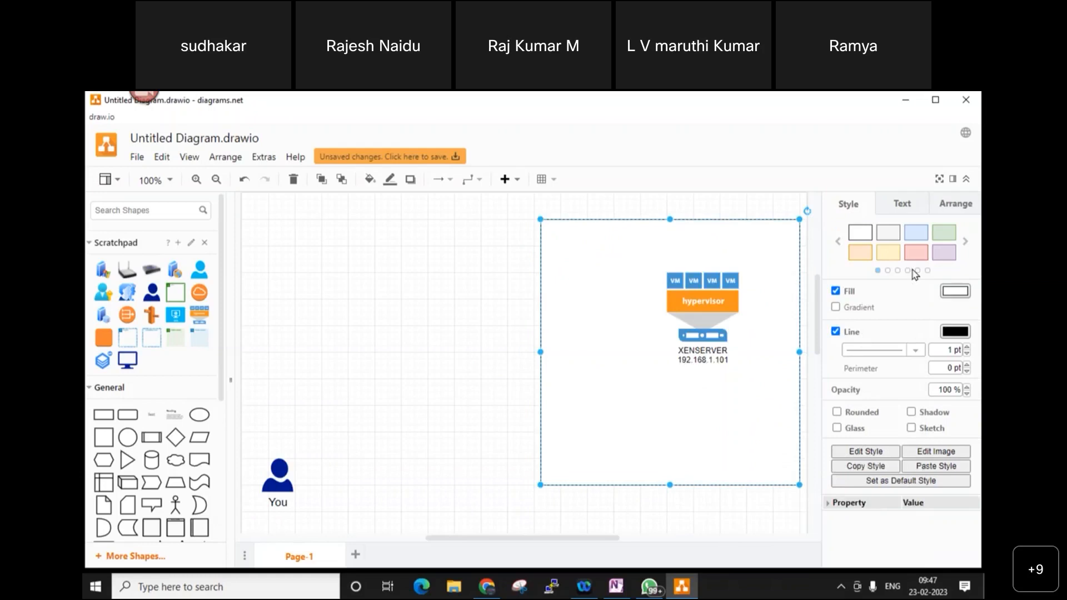
click(888, 252)
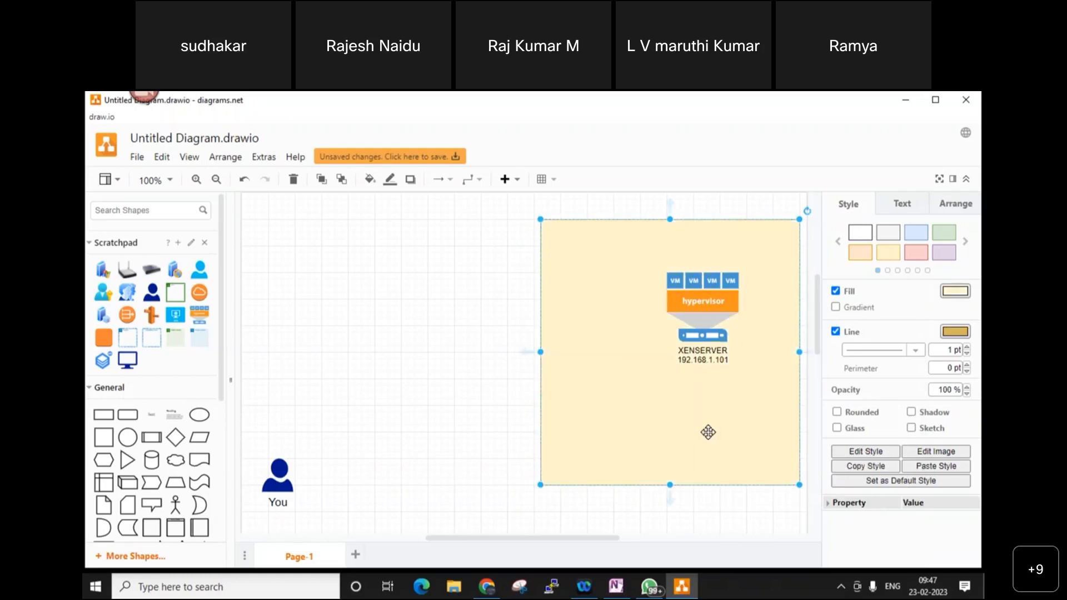
click(702, 512)
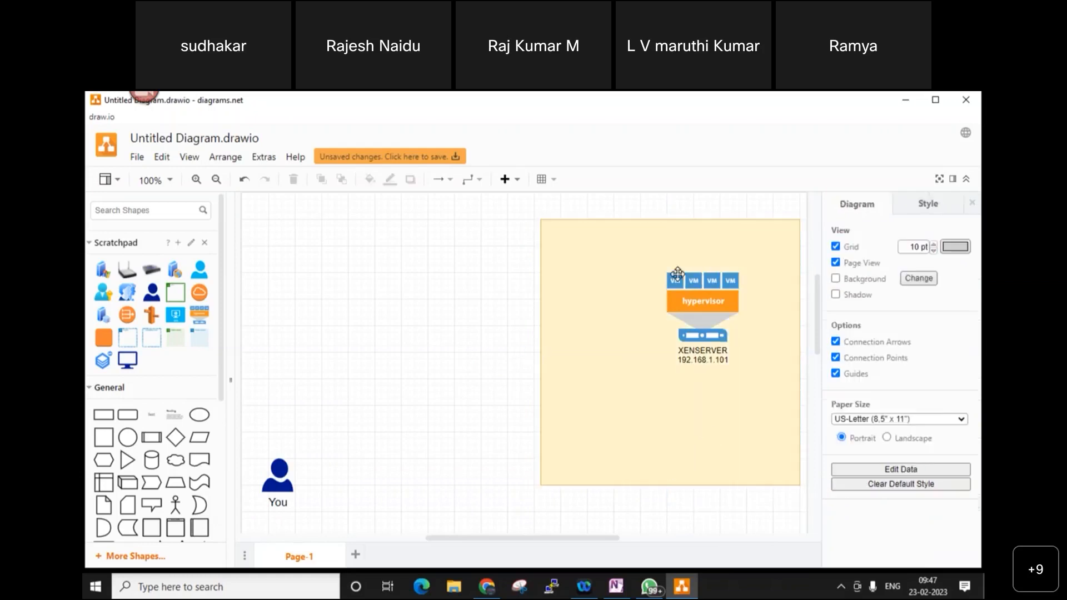
- Add a 'LAB' text label above the yellow box
double_click(655, 209)
click(660, 205)
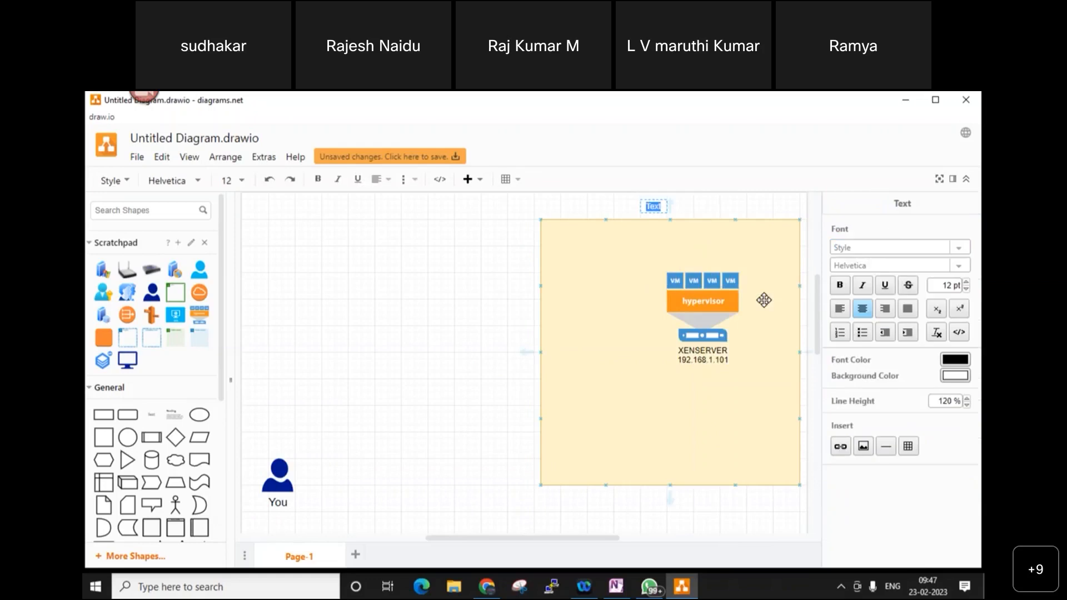
text(LAB)
click(415, 391)
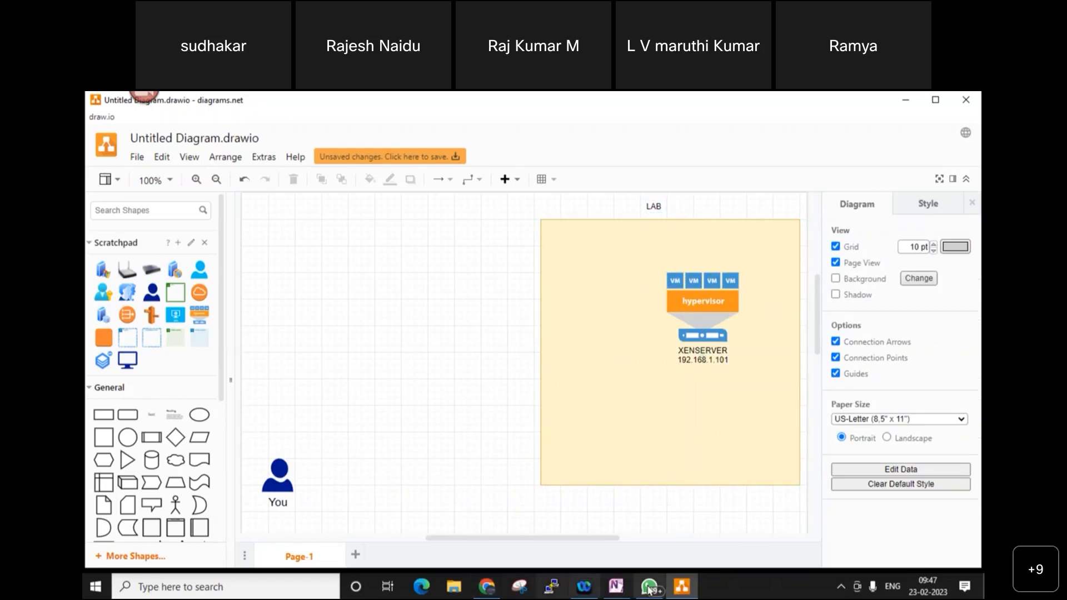
- Launch Citrix XenCenter from a Start menu search for 'xen'
click(239, 587)
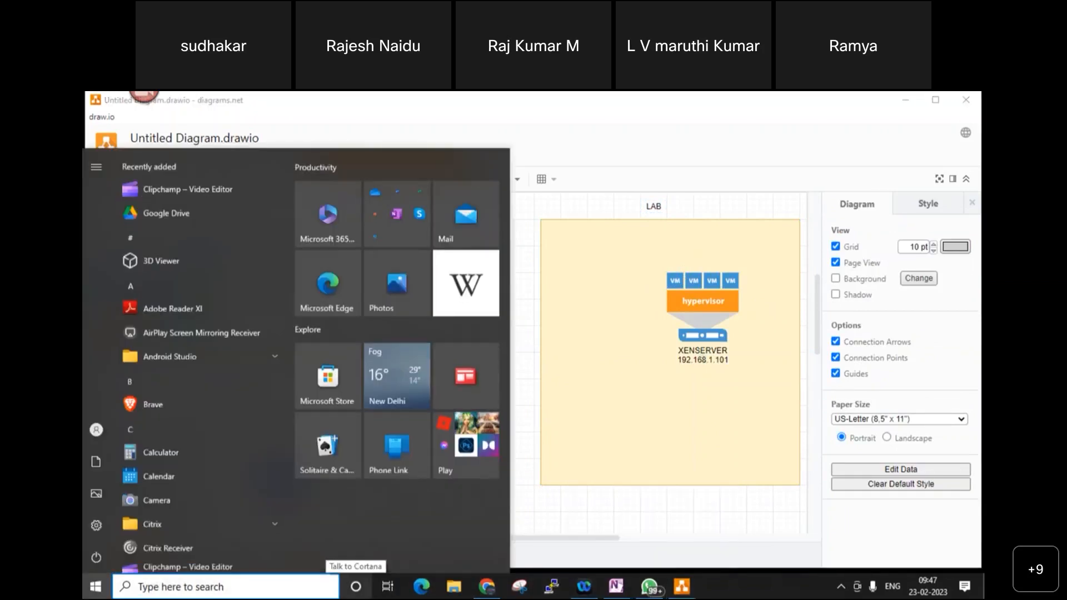
text(xeb)
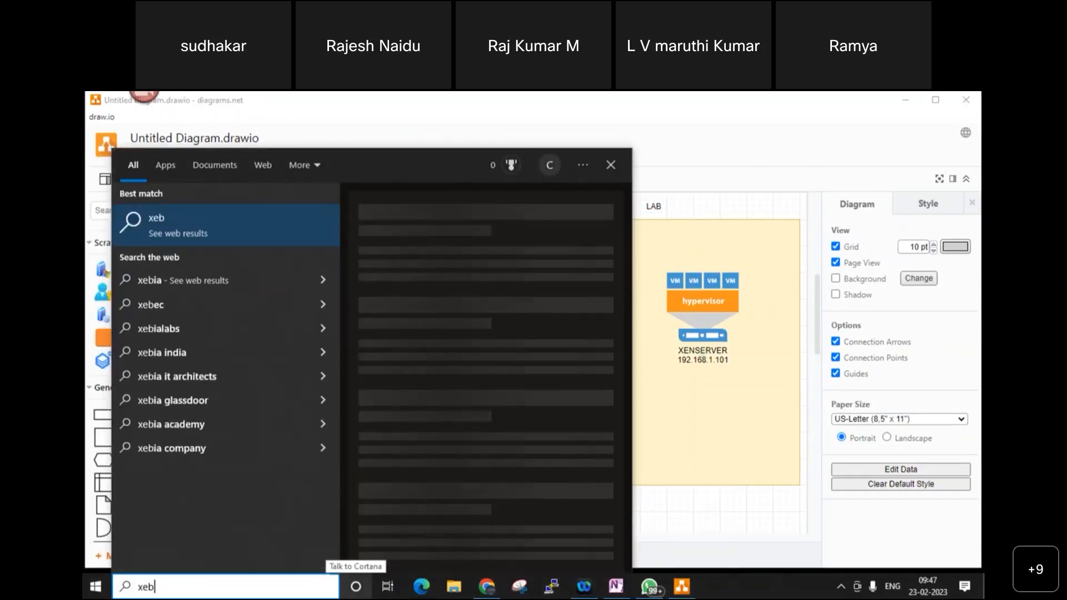
key(BackSpace)
text(n)
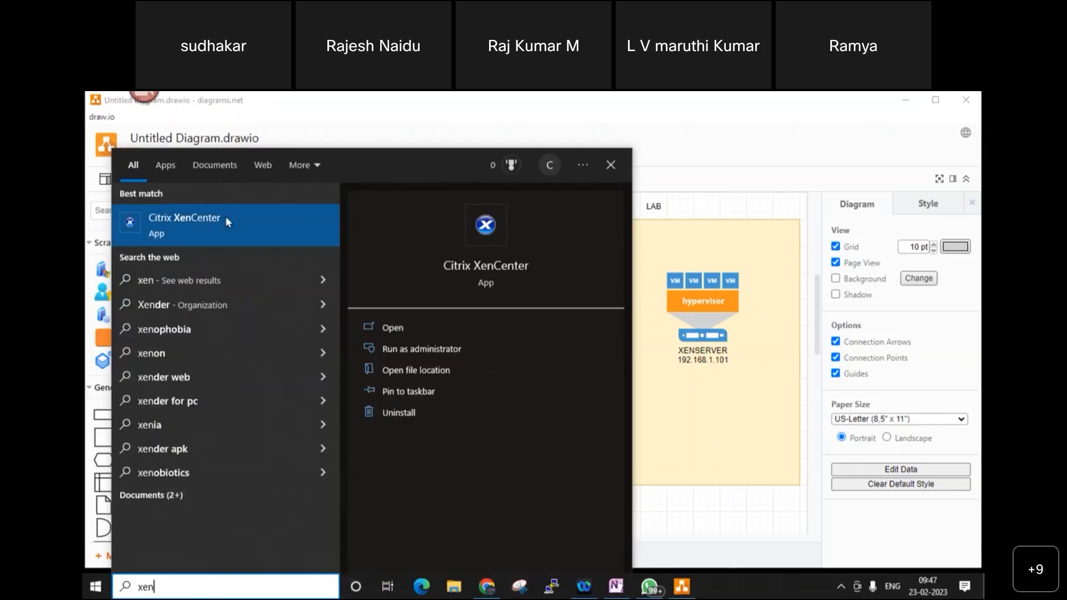
click(225, 223)
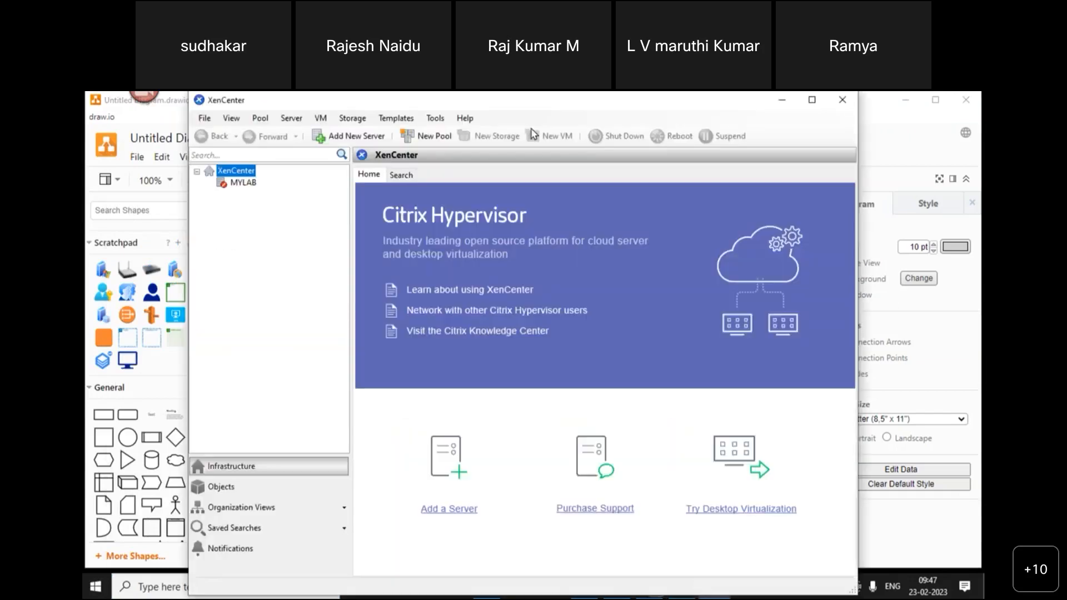
- Maximize XenCenter and connect to the MYLAB server
click(812, 99)
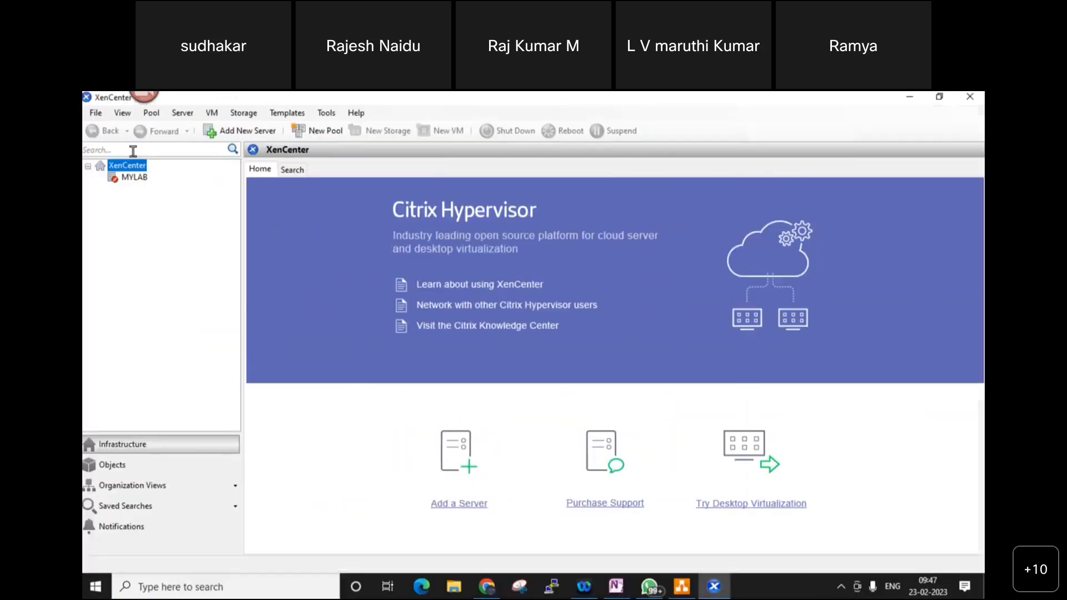
click(135, 179)
right_click(135, 178)
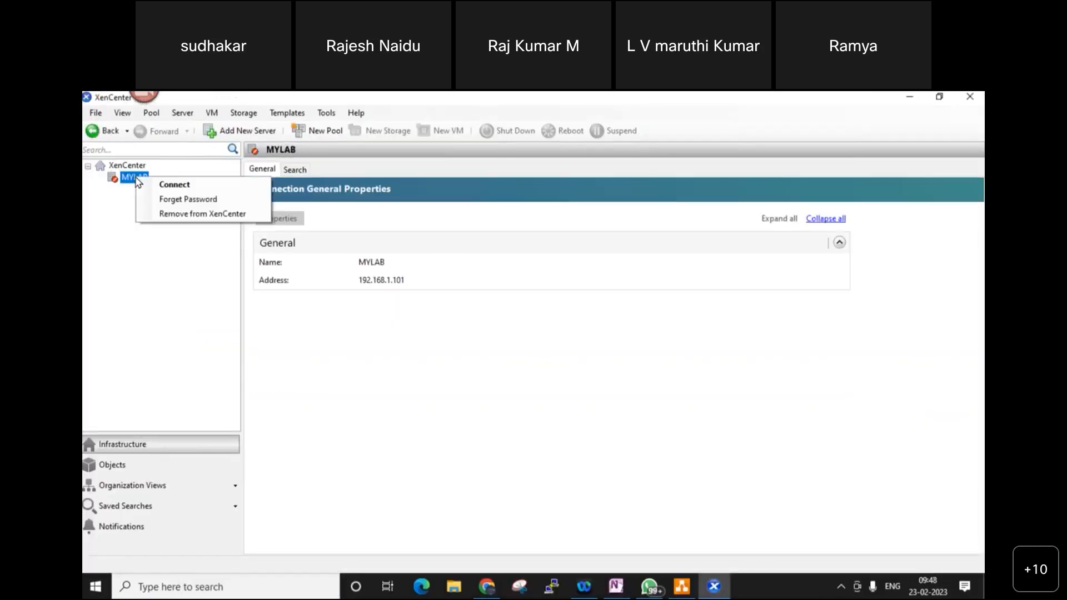
click(192, 185)
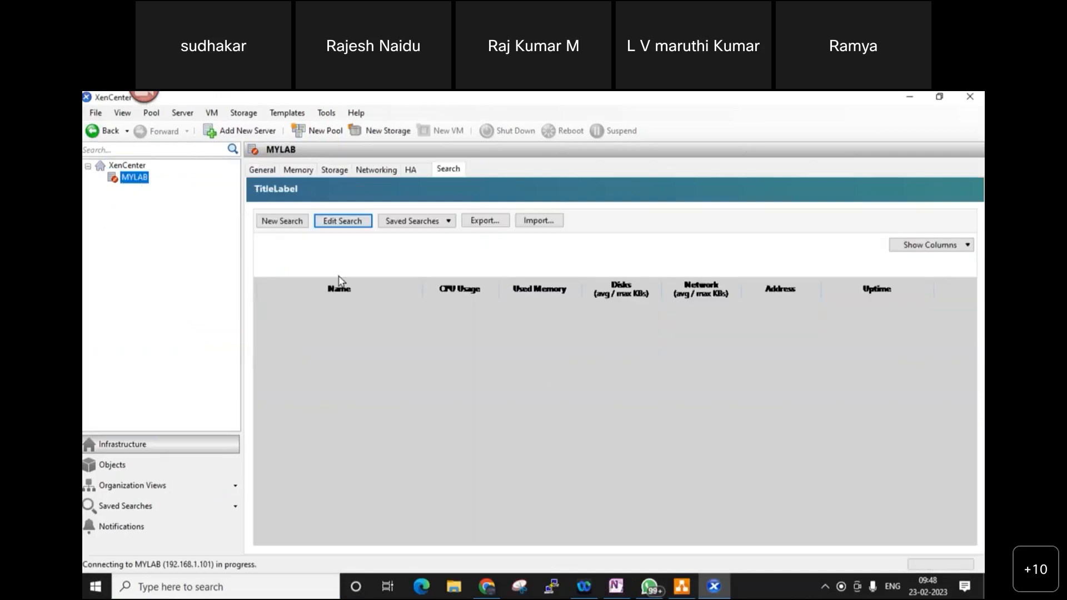
- Expand host LAB-CH-001 and settle on LAB-W16-001's properties after browsing its VMs
click(114, 190)
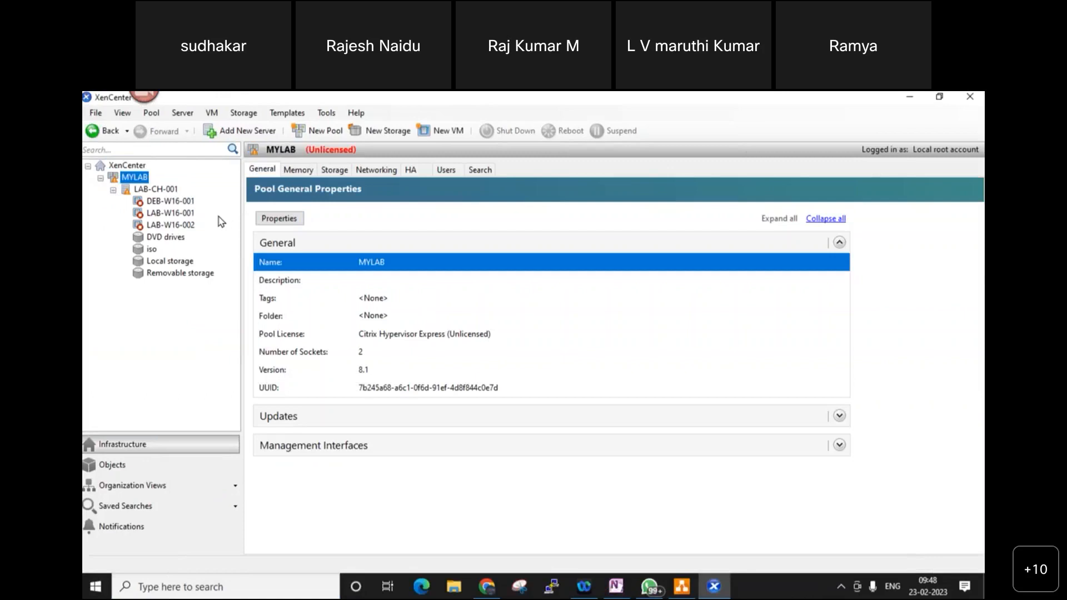
click(185, 202)
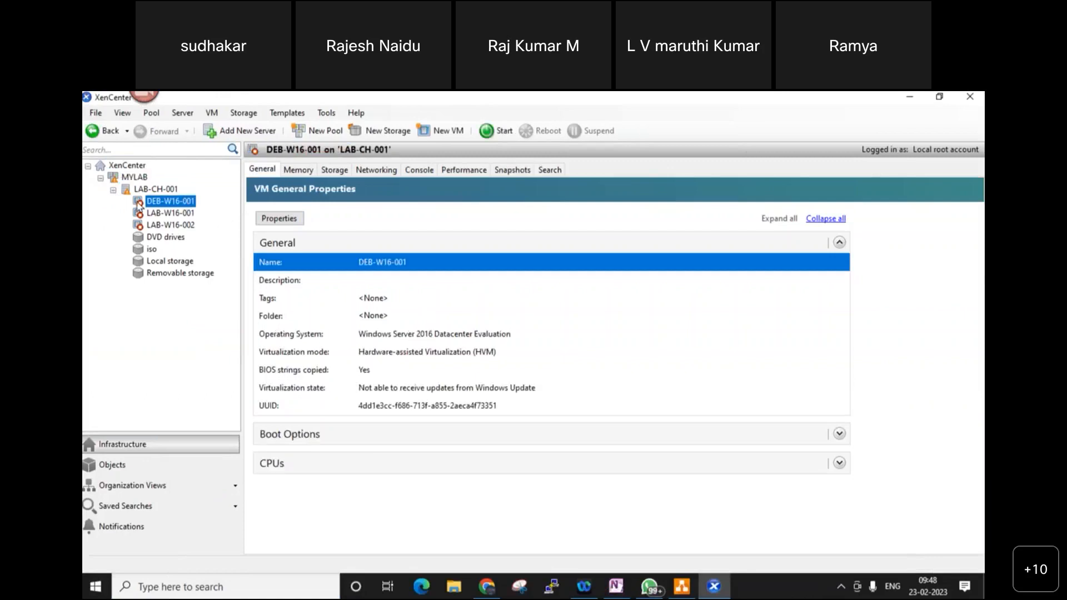
click(177, 214)
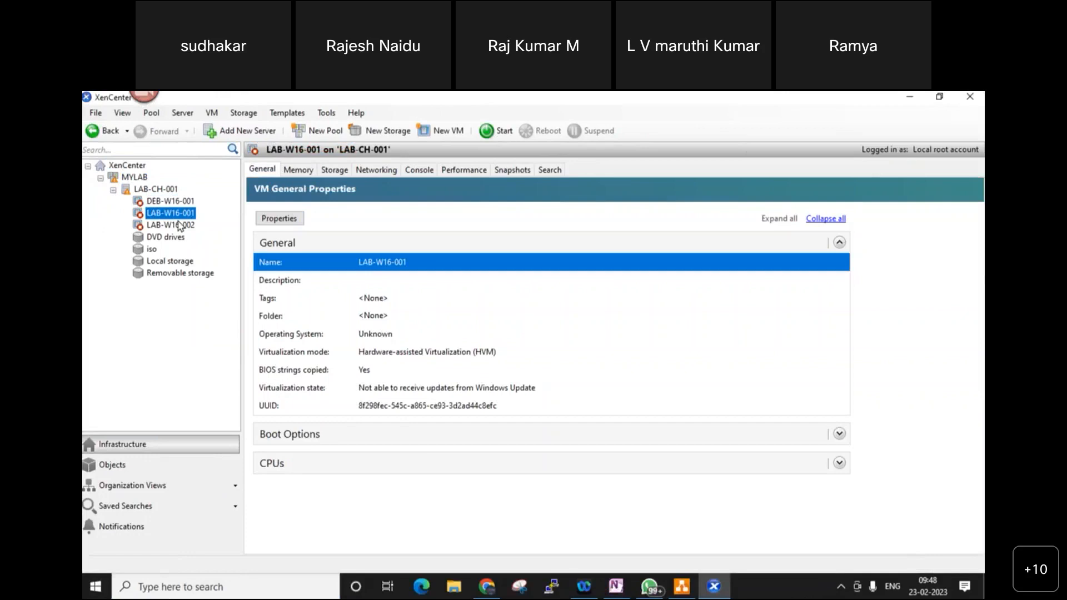
click(180, 225)
click(182, 215)
click(183, 227)
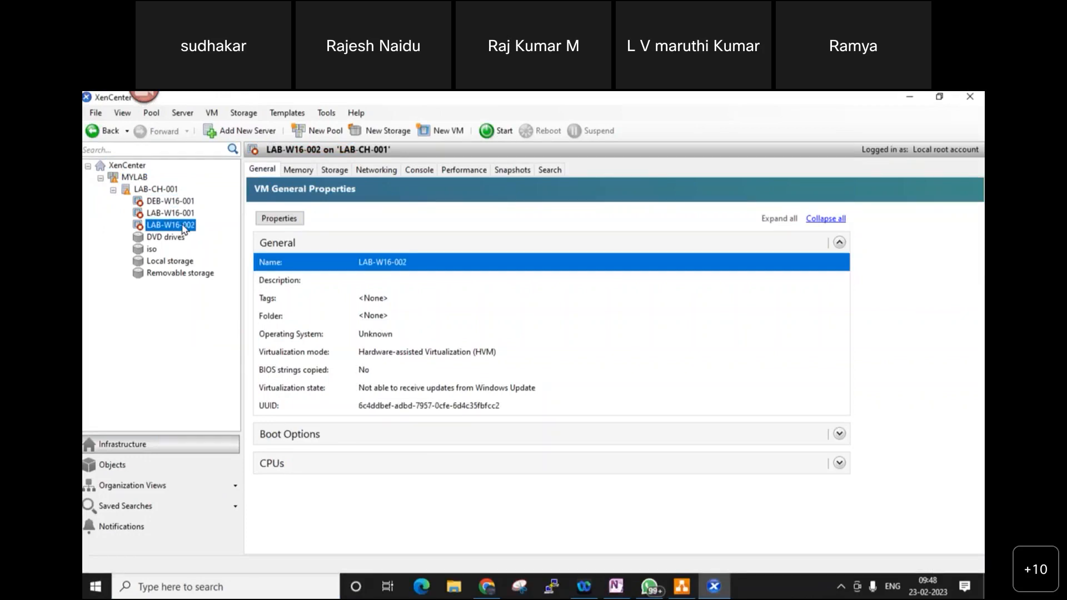
click(186, 216)
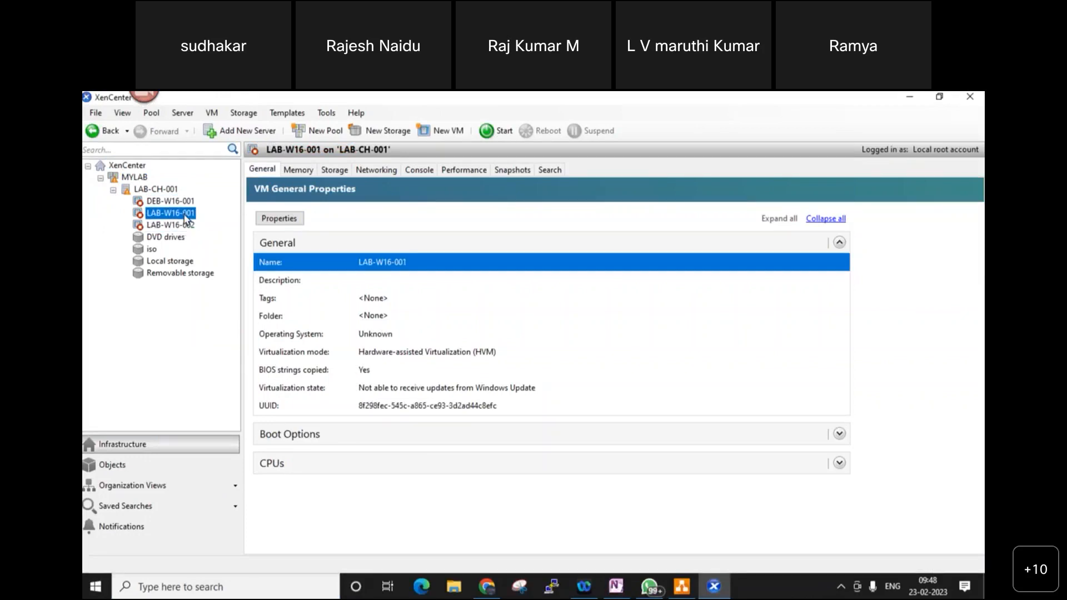
- Rename VM LAB-W16-001 to LAB-JUMP-01 in its Properties dialog
right_click(185, 218)
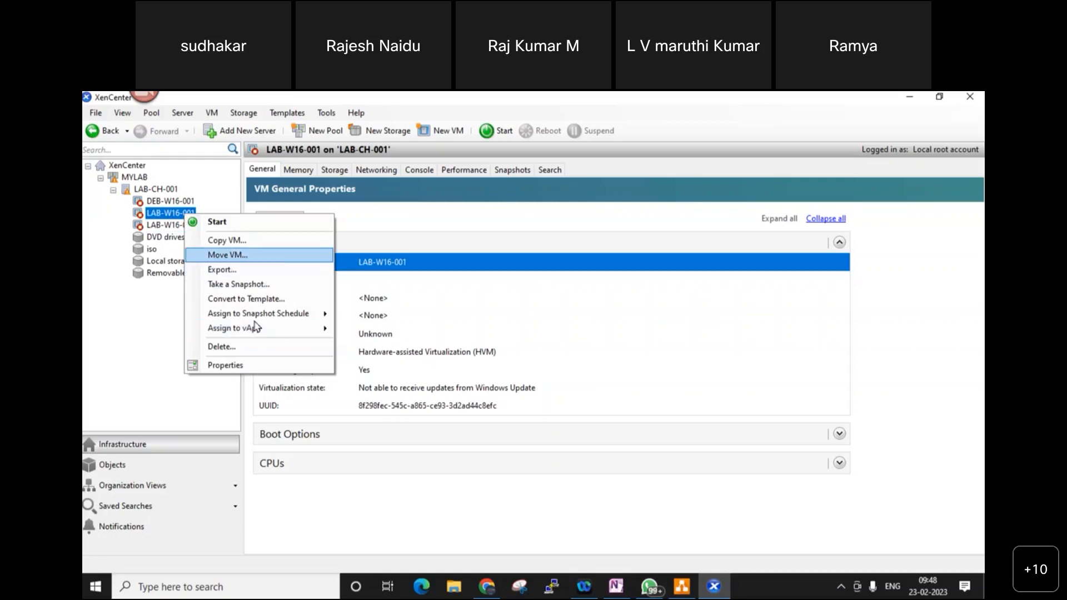
click(255, 366)
click(524, 233)
key(BackSpace)
key(BackSpace)
key(BackSpace)
key(BackSpace)
key(BackSpace)
key(BackSpace)
key(BackSpace)
key(BackSpace)
key(BackSpace)
key(BackSpace)
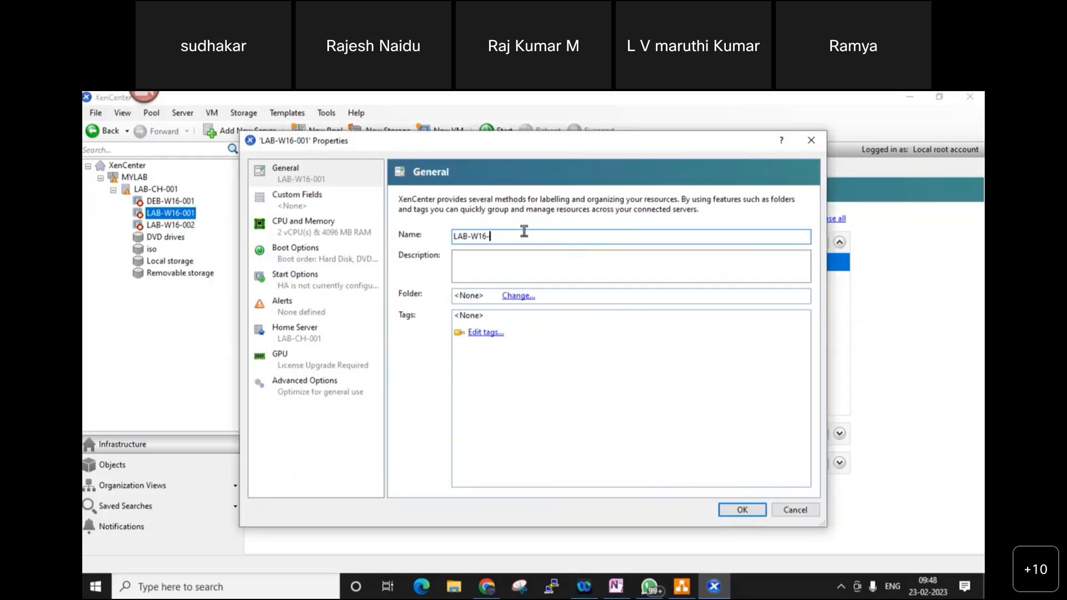
key(BackSpace)
text(LAB-JUMP-01)
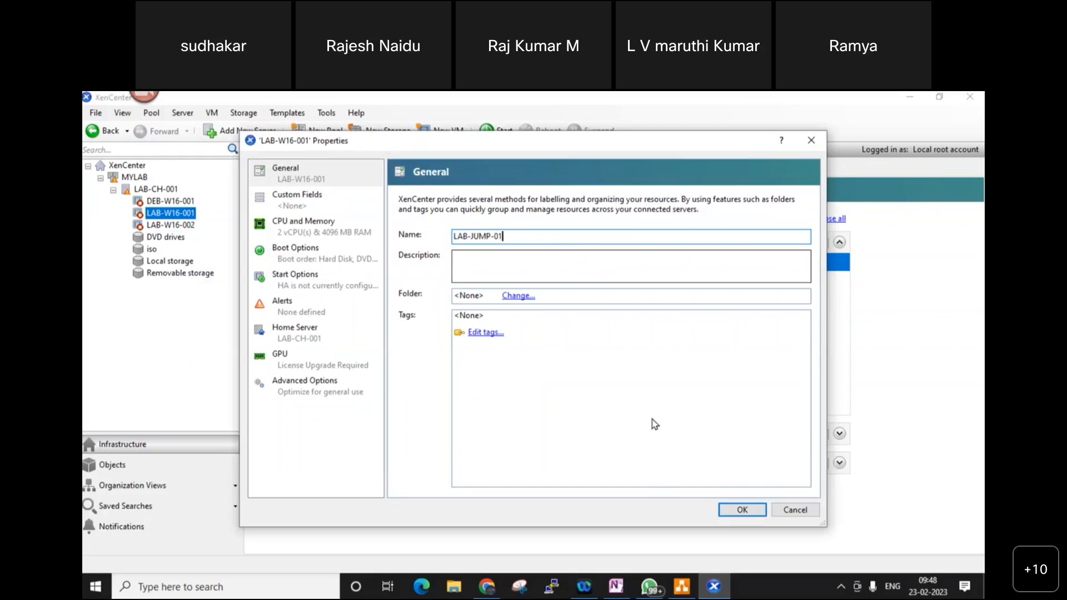
click(742, 510)
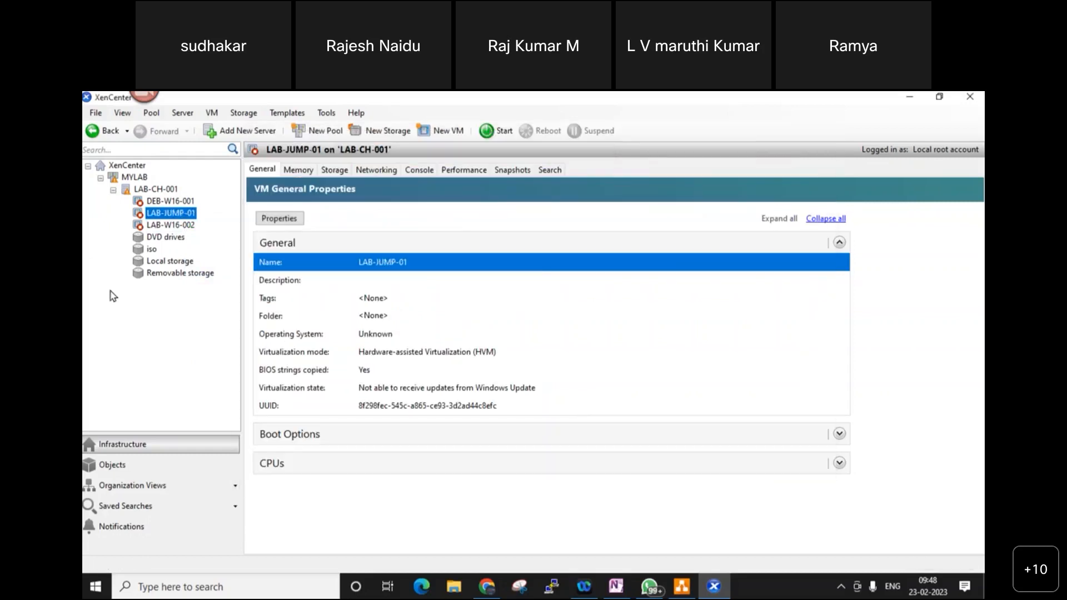
- Start the LAB-JUMP-01 VM and switch to its Console view
right_click(167, 215)
click(194, 217)
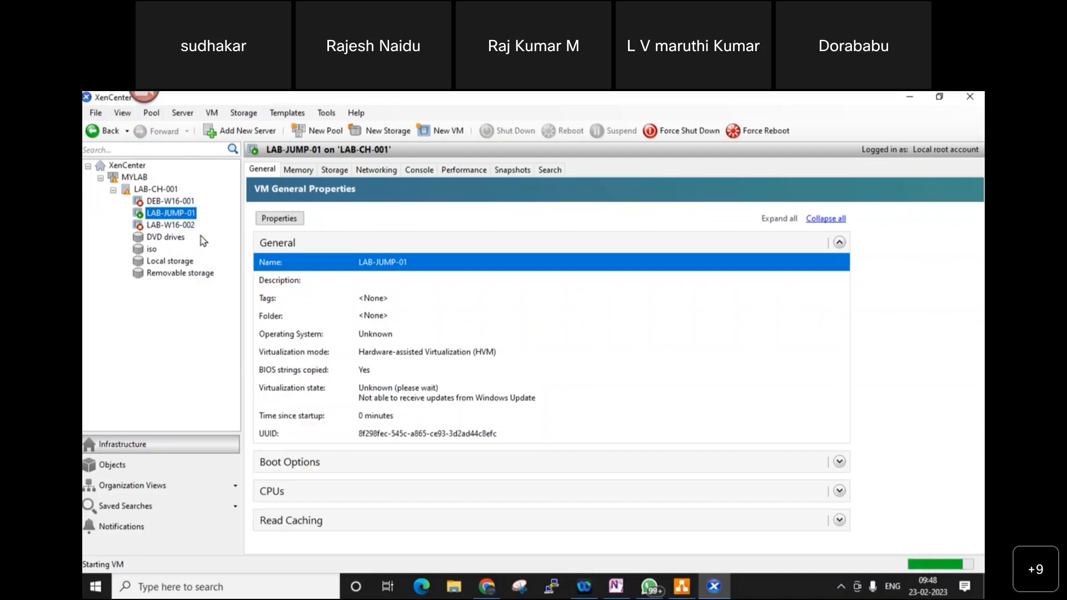
click(419, 170)
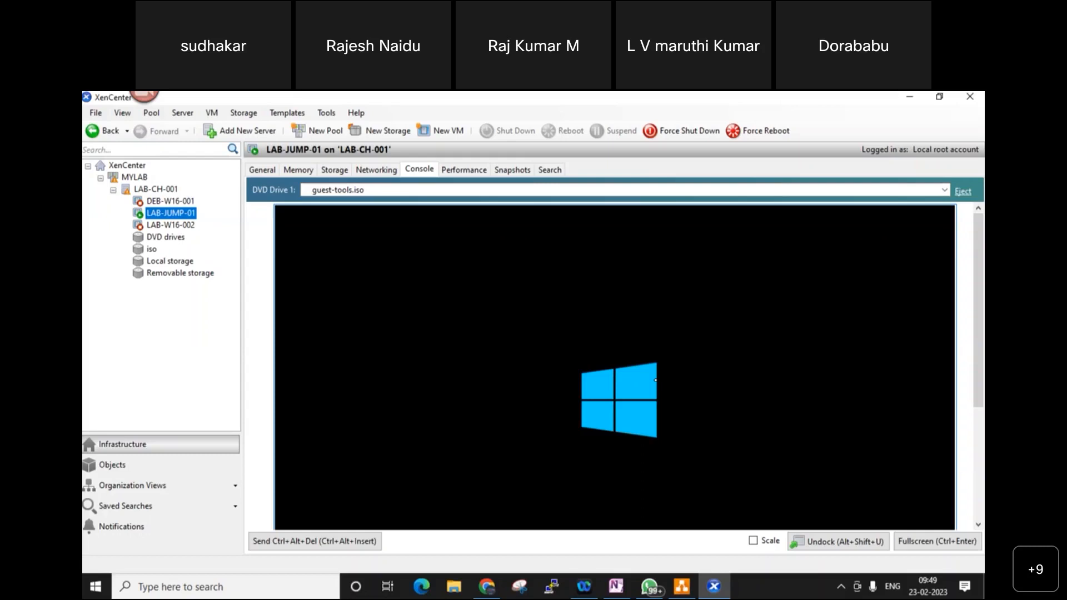
- Scale the LAB-JUMP-01 console to fit and show it fullscreen
click(753, 541)
click(940, 541)
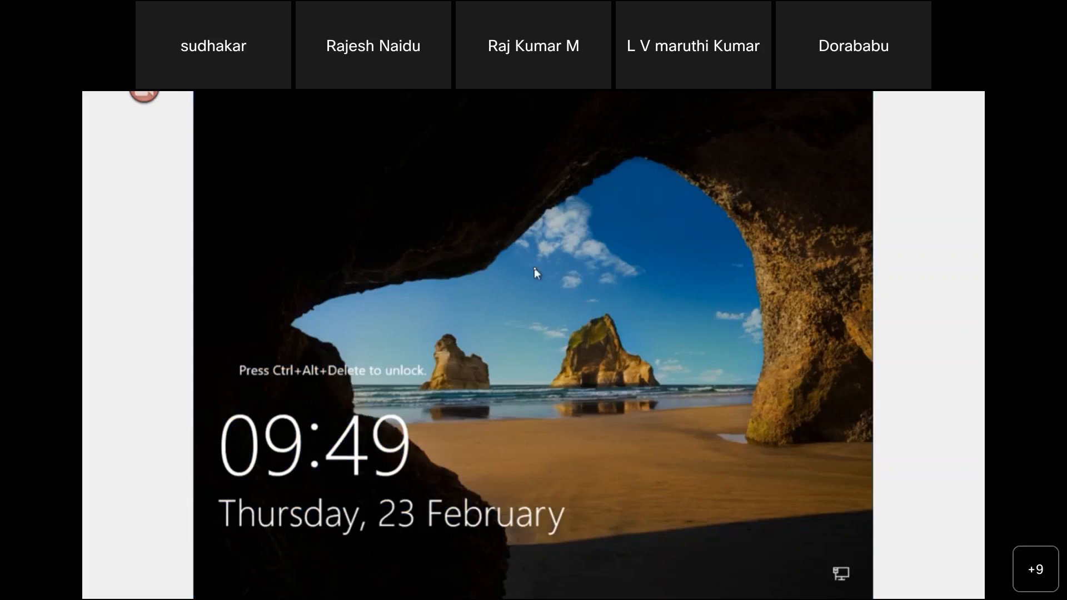
- Sign in as Administrator and open Local Server's IE Enhanced Security Configuration dialog
key(ctrl+alt+Delete)
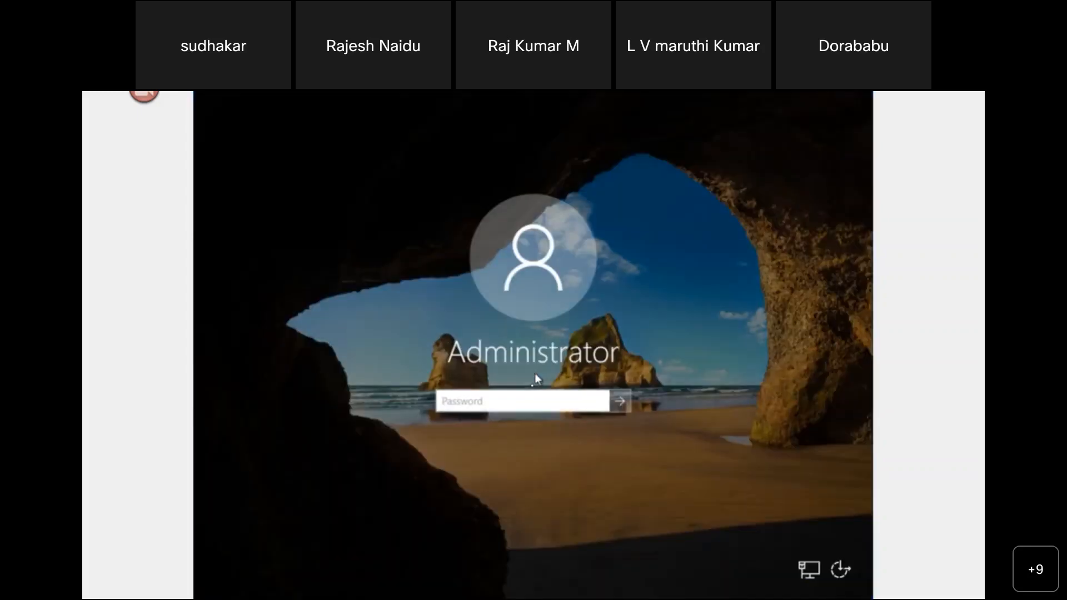
text(*********)
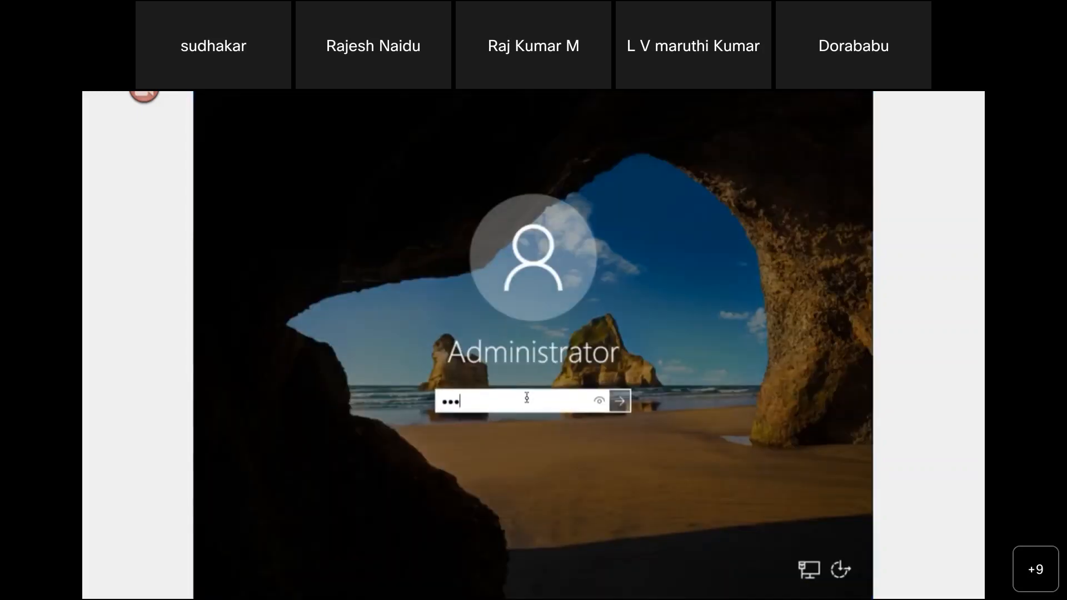
text(****)
key(Return)
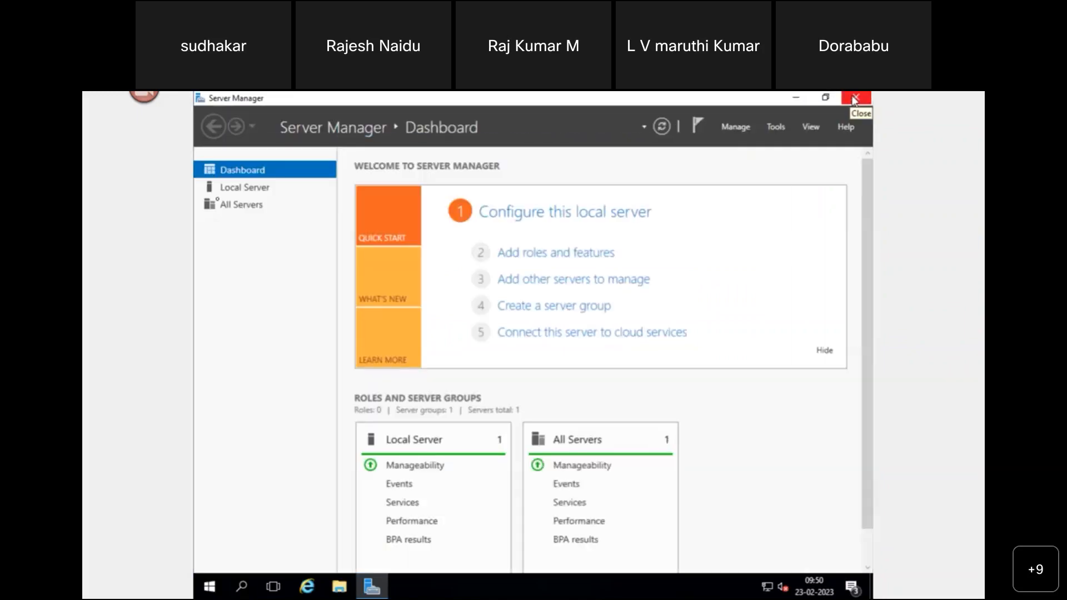
click(248, 188)
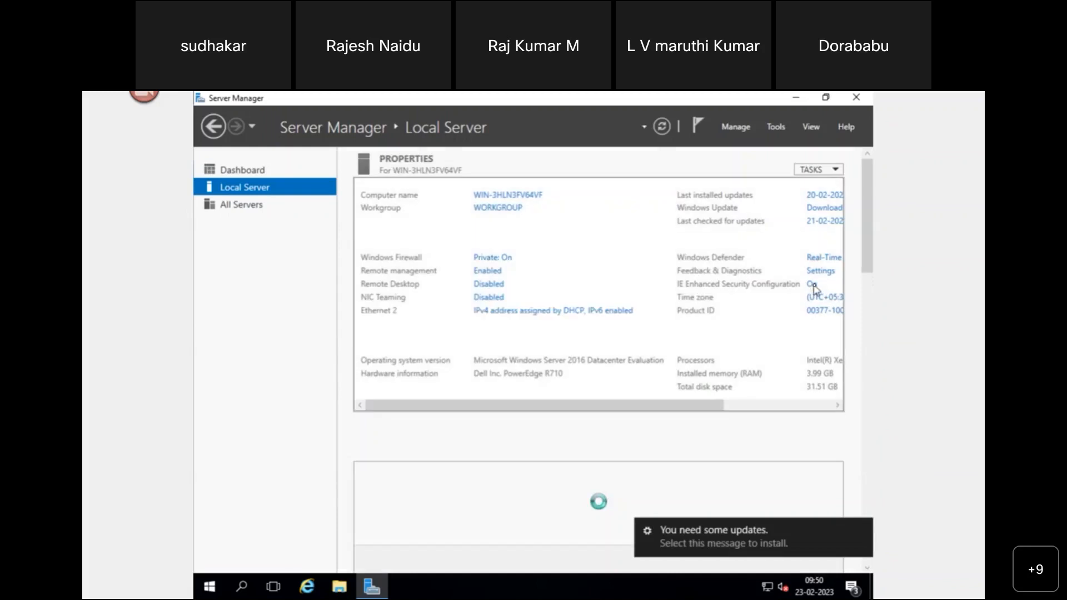
click(812, 284)
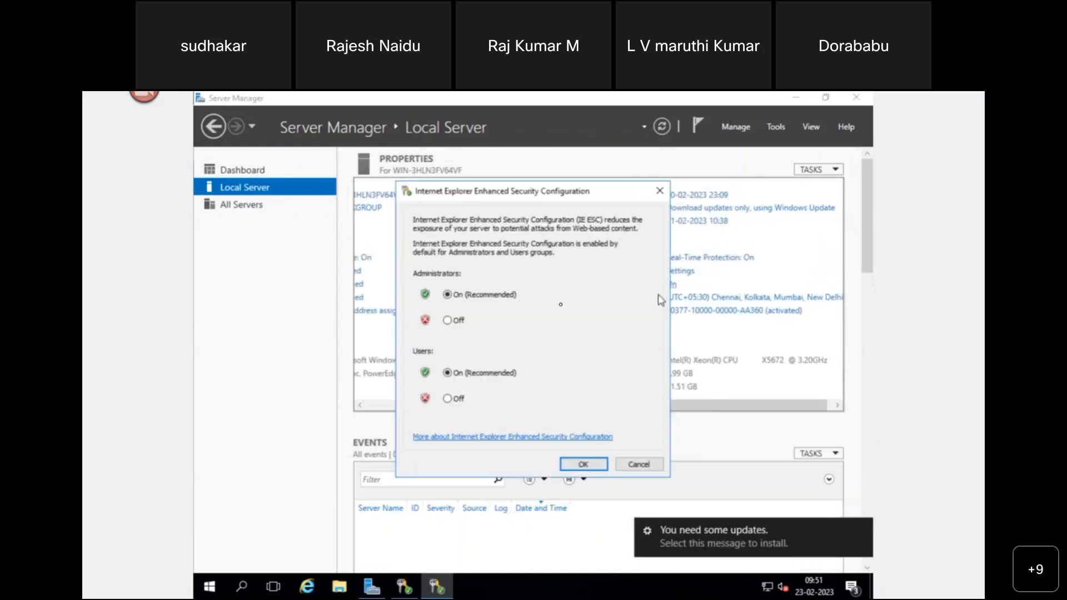
- Set IE Enhanced Security Configuration to Off for Administrators and Users and confirm with OK
click(468, 322)
click(447, 399)
click(581, 464)
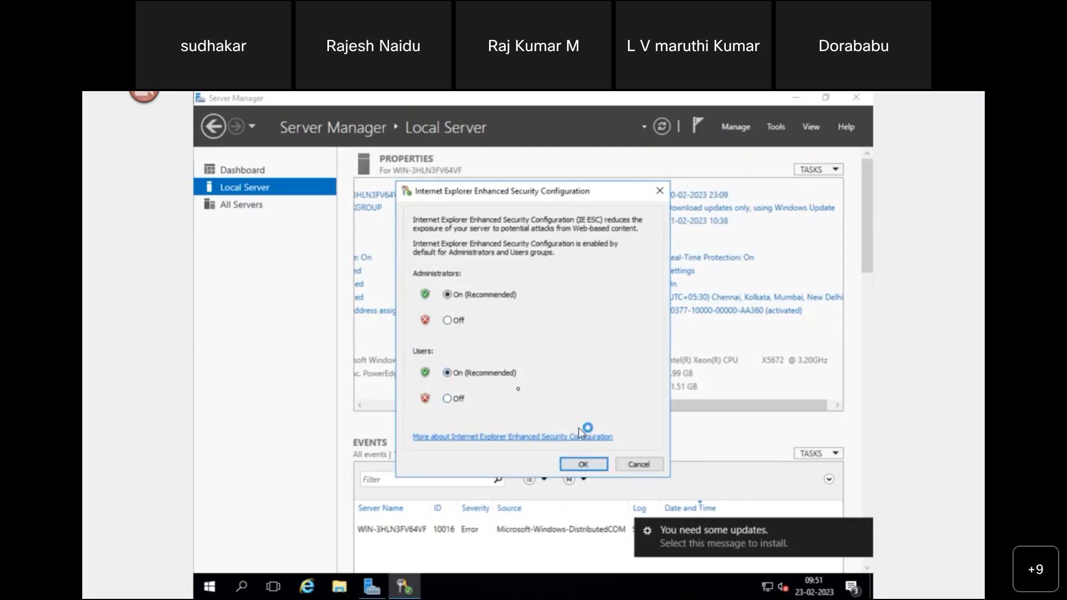
click(446, 323)
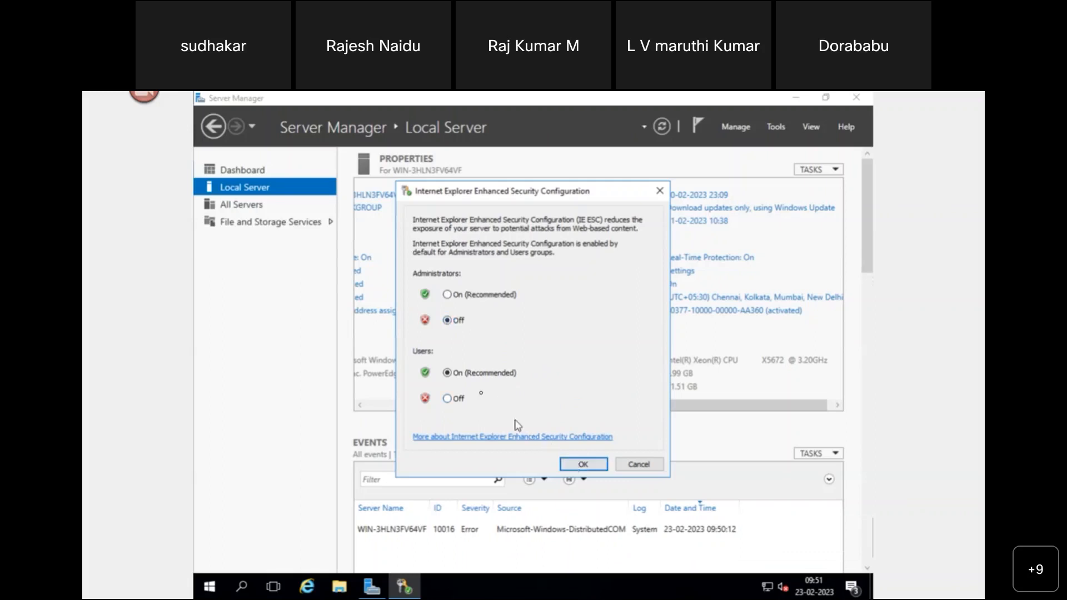
click(448, 400)
click(578, 466)
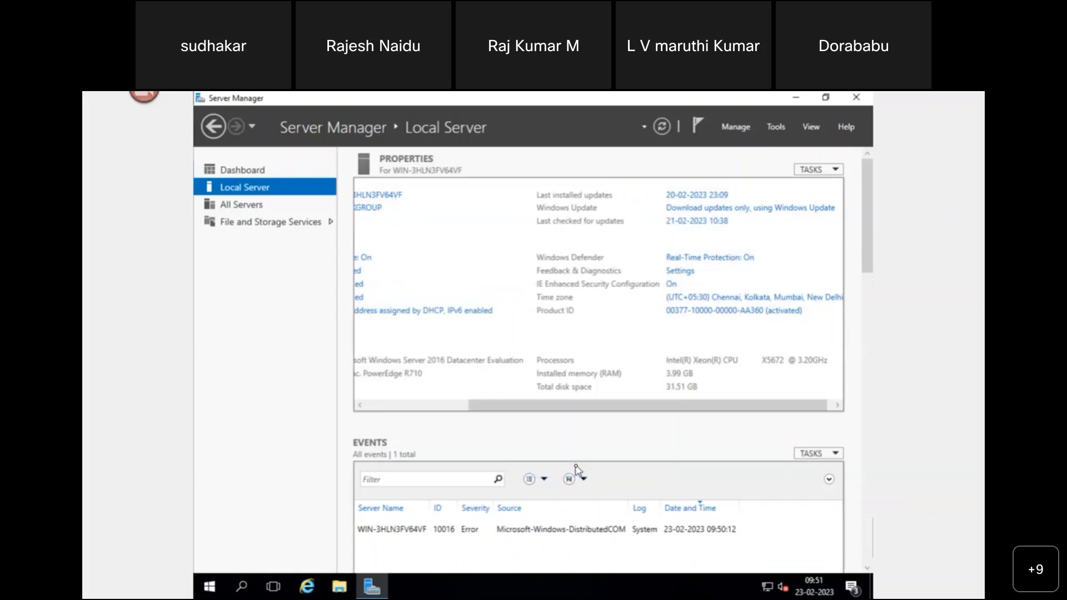
drag(569, 405, 500, 419)
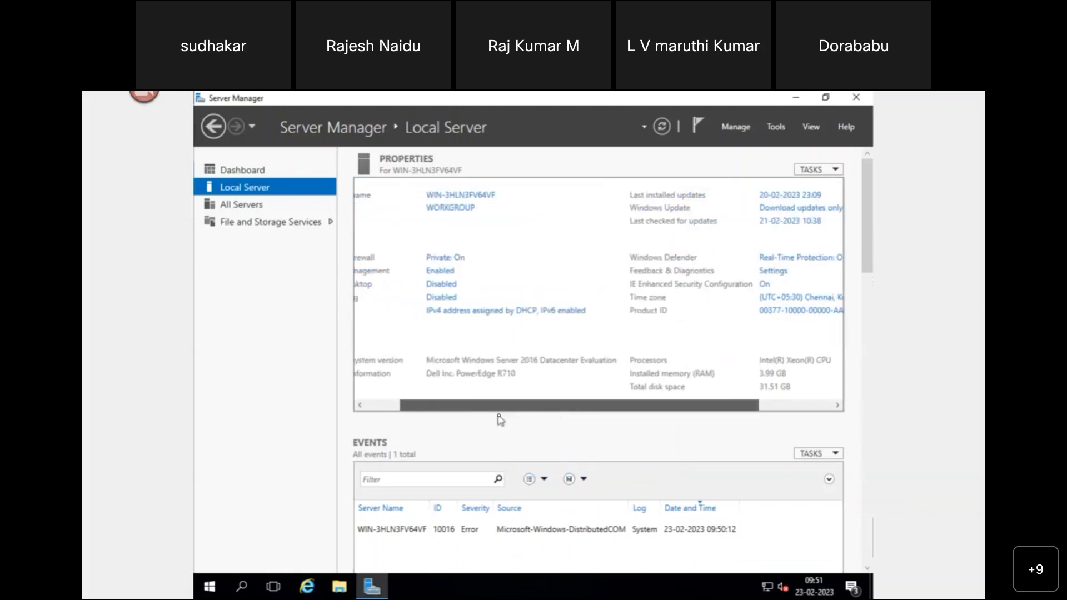
- Switch Windows Firewall off for private and public networks, then close the firewall window
click(463, 259)
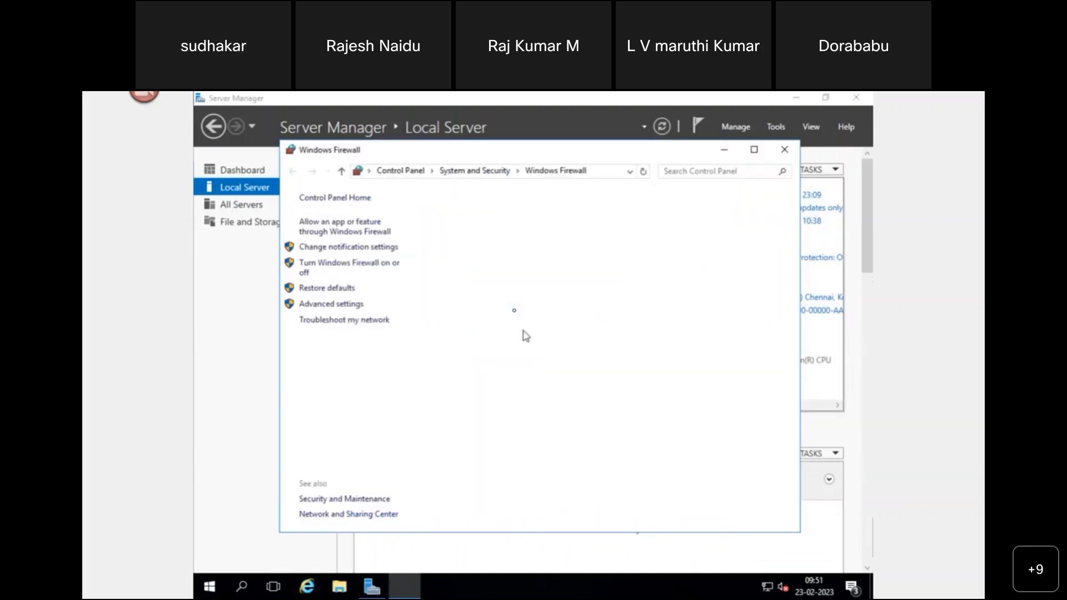
click(366, 272)
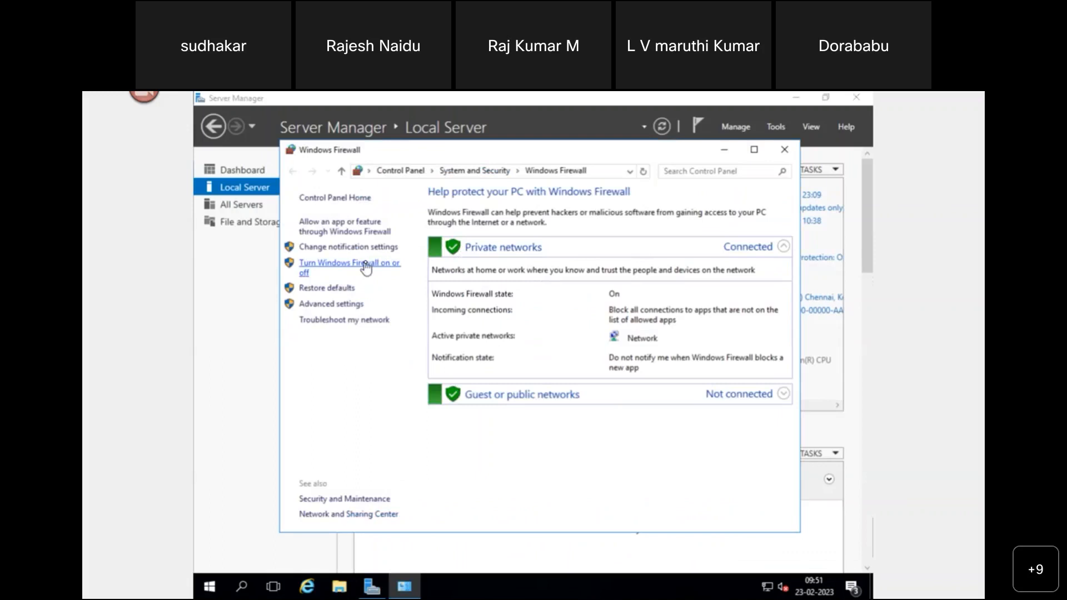
click(510, 297)
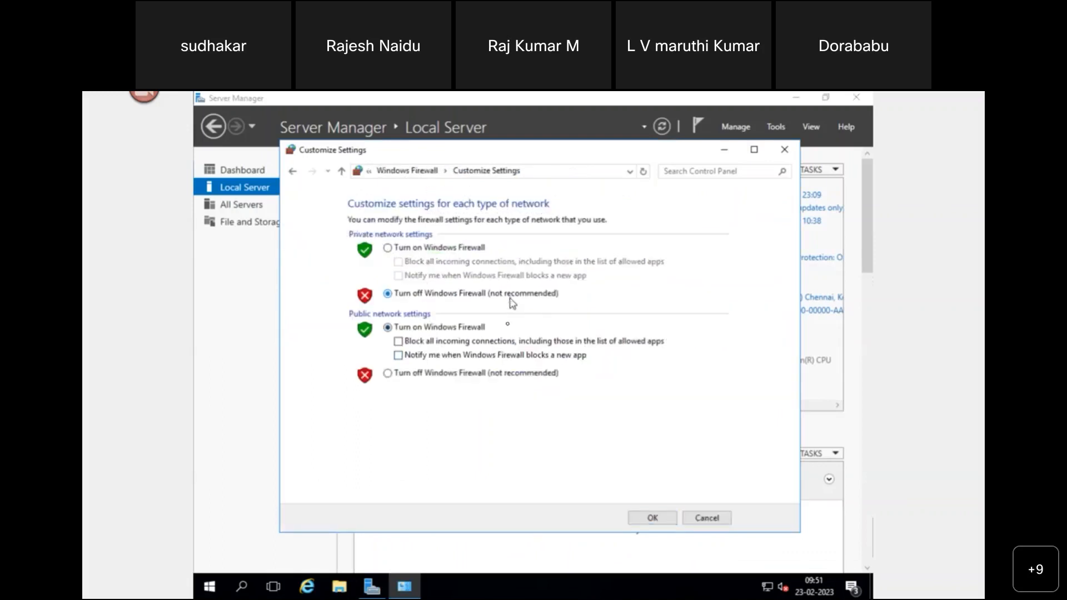
click(499, 375)
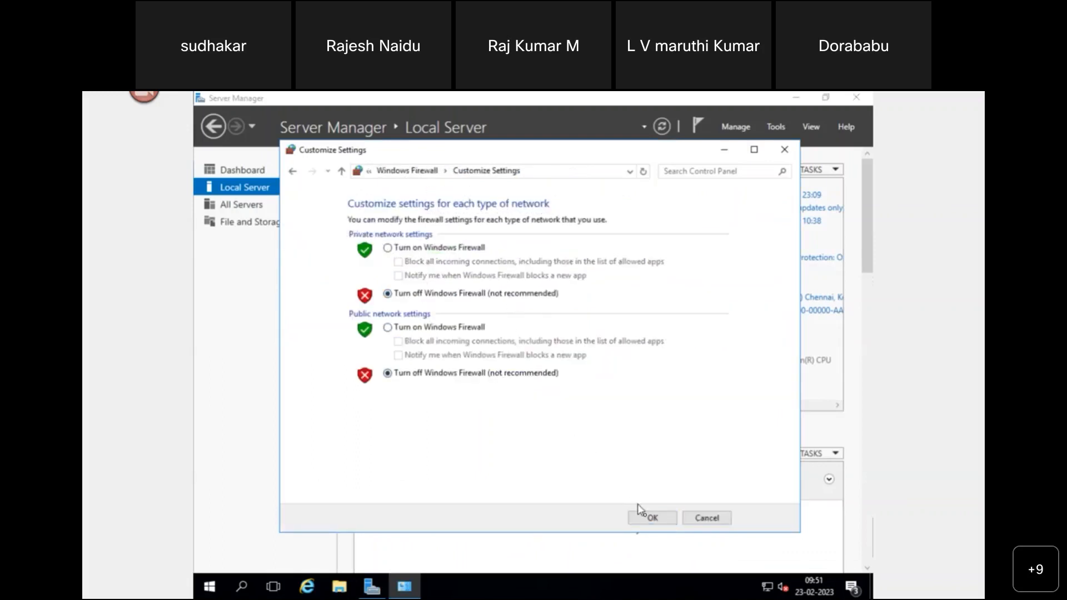
click(649, 520)
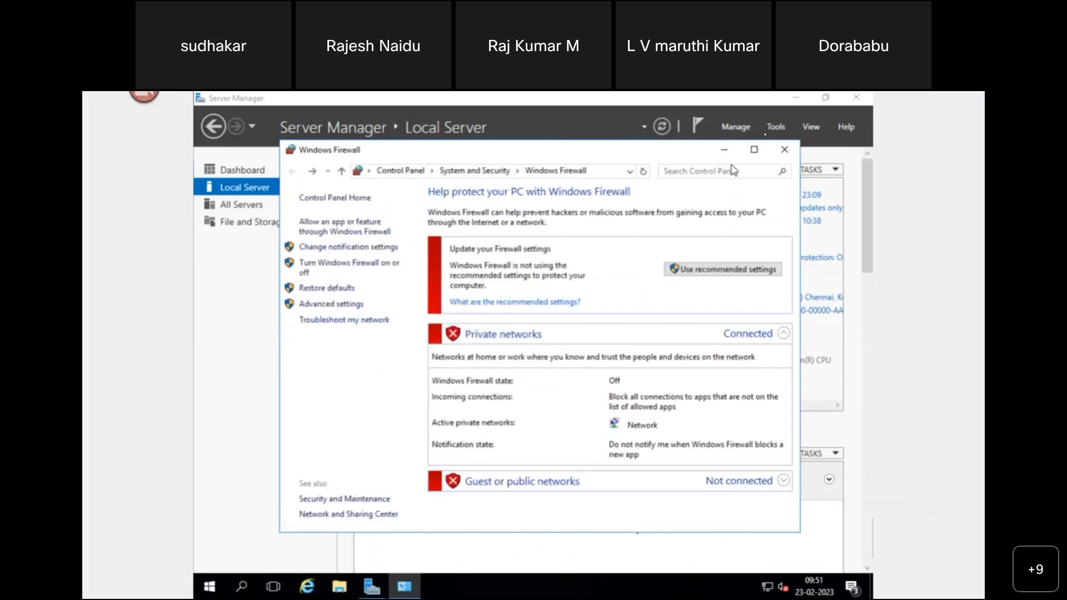
click(792, 150)
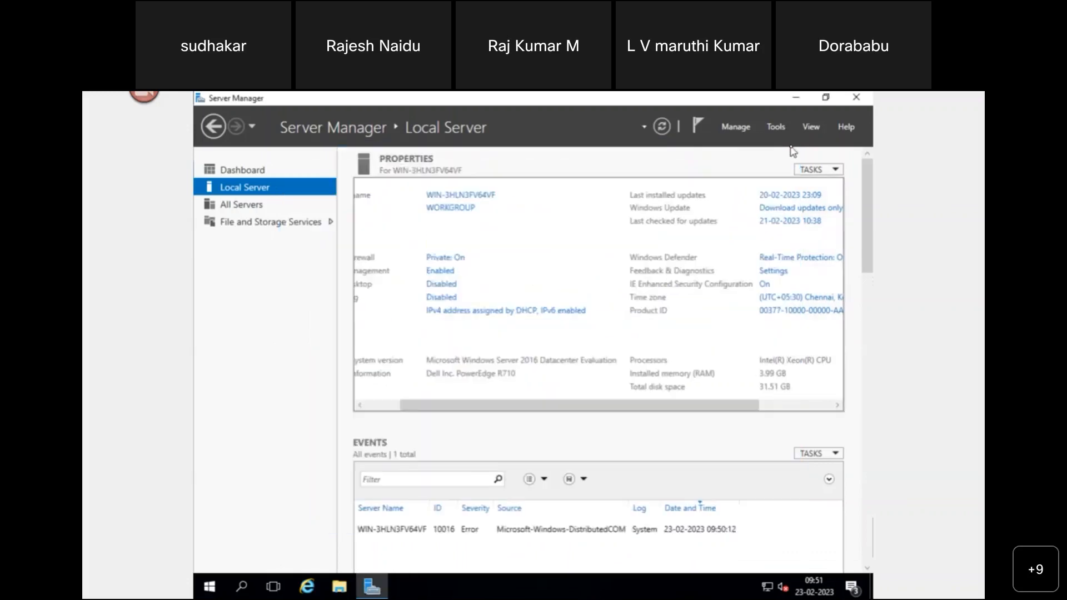
- Rename the computer to LAB-JUMP-01
click(487, 200)
click(516, 338)
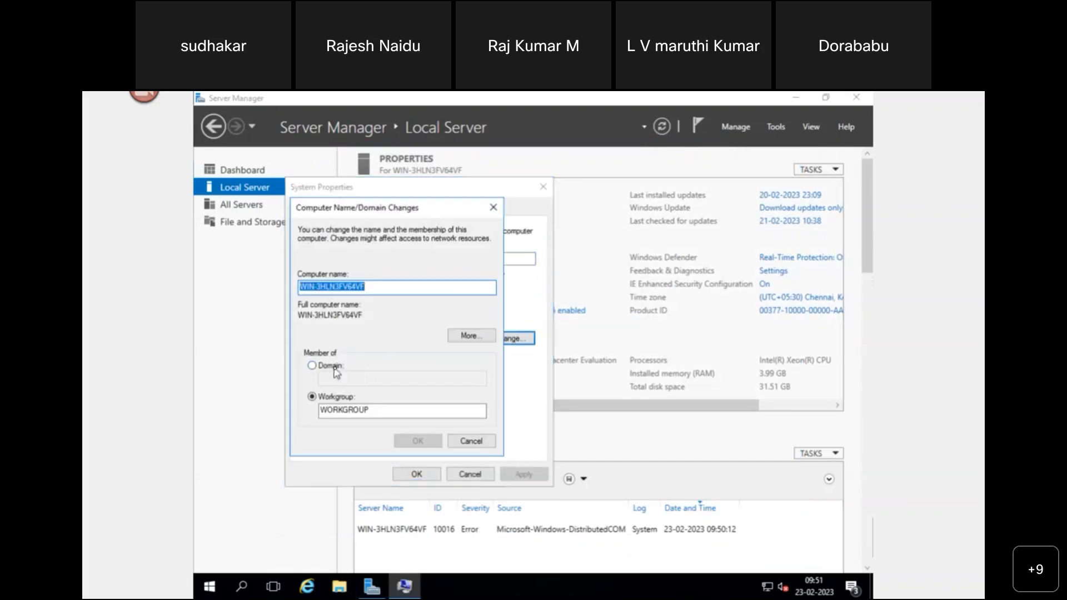
click(379, 287)
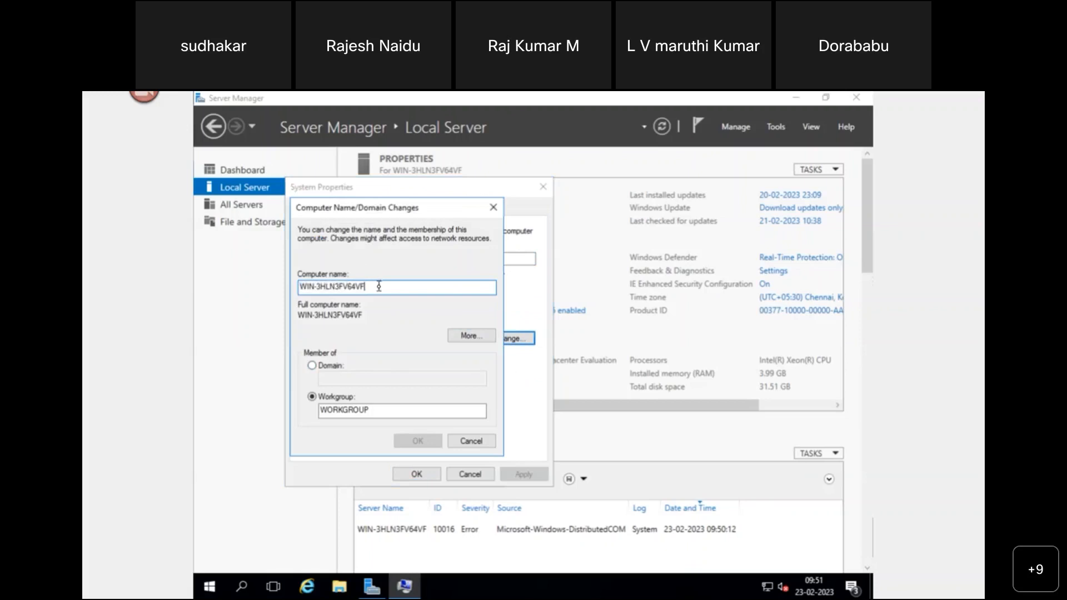
key(BackSpace)
key(BackSpace)
key(BackSpace)
key(BackSpace)
key(BackSpace)
key(BackSpace)
key(BackSpace)
key(BackSpace)
key(BackSpace)
key(BackSpace)
key(BackSpace)
key(BackSpace)
key(BackSpace)
key(BackSpace)
key(BackSpace)
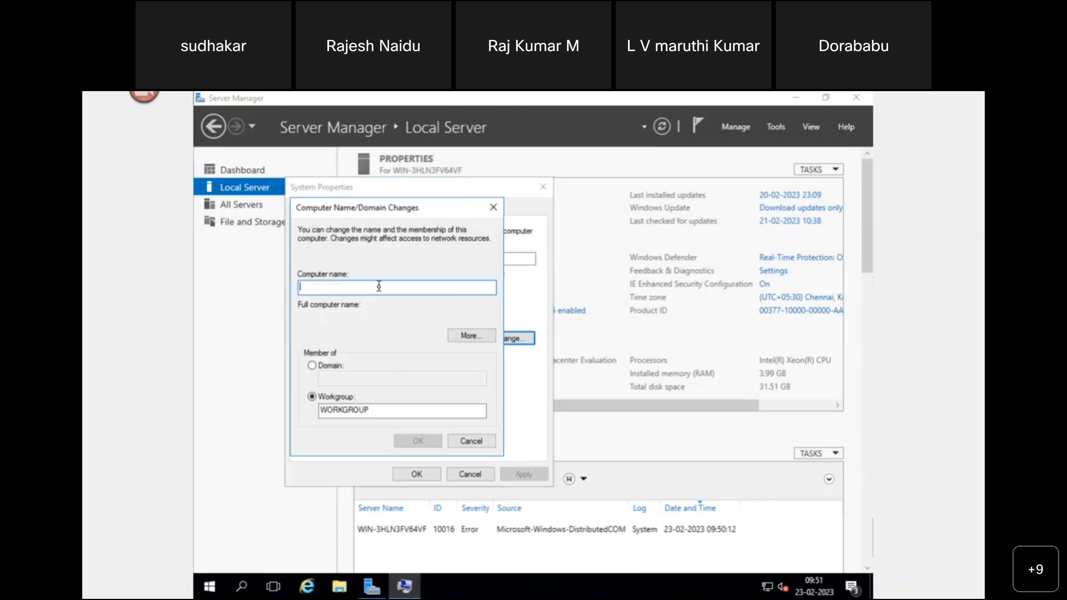
text(LAB)
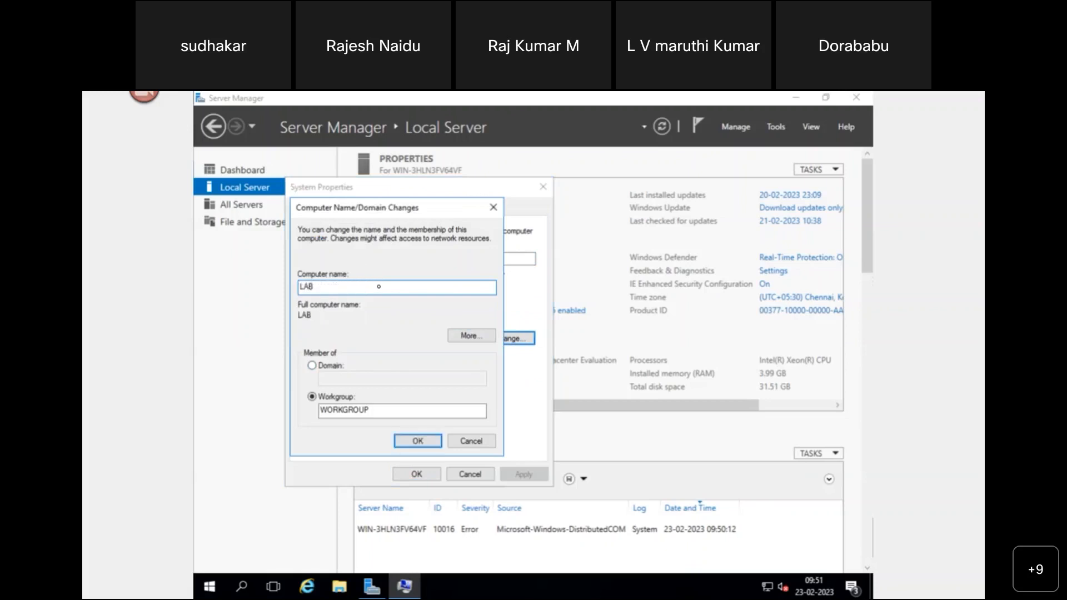
text(-JUMP)
text(0)
key(BackSpace)
text(-01)
click(432, 441)
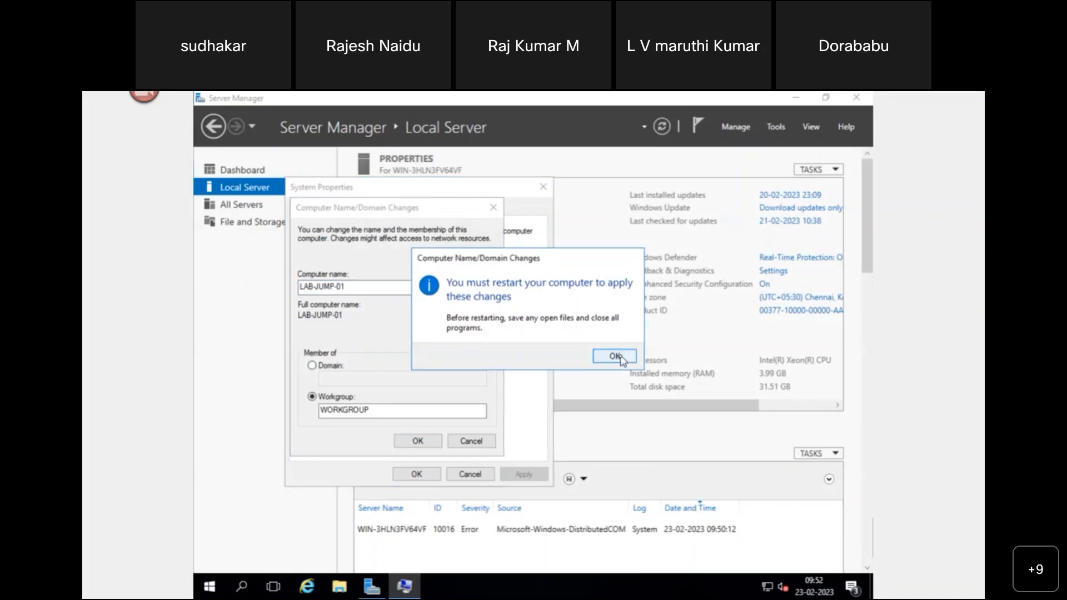
- Acknowledge the restart notice, close System Properties and restart the server now
click(619, 358)
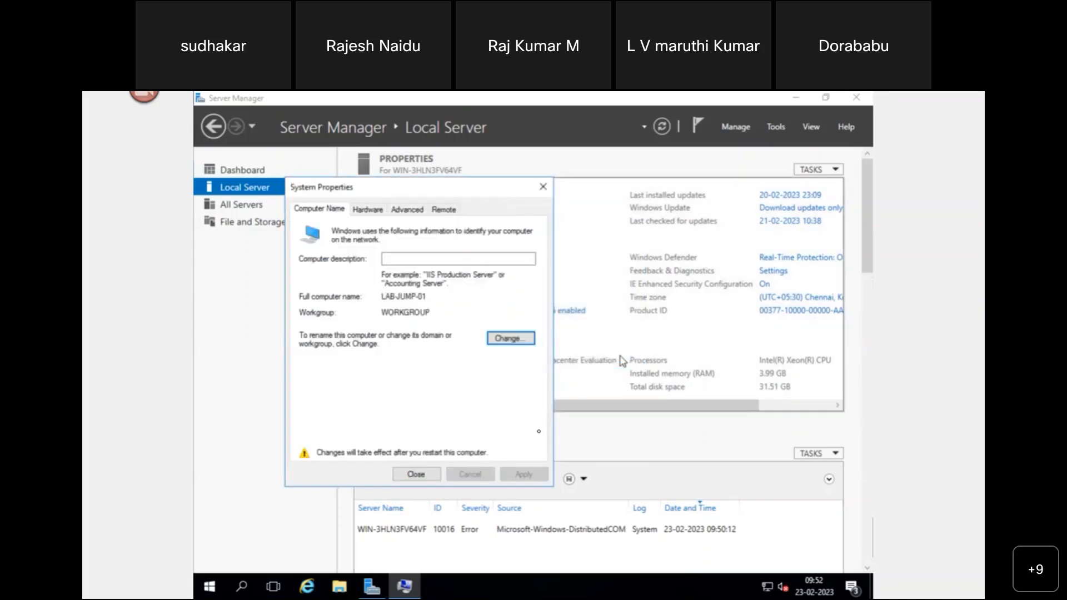
click(427, 478)
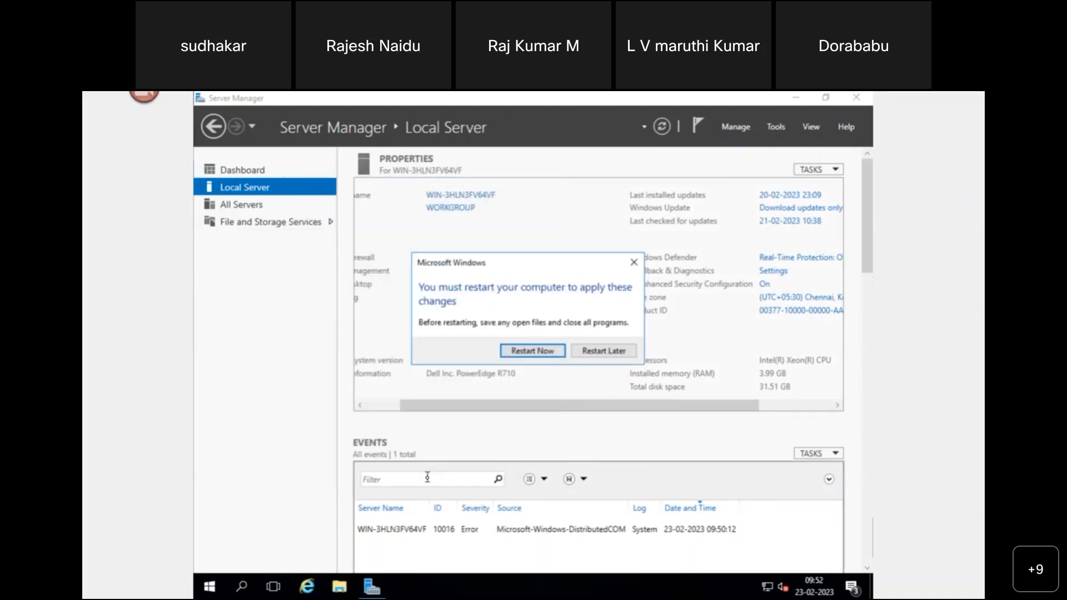
click(547, 352)
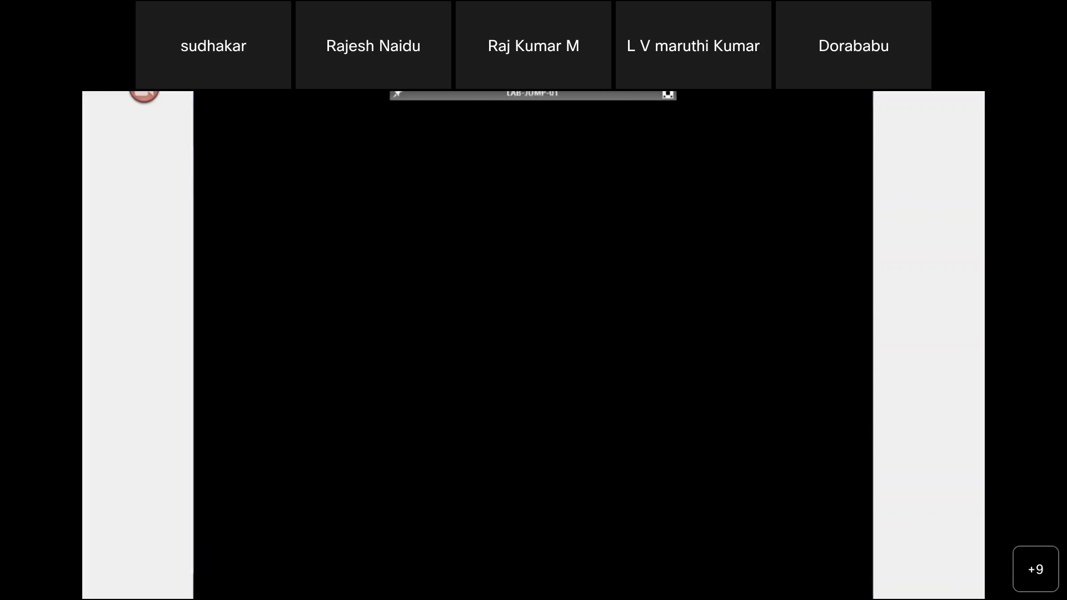
- Take the LAB-JUMP-01 console out of full screen and bring the draw.io diagram forward
mouse_move(534, 93)
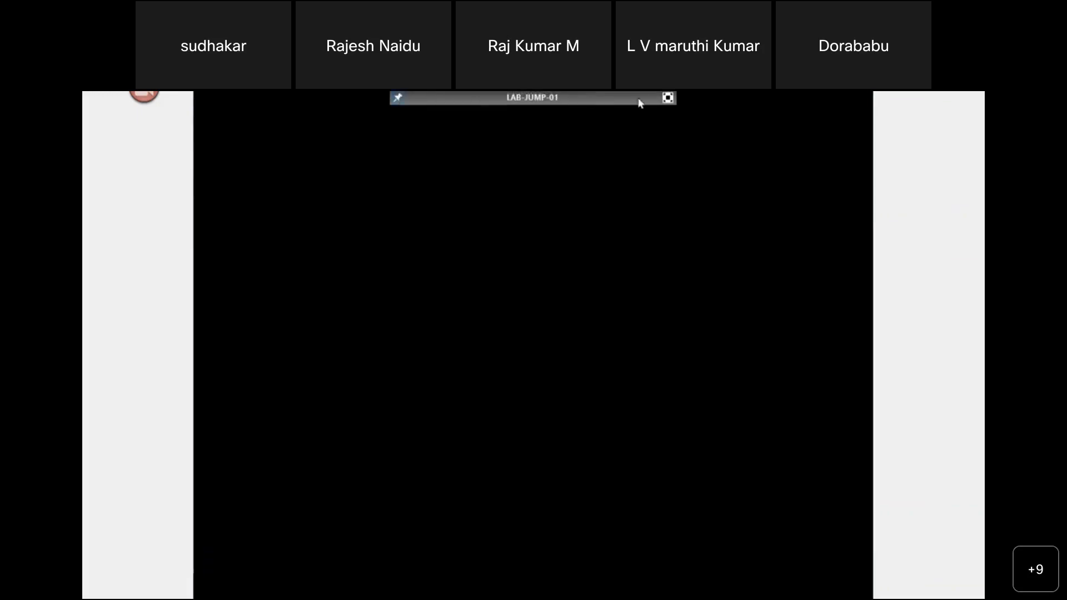
click(667, 98)
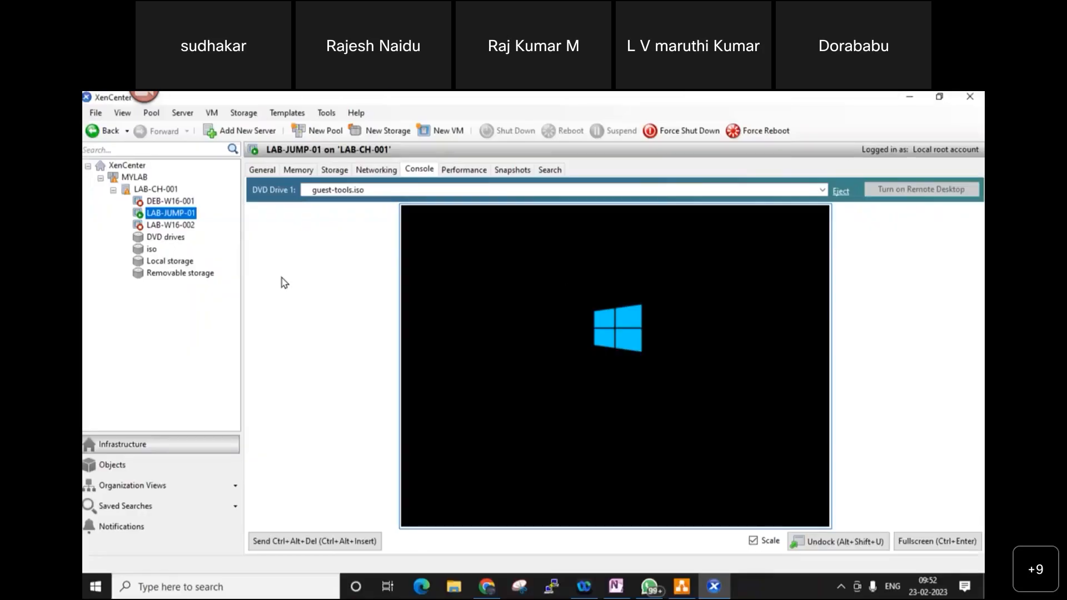
click(681, 586)
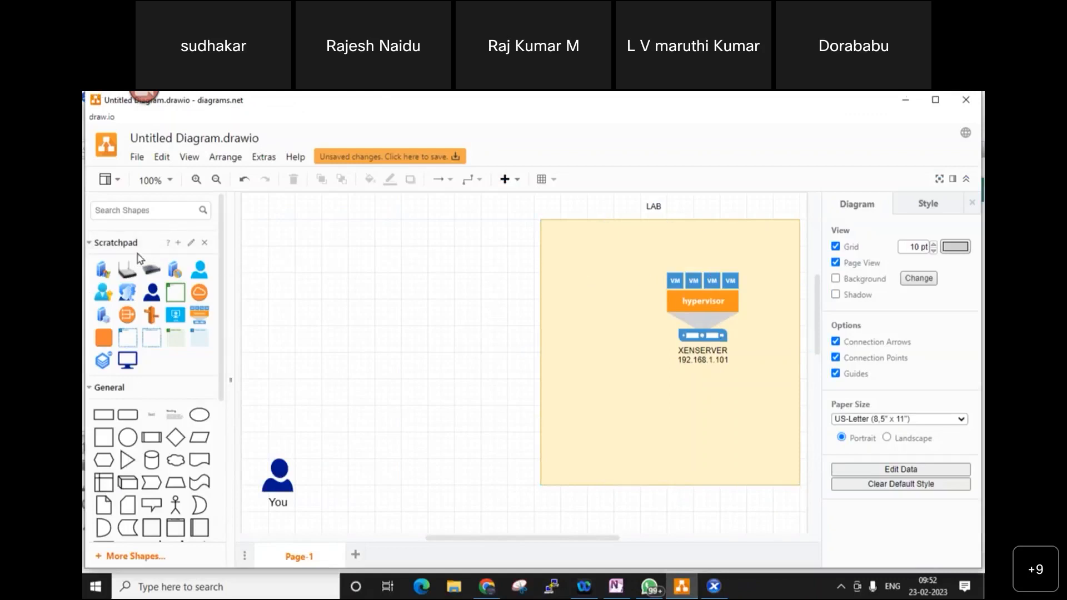
- Add a light-blue text label reading LAB-JUMP-01 inside LAB above the VMs
click(148, 415)
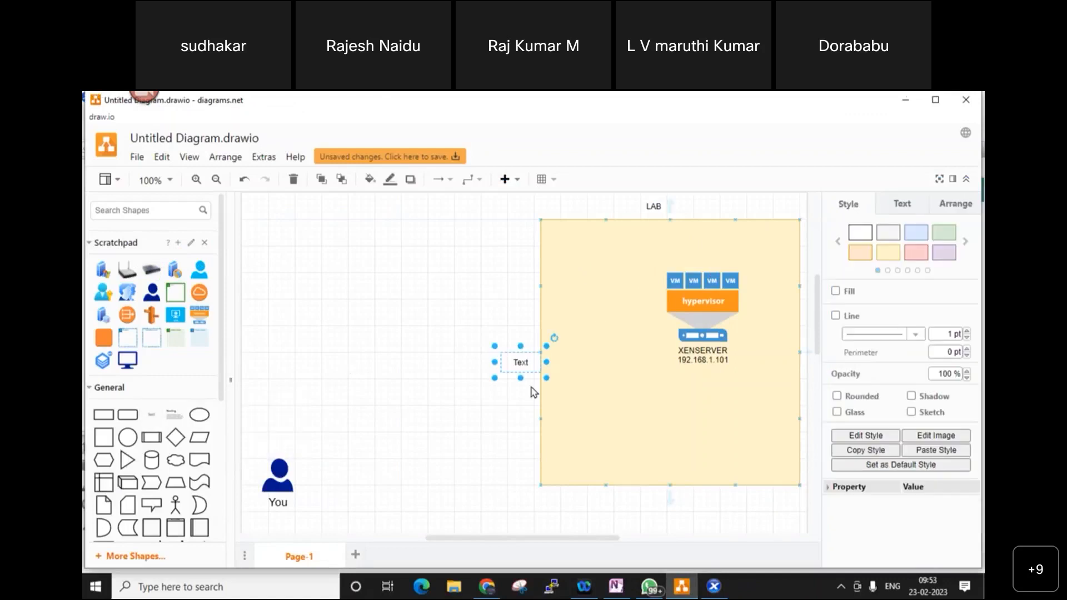
drag(522, 364, 667, 255)
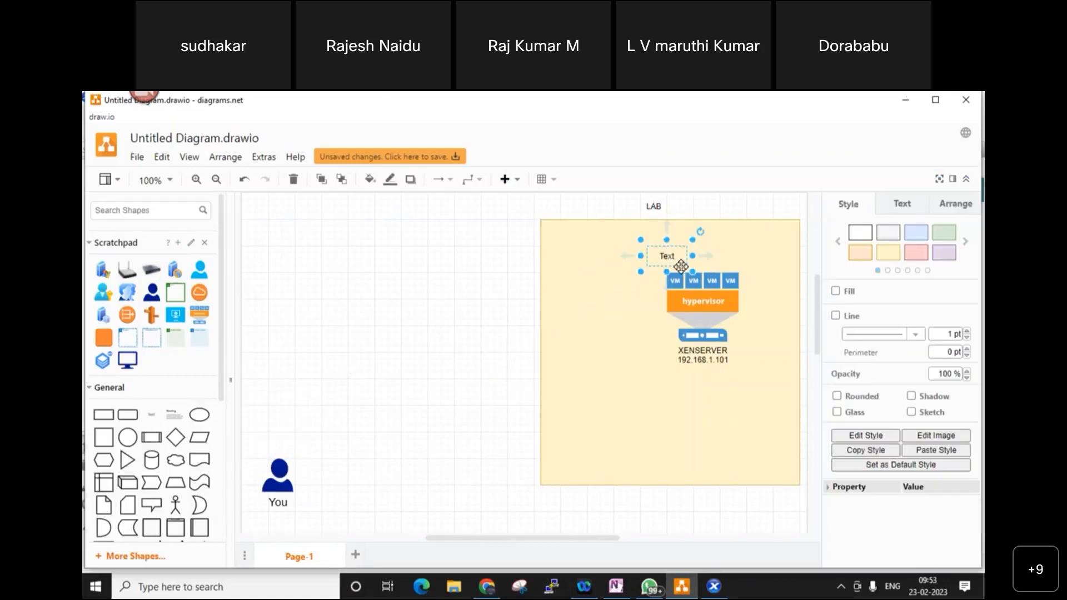
key(F2)
text(LAB-JUM)
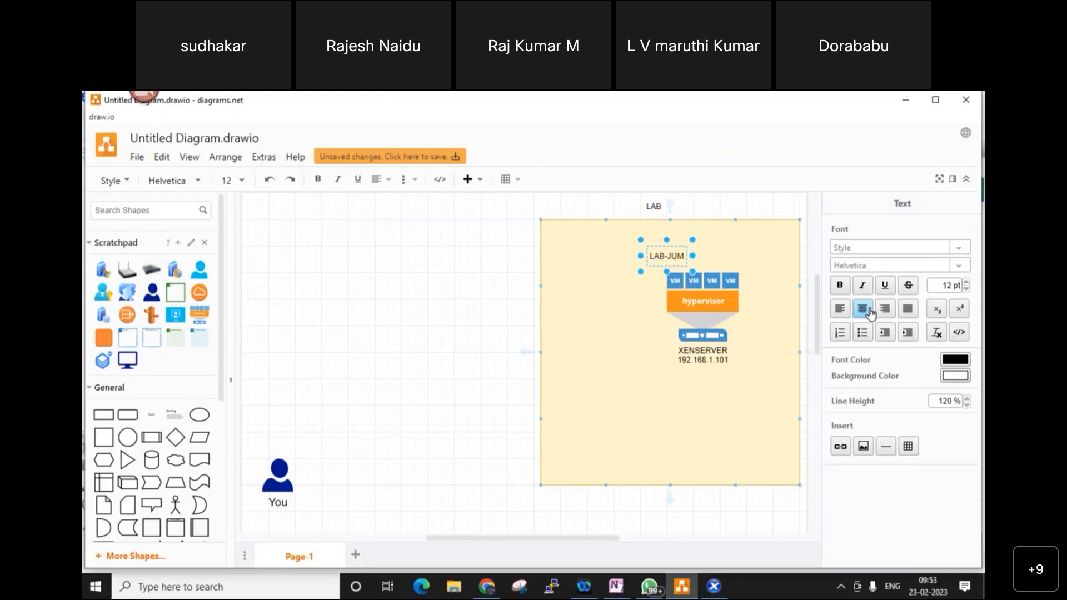
text(P-01)
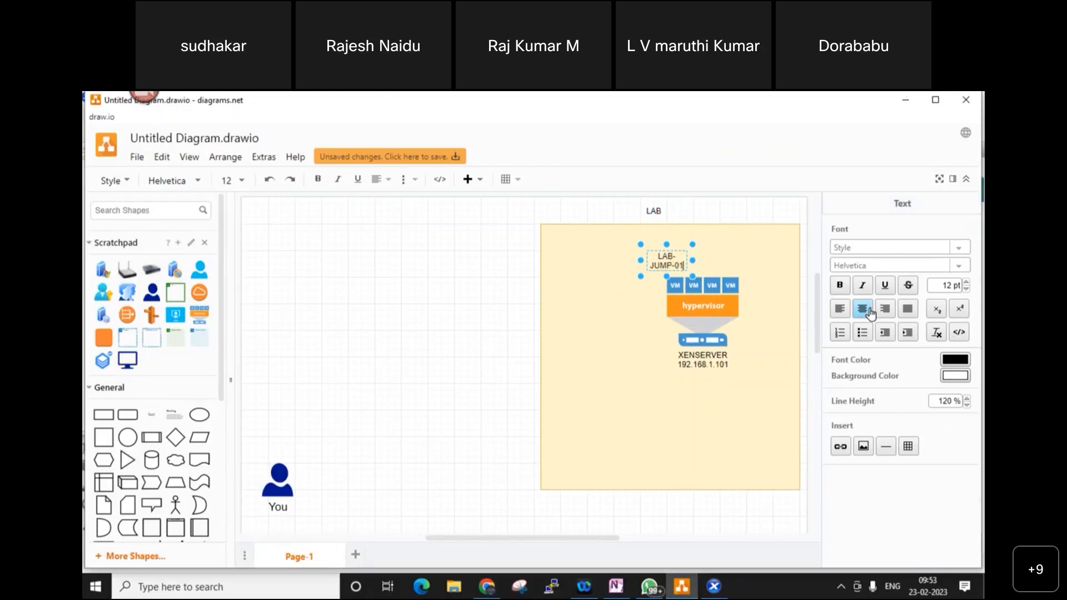
drag(640, 261, 676, 254)
click(915, 233)
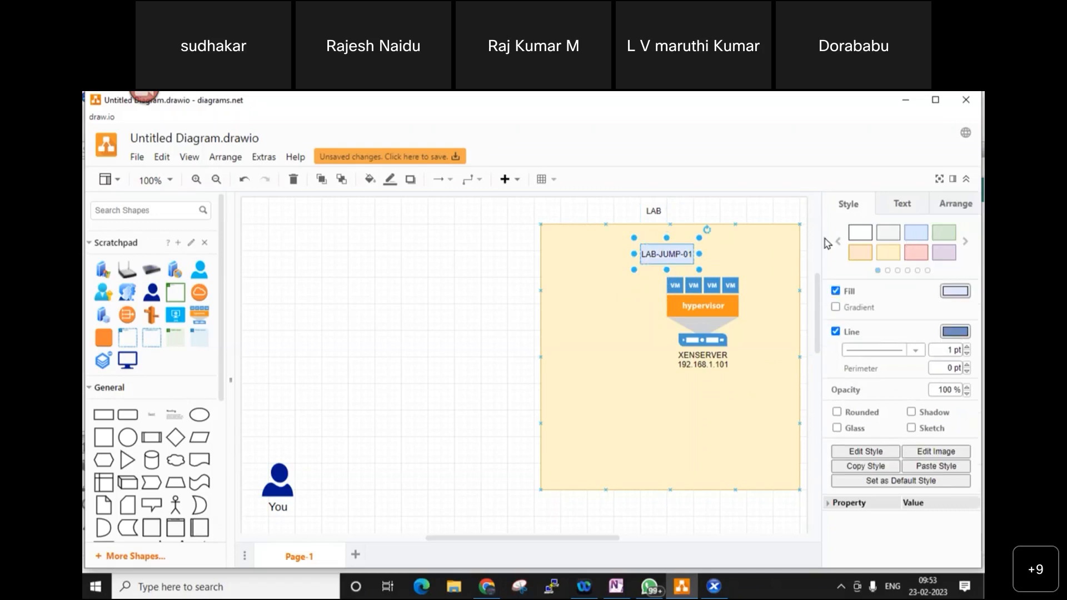
- Nudge the LAB-JUMP-01 label right and draw an arrow from it down to the VMs
mouse_move(675, 254)
mouse_down()
mouse_move(688, 255)
mouse_move(676, 248)
mouse_move(705, 313)
mouse_up()
drag(702, 277, 700, 312)
click(703, 278)
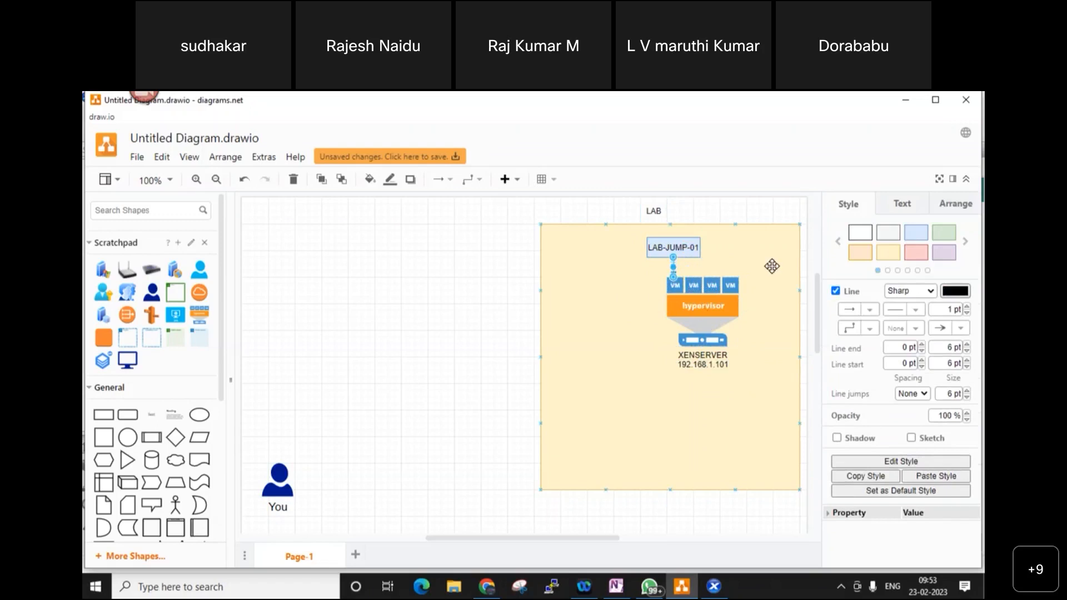
click(762, 281)
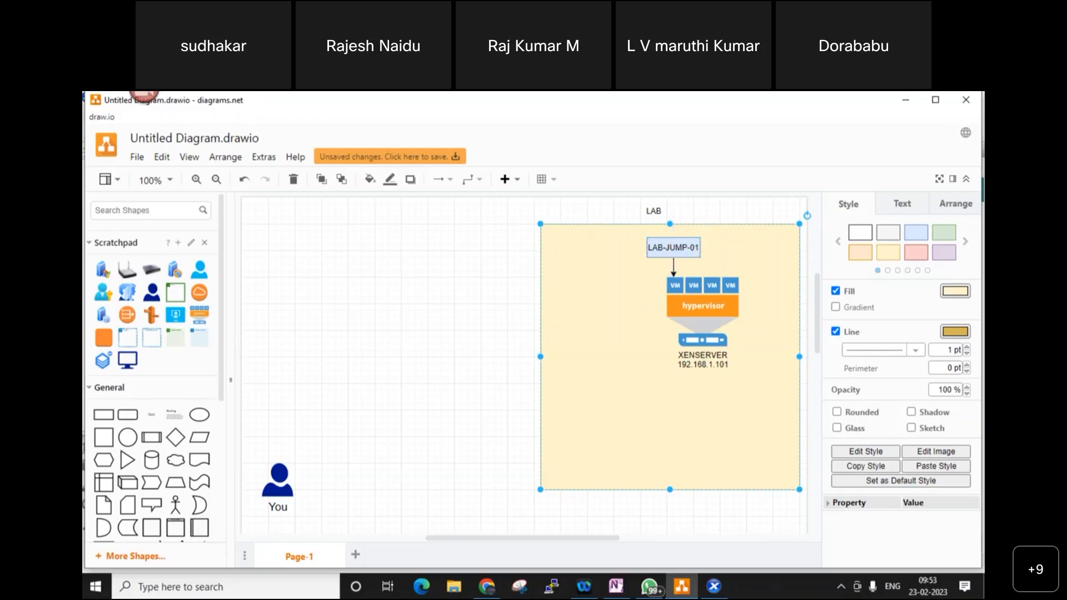
click(714, 587)
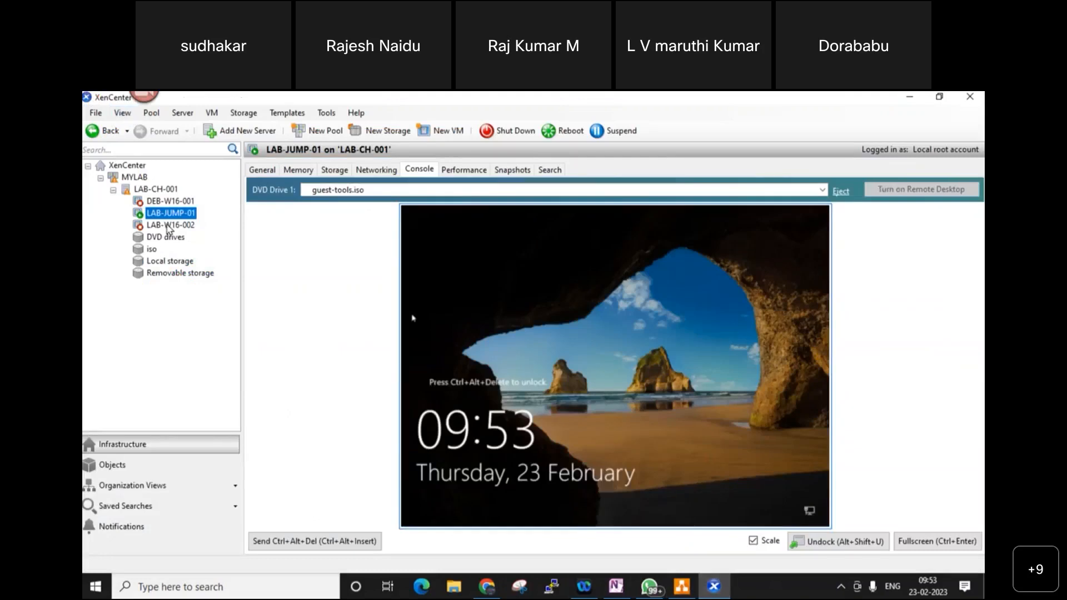
click(371, 170)
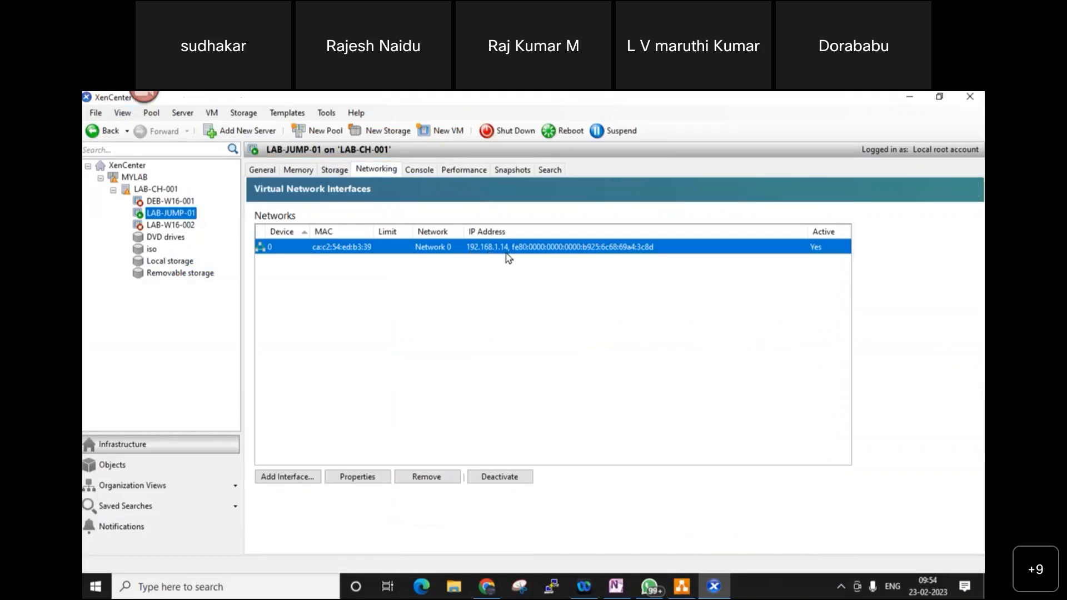
key(alt+Tab)
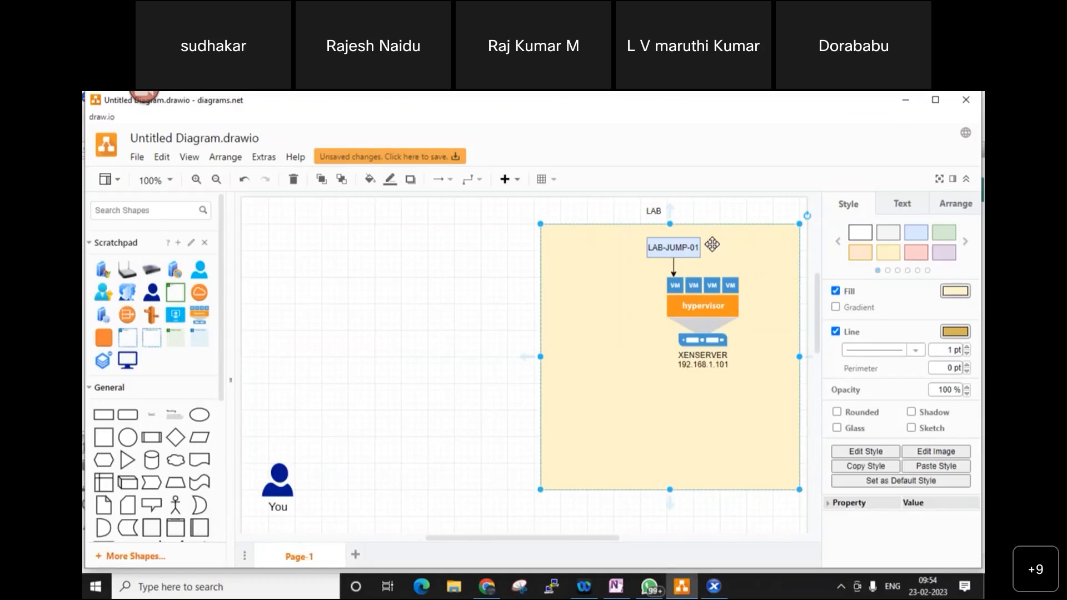
- Add 192.168.1.14 as a second line in the LAB-JUMP-01 label
click(672, 237)
double_click(674, 235)
key(End)
key(Return)
text(192.168)
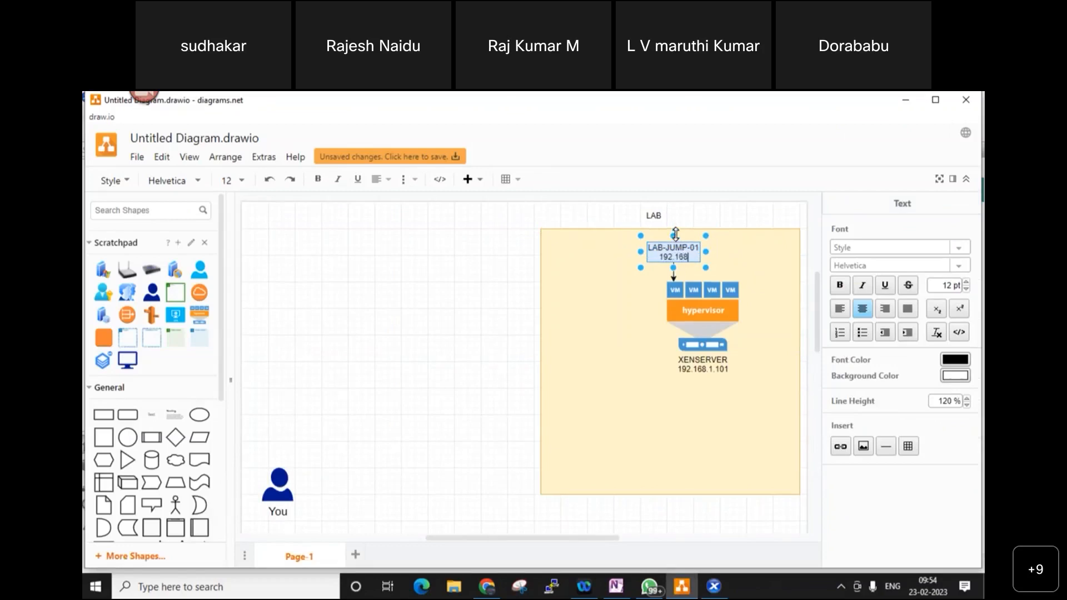
text(.1.14)
click(687, 419)
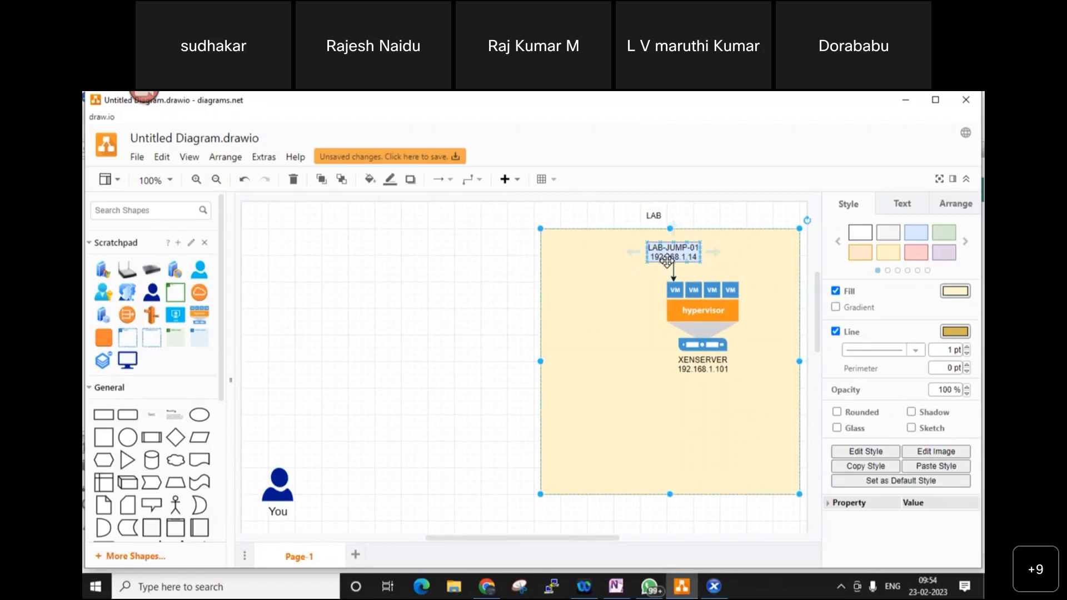
- Start searching the shape library for a router shape
click(153, 212)
text(Ru)
key(BackSpace)
key(BackSpace)
- Place a router labelled 'Wifi Router' at the LAB box's left edge, then add a cloud shape
drag(127, 270, 540, 362)
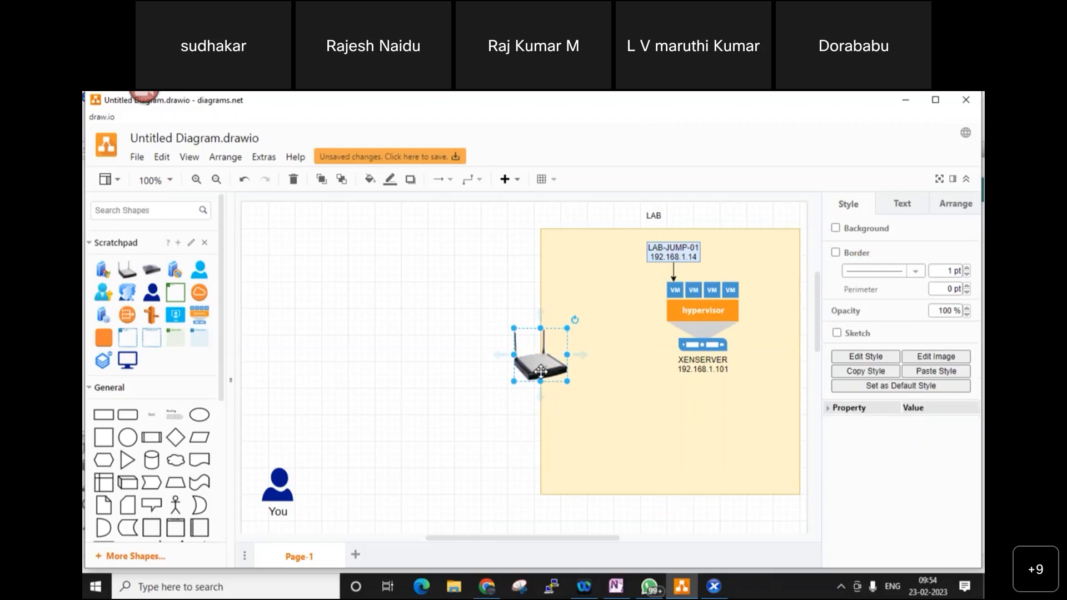
double_click(540, 371)
text(WIFI)
key(BackSpace)
key(BackSpace)
key(BackSpace)
text(ifi Router)
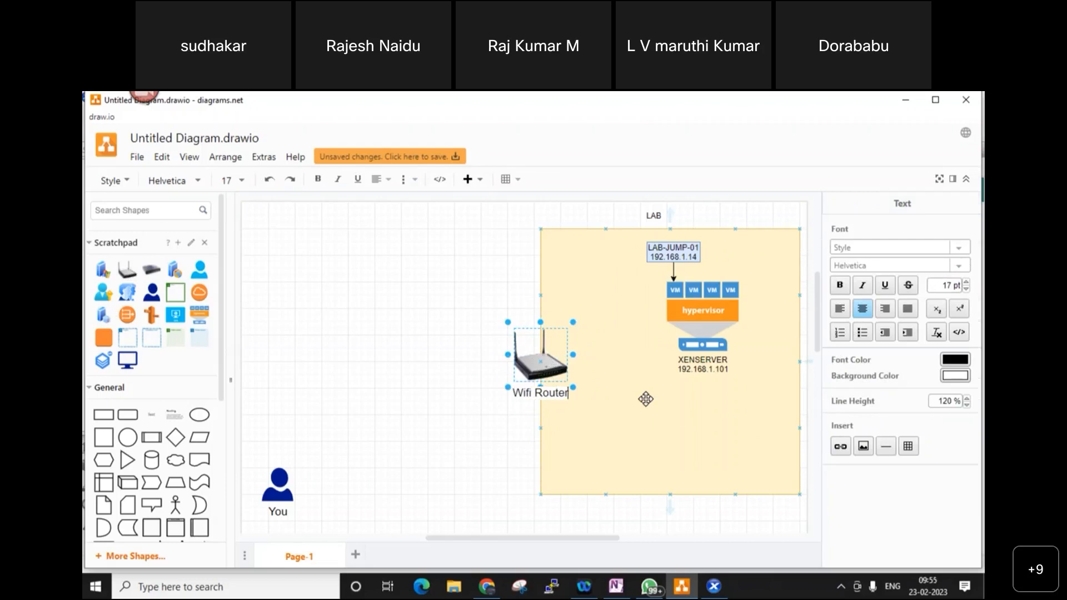
click(591, 418)
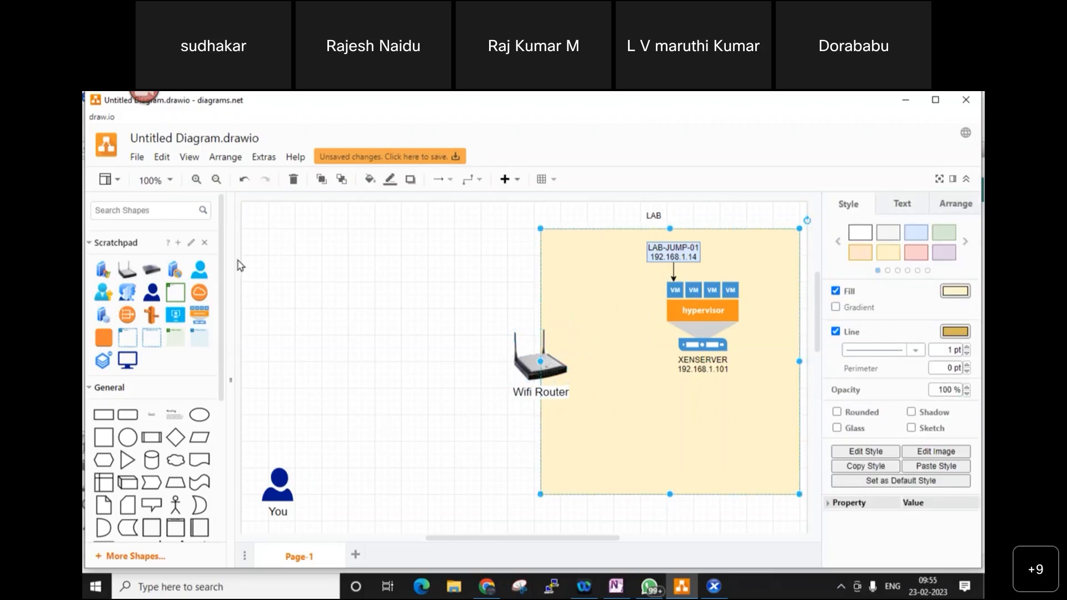
click(176, 460)
- Label the cloud AIRTEL, position it upper left, and connect it to the Wifi Router
drag(492, 353, 331, 288)
double_click(395, 309)
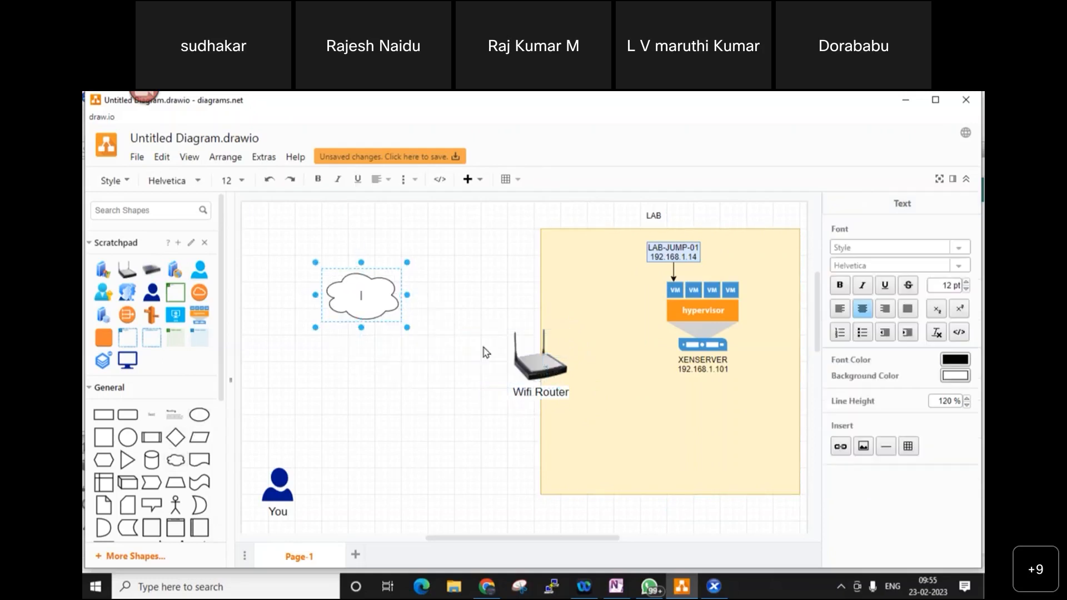
text(AIRTEL)
click(412, 427)
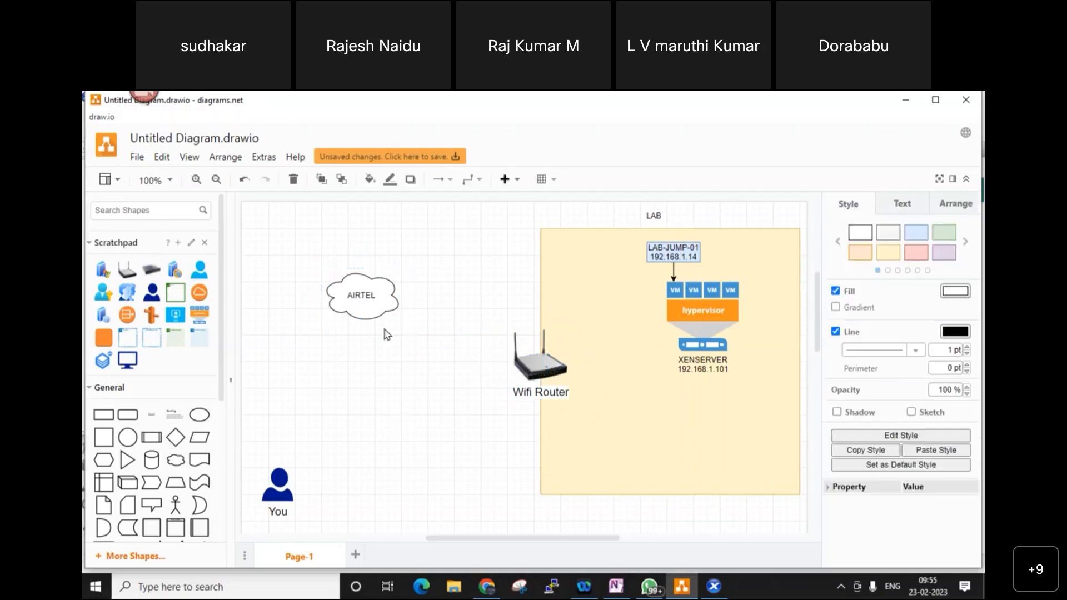
click(370, 297)
drag(416, 297, 414, 332)
drag(347, 298, 308, 285)
click(428, 410)
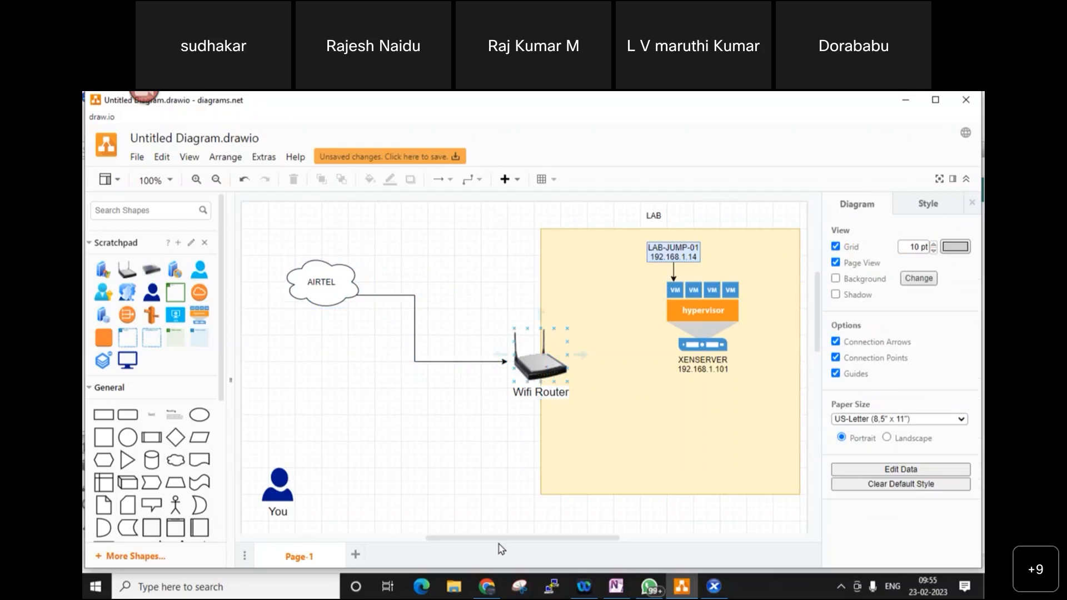
- Bring up the web browser and maximize its window
click(488, 588)
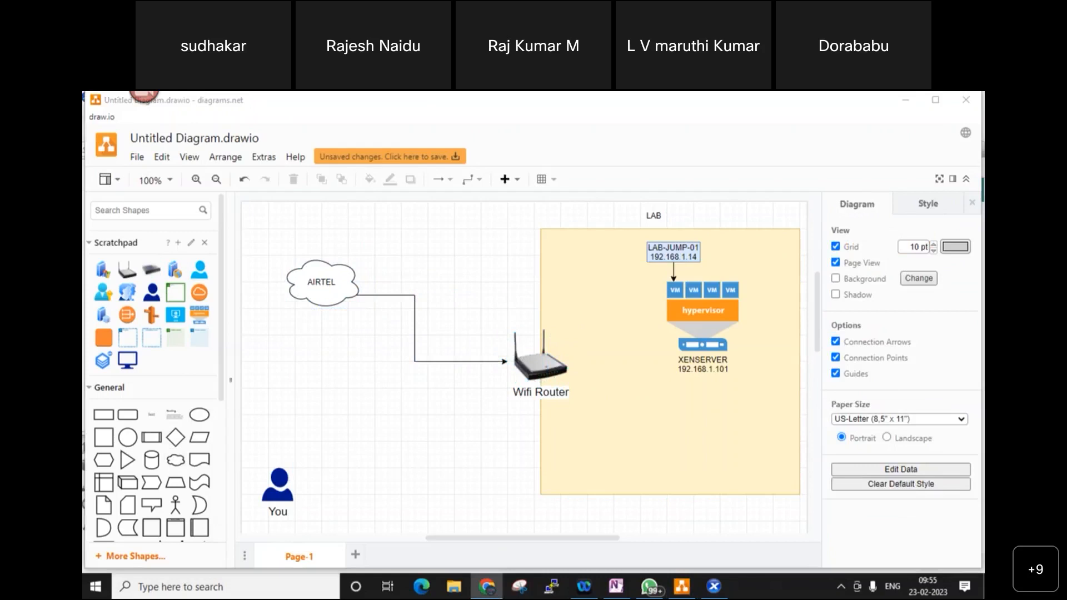
drag(469, 262, 473, 284)
double_click(473, 284)
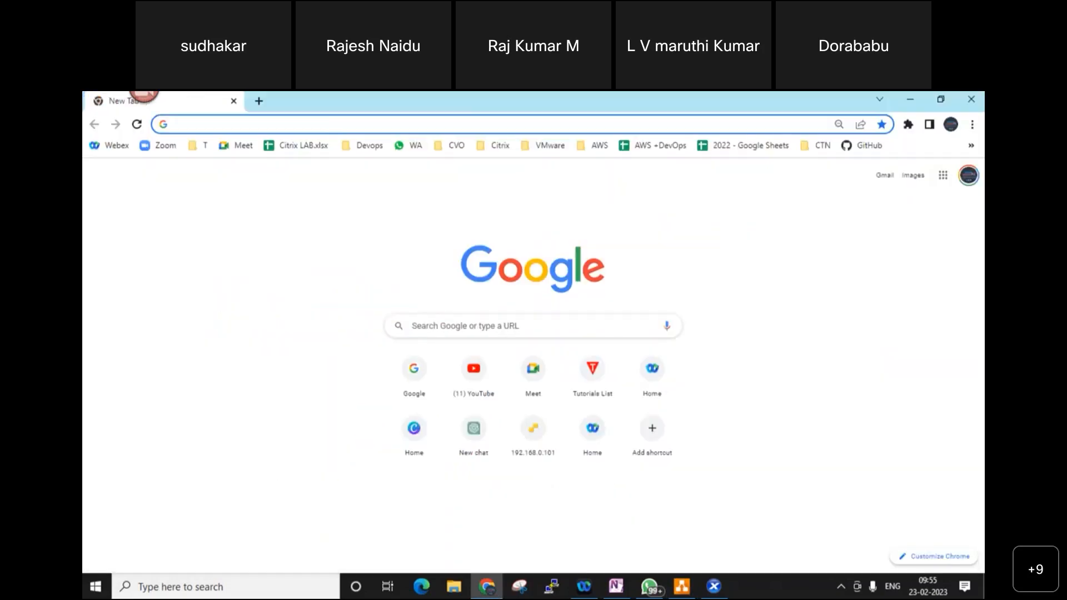
click(265, 120)
text(what)
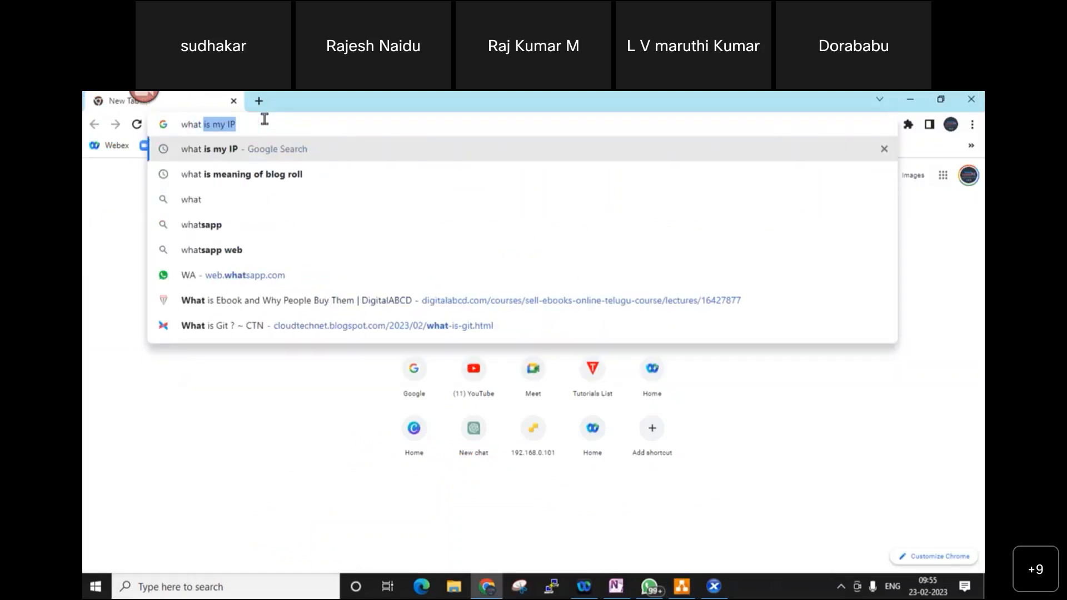
key(Right)
key(Return)
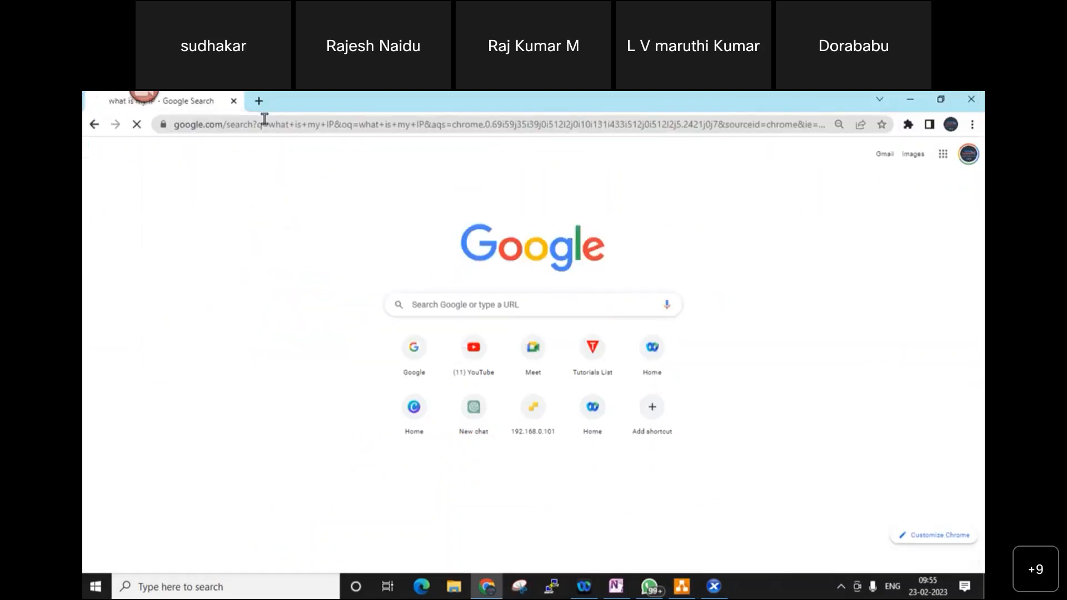
drag(297, 309, 205, 300)
key(ctrl+c)
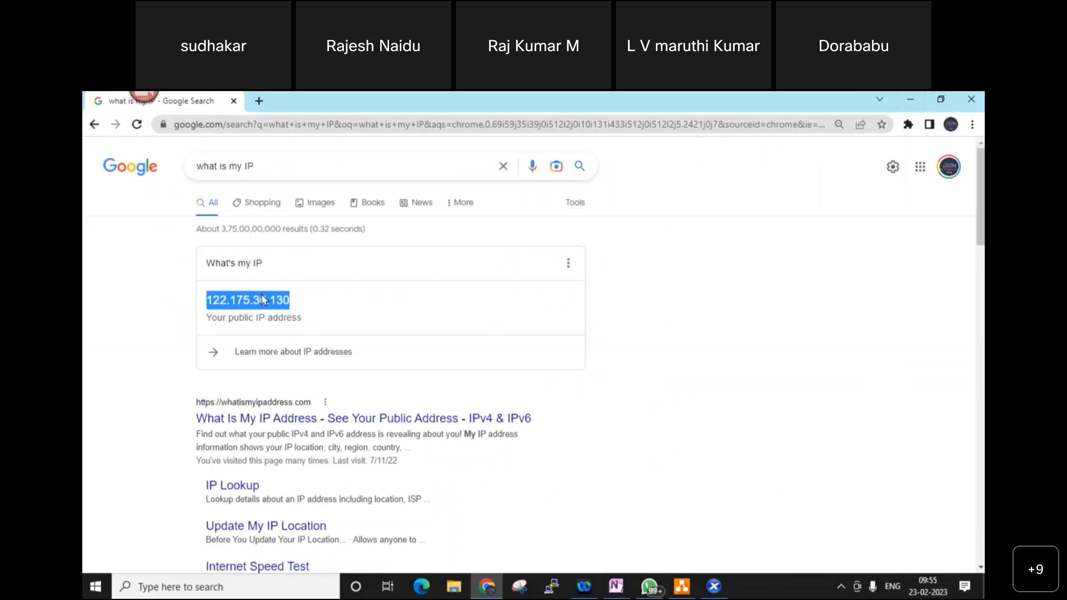
click(913, 104)
double_click(453, 361)
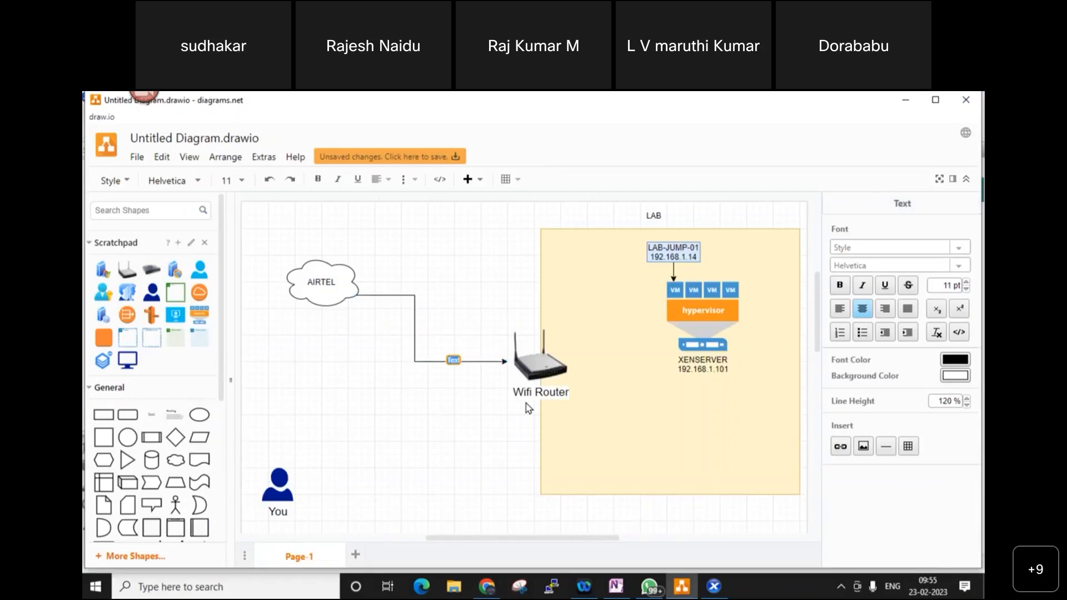
- Paste 122.175.36.130 as the AIRTEL–router arrow label and shift the arrow's vertical section left
key(ctrl+v)
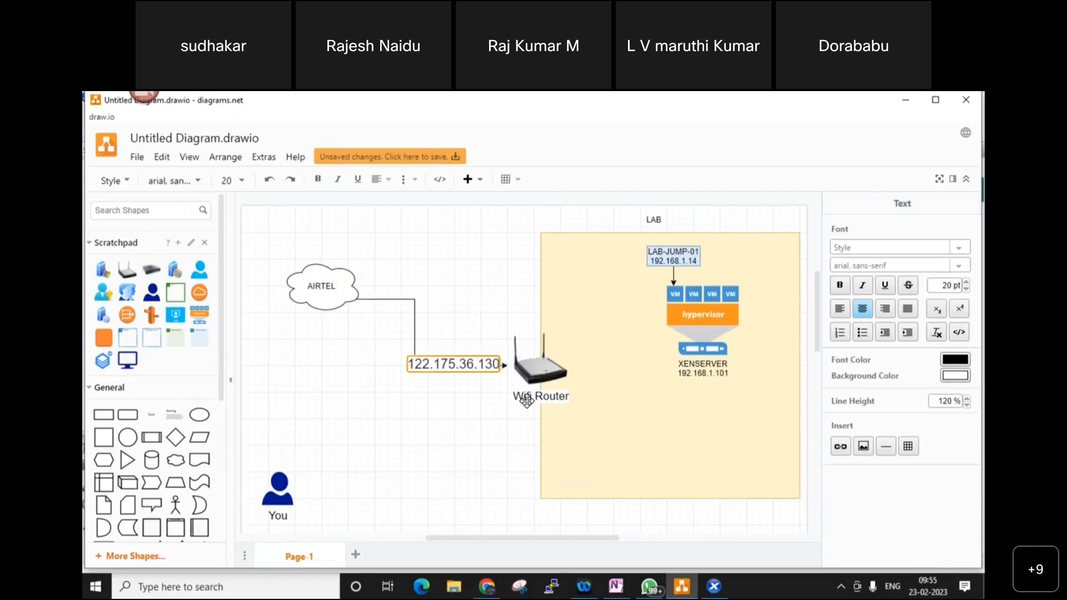
click(413, 324)
drag(413, 324, 388, 333)
click(428, 416)
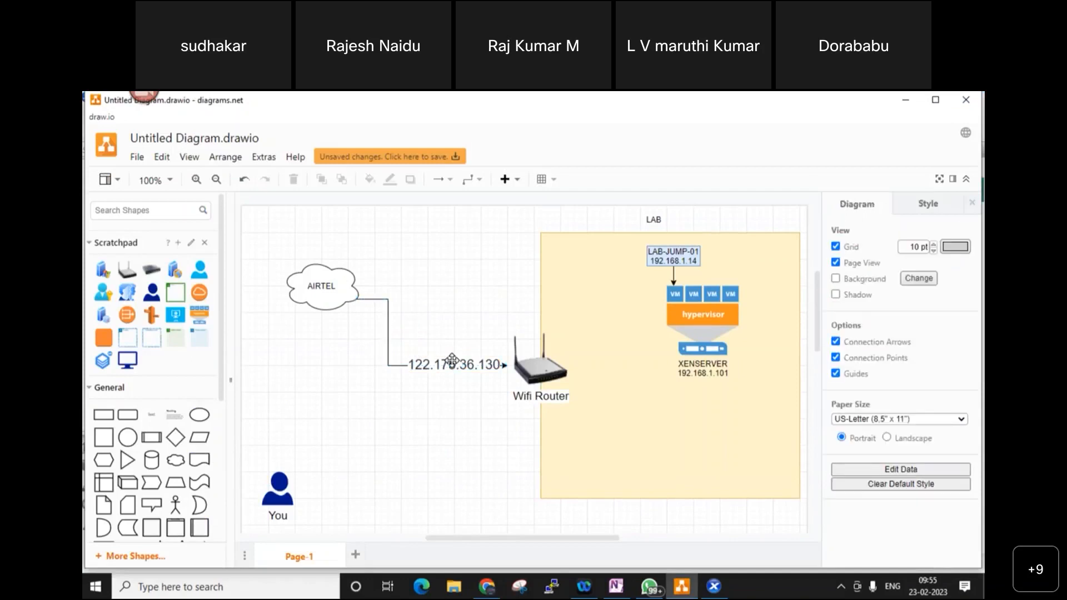
- Add a second line 'Static Public IP' under the 122.175.36.130 arrow label
click(451, 360)
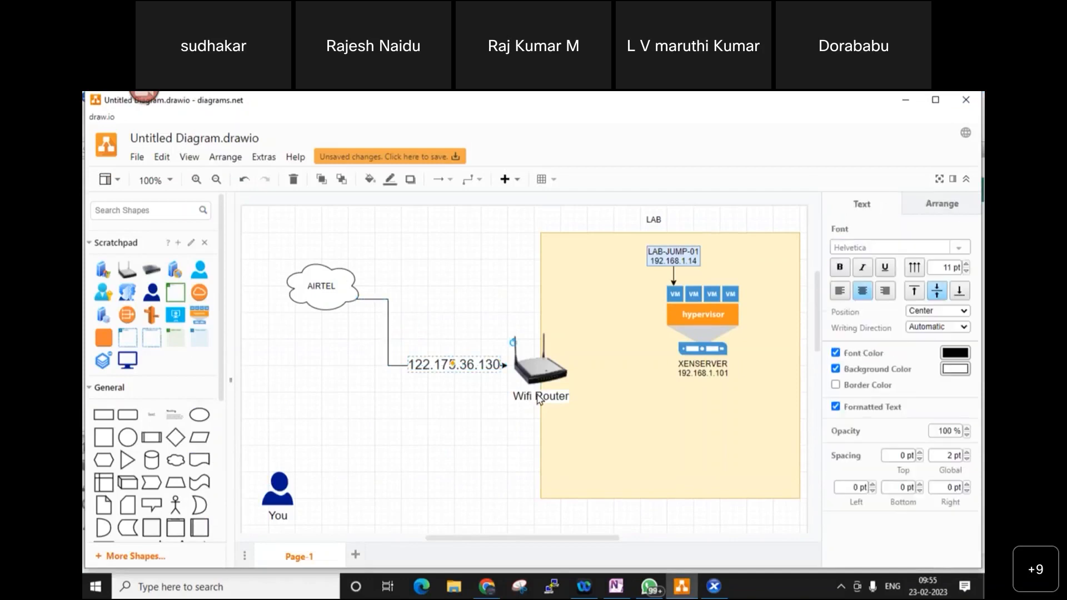
double_click(461, 364)
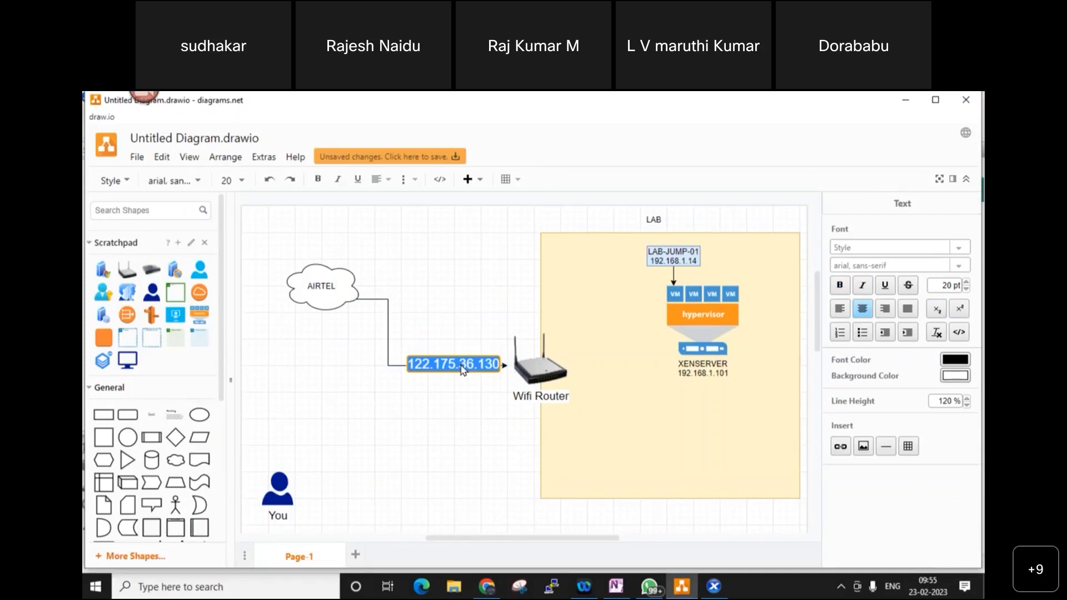
key(Right)
key(Left)
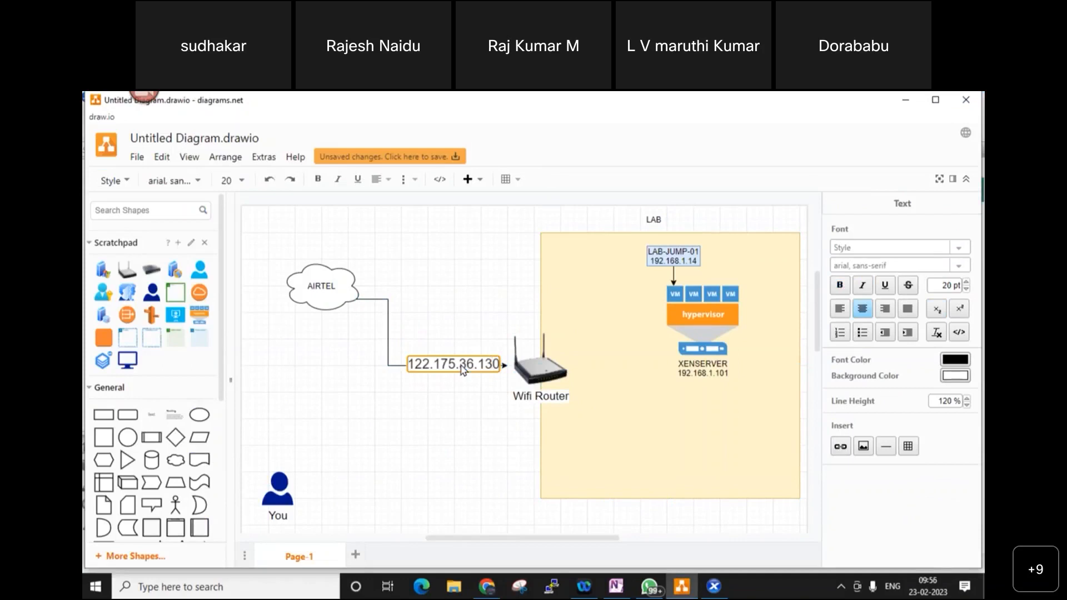
key(Return)
text(Stati)
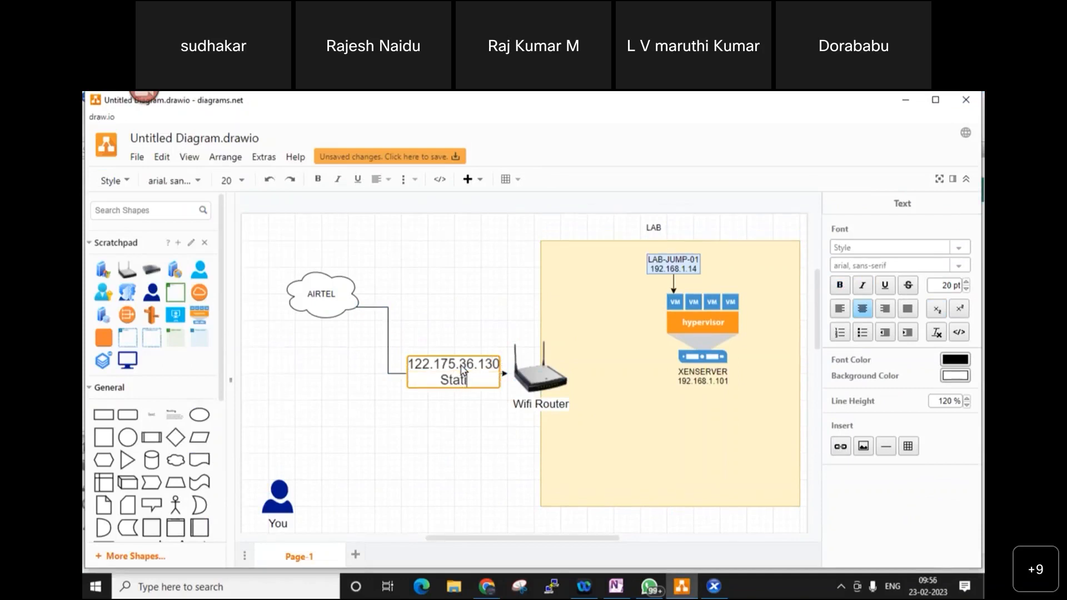
text(c Public IP)
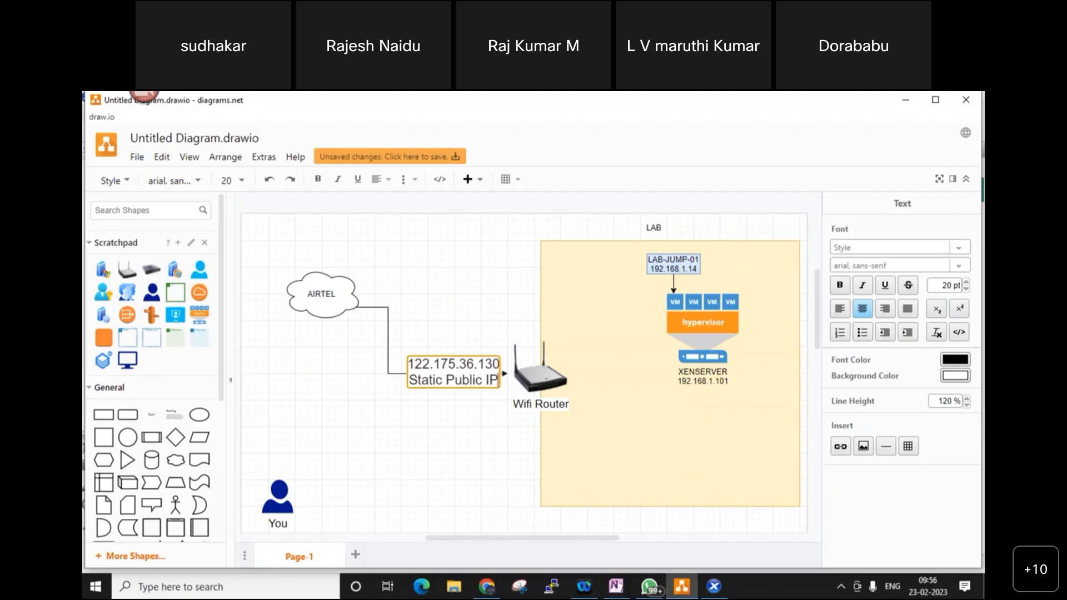
click(456, 428)
drag(452, 373, 445, 375)
click(462, 430)
click(461, 376)
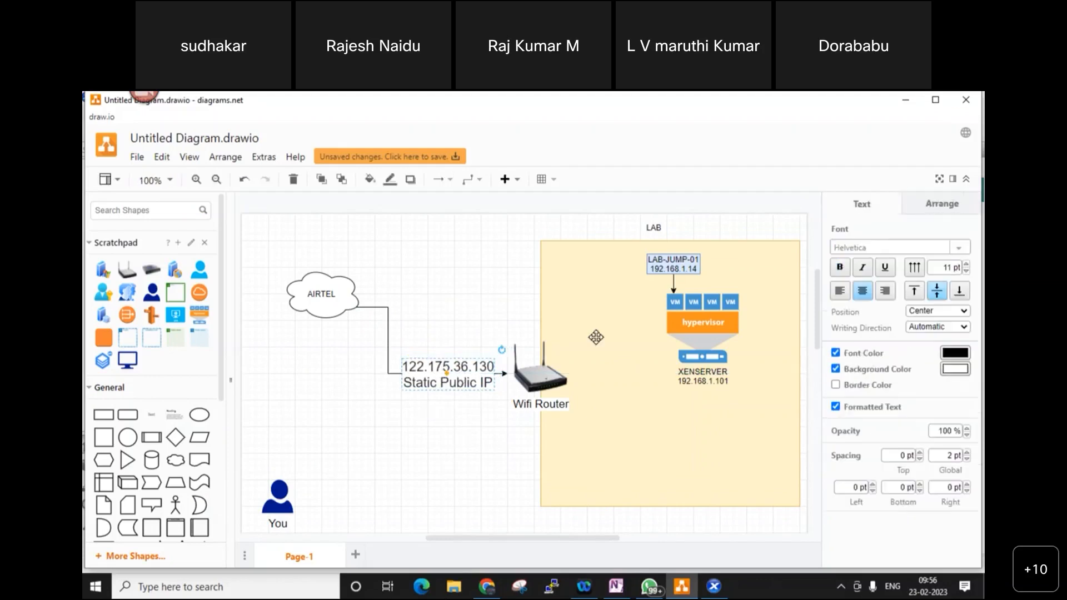
click(475, 497)
click(468, 376)
- Apply a pale-yellow FFF2CC background to the IP label
click(955, 369)
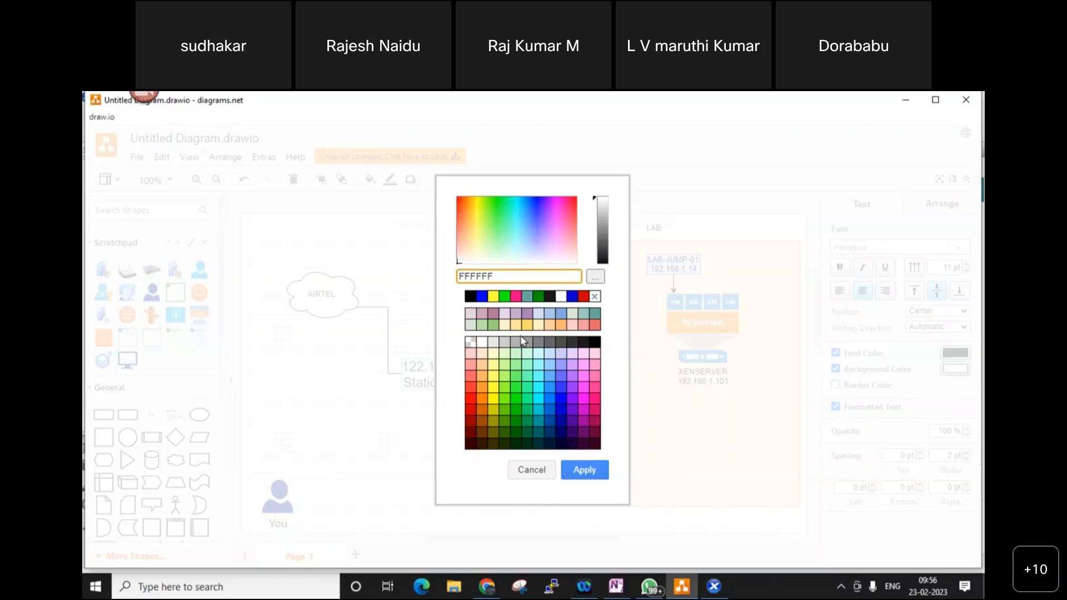
click(504, 325)
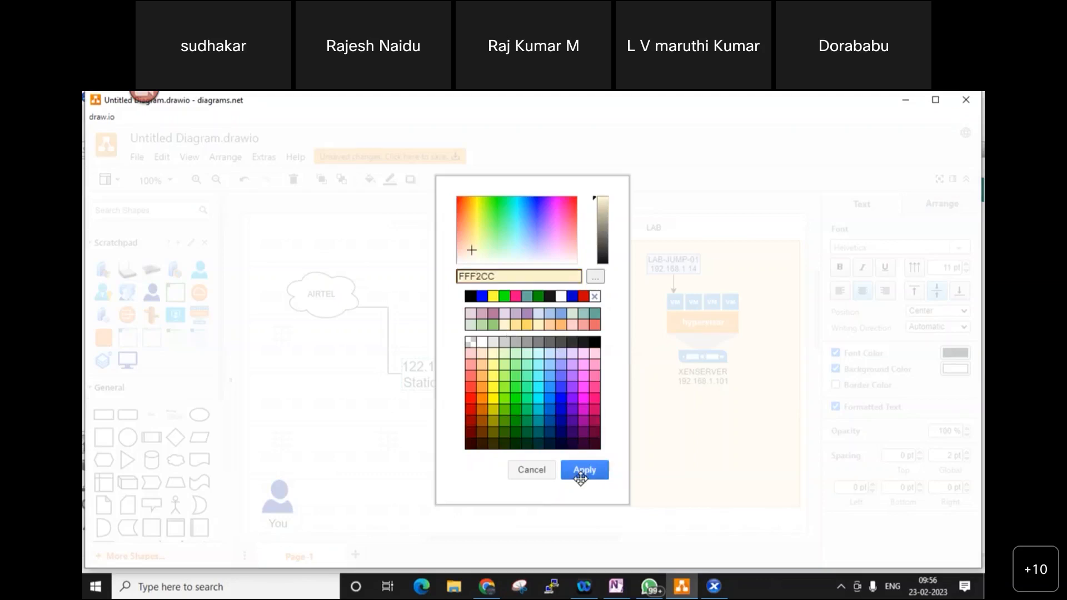
click(581, 471)
click(449, 518)
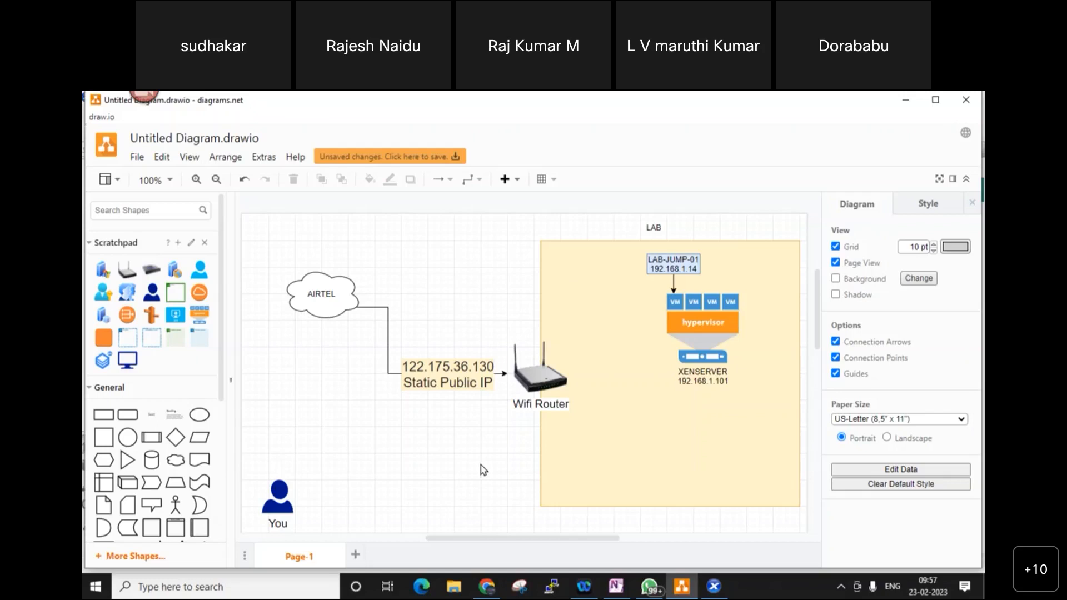
- Add a second line, 192.168.1.1, under the Wifi Router label
double_click(547, 376)
key(End)
key(Return)
text(192)
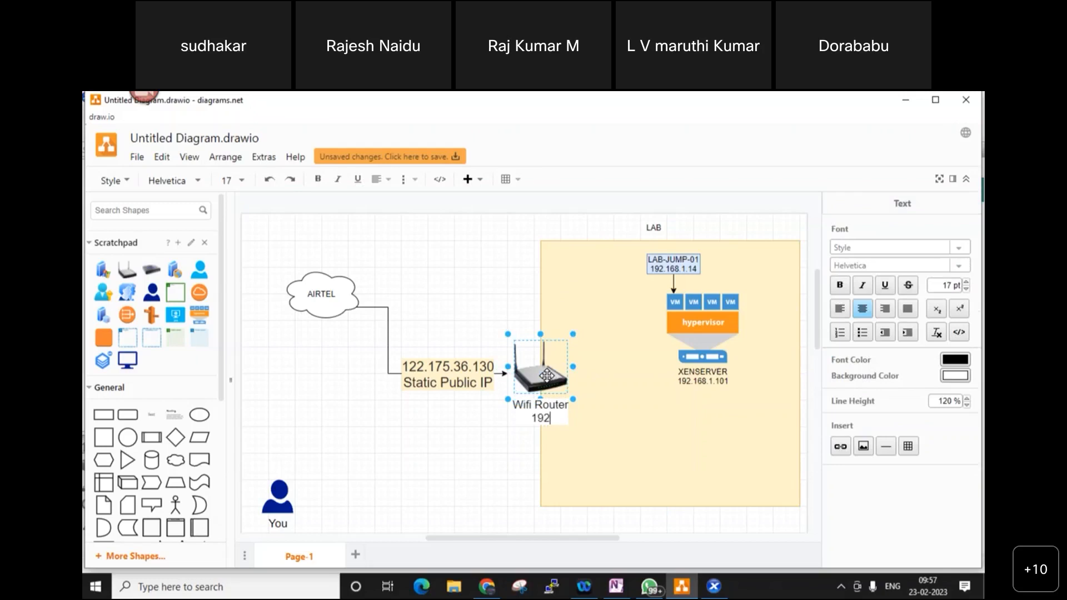
text(.168.1.1)
click(627, 423)
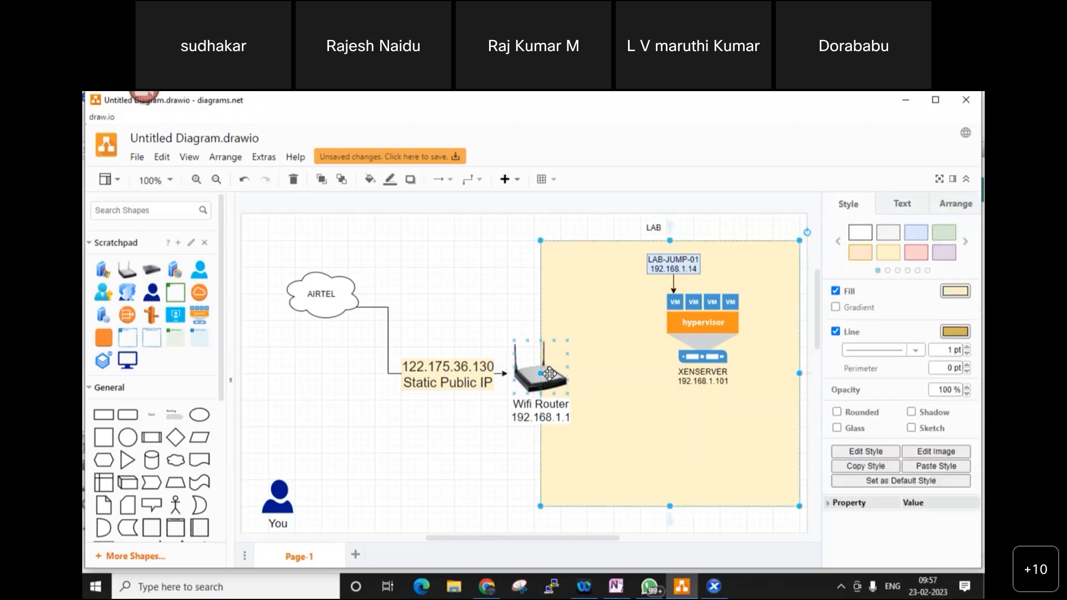
- Connect the Wifi Router to the hypervisor stack, then bring XenCenter back to the front
click(548, 373)
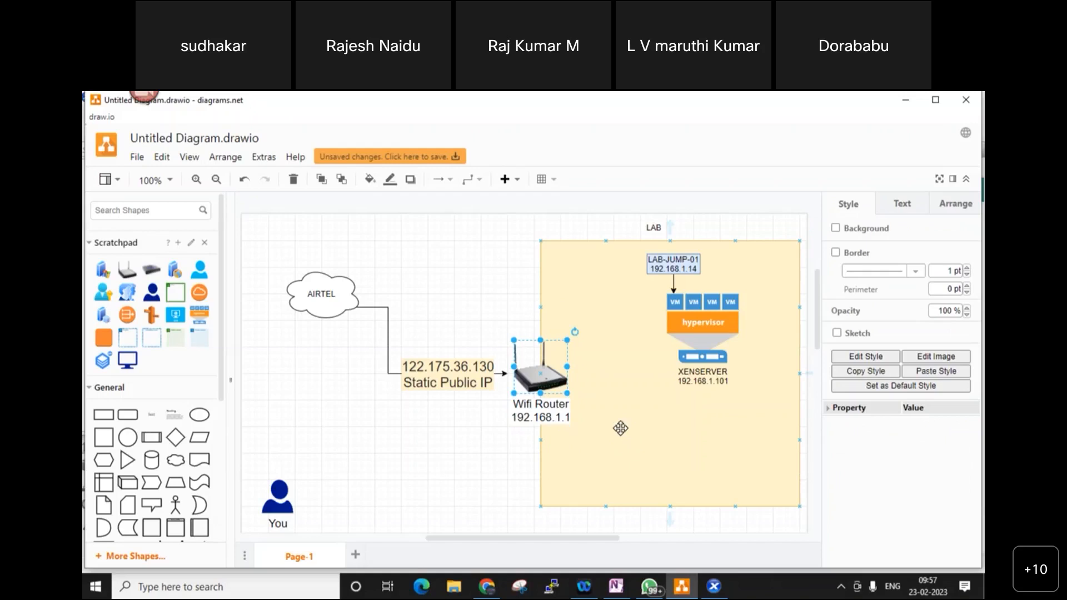
click(646, 473)
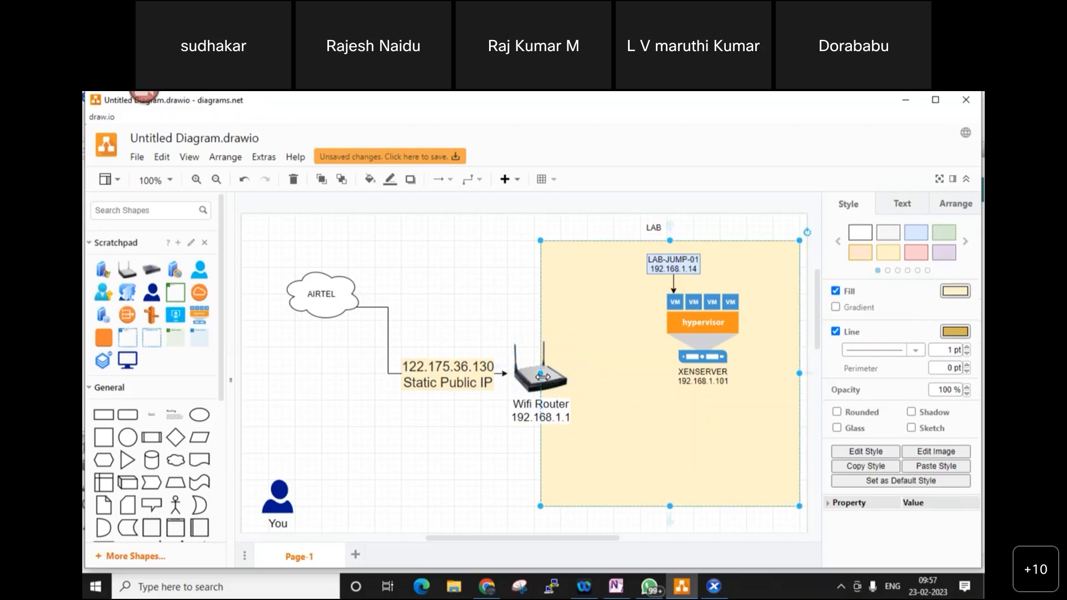
drag(605, 373, 648, 354)
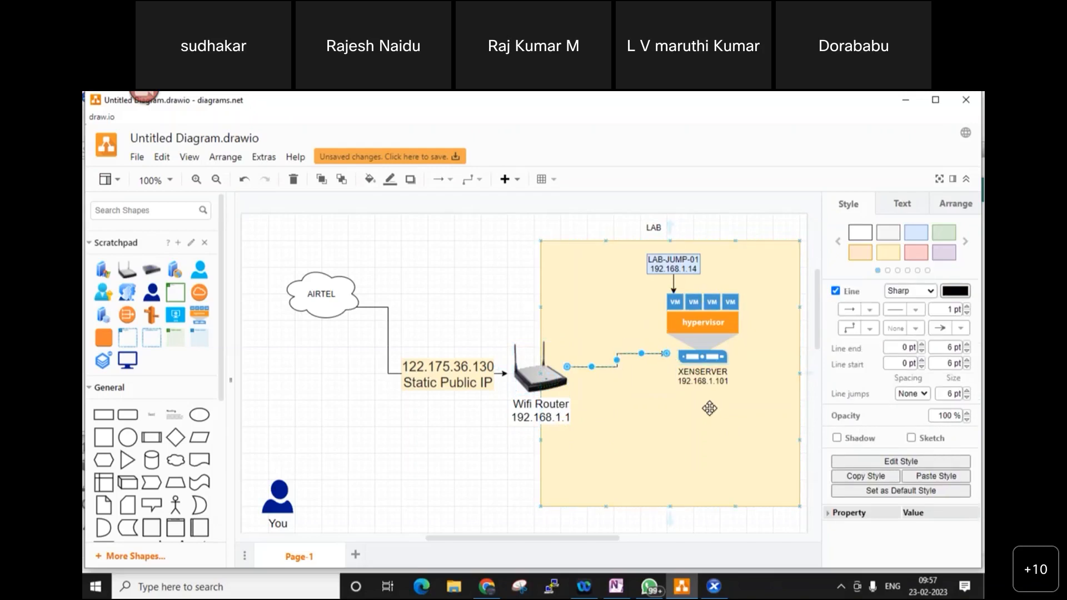
click(709, 409)
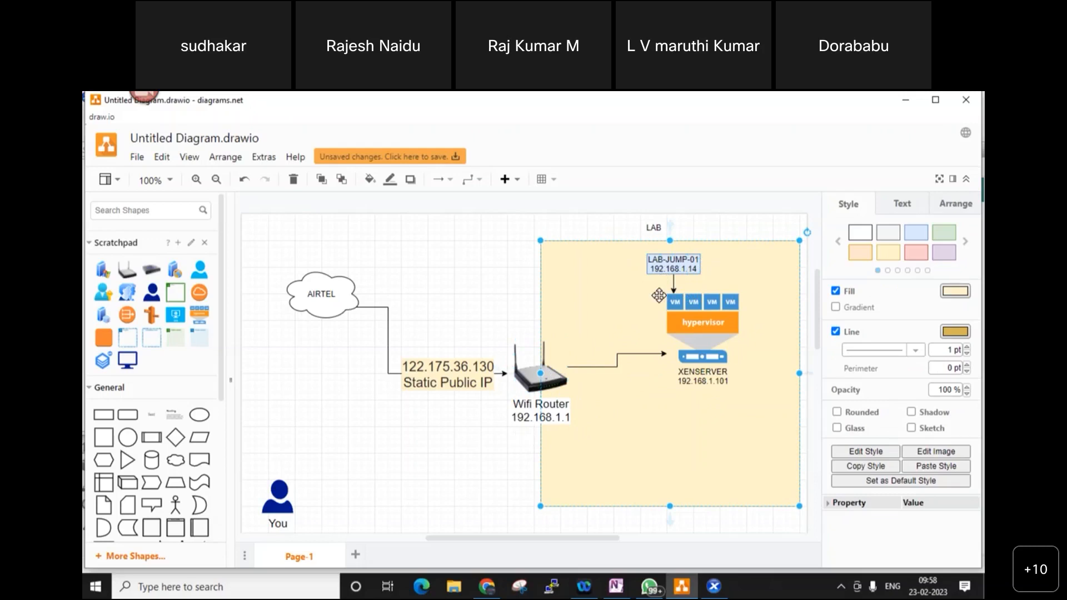
click(671, 265)
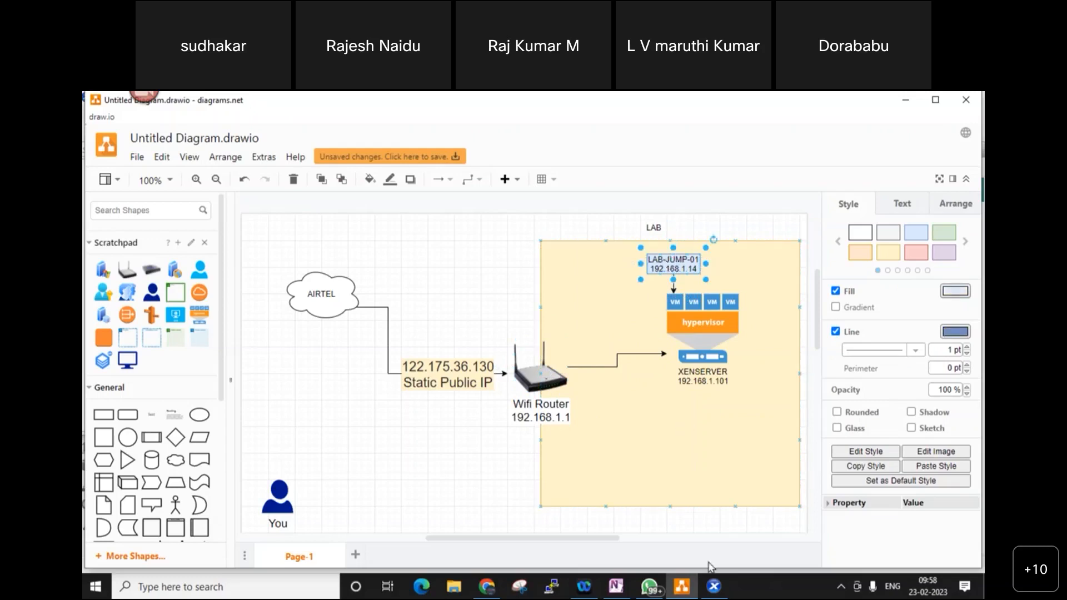
click(714, 586)
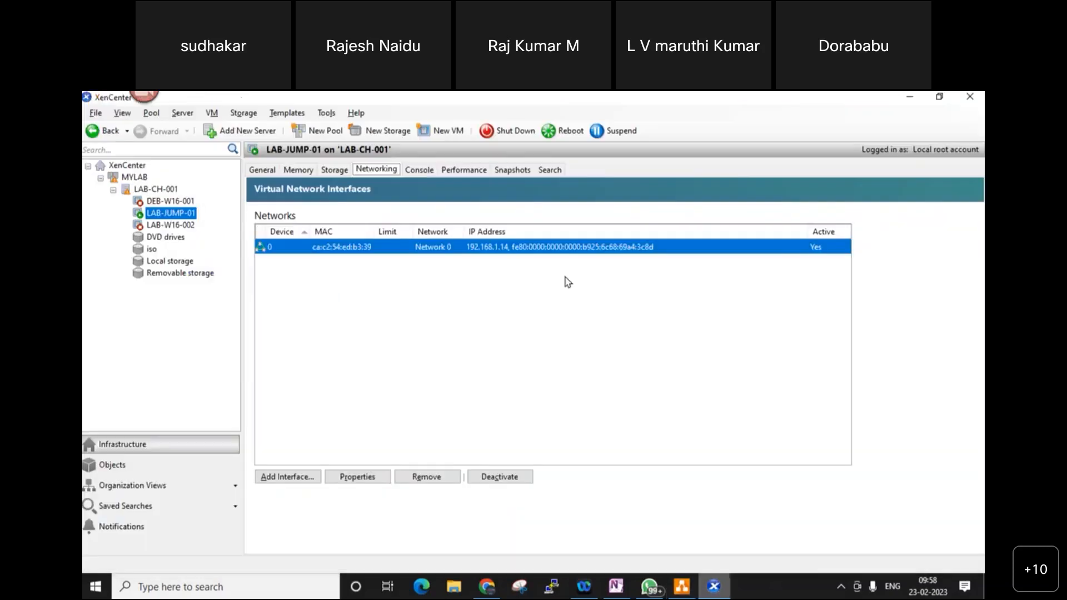
- Show LAB-JUMP-01's console scaled and full screen, and sign in as Administrator with Ctrl+Alt+Del
click(414, 169)
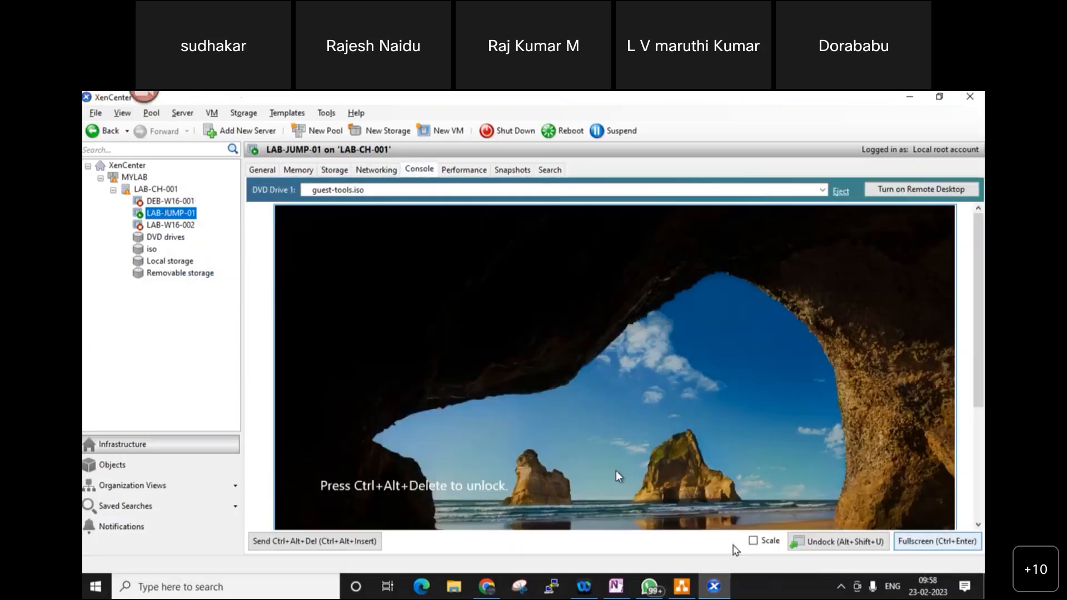
click(753, 540)
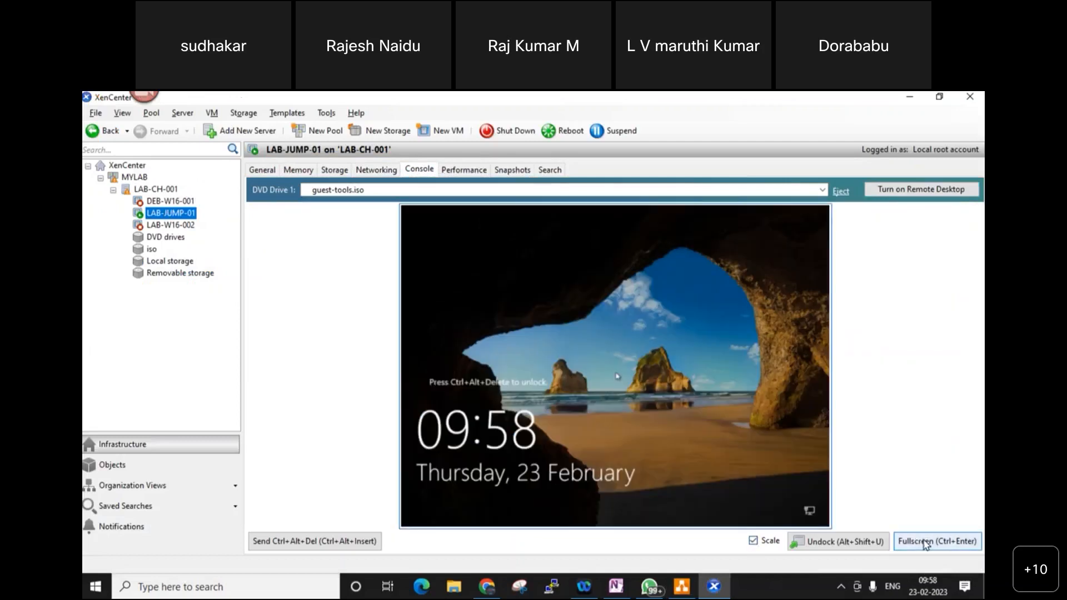
click(925, 542)
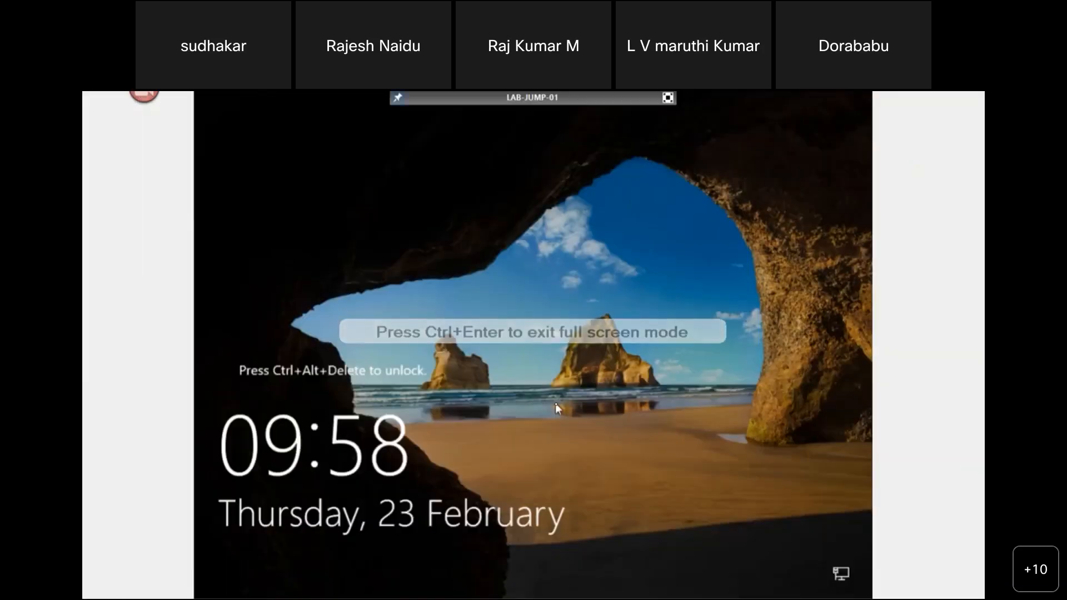
key(ctrl+alt+Delete)
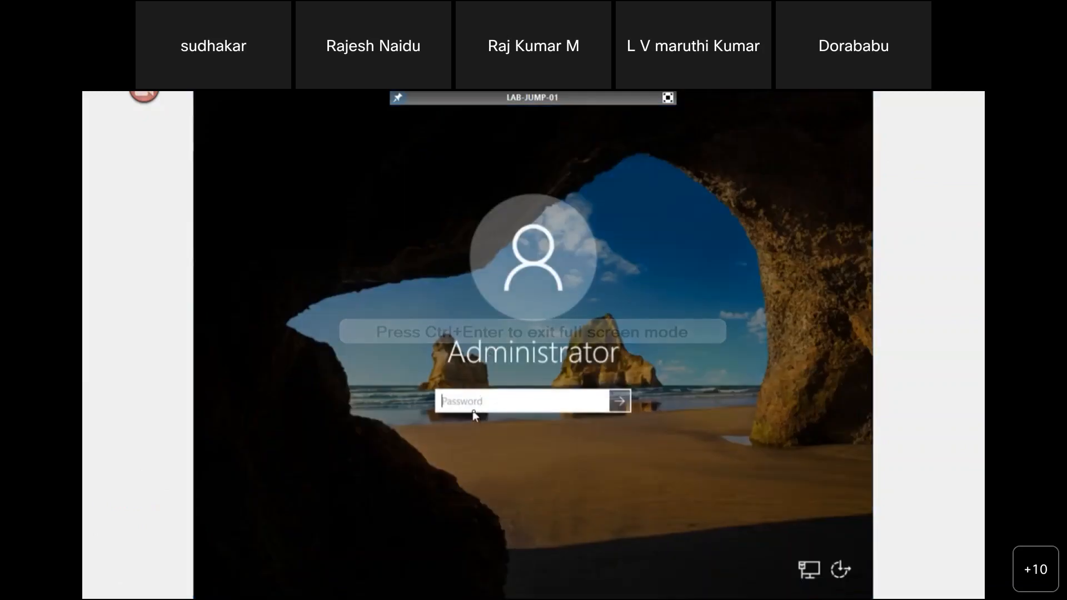
text(•••••••••••••)
key(Return)
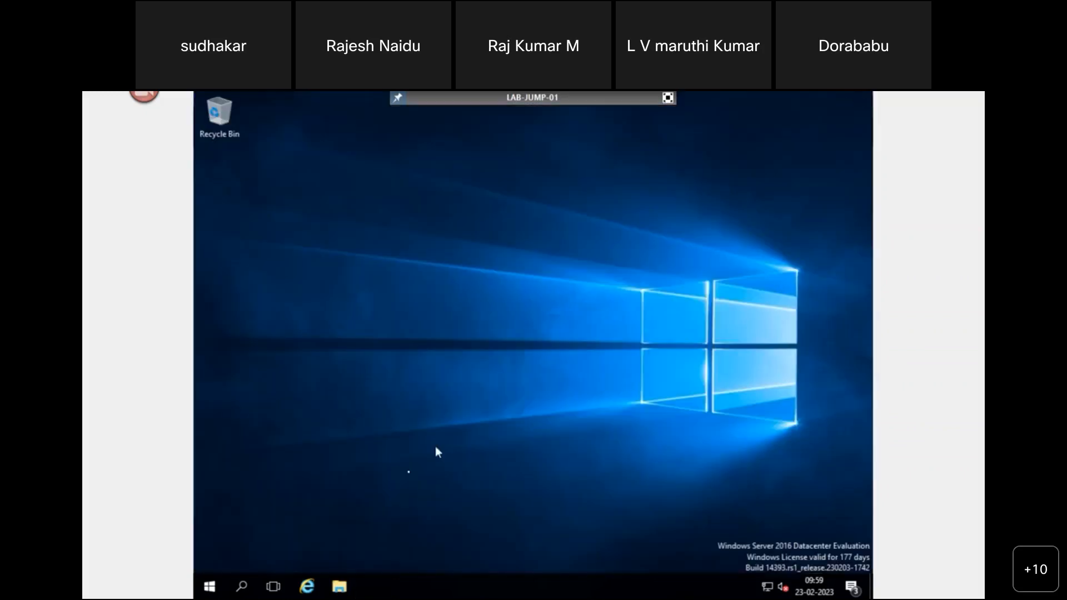
- Launch Internet Explorer maximized and decline its recommended first-run settings
right_click(399, 378)
click(428, 424)
click(309, 588)
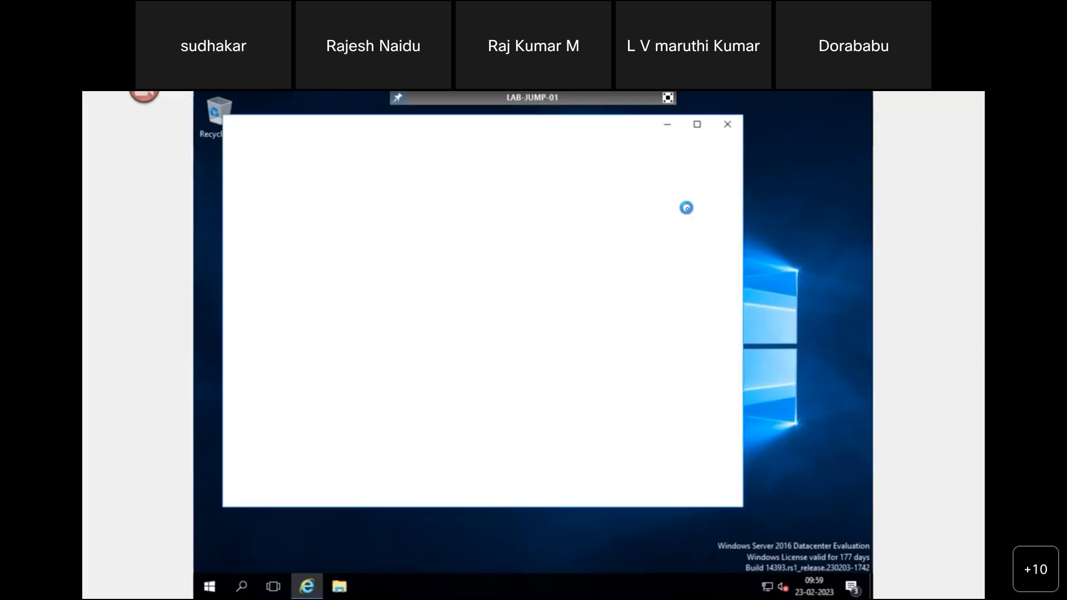
click(698, 127)
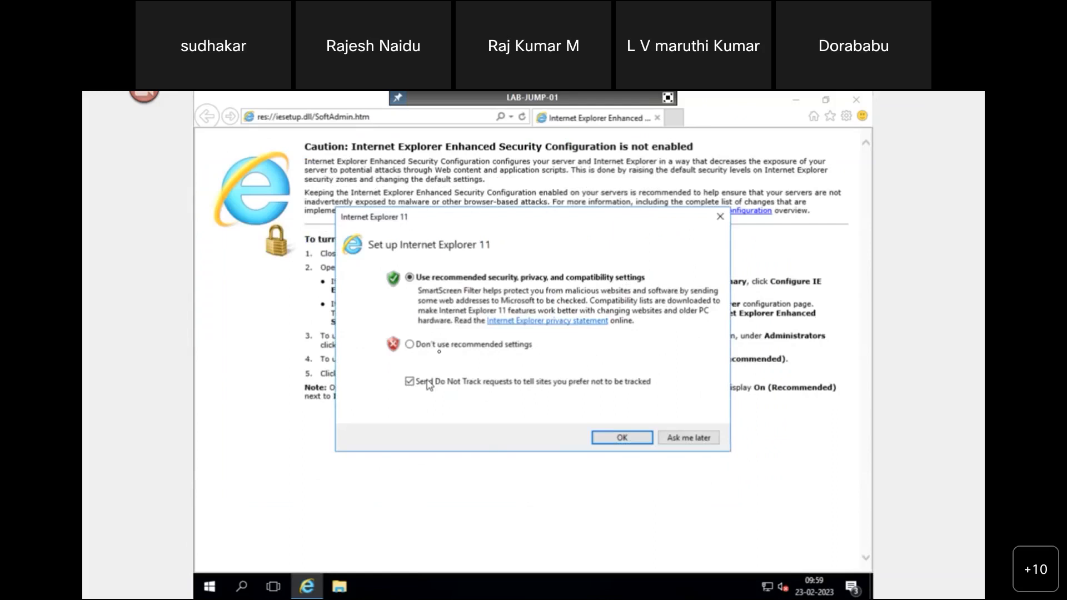
click(439, 347)
click(608, 441)
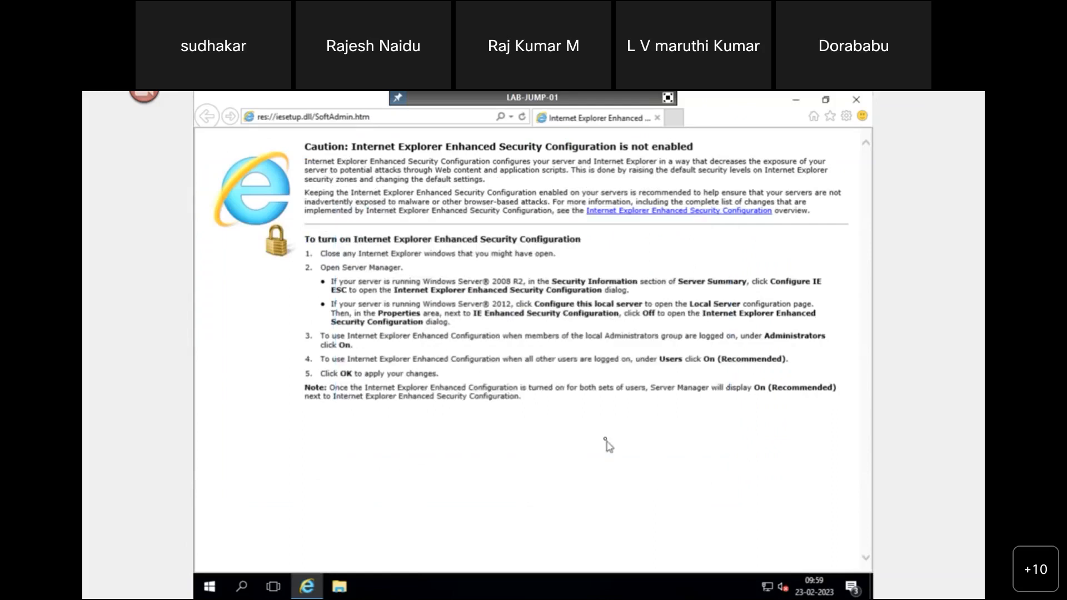
- Load google.com in a new tab, then exit the full-screen console
click(674, 118)
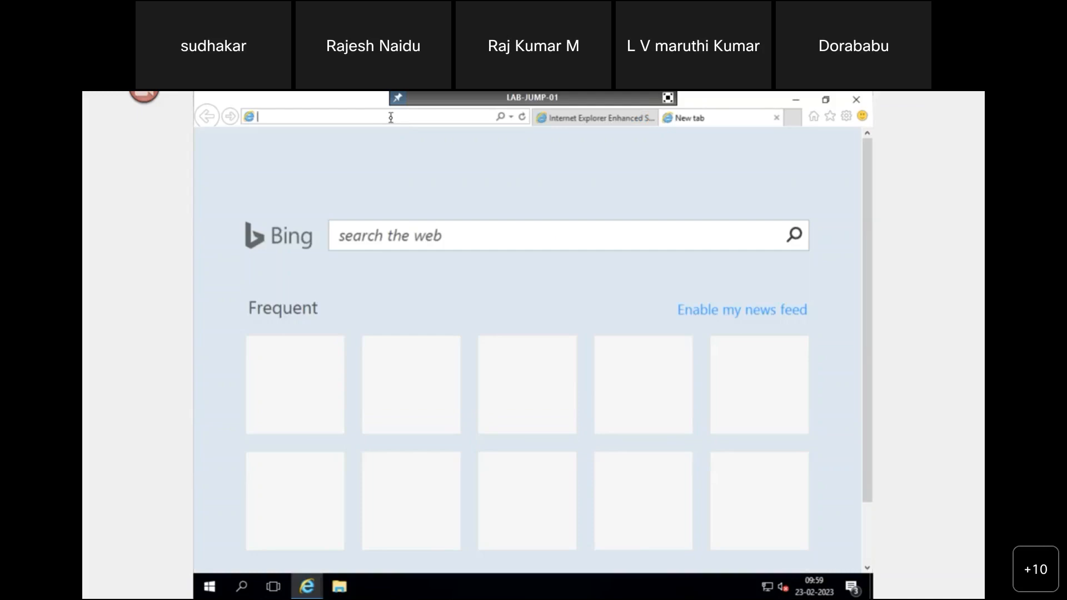
text(google.co)
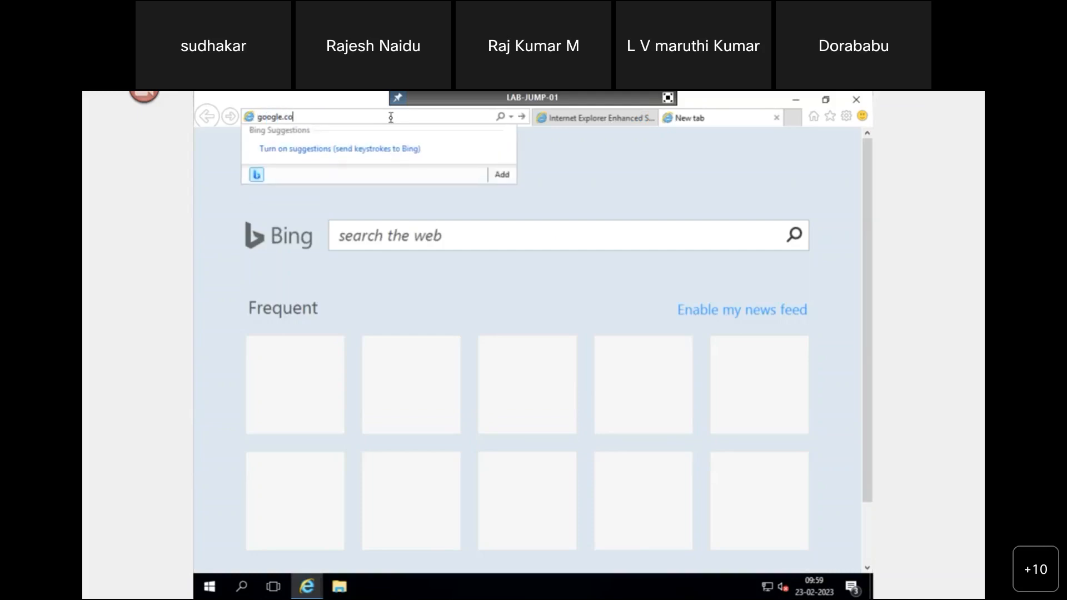
text(m)
key(Return)
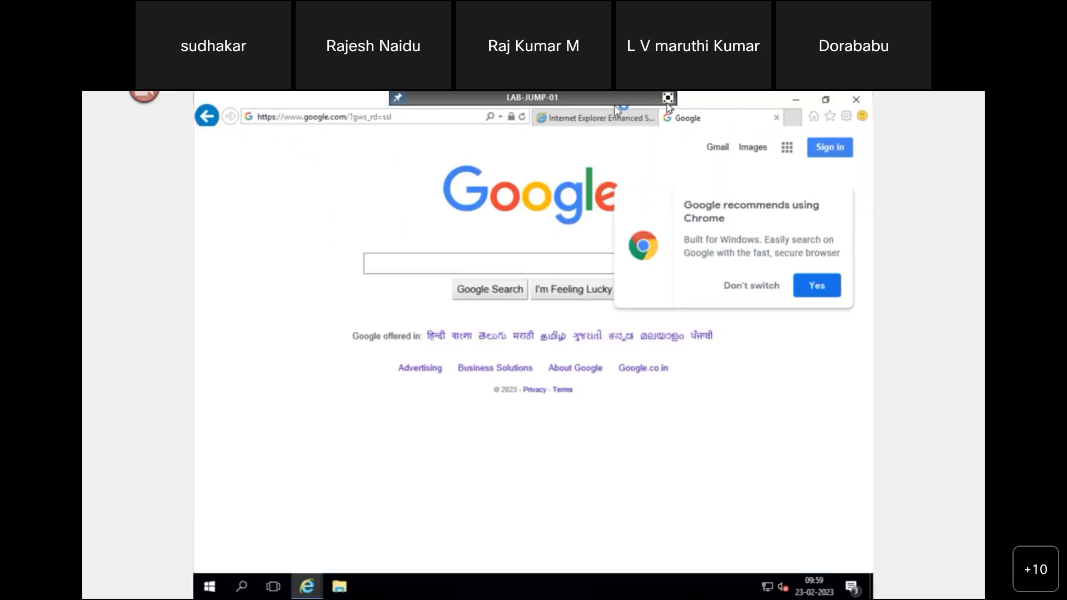
click(668, 100)
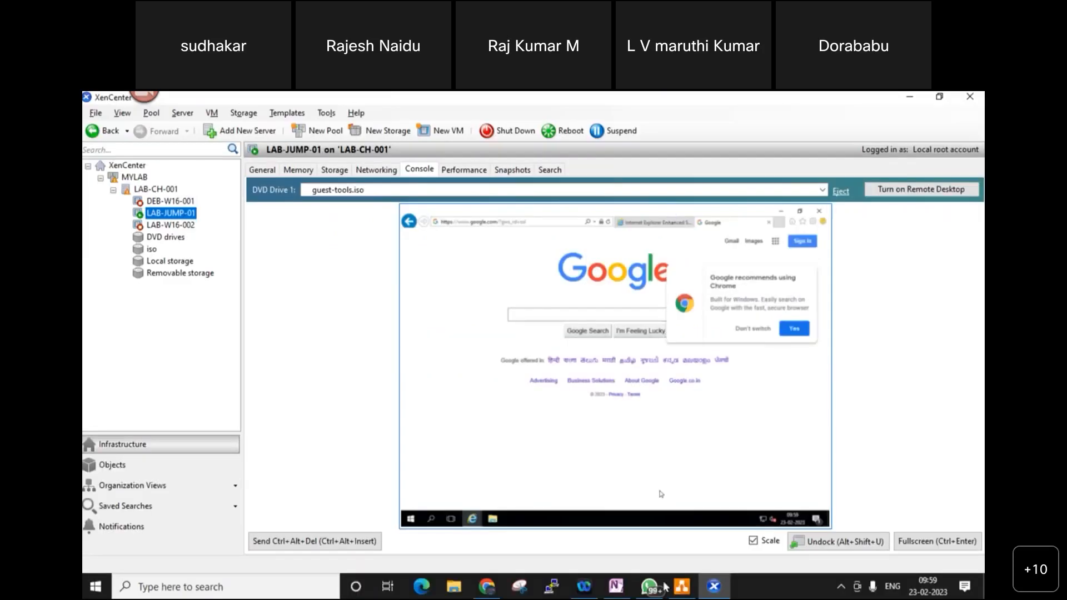
- Check the LAB-JUMP-01 console, then minimize XenCenter to reveal the draw.io diagram
mouse_move(697, 588)
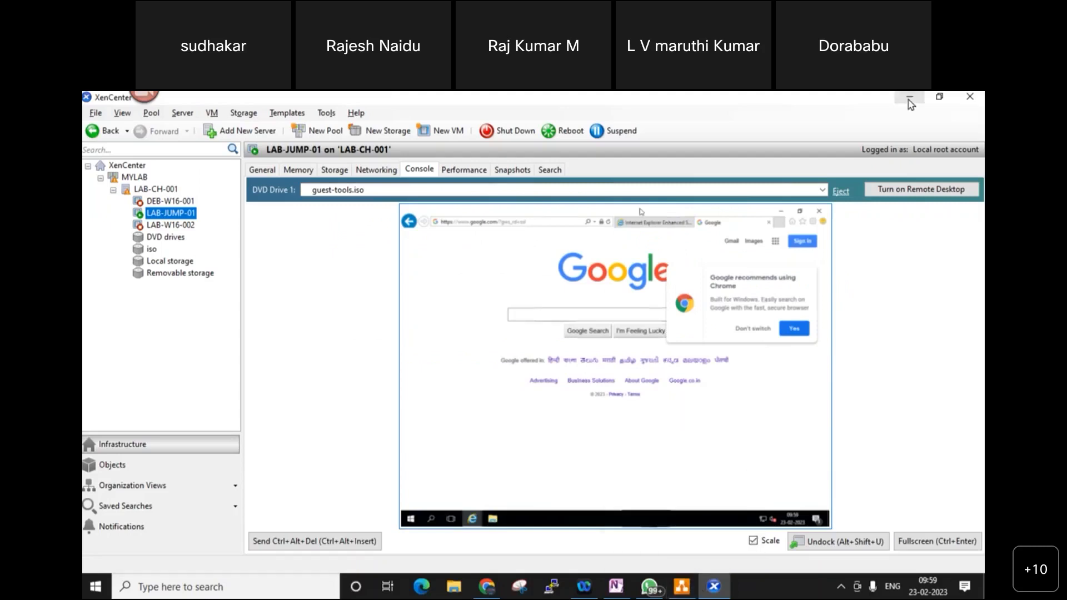
click(680, 588)
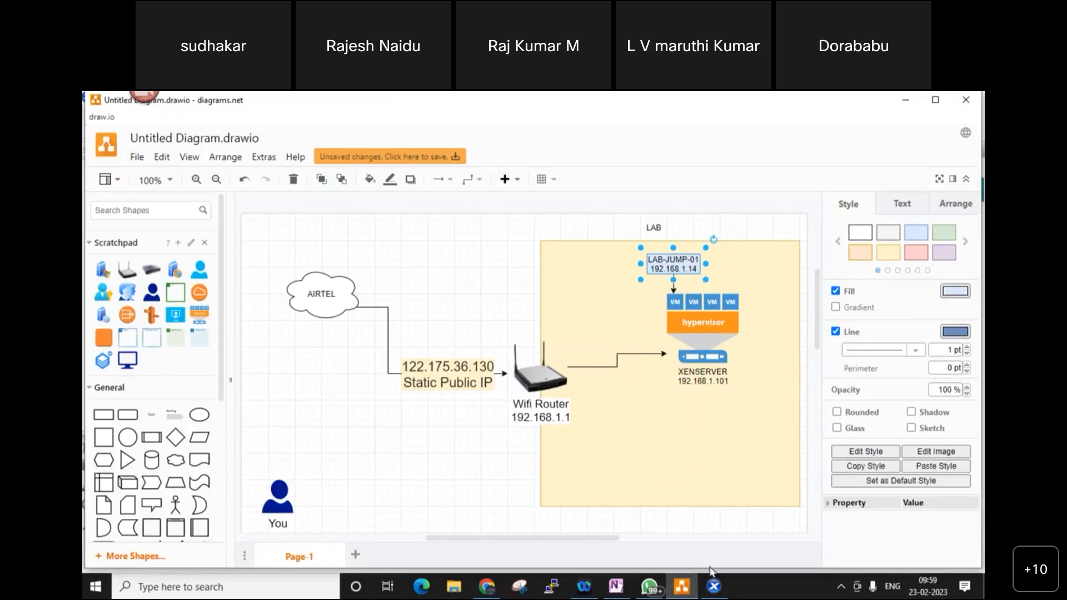
click(713, 586)
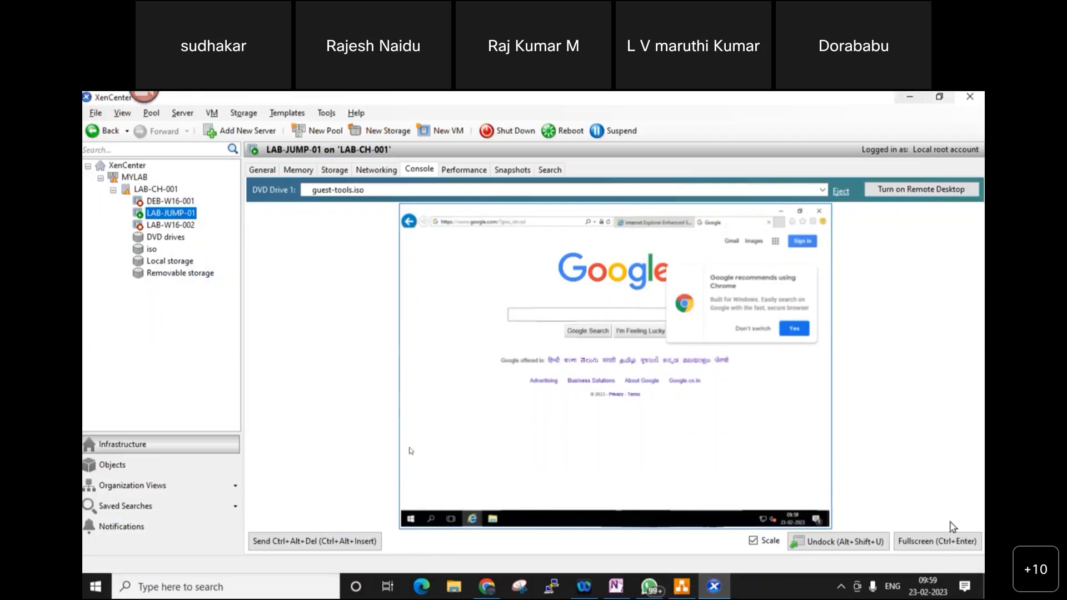
click(900, 98)
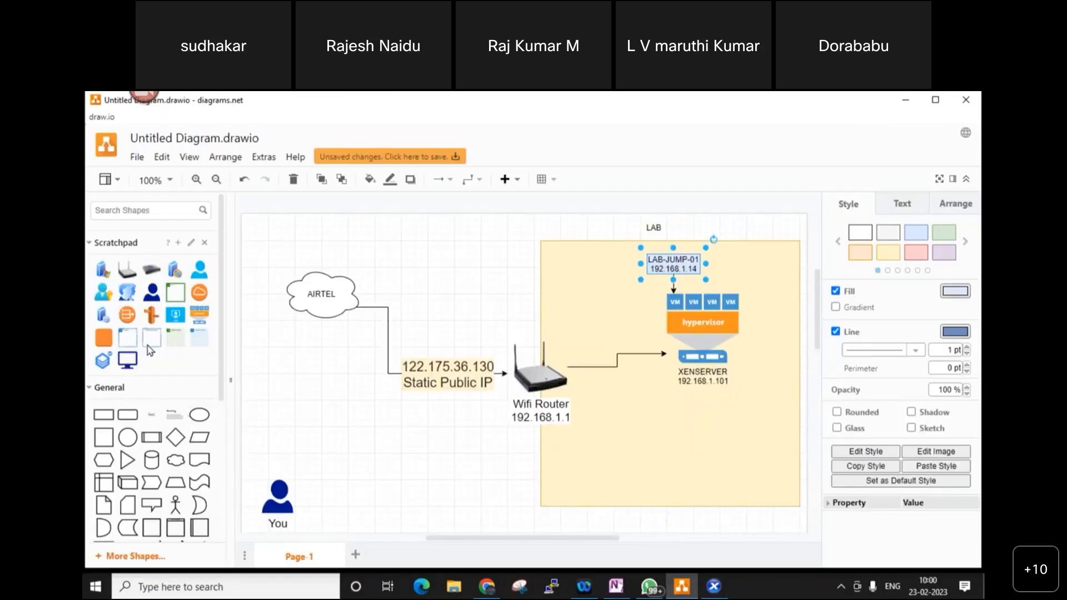
- Drop a person figure into the LAB box below the hypervisor, labelled with the user's first name
drag(151, 292, 598, 467)
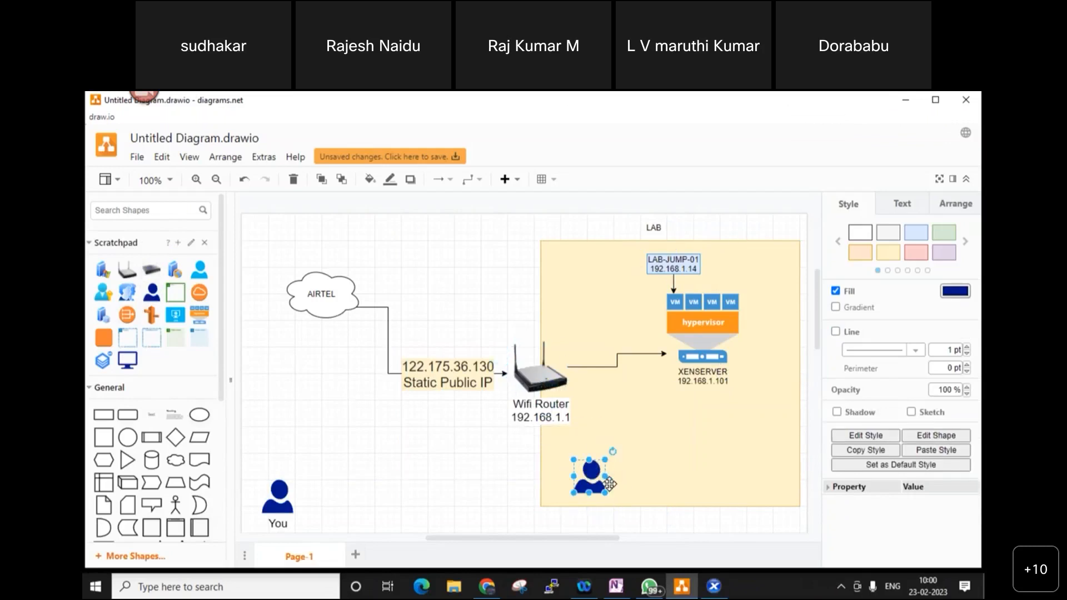
double_click(598, 470)
text(Rajesh)
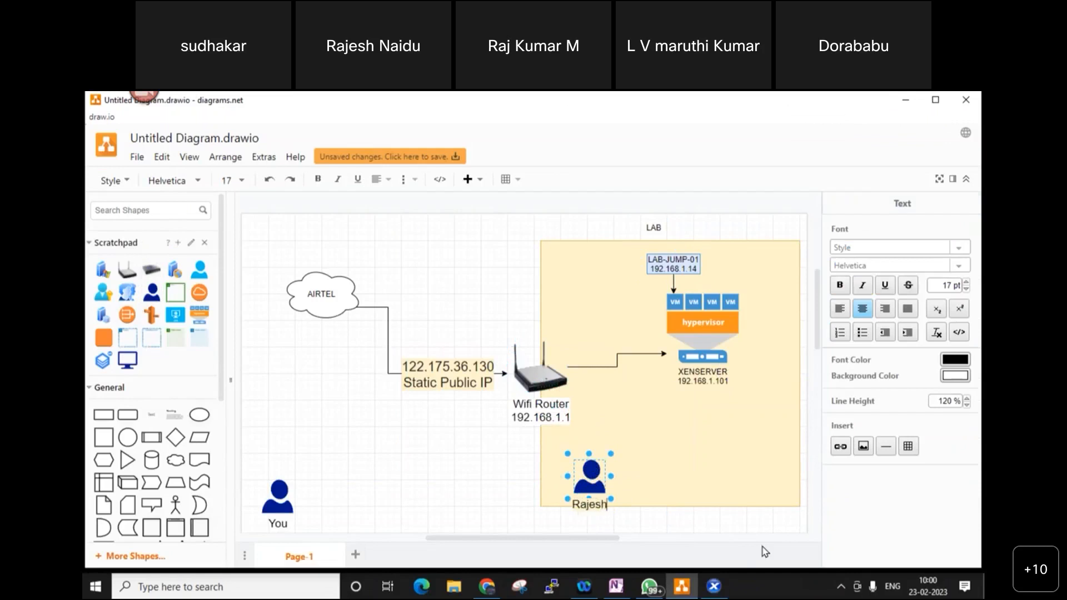
click(592, 475)
drag(592, 476, 594, 470)
- Search shapes for 'Lapt' and place a laptop icon to the right of the user figure
click(150, 208)
text(Laptop)
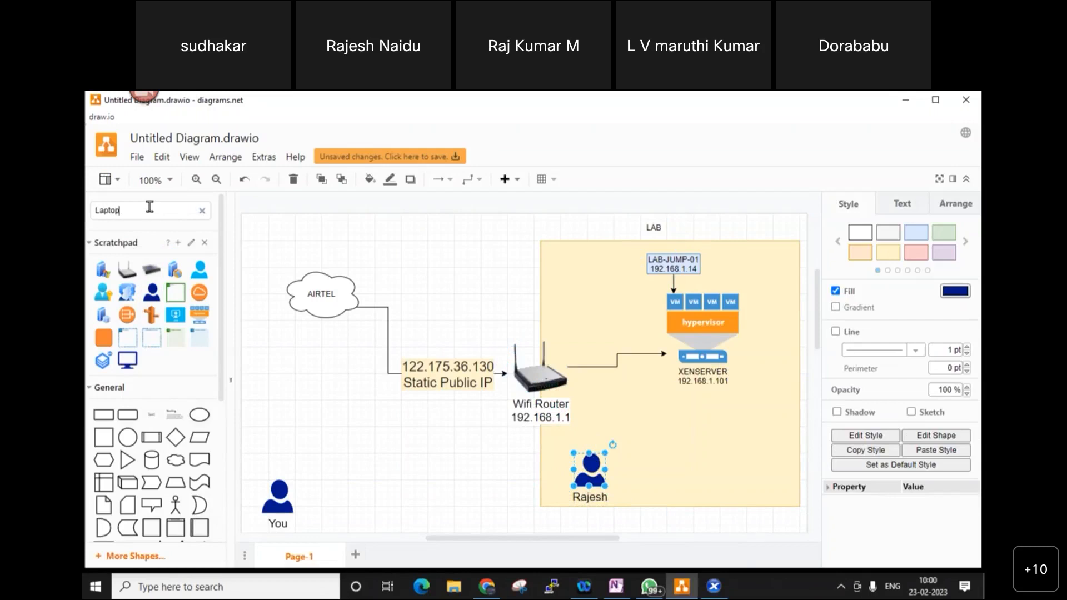
key(Return)
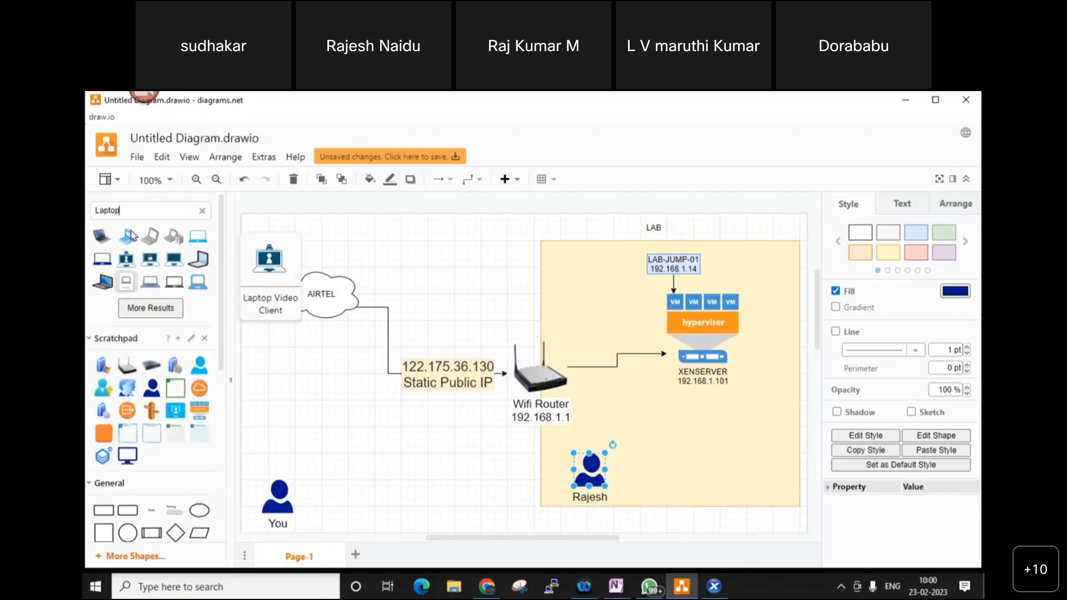
click(103, 260)
drag(524, 364, 703, 360)
click(640, 468)
- Draw a connector from the laptop up to the middle of the VM row
click(641, 467)
drag(708, 406, 637, 398)
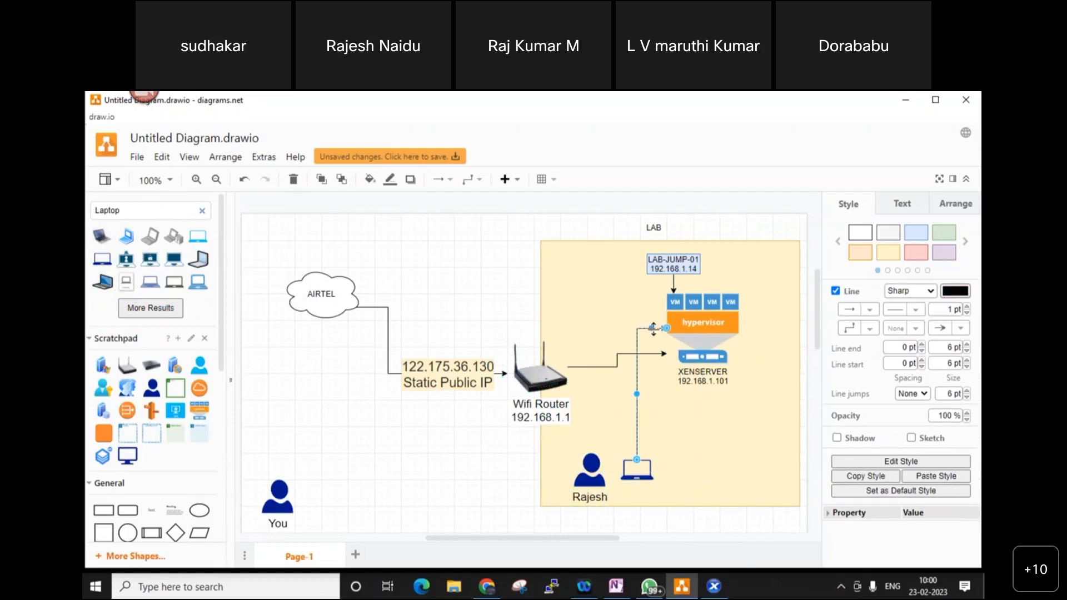
drag(652, 328, 652, 307)
drag(649, 303, 650, 297)
click(739, 461)
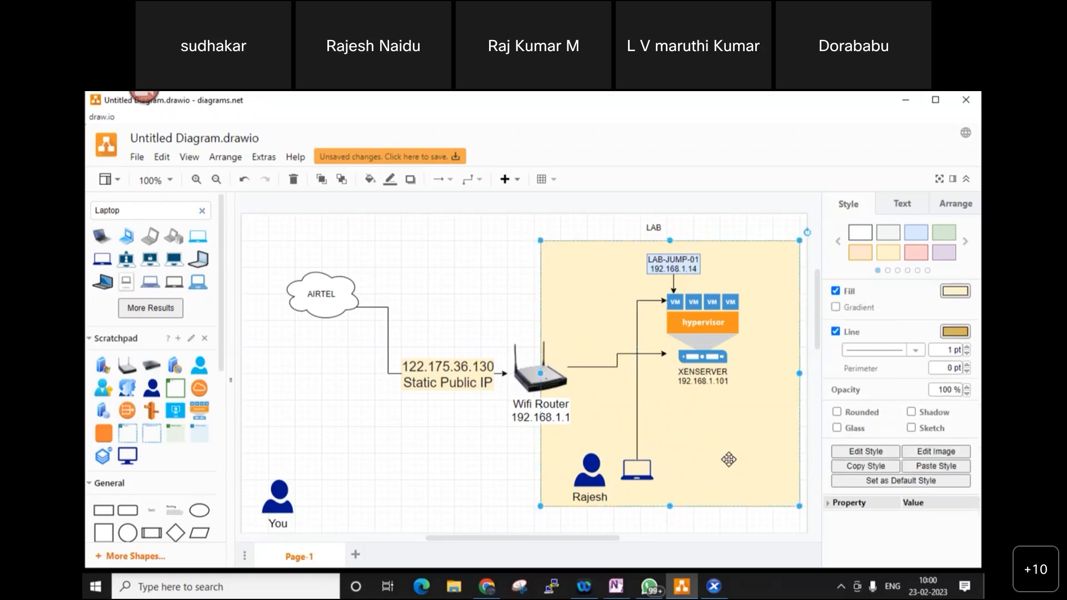
- Label the laptop-to-VM connector RDP, MSTSC and 192.168.1.14, one per line
double_click(636, 326)
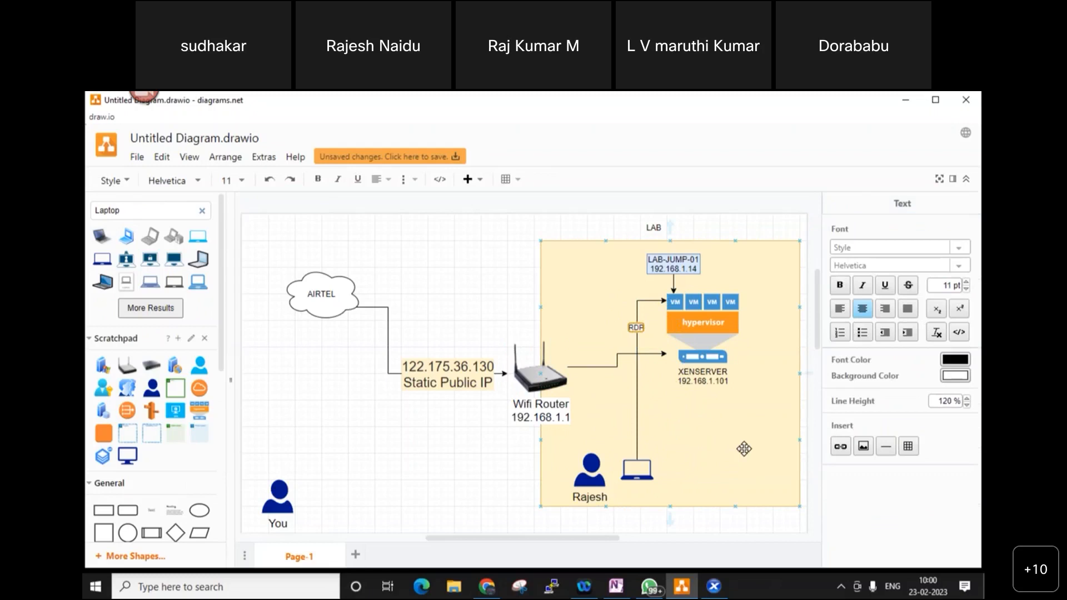
text(RDP)
key(Return)
text(ms)
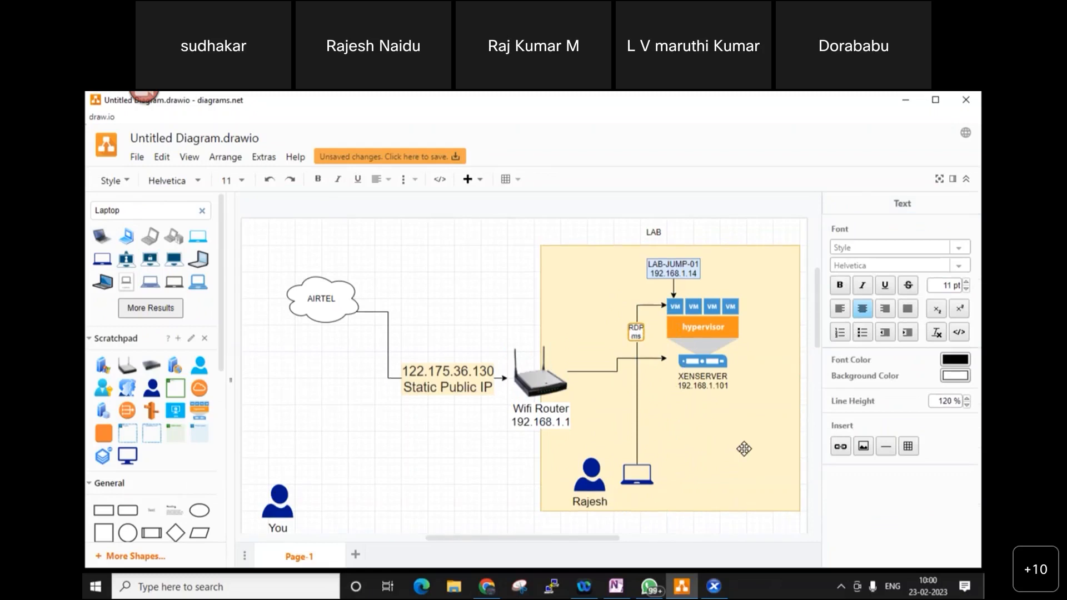
text(tsSTSC)
key(Return)
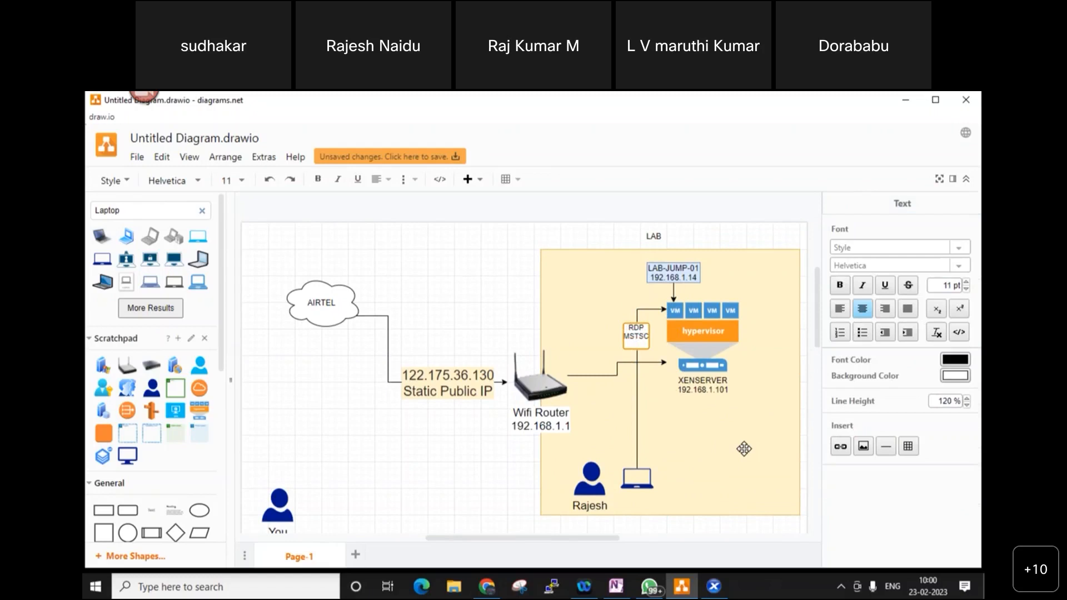
text(192.168.1.14)
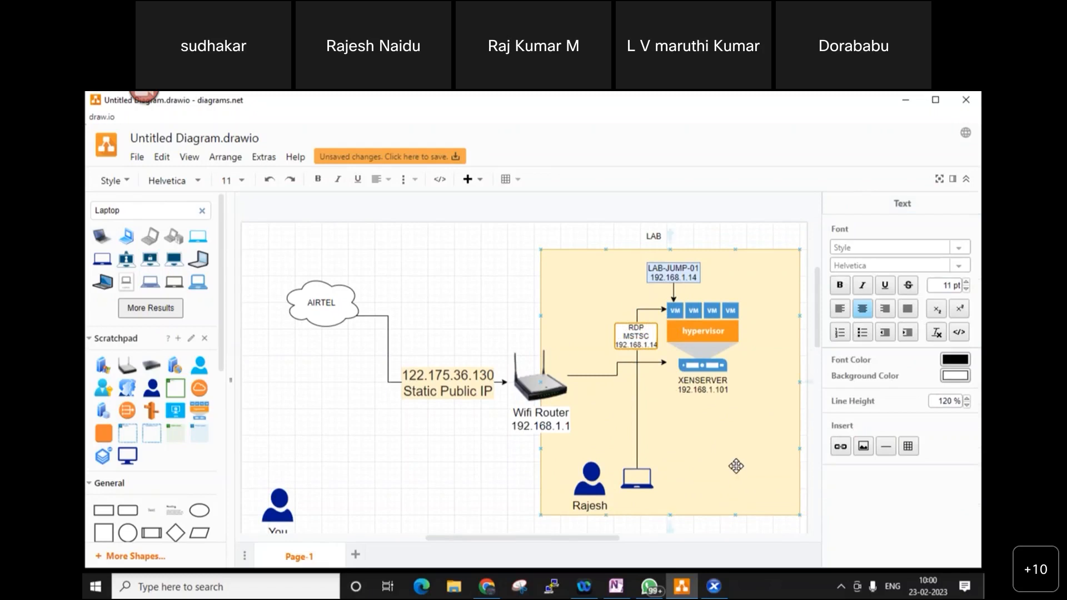
click(735, 464)
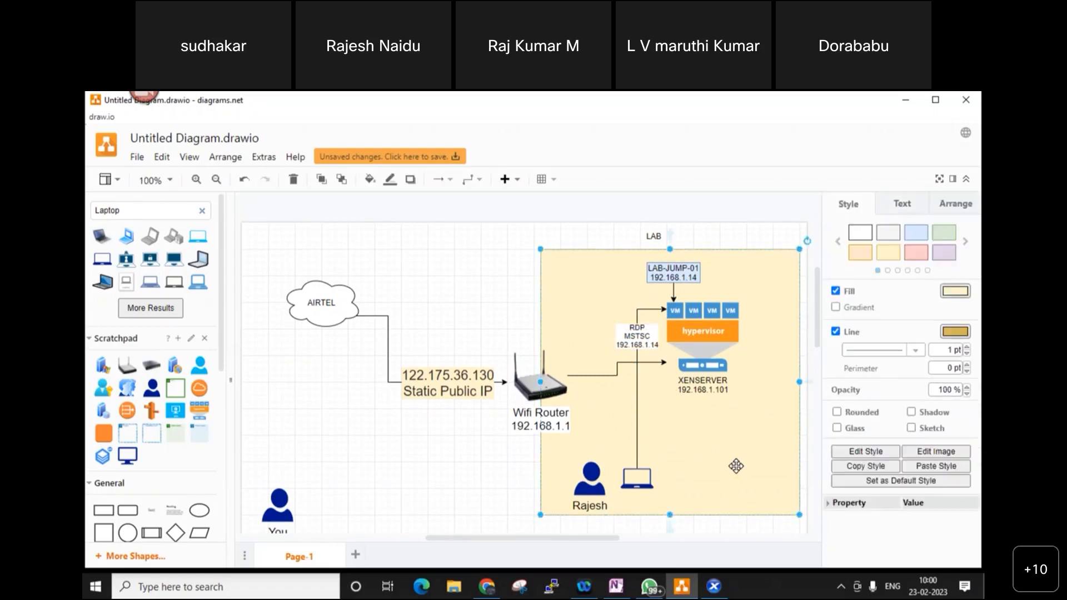
- Run mstsc from Win+R and attempt a Remote Desktop connection to 192.168.1.14
key(super+r)
text(mstsc)
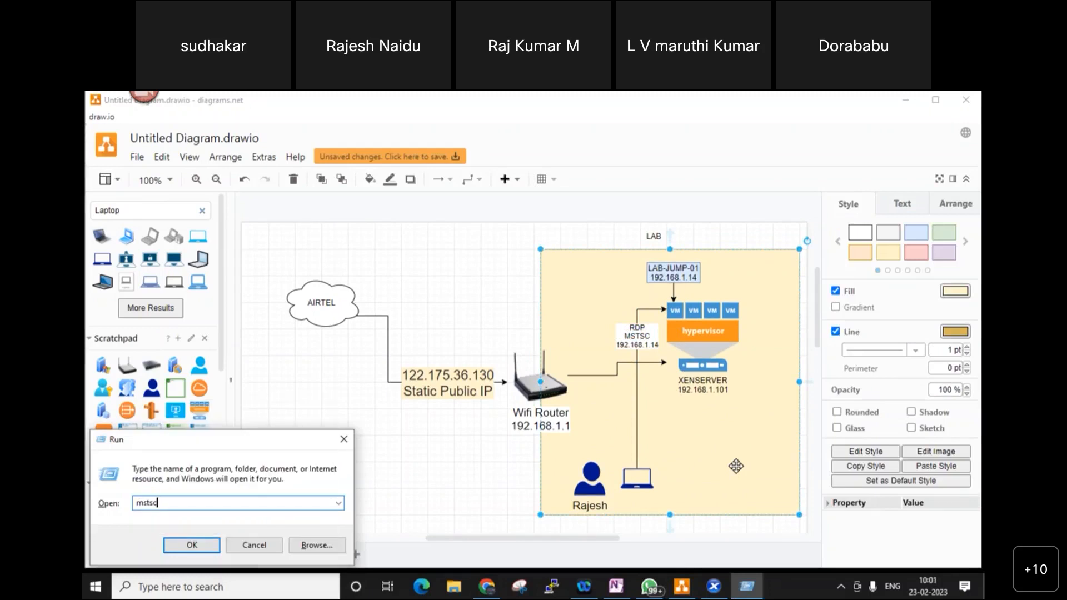
key(Return)
key(BackSpace)
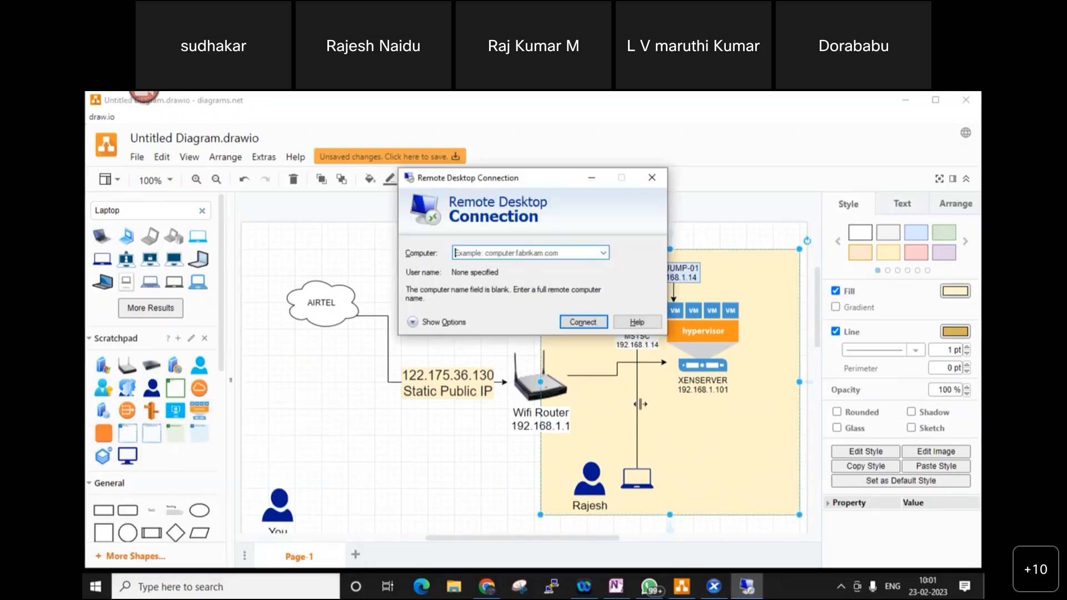
text(192.168.)
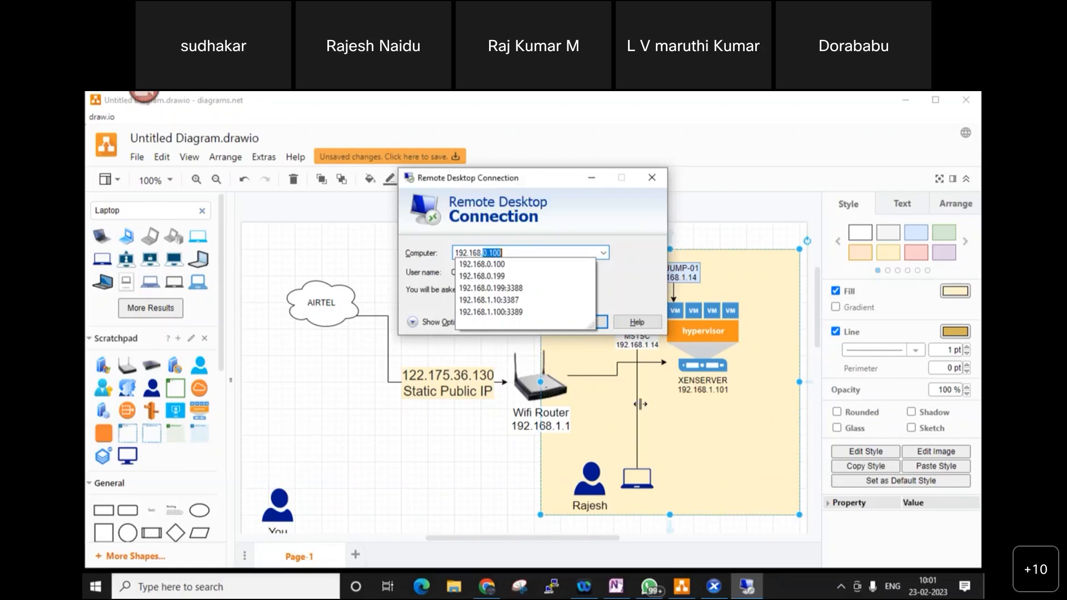
text(1.14)
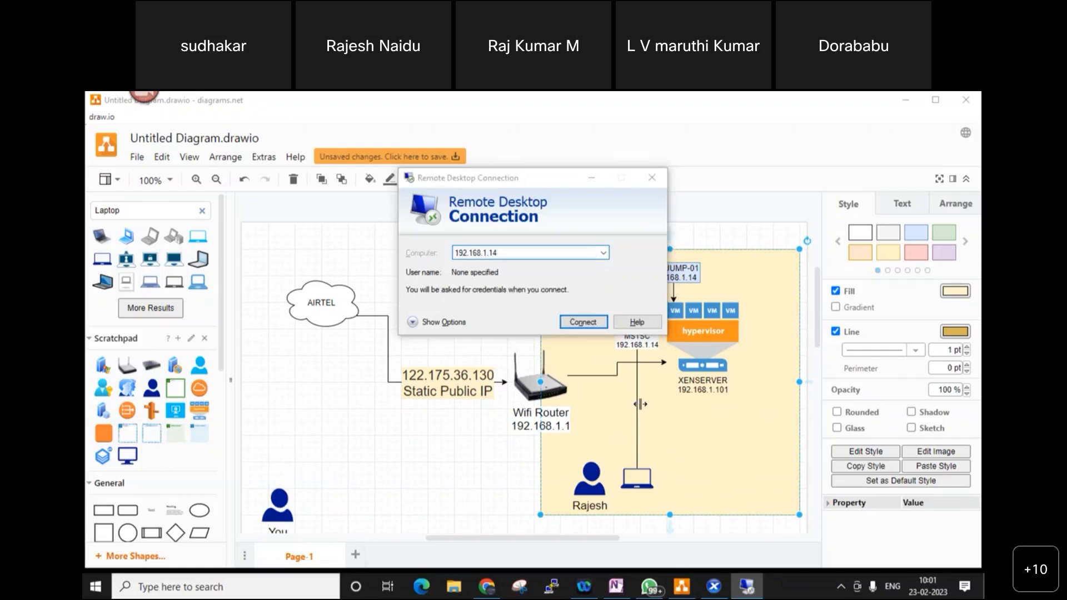
key(Return)
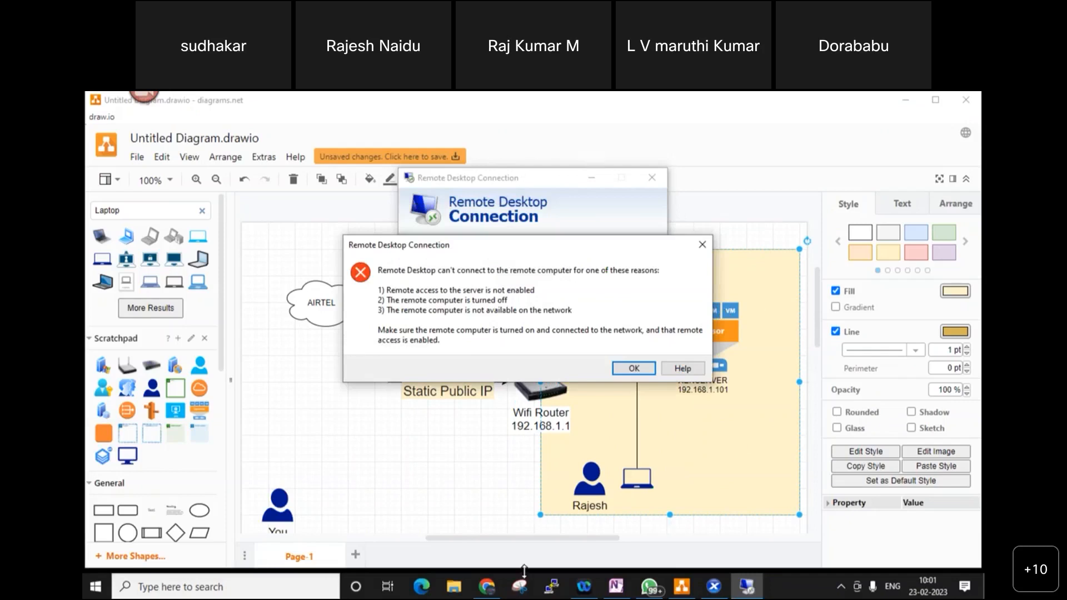
- Open a Command Prompt via cmd and ping 192.168.1.14
key(super+r)
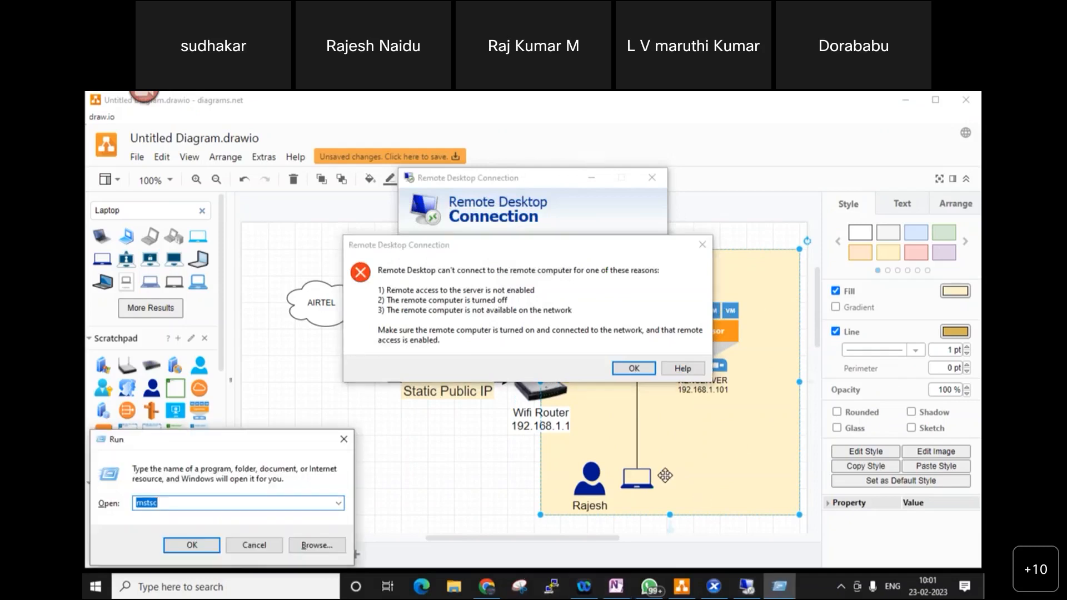
text(cmd)
key(Return)
text(ping 192.168.1.14)
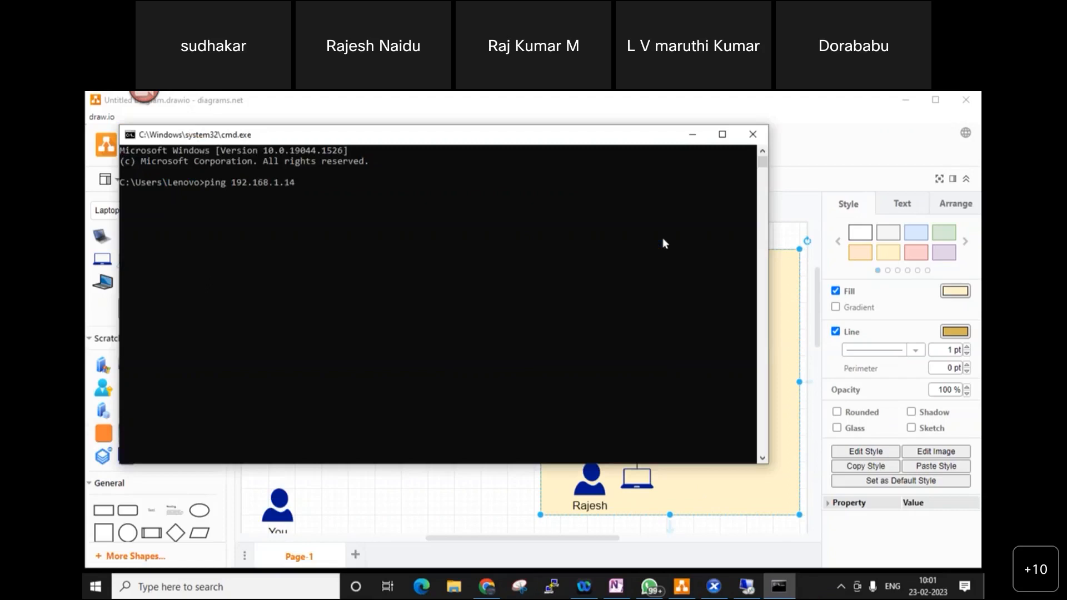
key(Return)
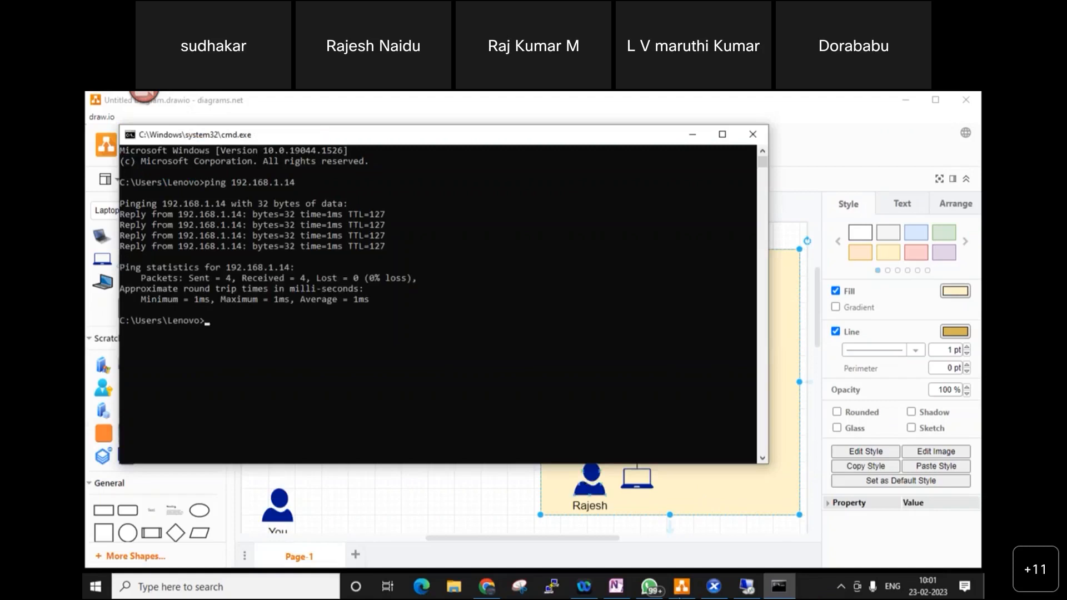
- Open the LAB-JUMP-01 console full screen and reach This PC's remote settings in System Properties
click(705, 588)
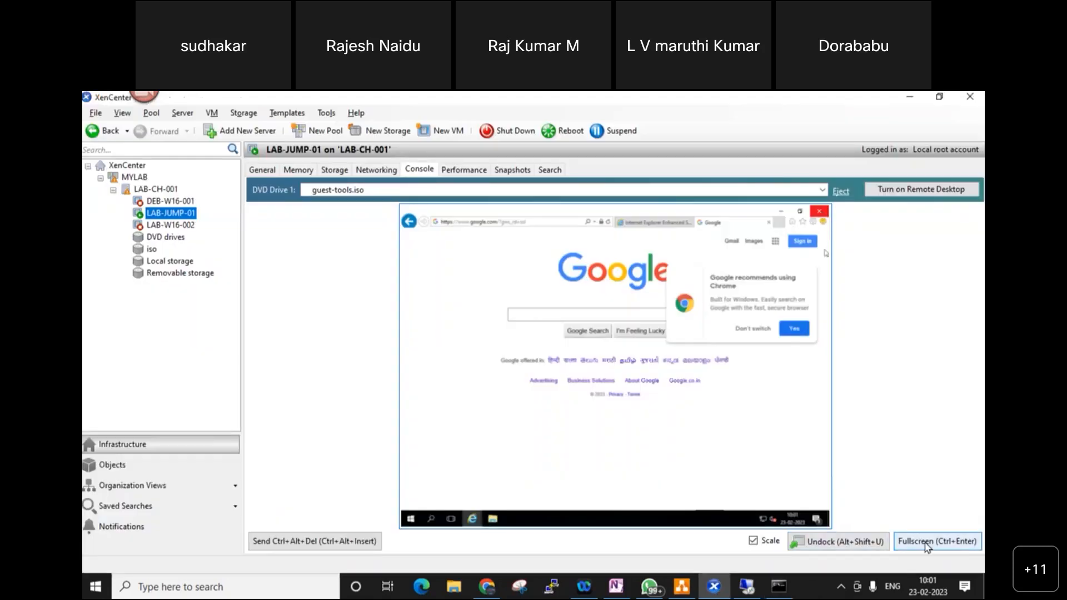
click(927, 543)
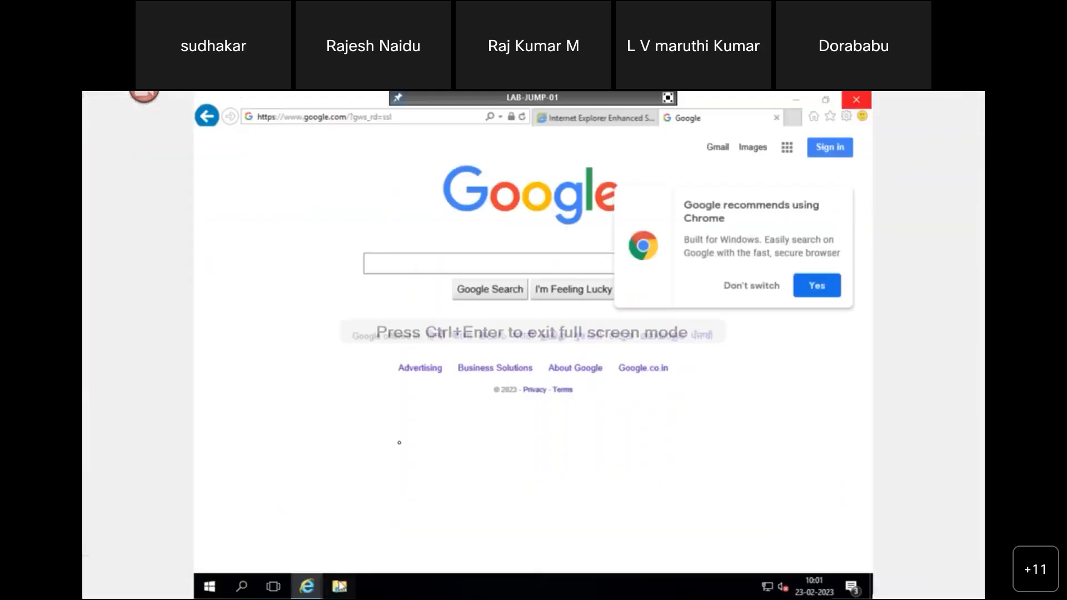
key(super+e)
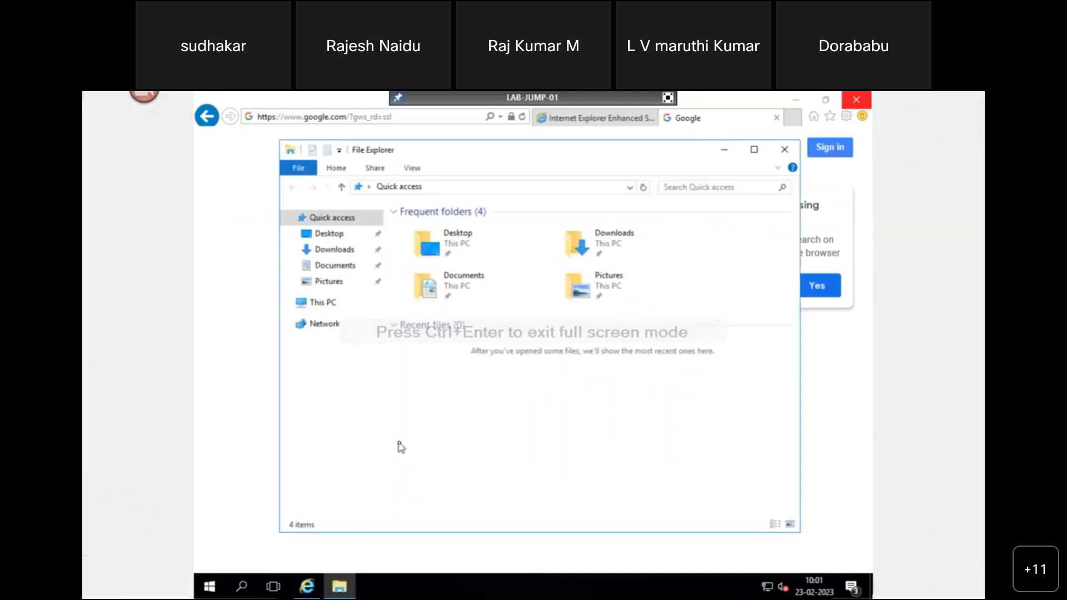
right_click(328, 304)
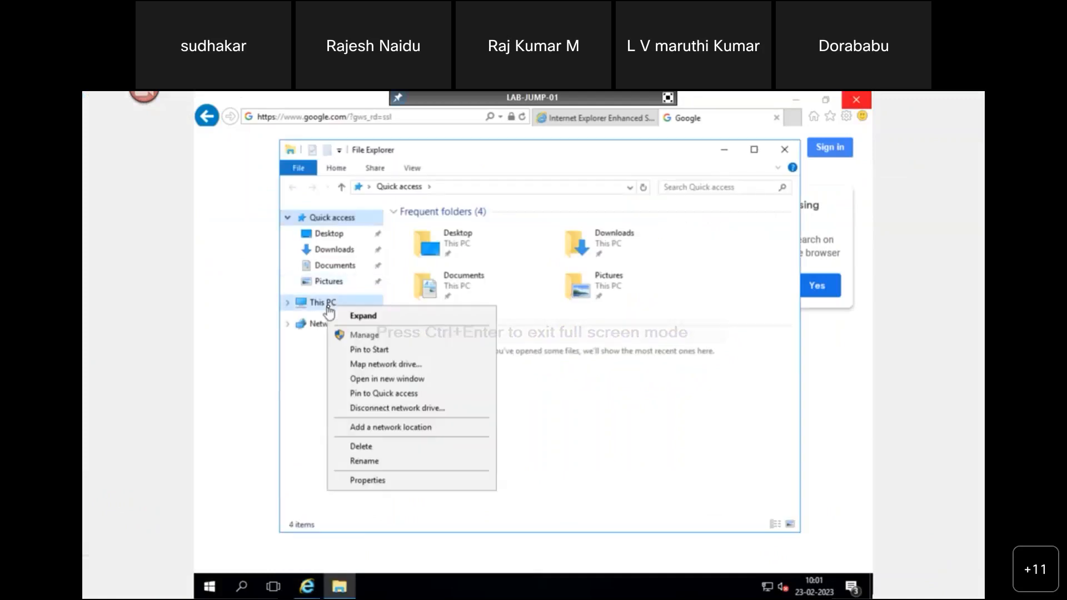
click(685, 412)
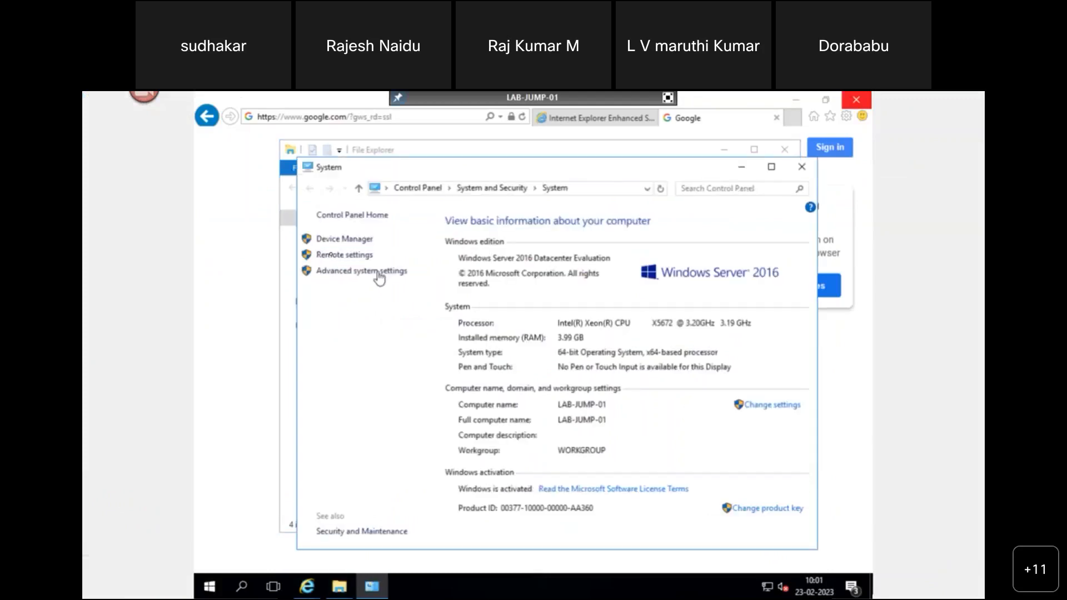
click(335, 255)
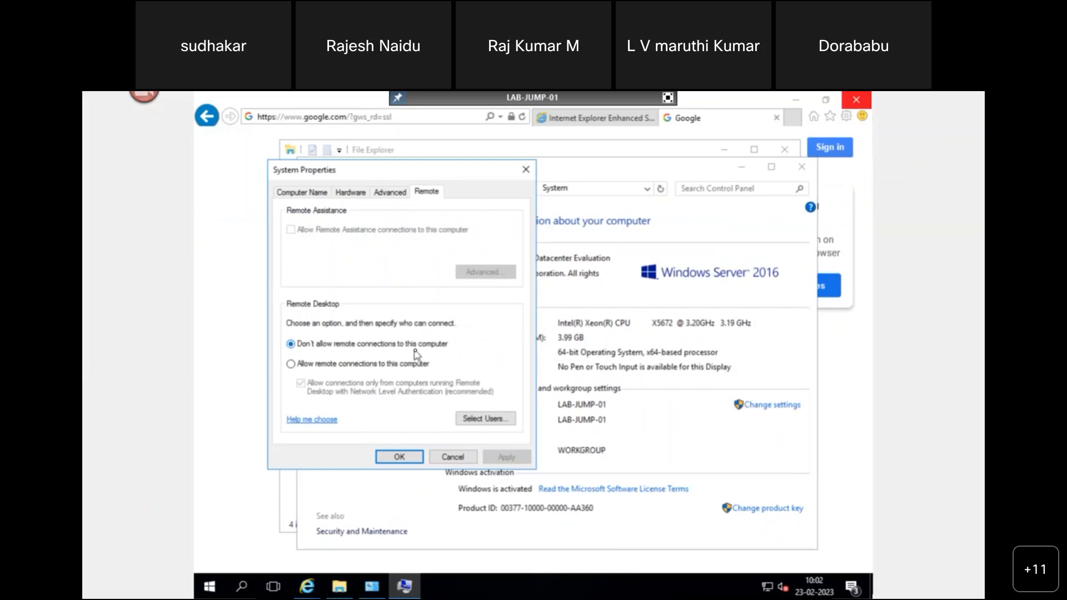
- Enable Allow remote connections, apply and close, dismiss the warnings, and leave full screen
click(291, 365)
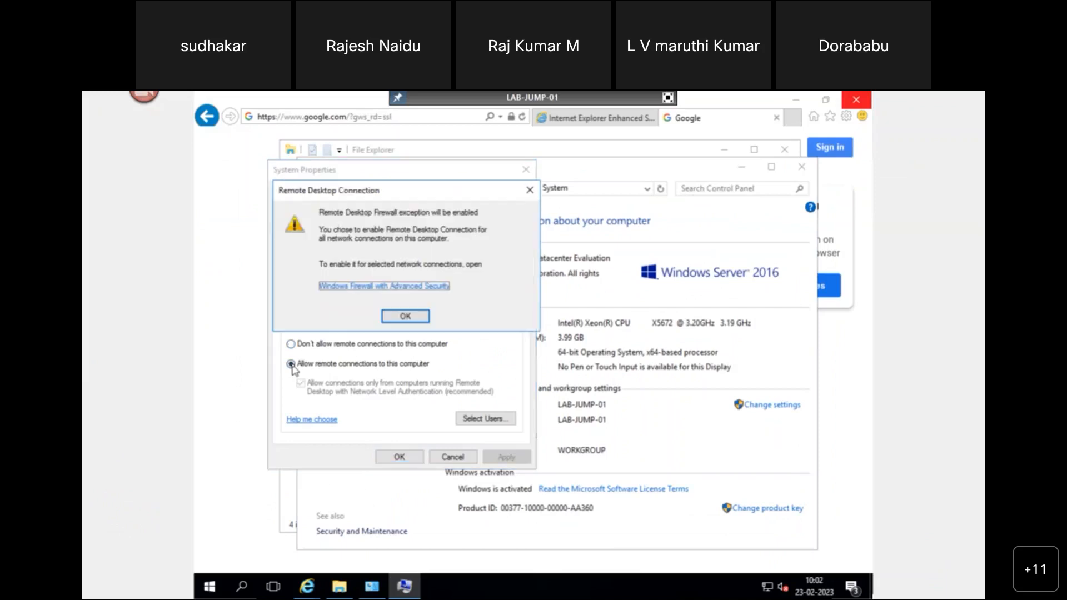
click(405, 316)
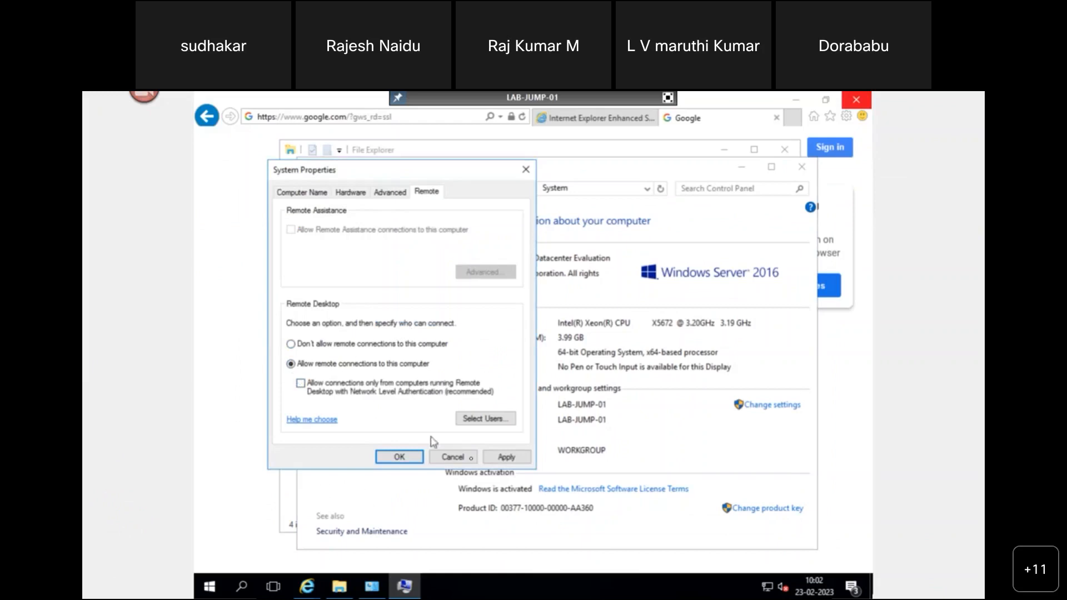
click(503, 457)
click(398, 459)
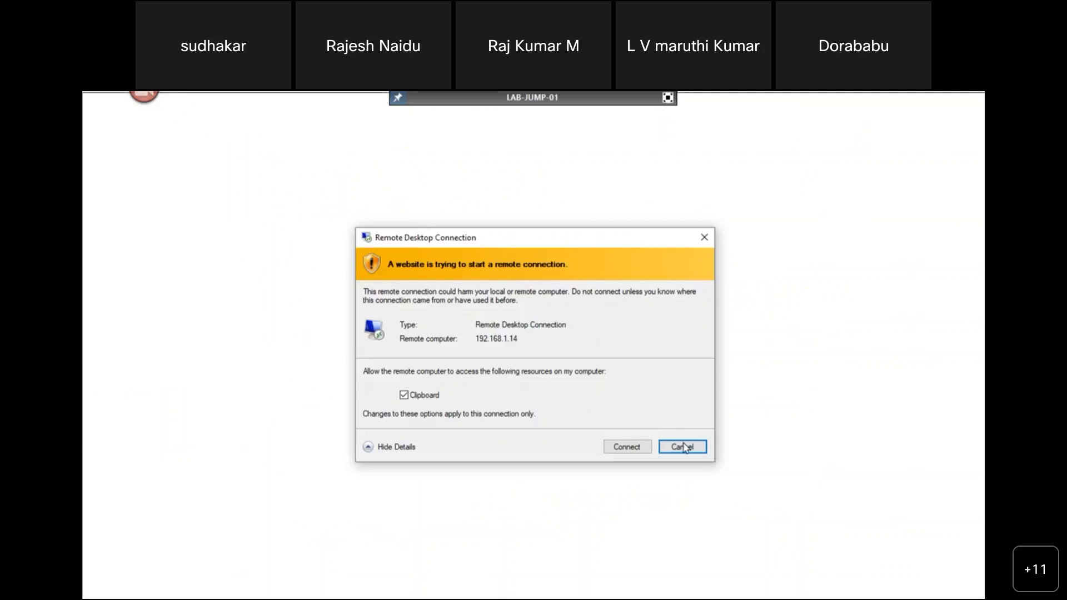
click(683, 447)
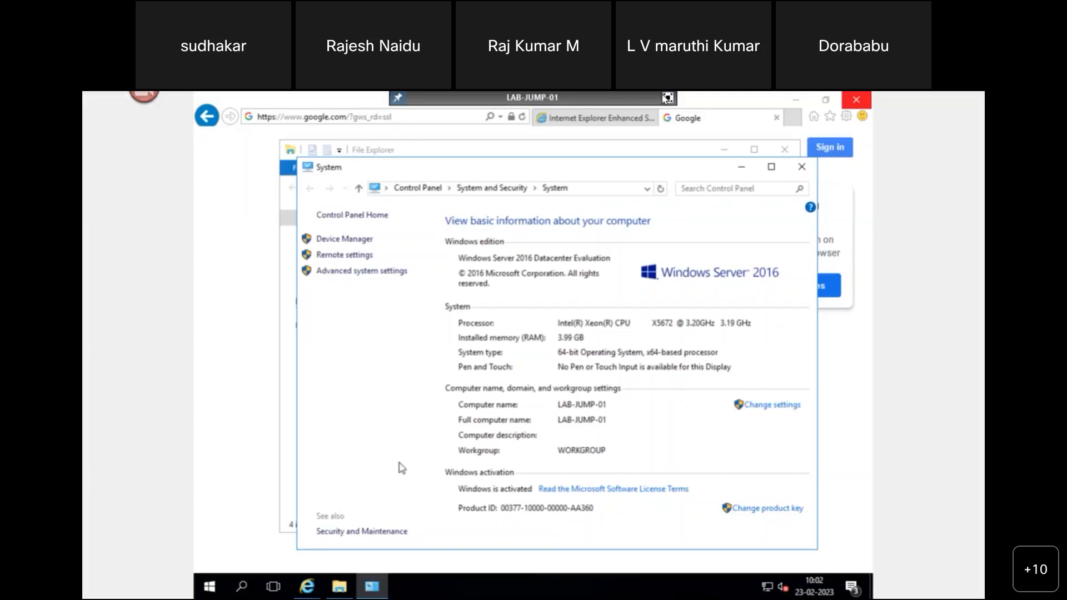
click(668, 98)
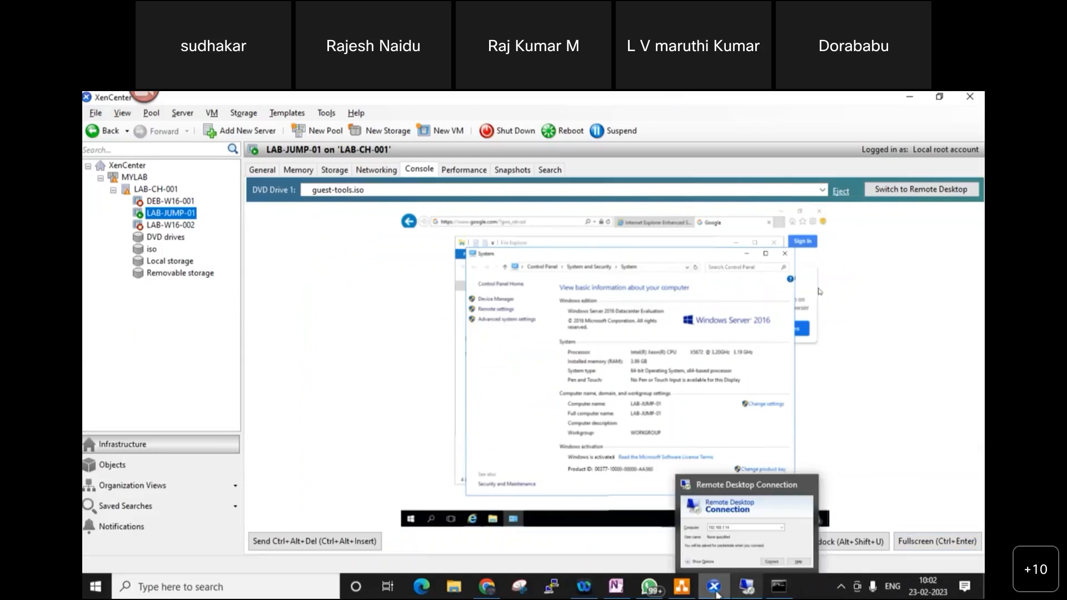
- Dismiss the error and connect to 192.168.1.14 as administrator, accepting the untrusted certificate
click(723, 533)
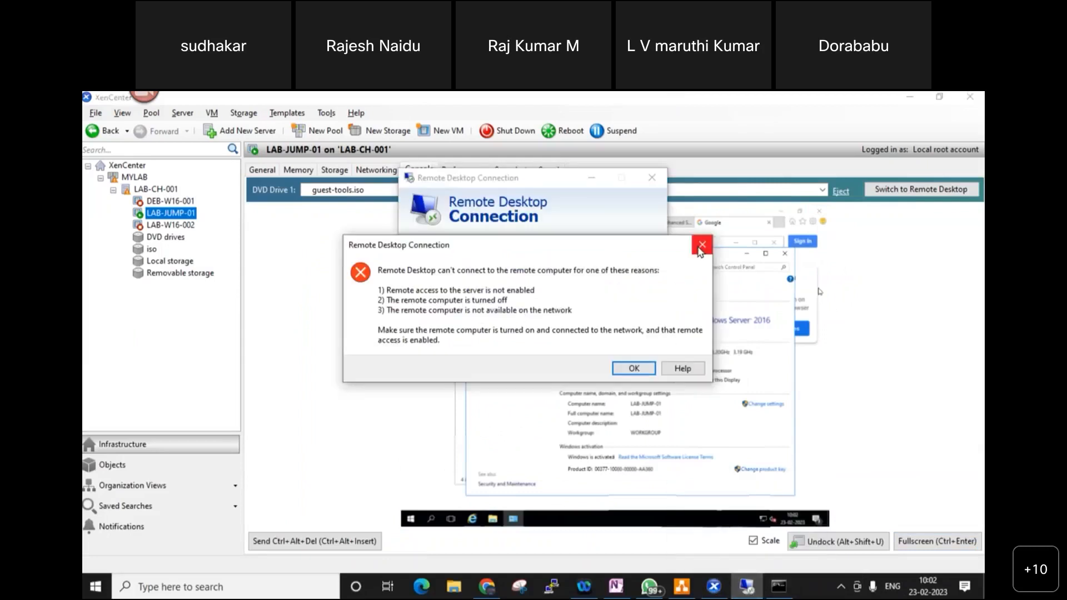
click(701, 245)
click(584, 323)
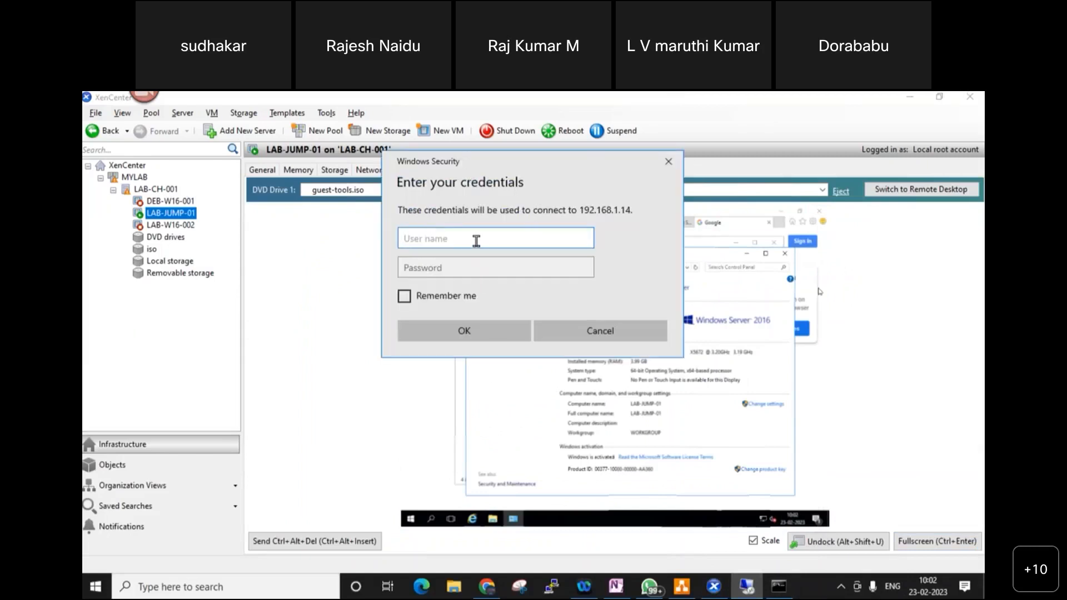
text(administrator)
key(Tab)
text(•••••••••)
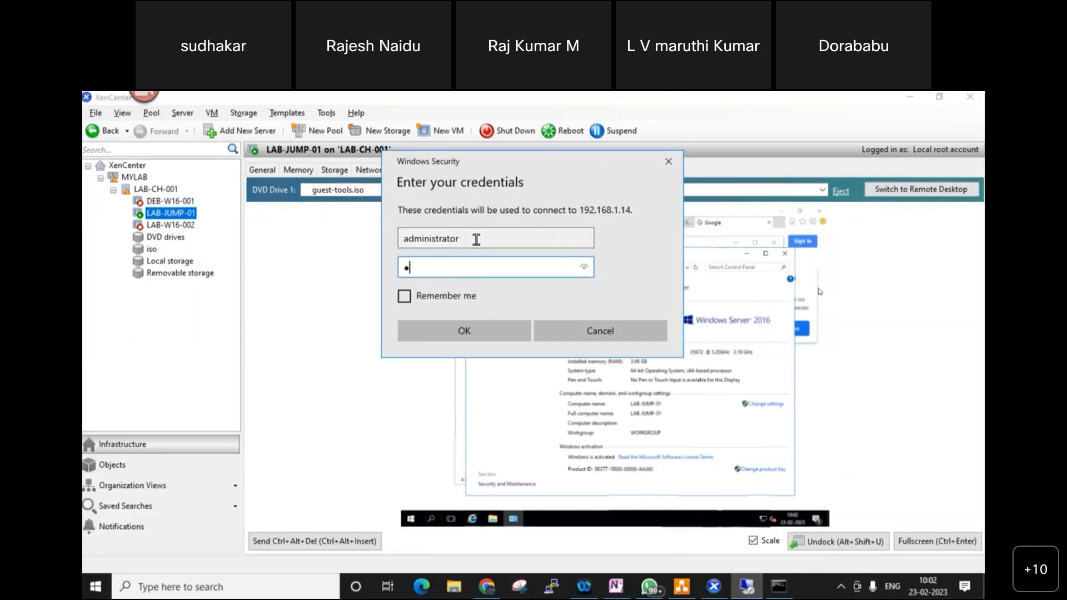
text(••)
key(Return)
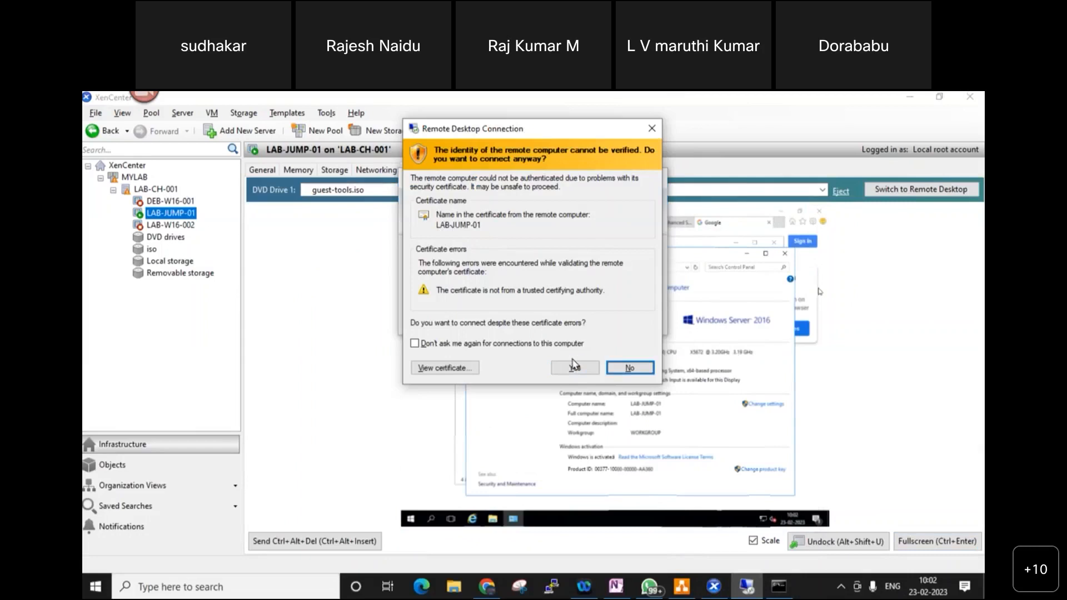
click(574, 369)
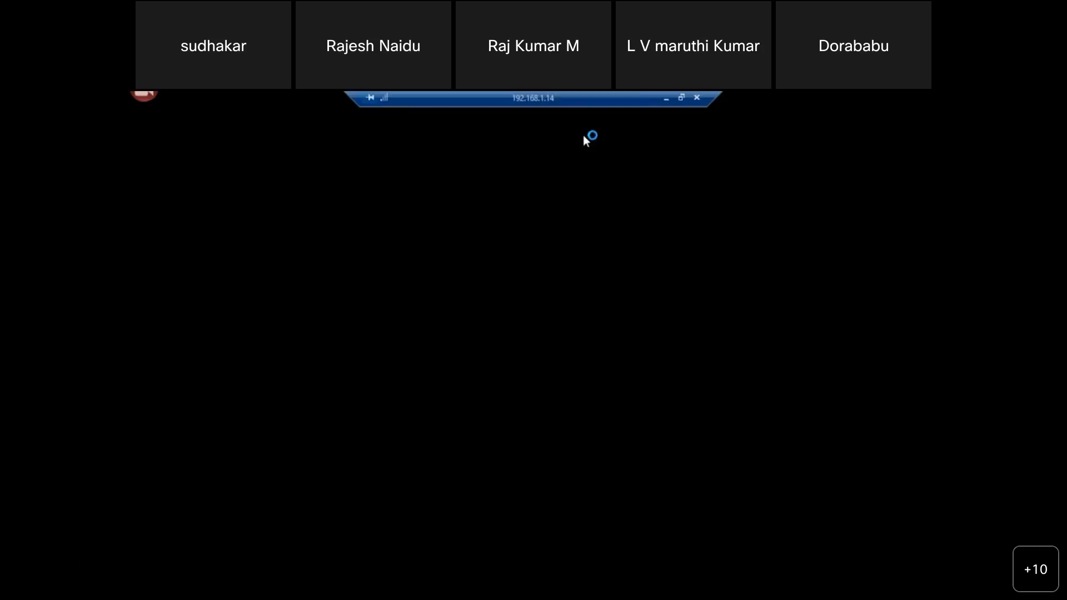
- Take the remote session out of full screen, resize and reposition it, then minimize it
click(681, 97)
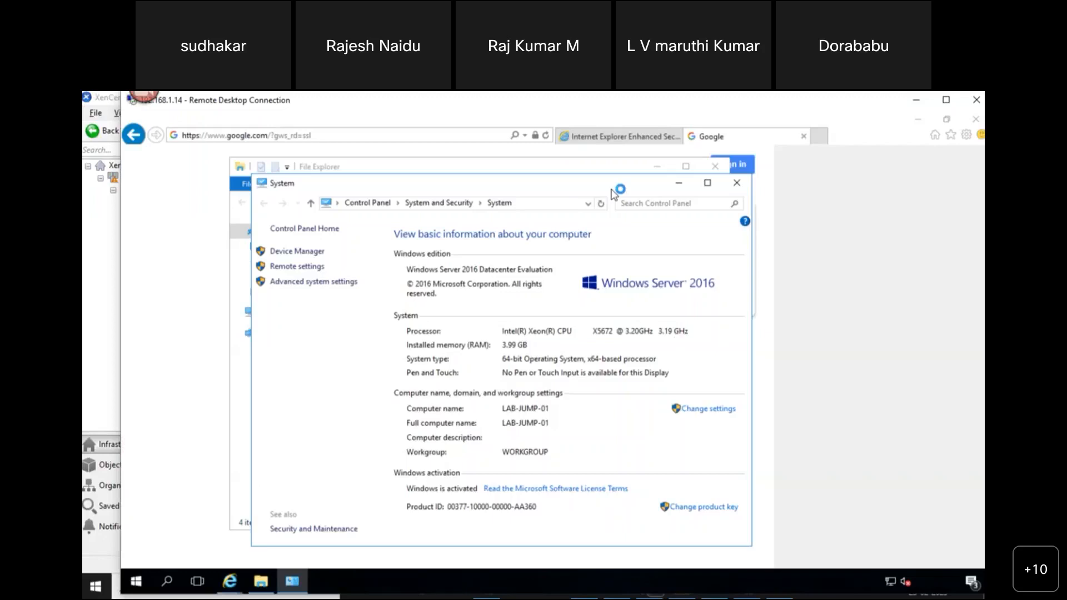
drag(560, 102, 561, 445)
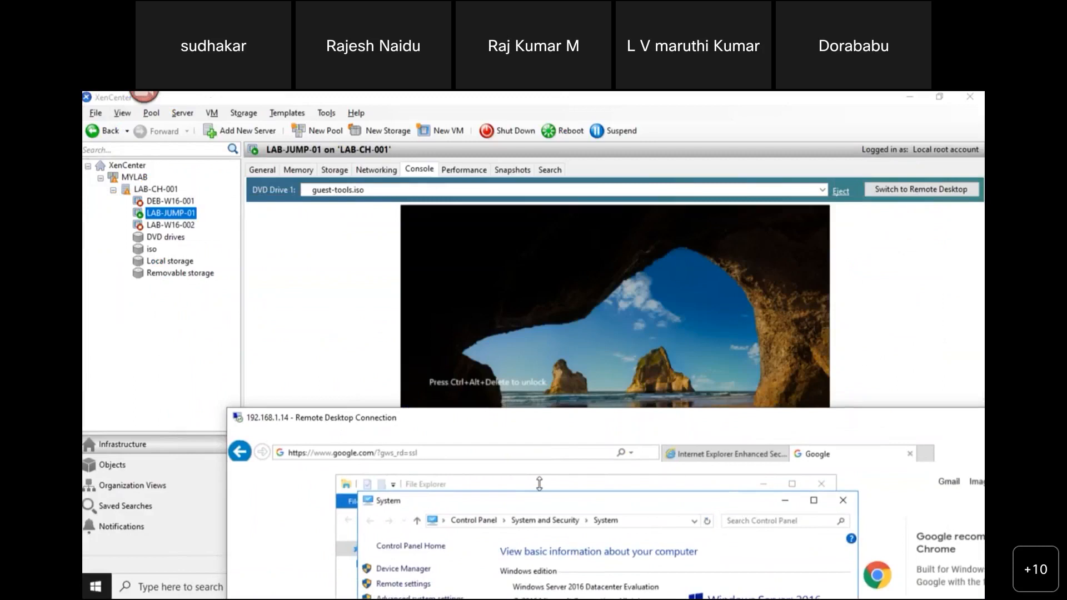
drag(578, 424, 466, 181)
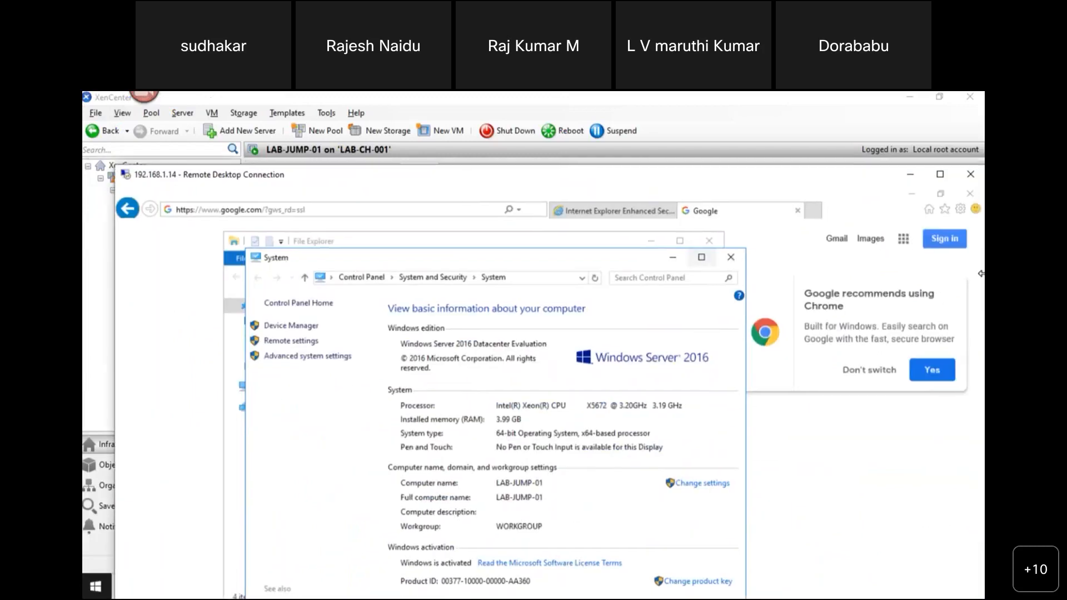
drag(981, 273, 782, 278)
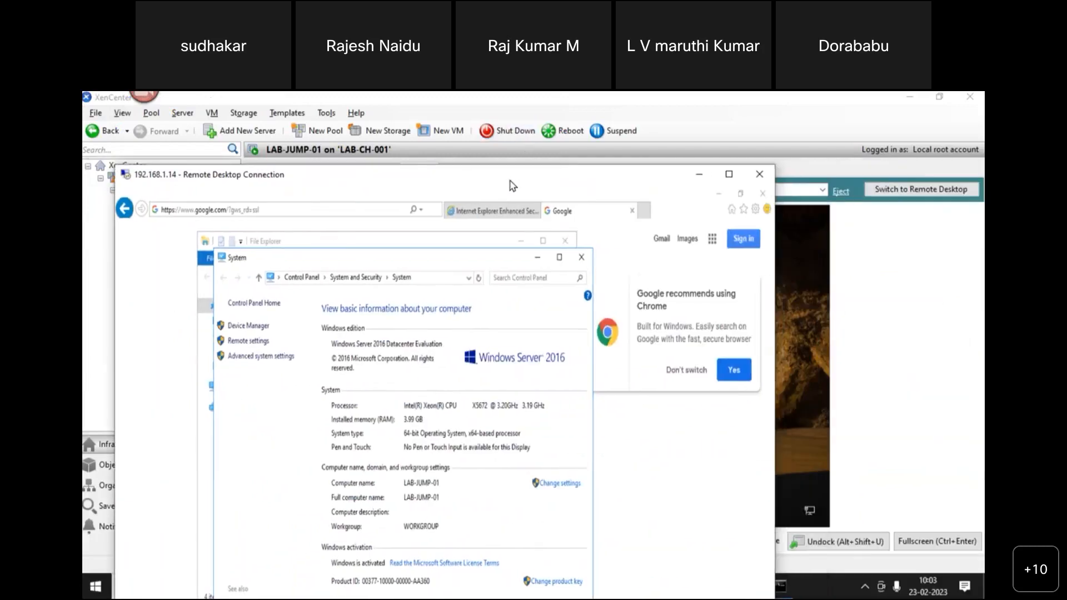
drag(507, 181, 513, 146)
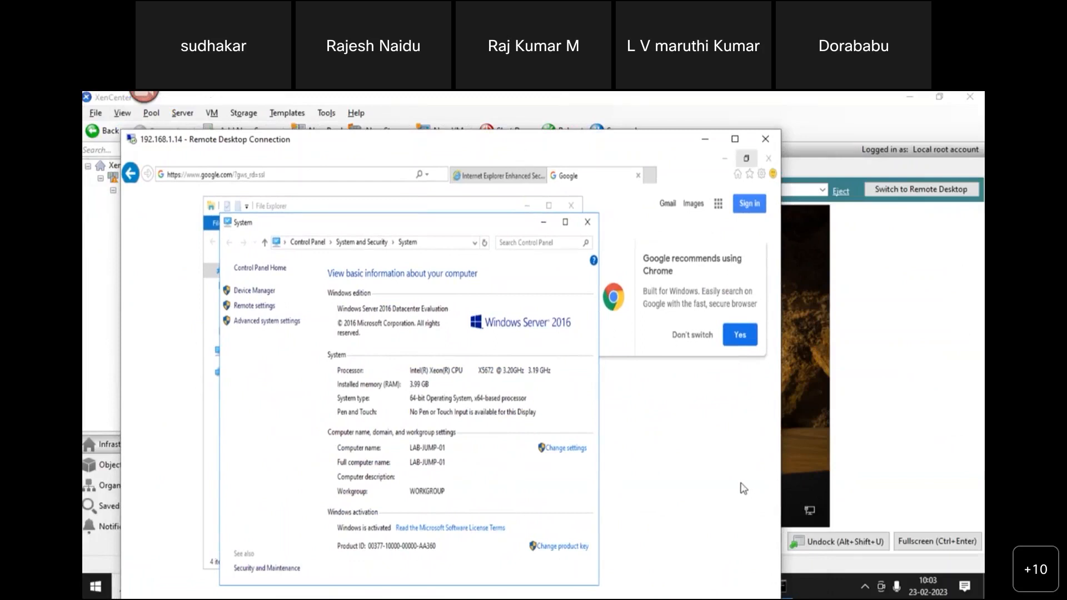
click(704, 140)
click(682, 586)
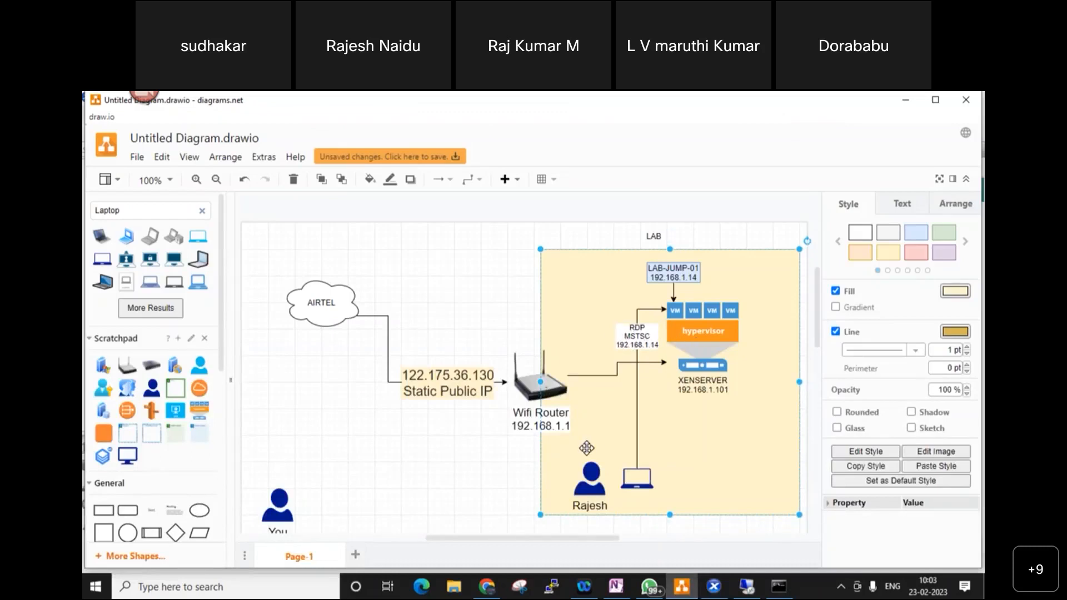
scroll(317, 400, down, 3)
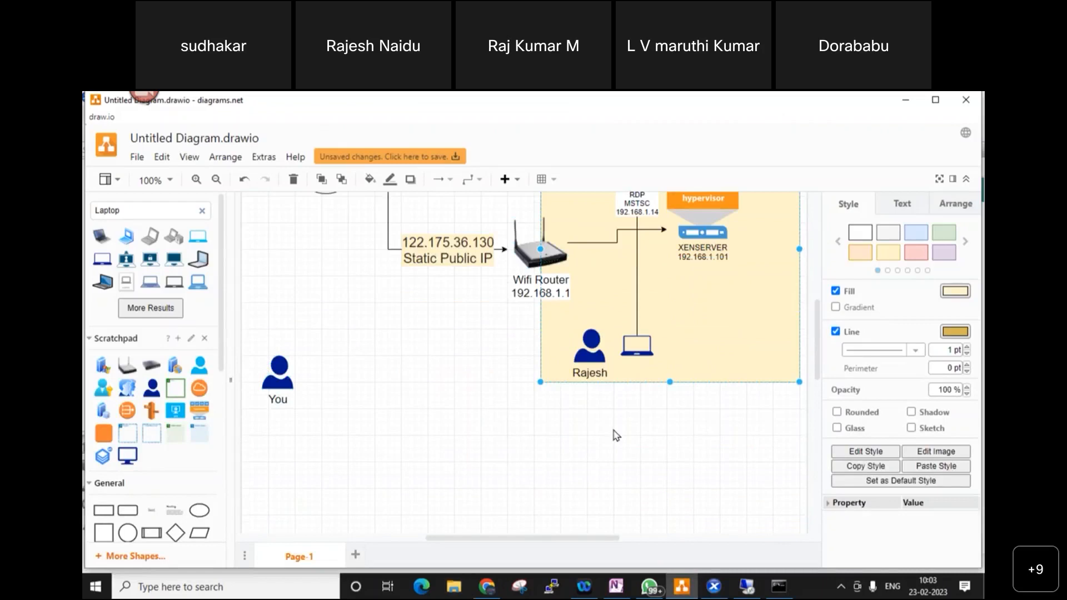
scroll(617, 434, up, 3)
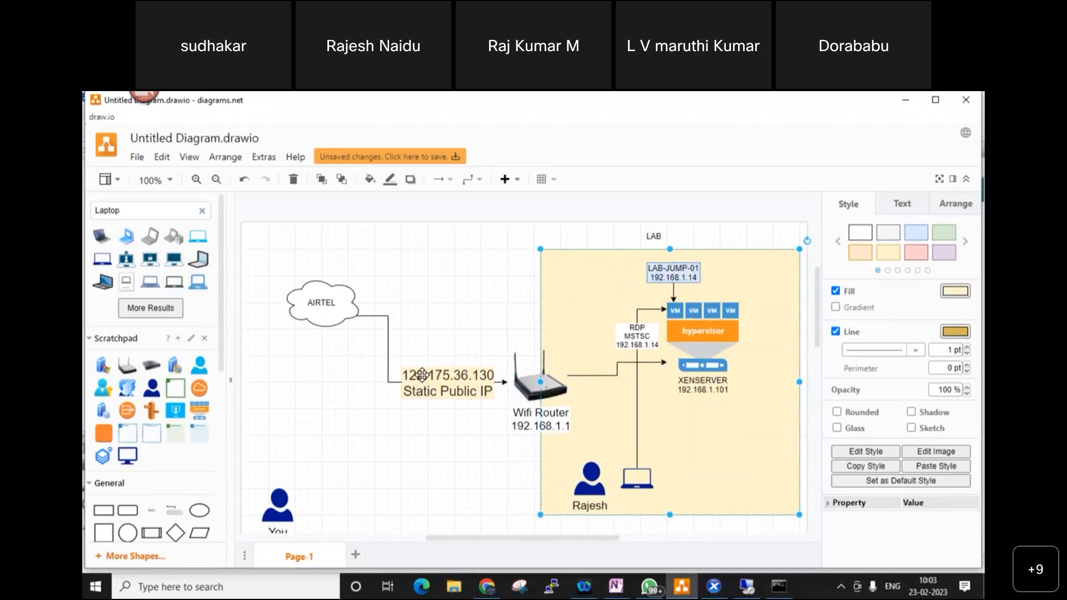
scroll(422, 376, down, 1)
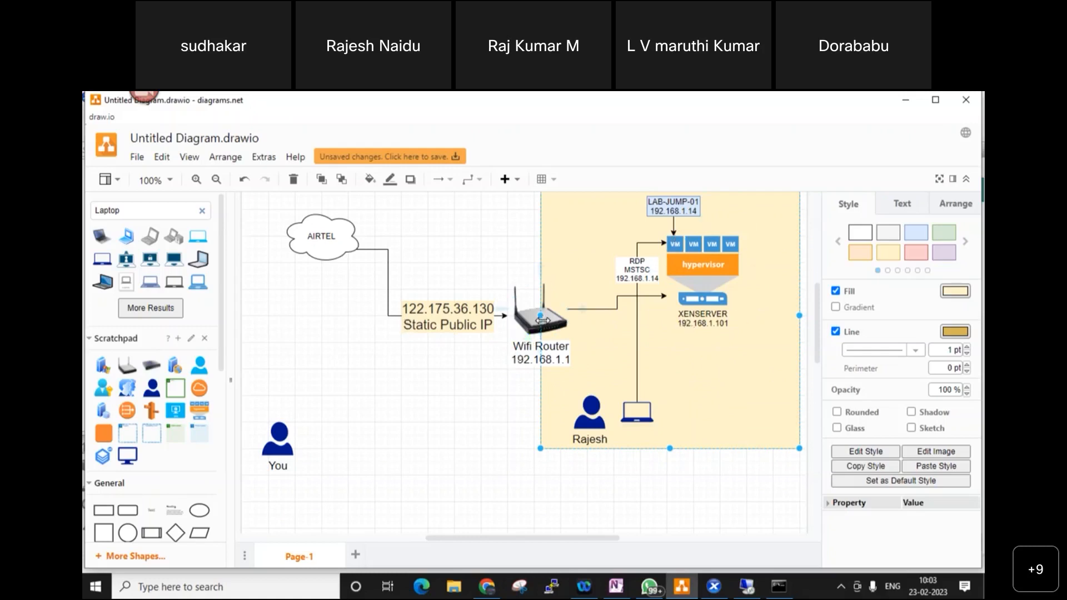
click(534, 322)
scroll(736, 473, up, 2)
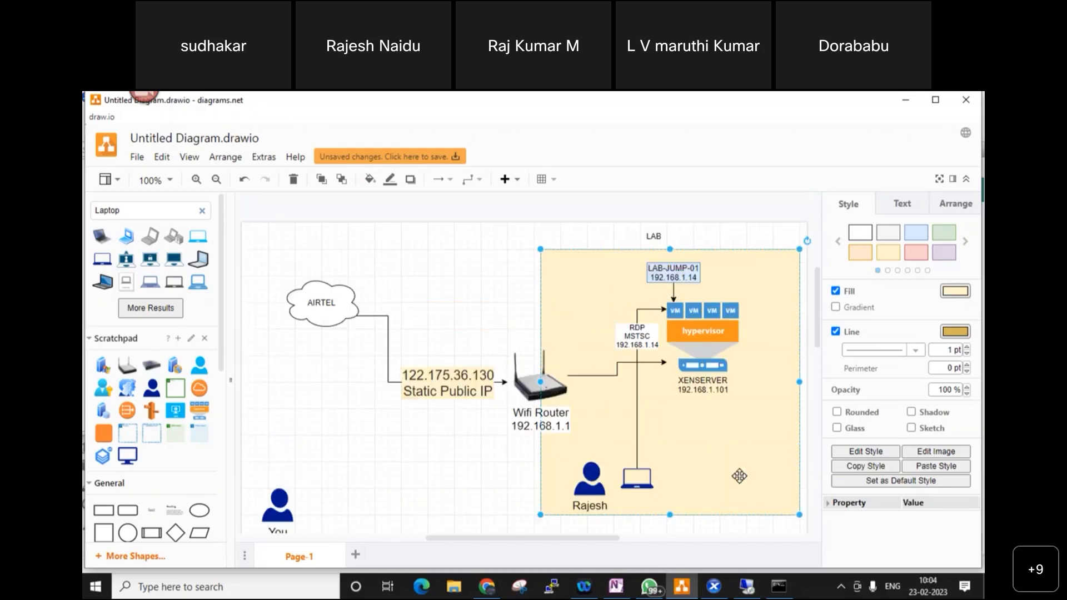
scroll(739, 476, down, 2)
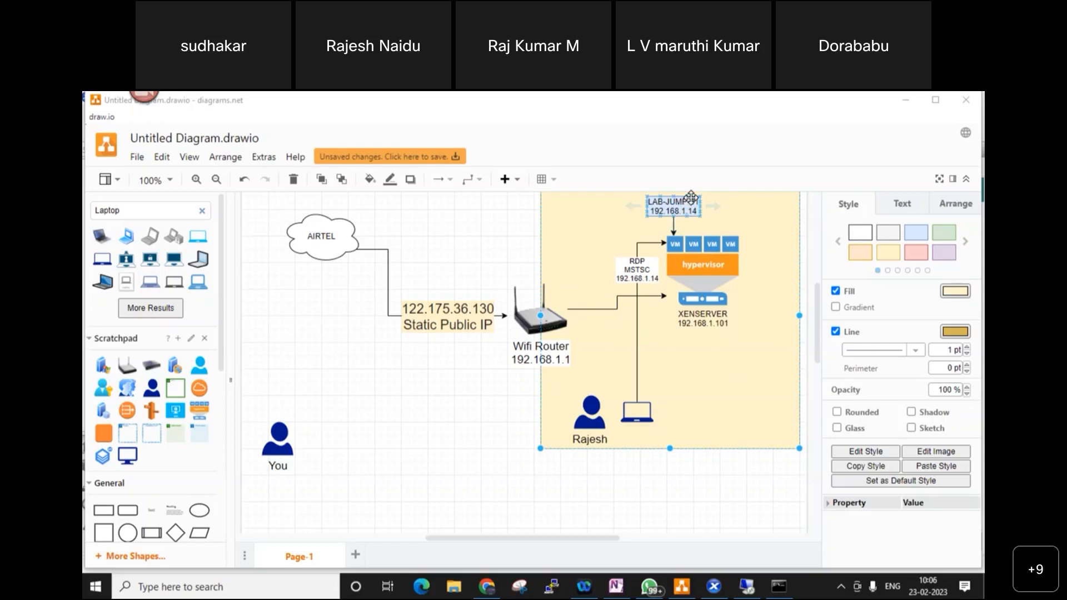
- Search Google for 'RDP port number', highlight the 3389 answer and open the registry screenshot preview
click(488, 586)
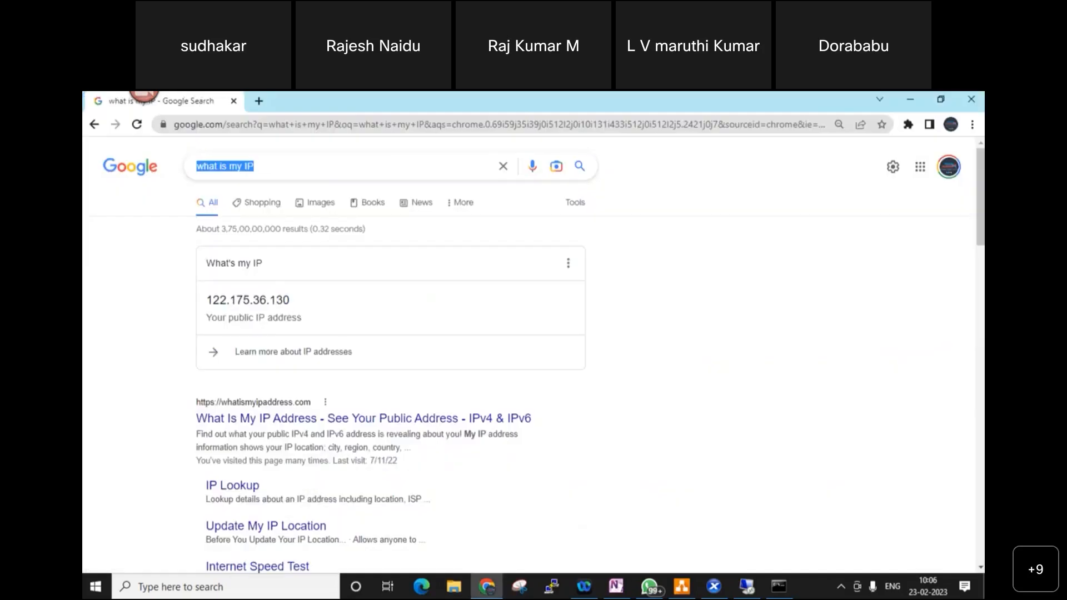
text(RDP)
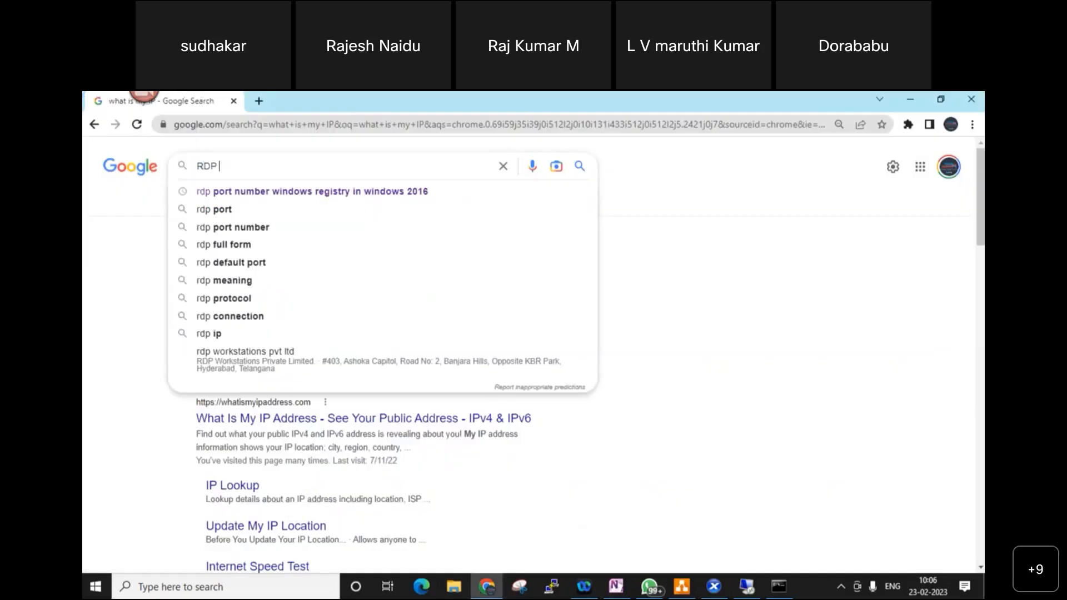
text( port nu)
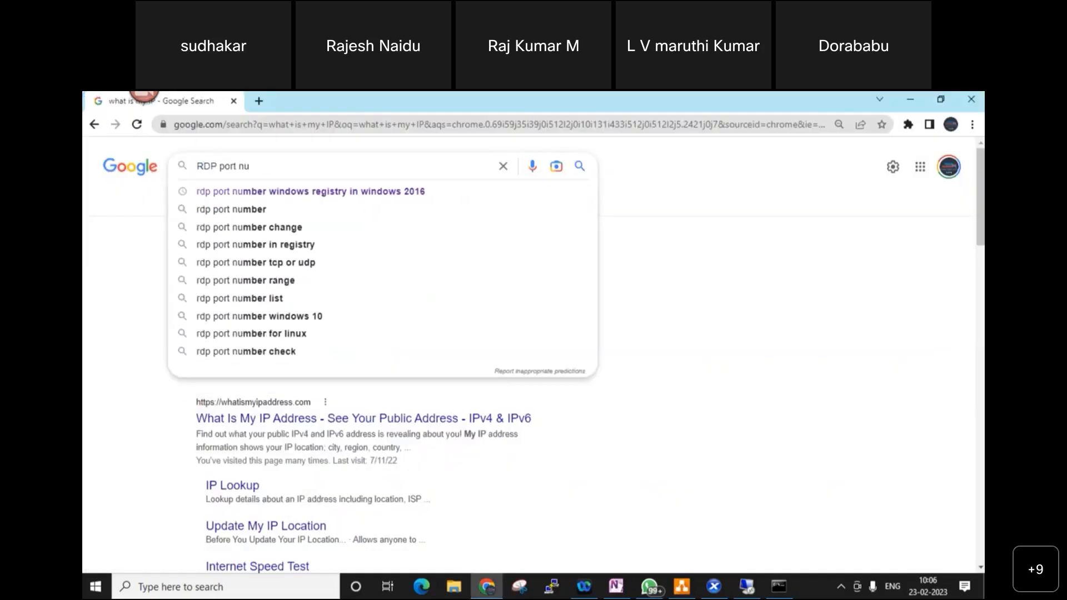
text(mber)
key(Return)
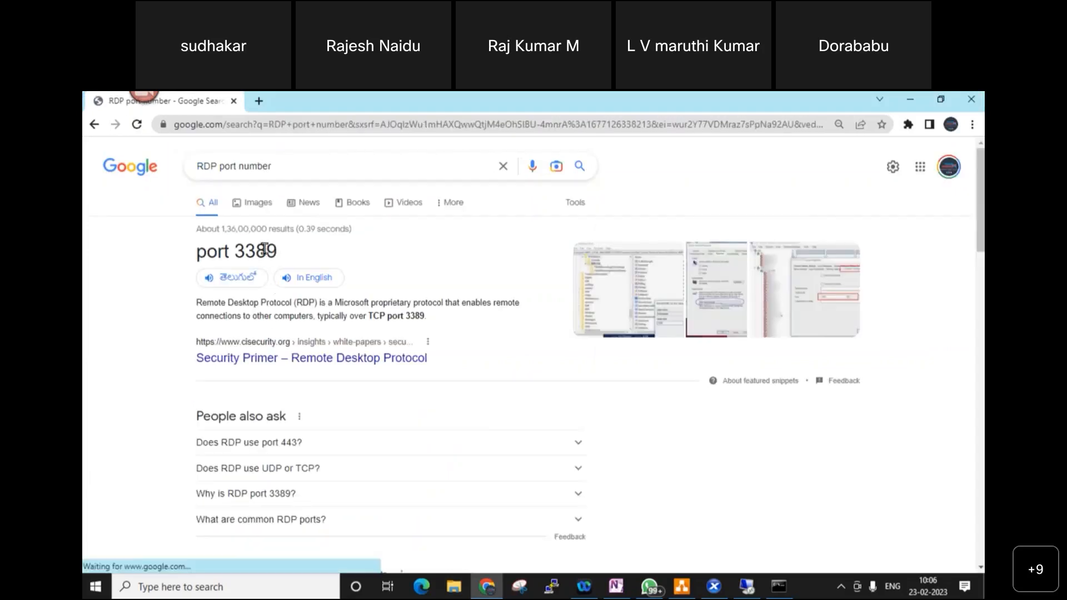
drag(236, 251, 280, 252)
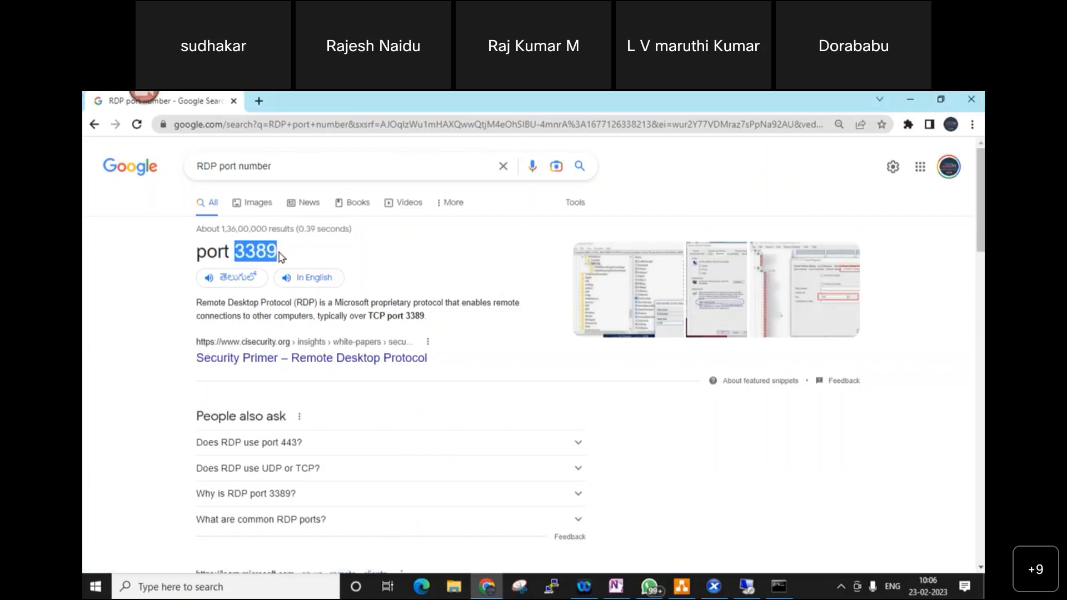
click(644, 295)
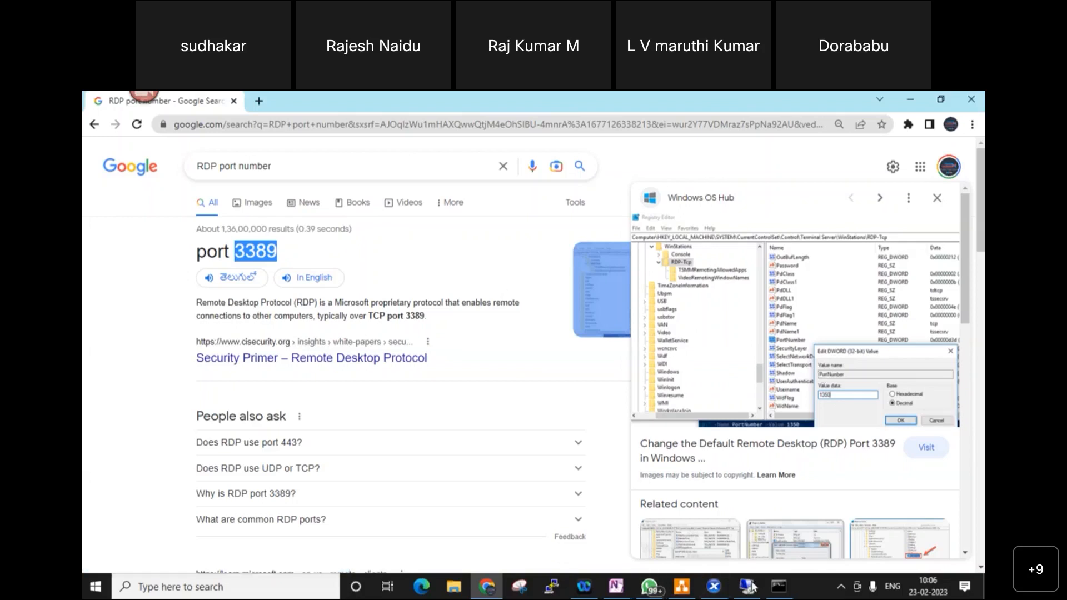
- Launch regedit from the Run dialog on the 192.168.1.14 remote machine
mouse_move(751, 586)
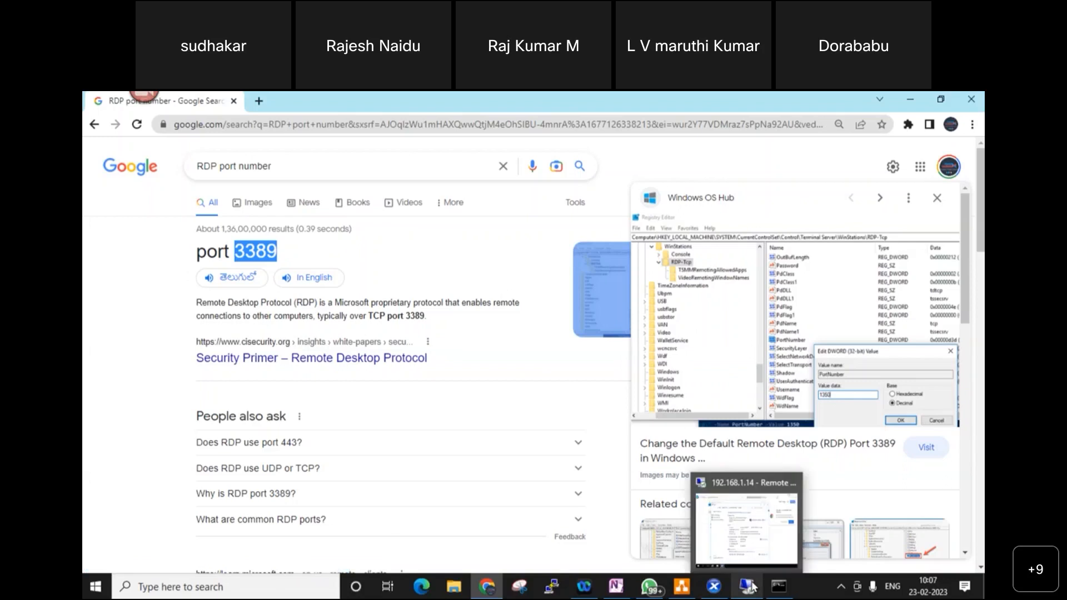
click(765, 523)
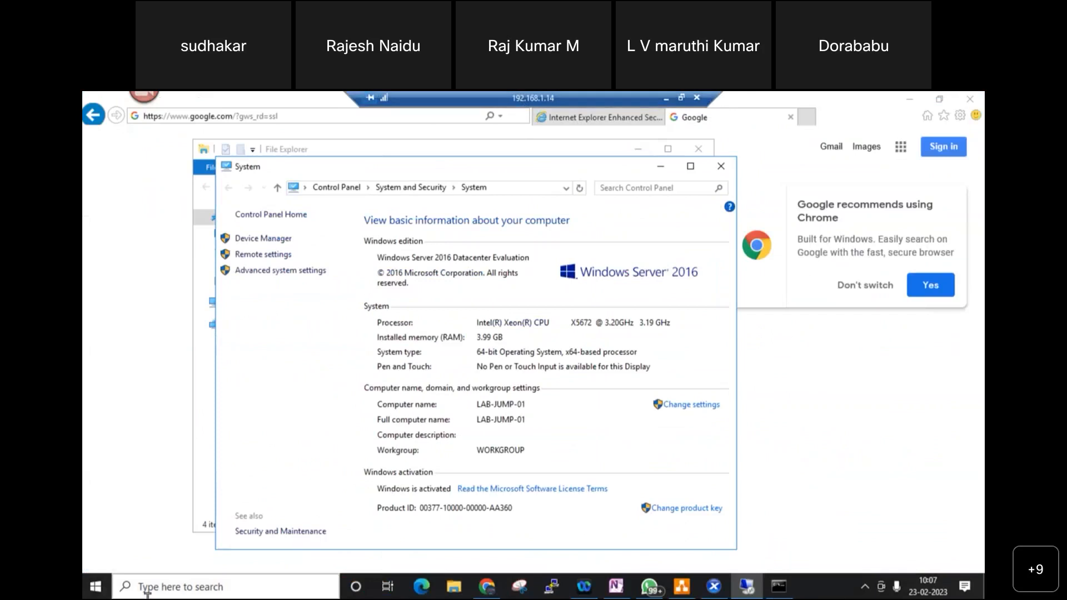
click(826, 559)
right_click(821, 585)
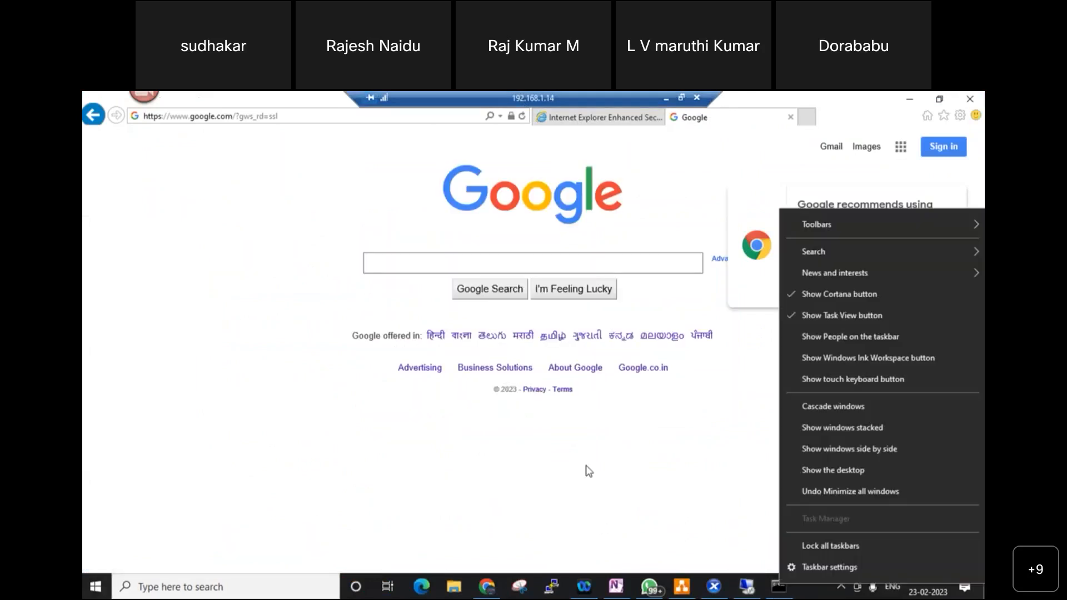
click(586, 469)
right_click(97, 587)
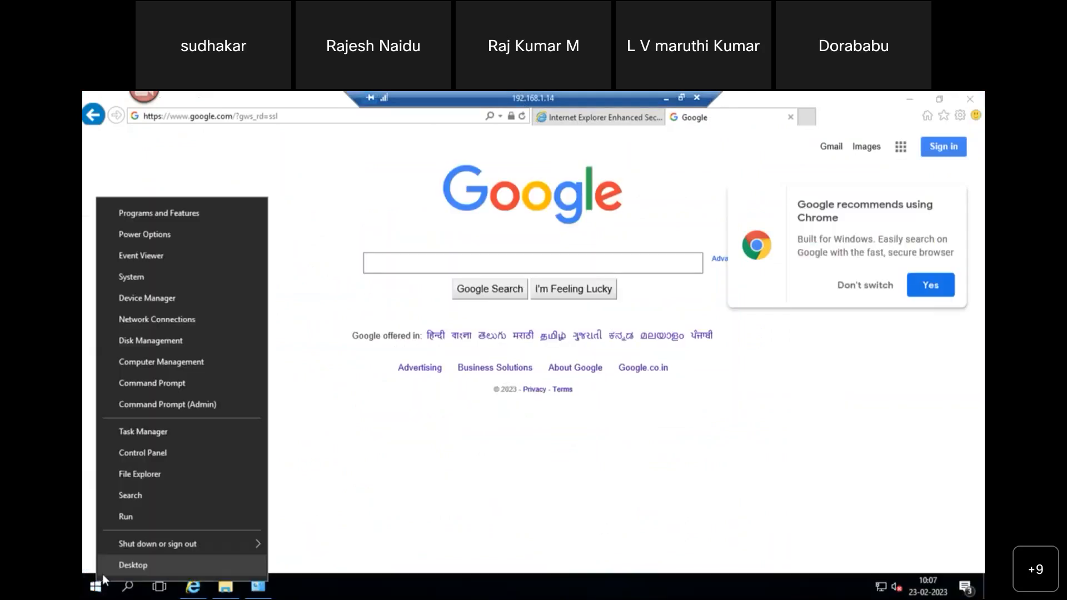
click(138, 517)
text(re)
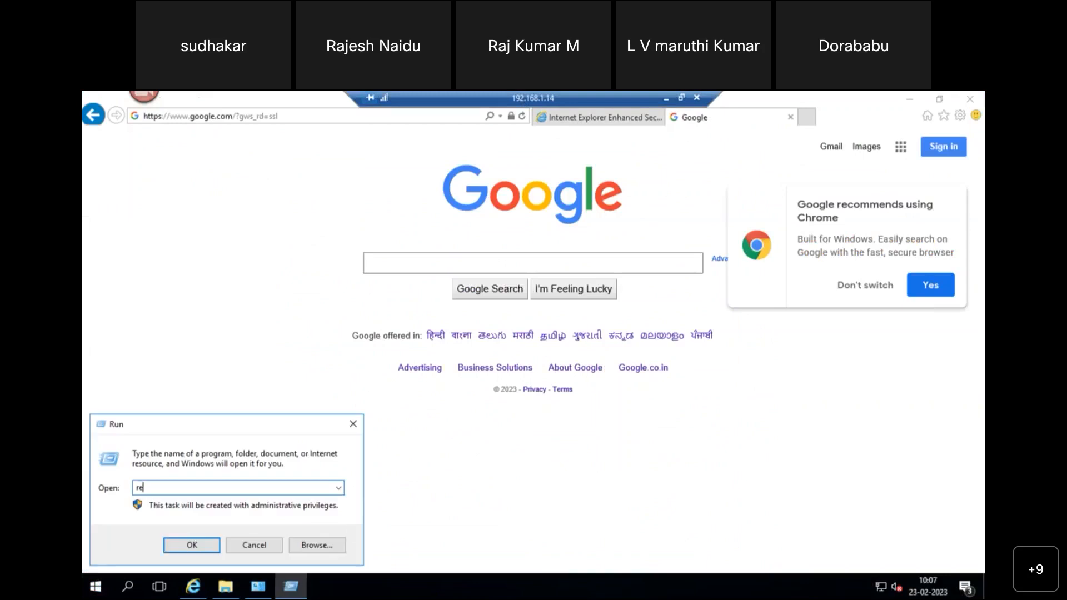
text(gedit)
key(Return)
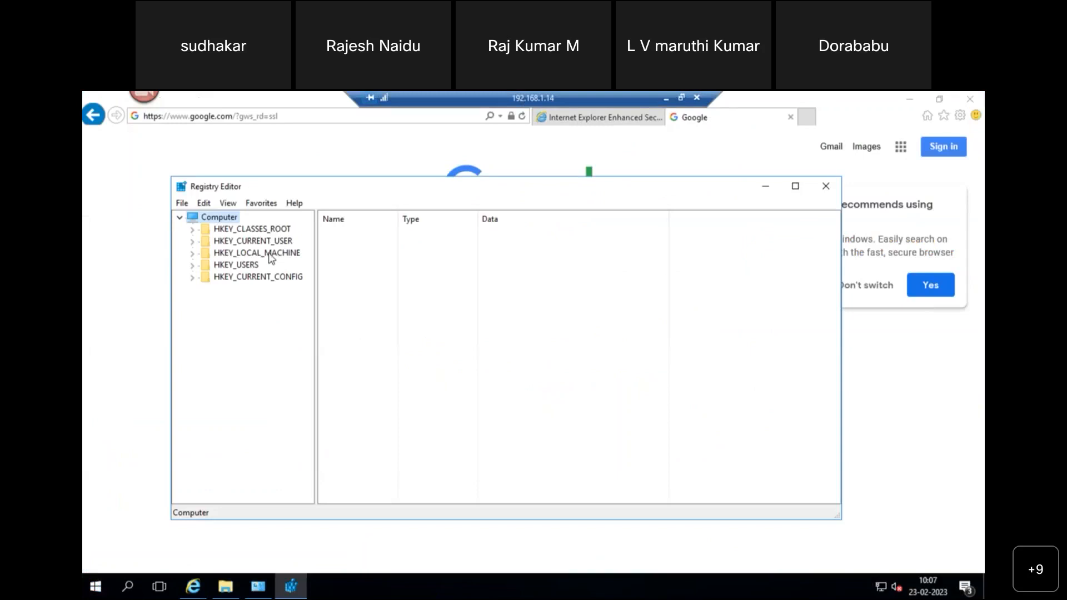
- Maximize Registry Editor and expand HKEY_LOCAL_MACHINE\SYSTEM\CurrentControlSet
click(269, 253)
double_click(562, 190)
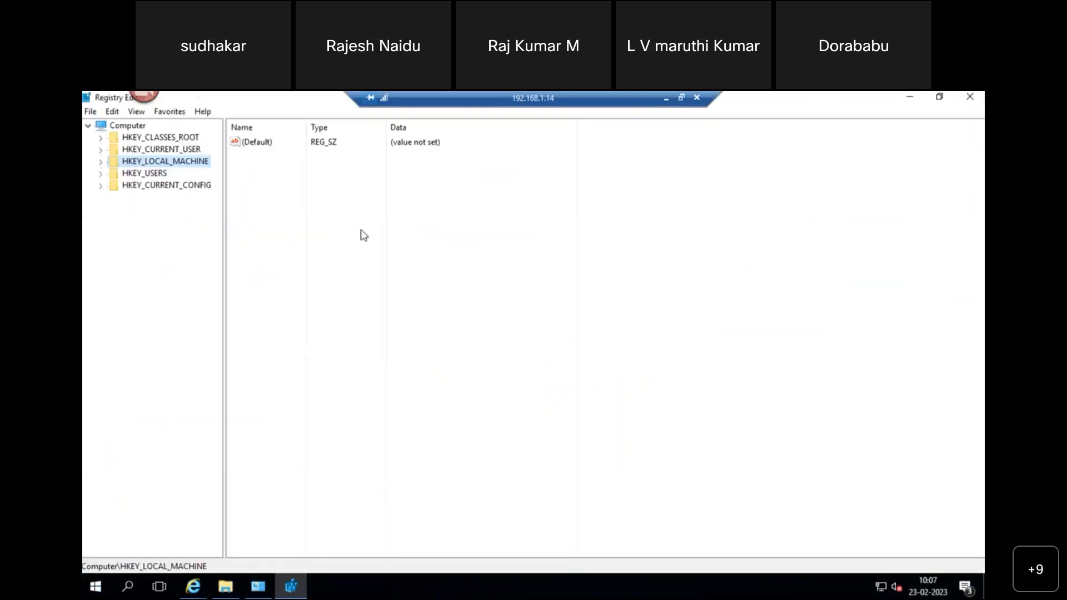
right_click(175, 165)
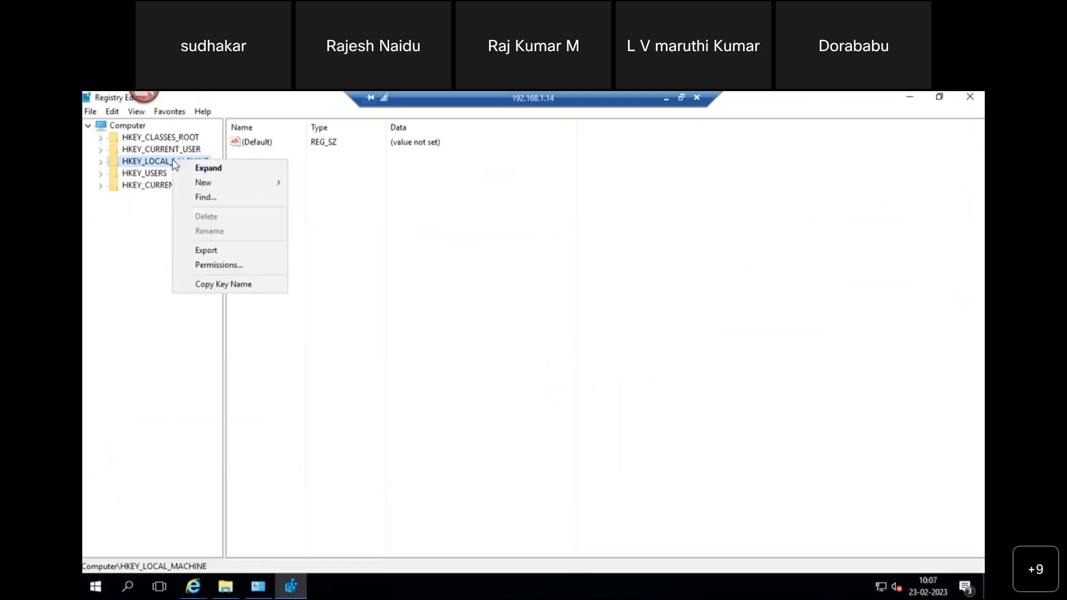
click(102, 163)
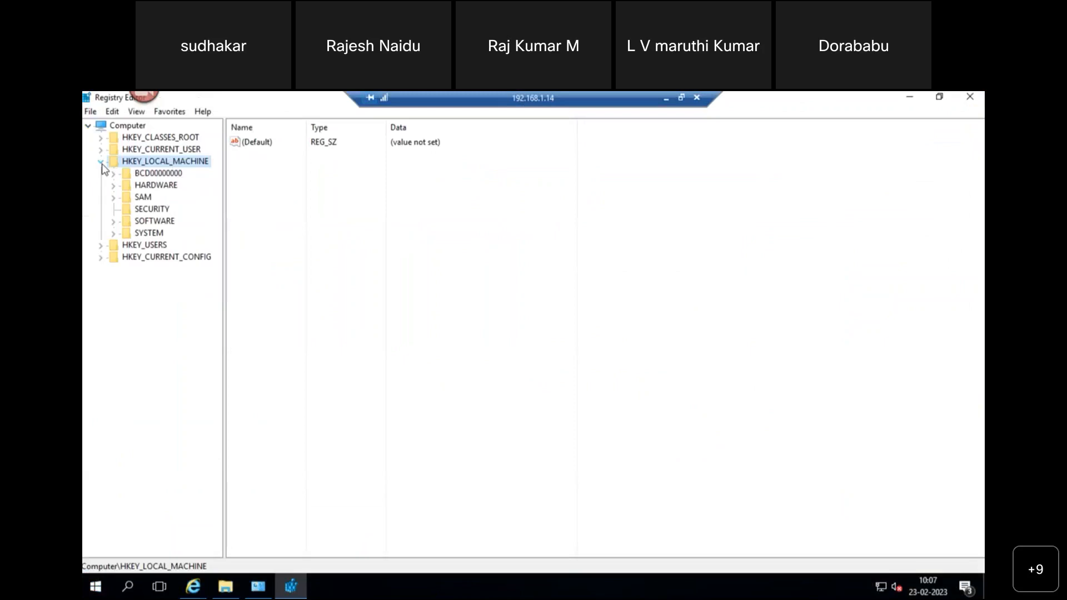
key(Down)
key(Down)
key(Down)
key(Down)
key(Down)
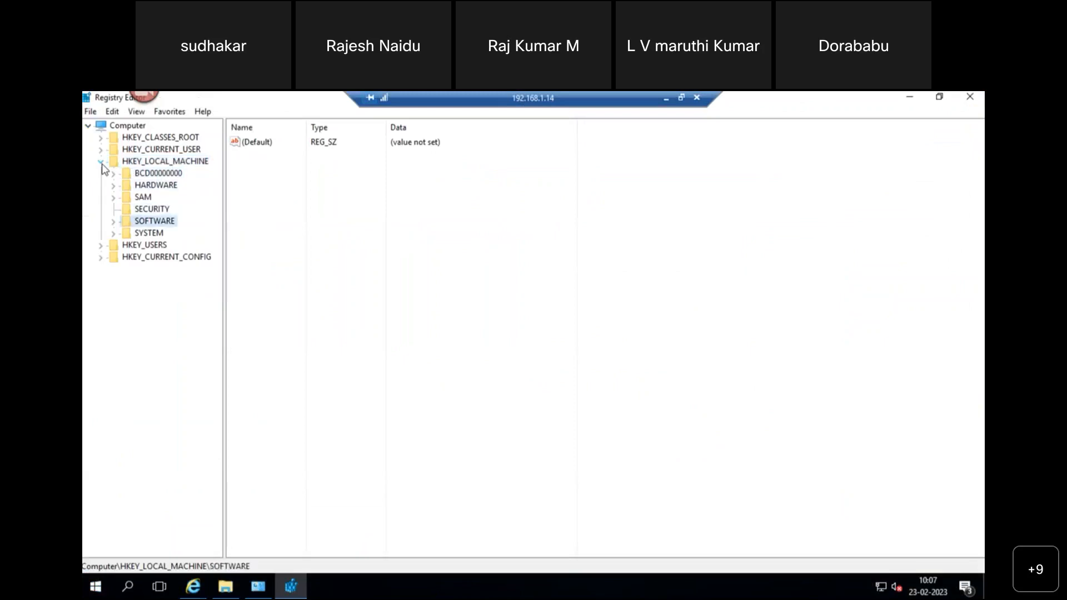
key(Down)
key(Right)
key(Down)
key(Down)
key(Down)
key(Down)
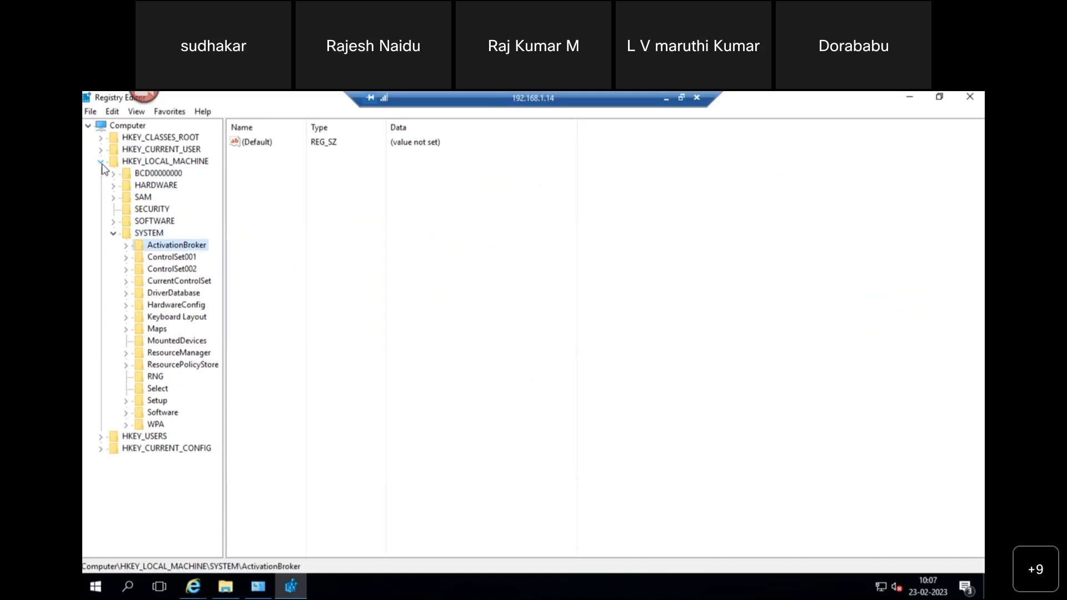
key(Right)
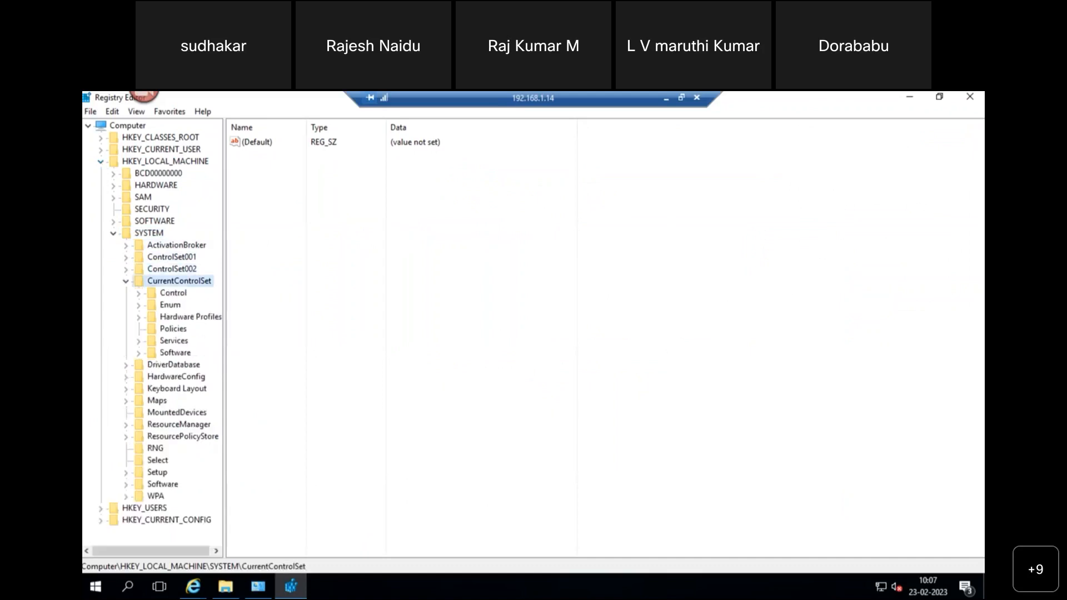
- Drill into Control\Terminal Server\WinStations\RDP-Tcp and locate the PortNumber value (3389)
click(664, 99)
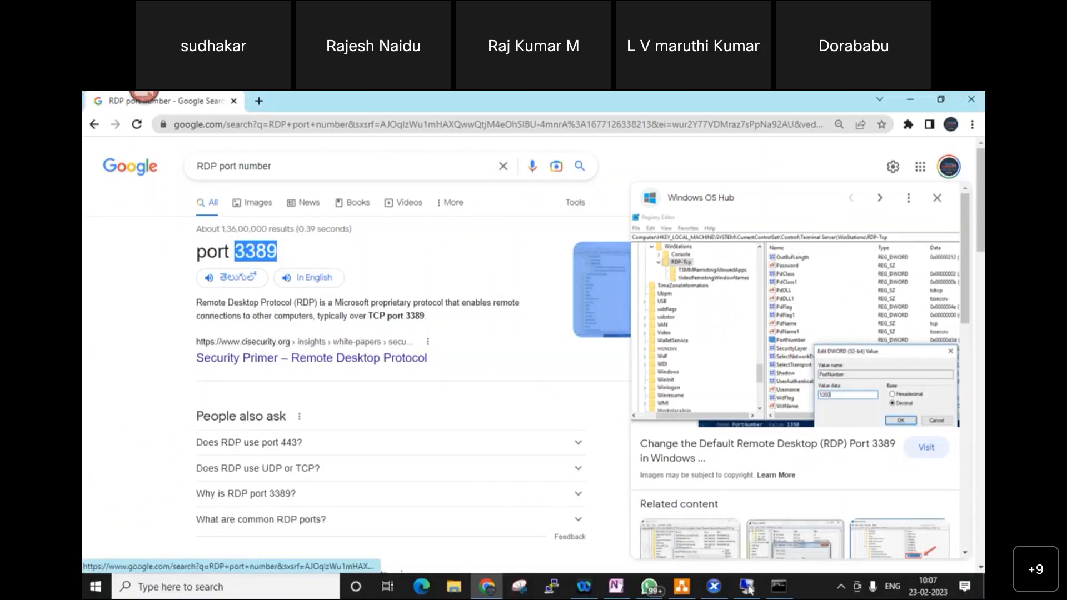
click(747, 587)
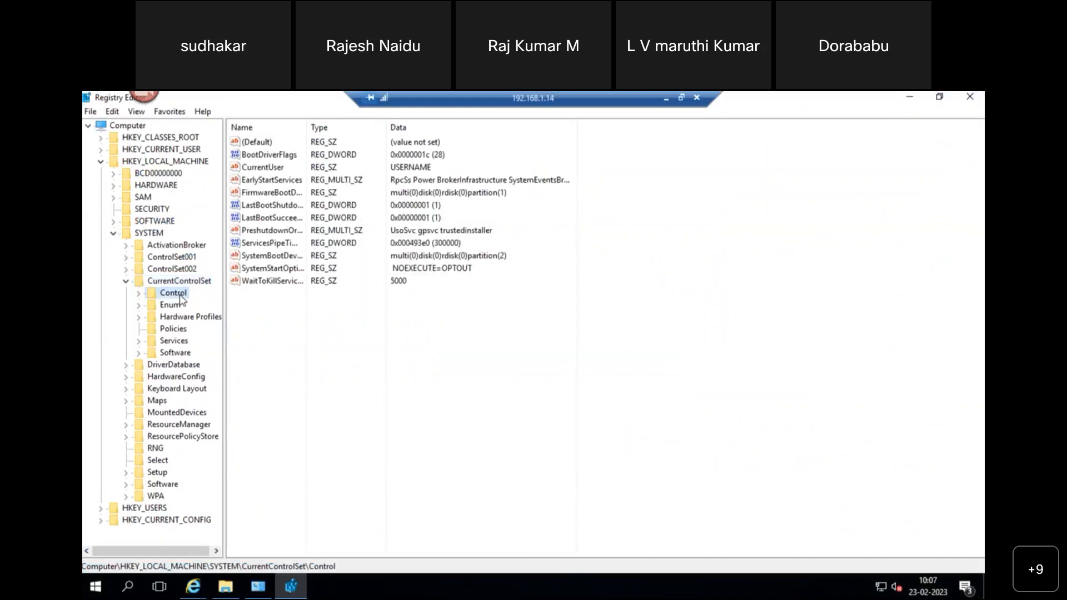
double_click(178, 294)
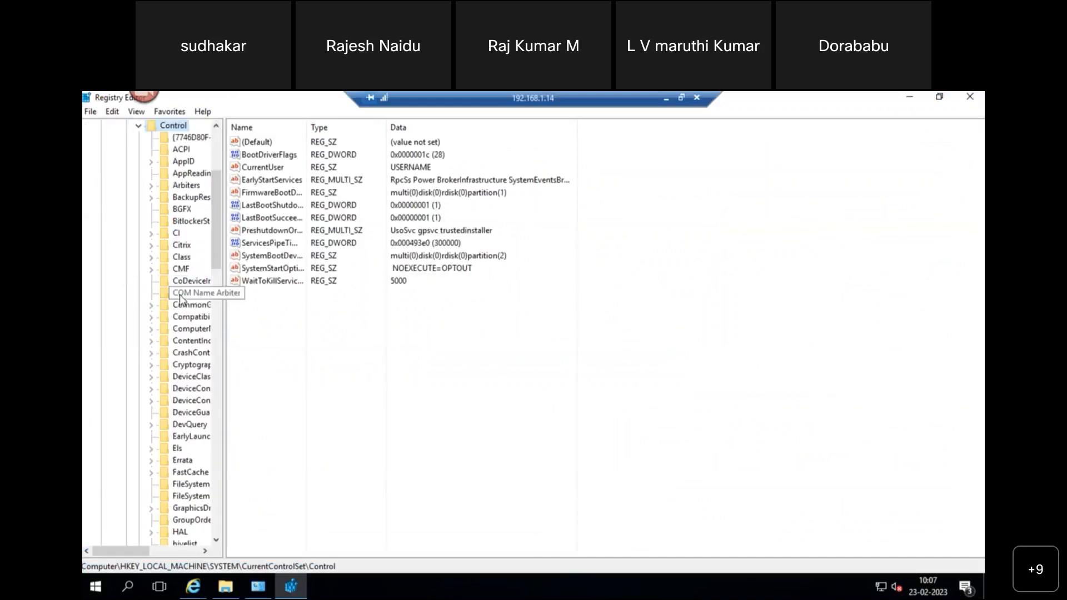
key(t)
key(t)
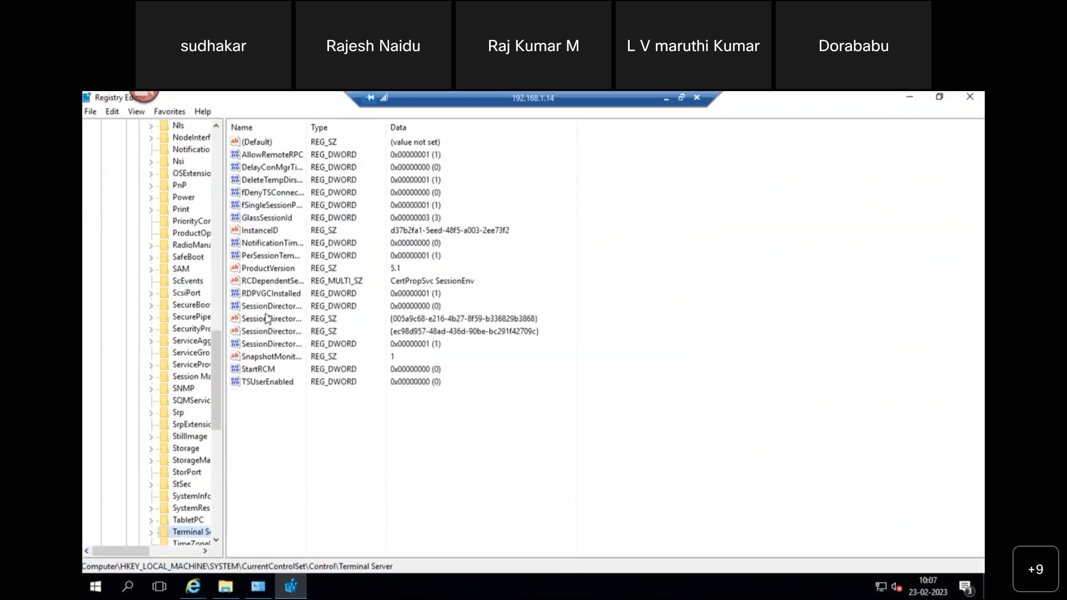
drag(224, 438, 283, 443)
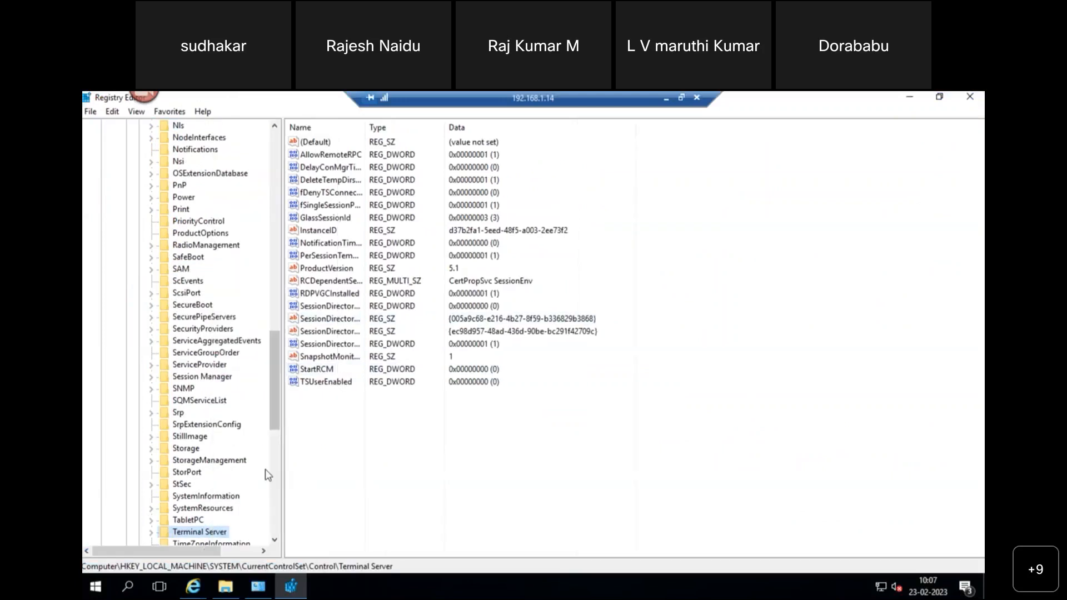
key(Right)
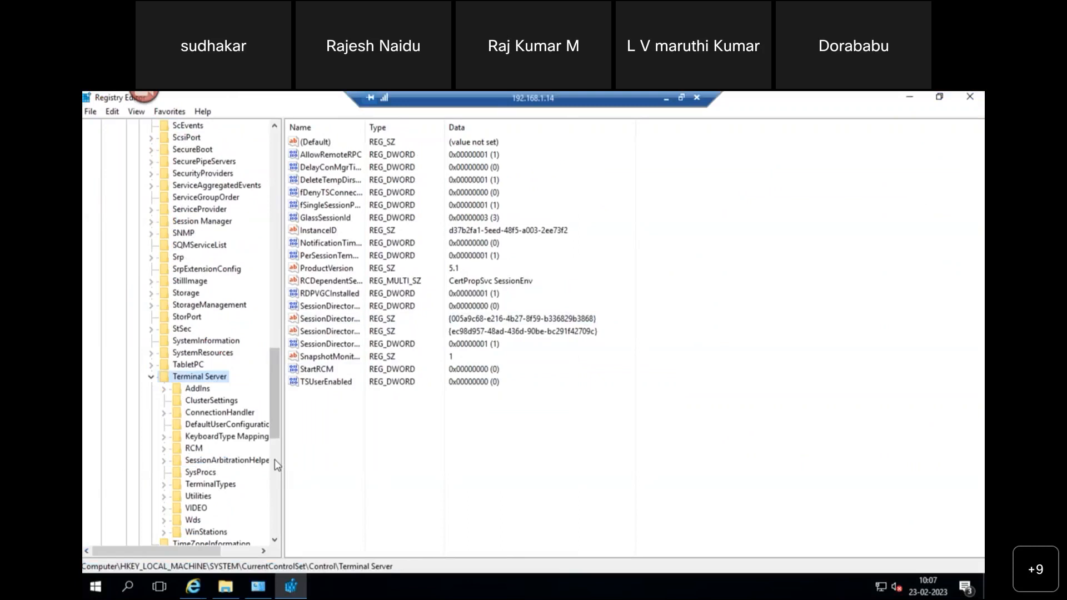
click(207, 533)
key(Right)
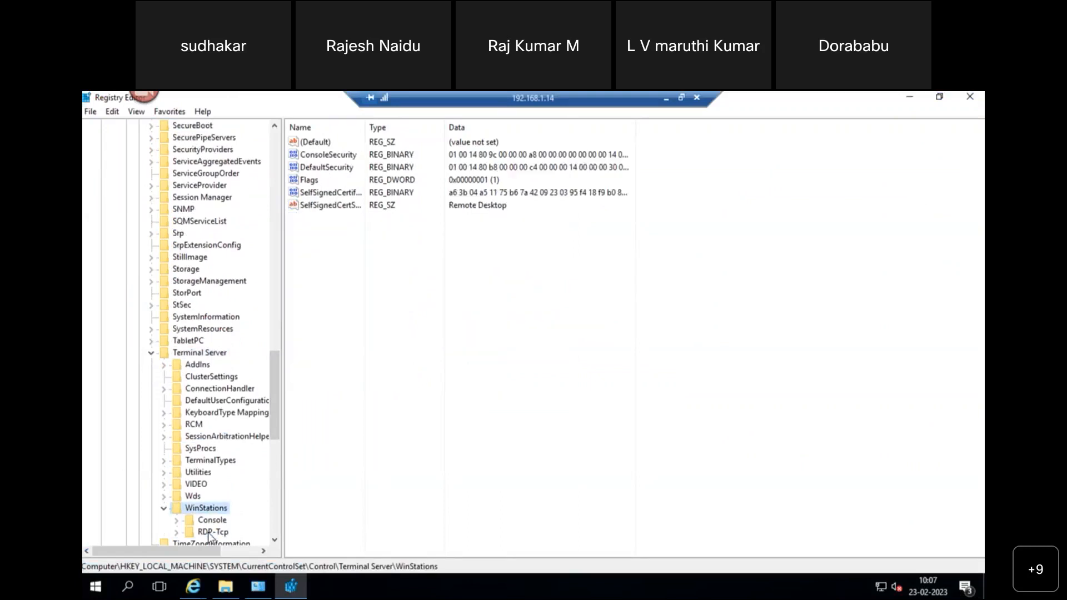
click(209, 533)
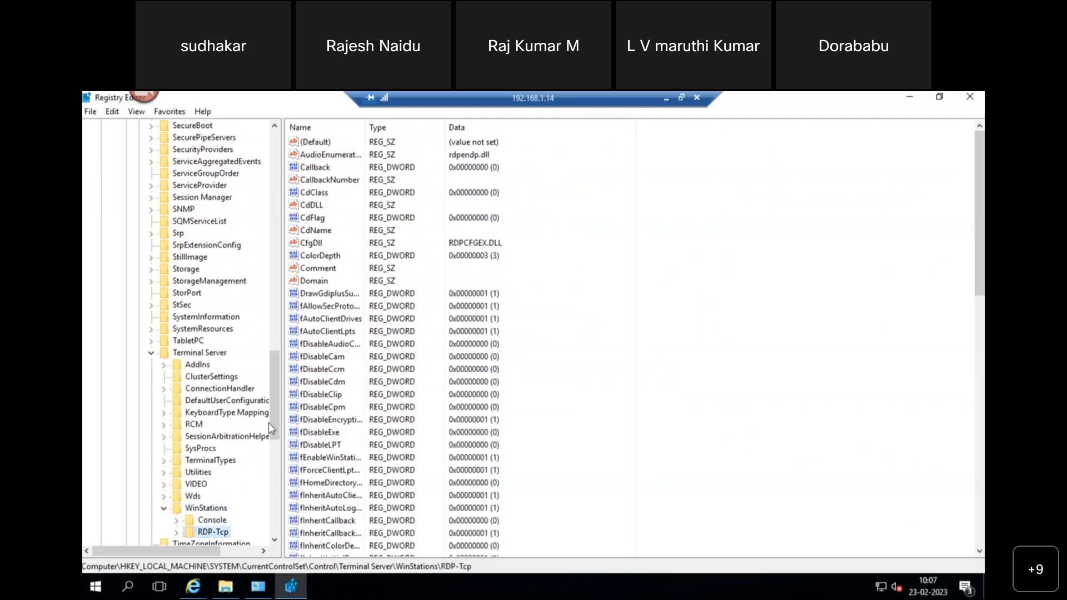
drag(272, 415, 273, 437)
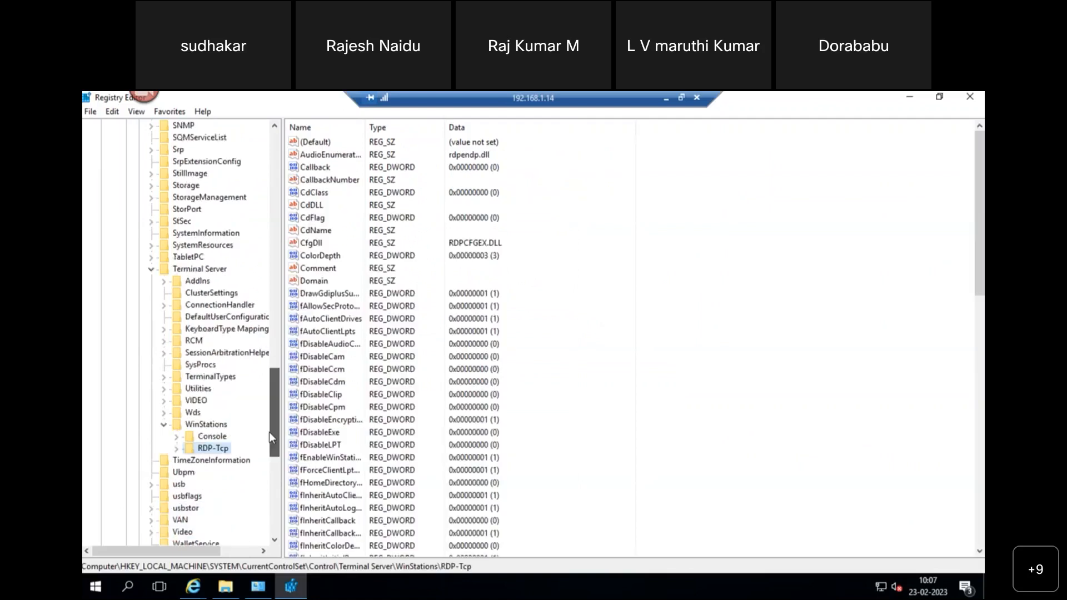
click(335, 395)
text(po)
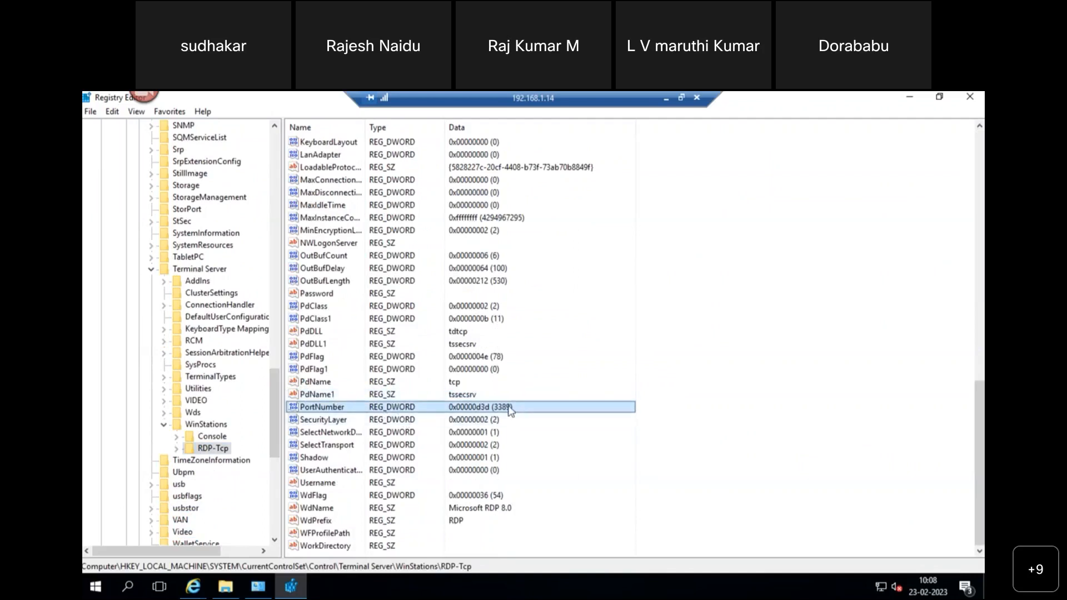
- Change the PortNumber value to 1111 in decimal and save it
double_click(355, 412)
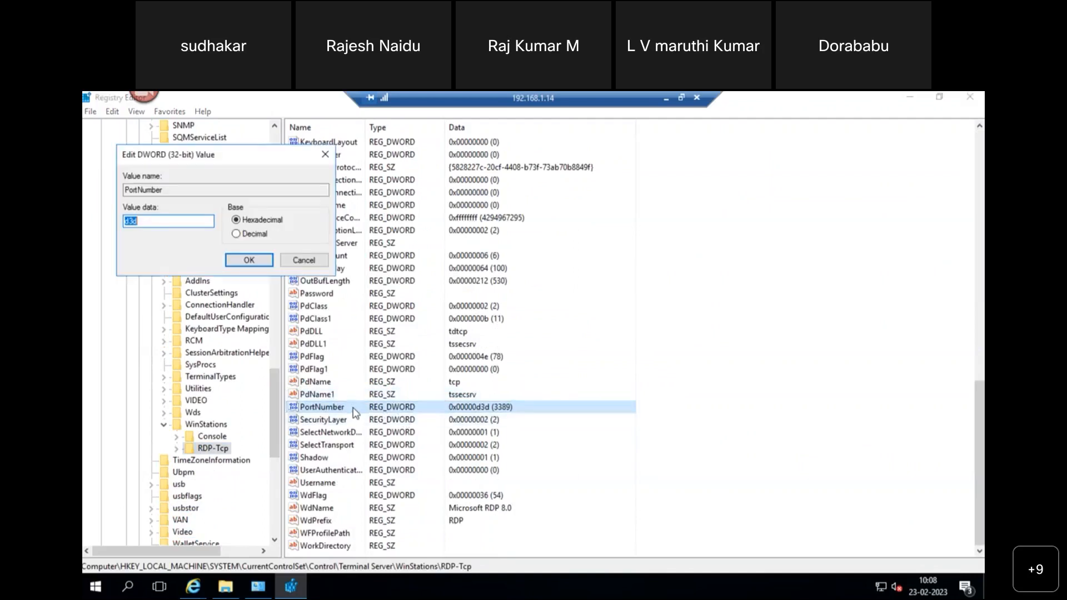
click(236, 234)
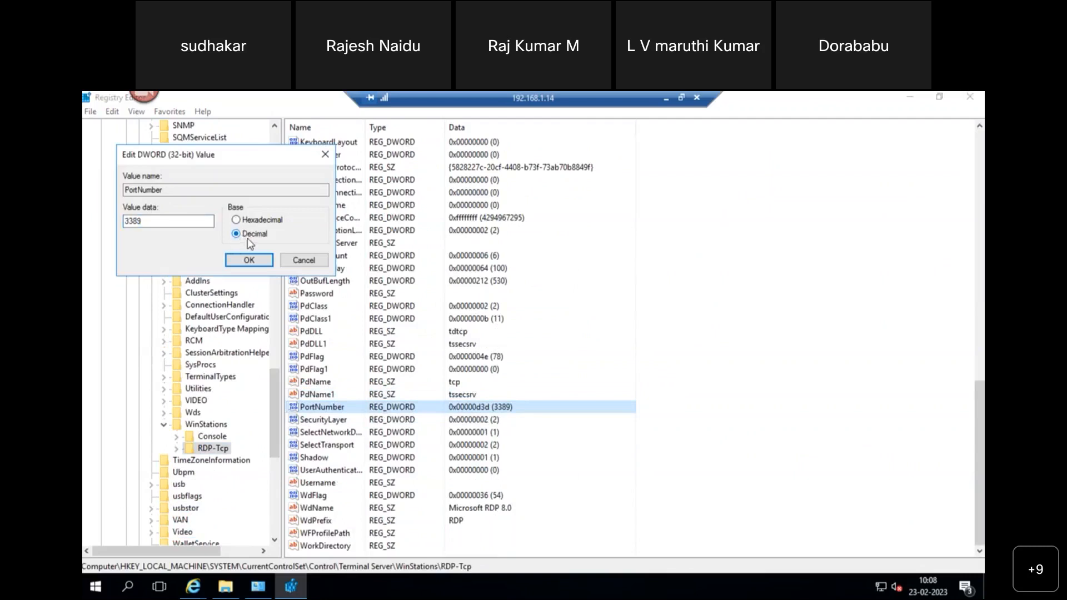
double_click(156, 220)
text(1111)
click(258, 264)
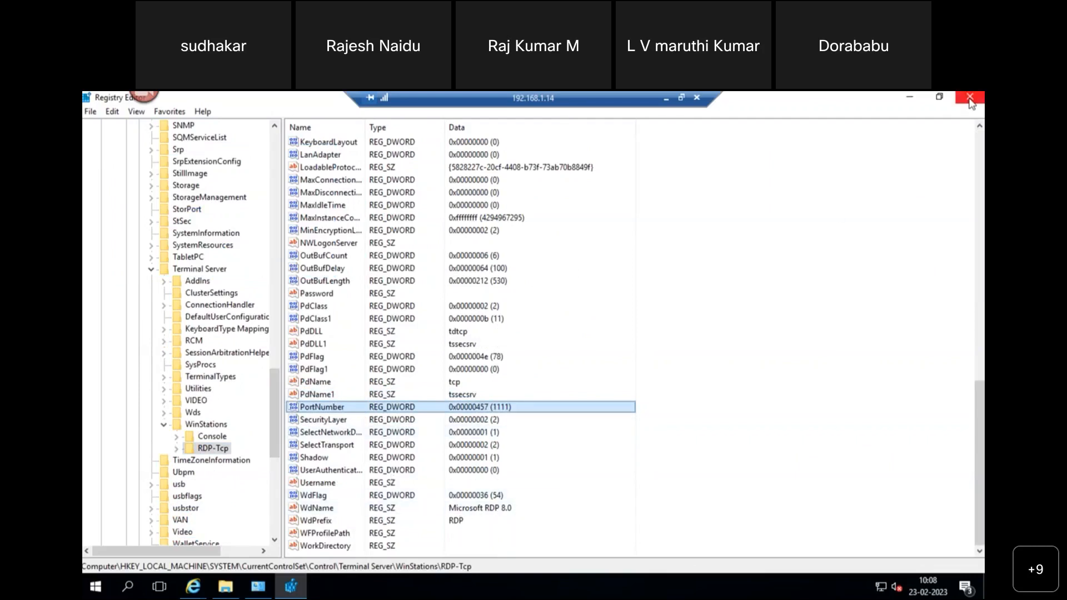
- Close Registry Editor, Internet Explorer with all its tabs, the System window and File Explorer
click(970, 99)
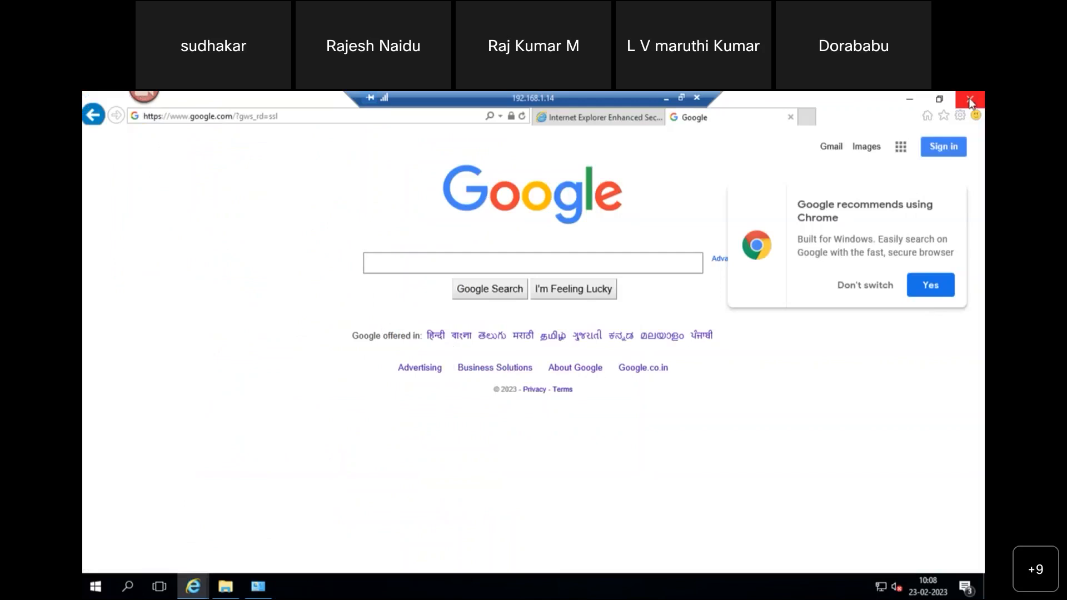
click(970, 100)
click(483, 340)
click(701, 149)
click(696, 143)
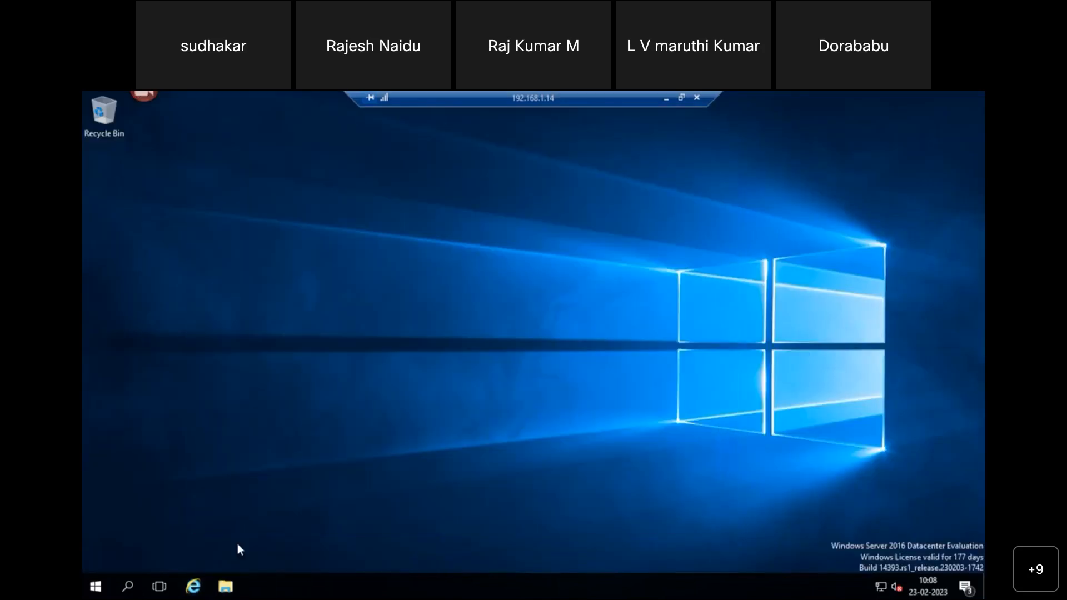
- Restart the remote server from the Start menu power options and confirm
click(95, 586)
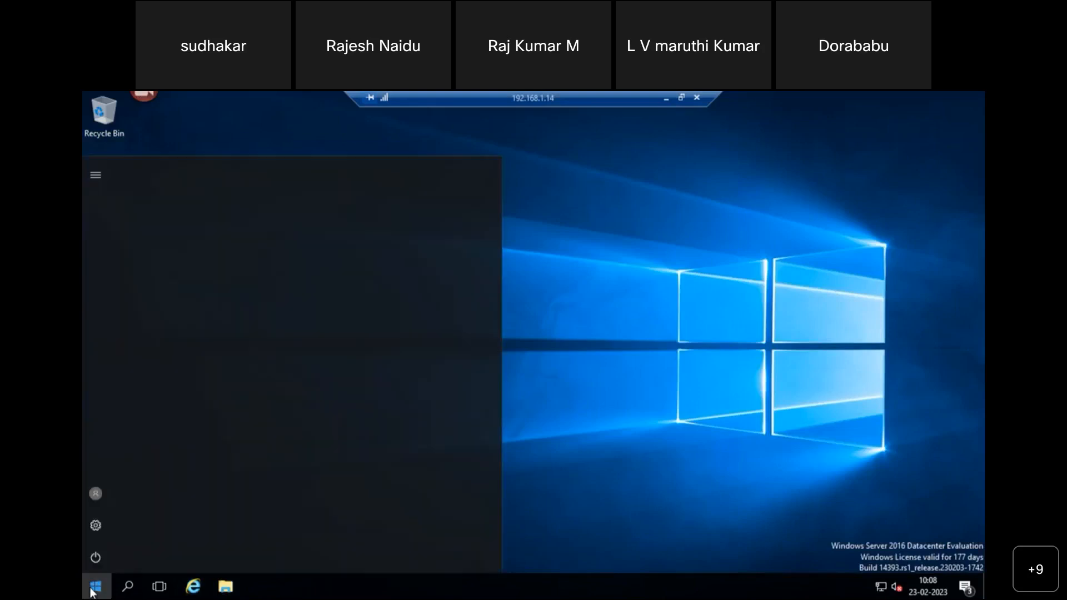
click(97, 557)
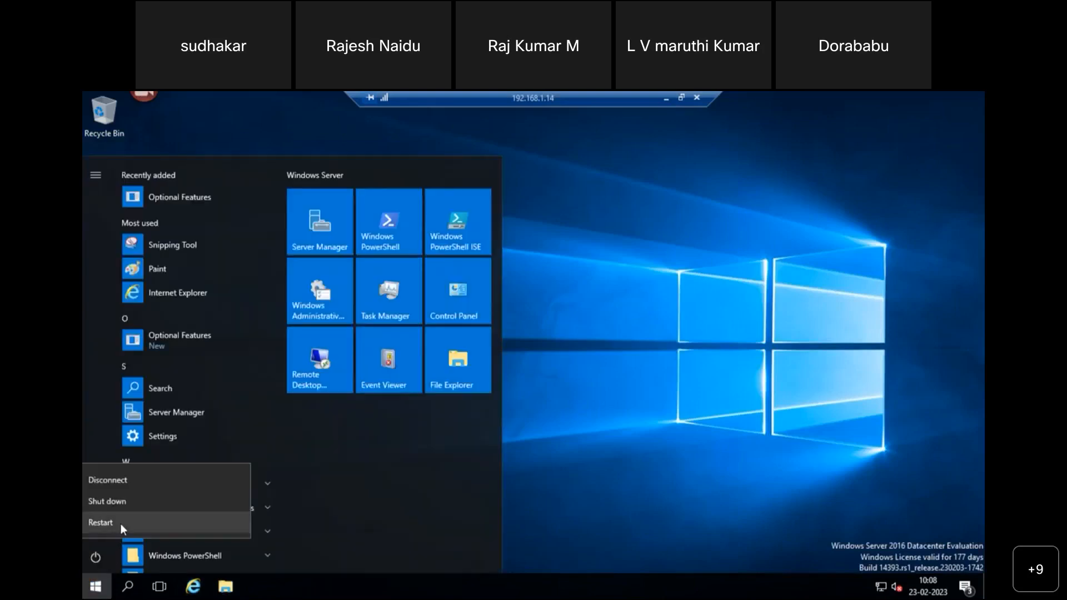
click(131, 521)
click(294, 519)
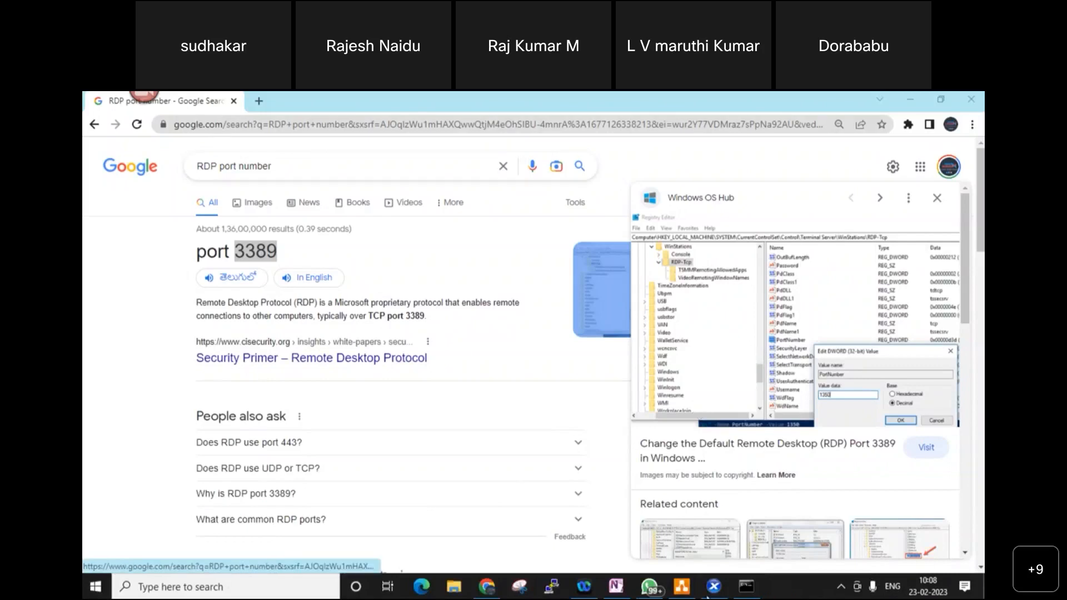
- Check the draw.io lab diagram, then watch LAB-JUMP-01 reboot in its XenCenter console
click(683, 587)
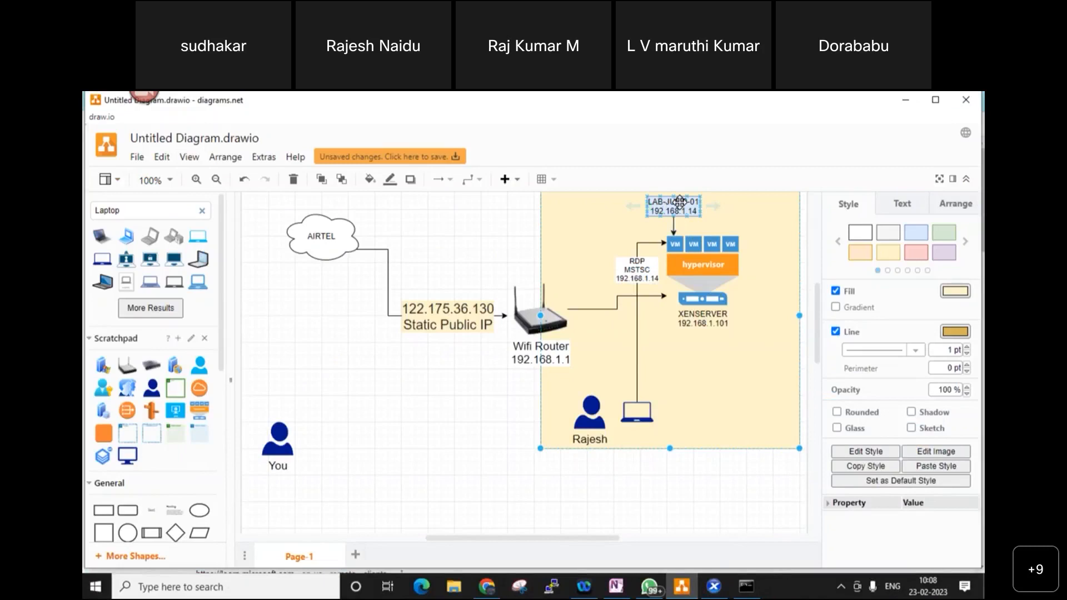
click(713, 586)
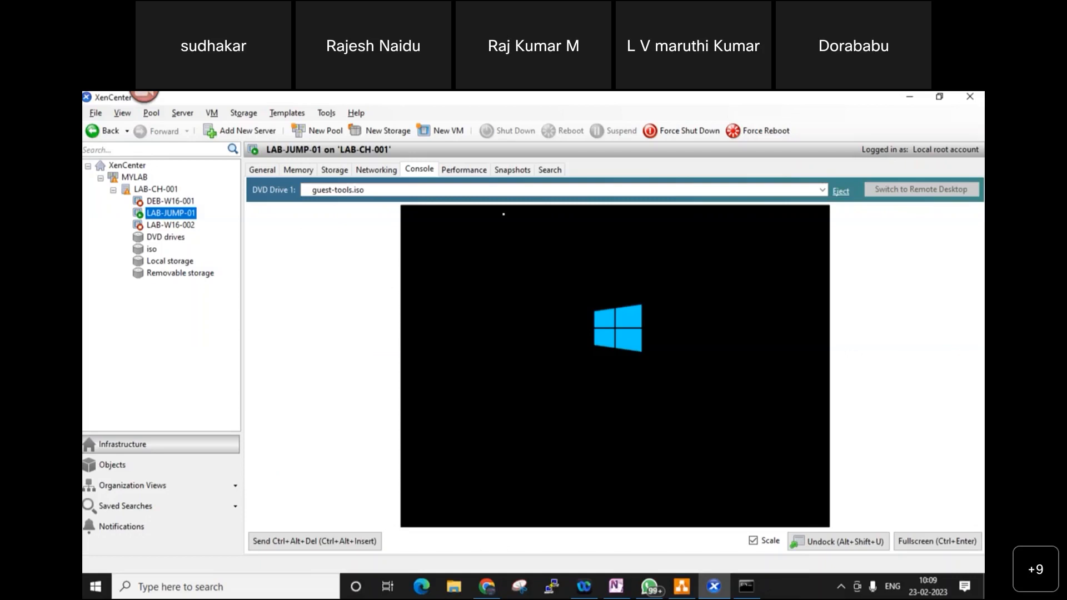
click(503, 214)
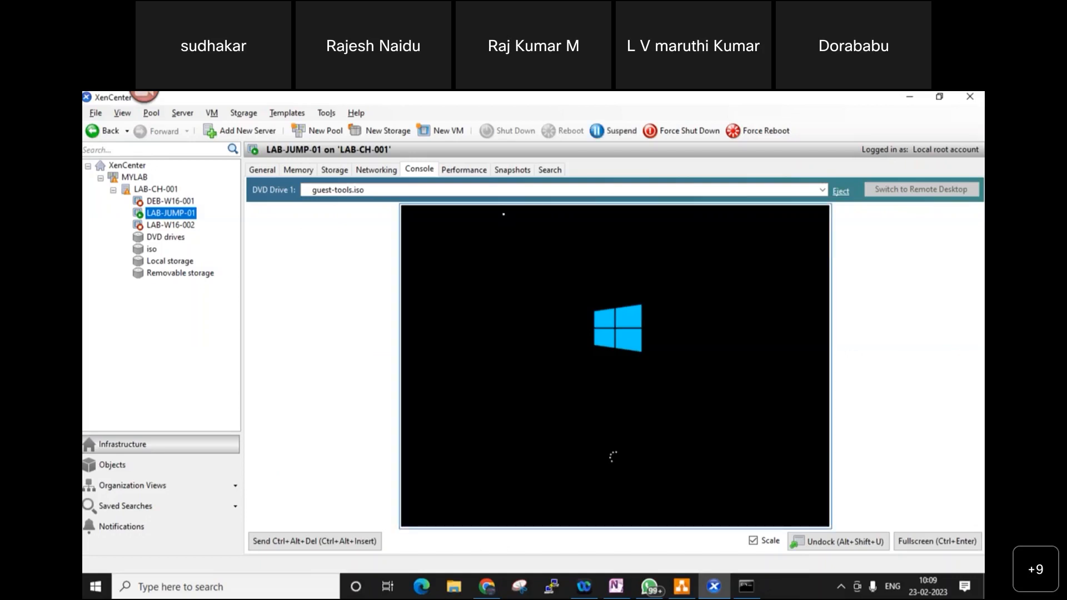
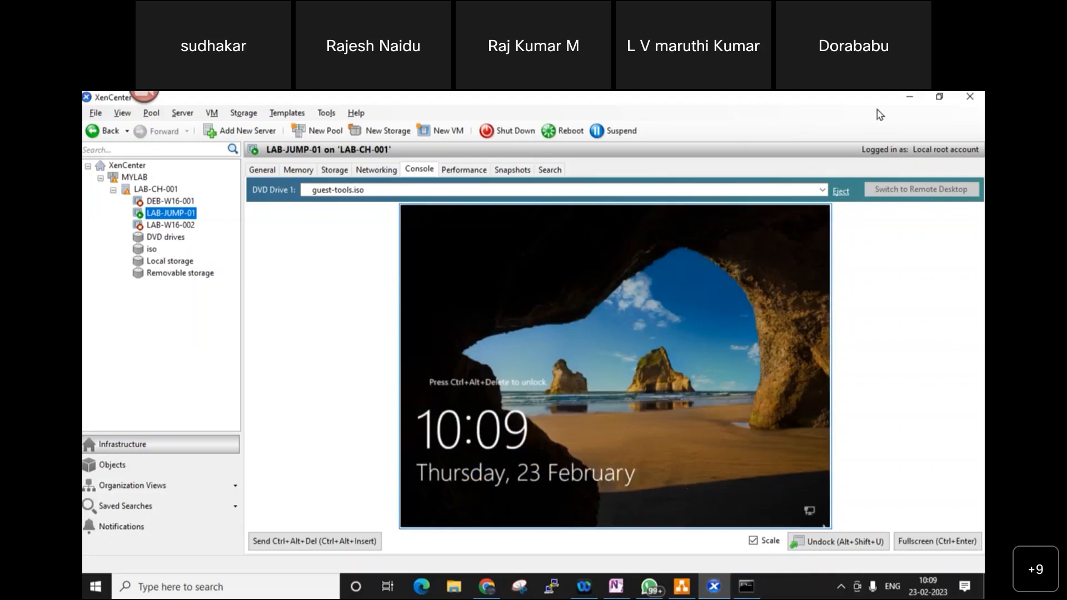
- Minimize XenCenter and launch mstsc to connect to 192.168.1.14, which fails with an error
click(908, 98)
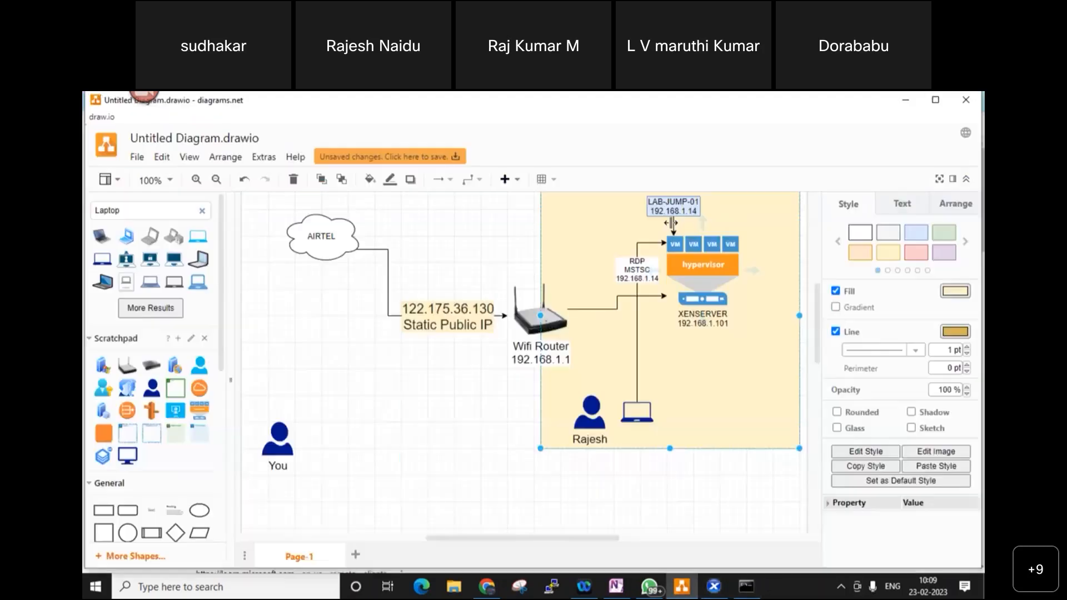
key(super+r)
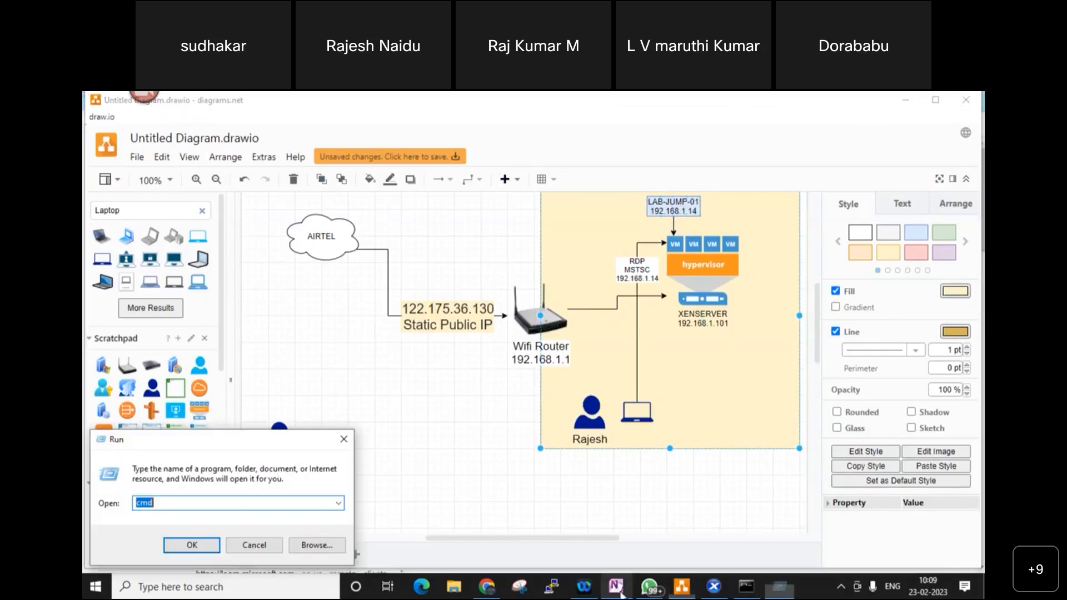
text(mstsc)
key(Return)
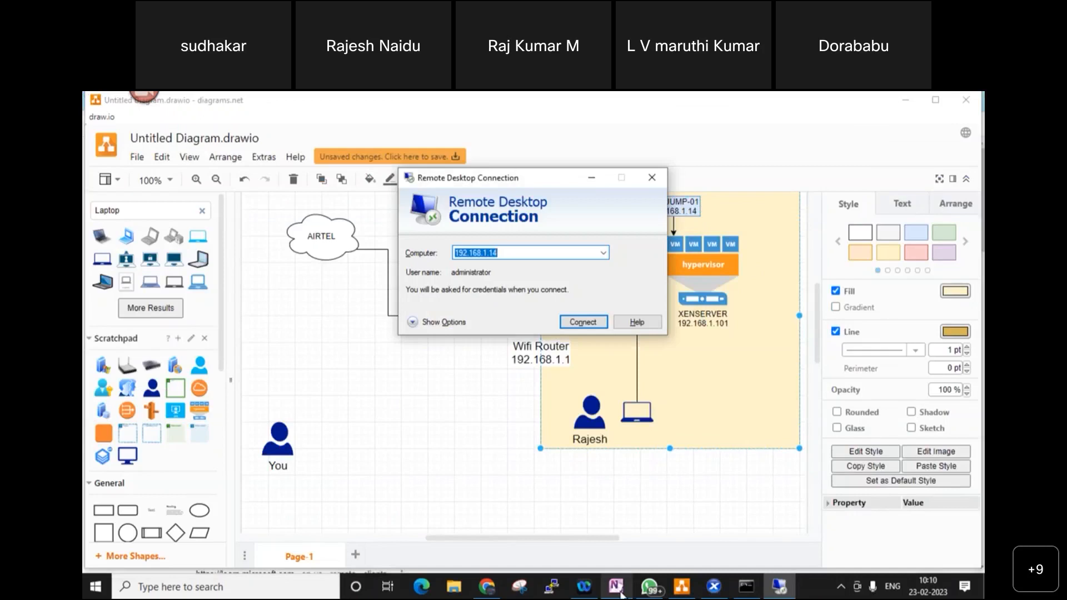
key(Return)
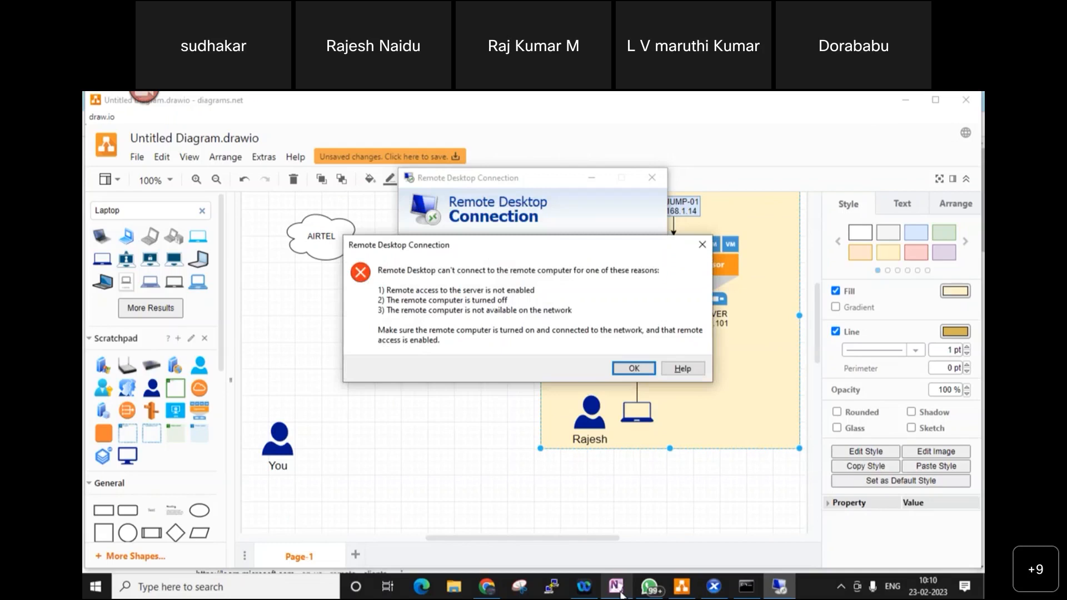
- Dismiss the error, retry 192.168.1.14 on port 1111, and cancel the credentials prompt
click(702, 244)
click(542, 254)
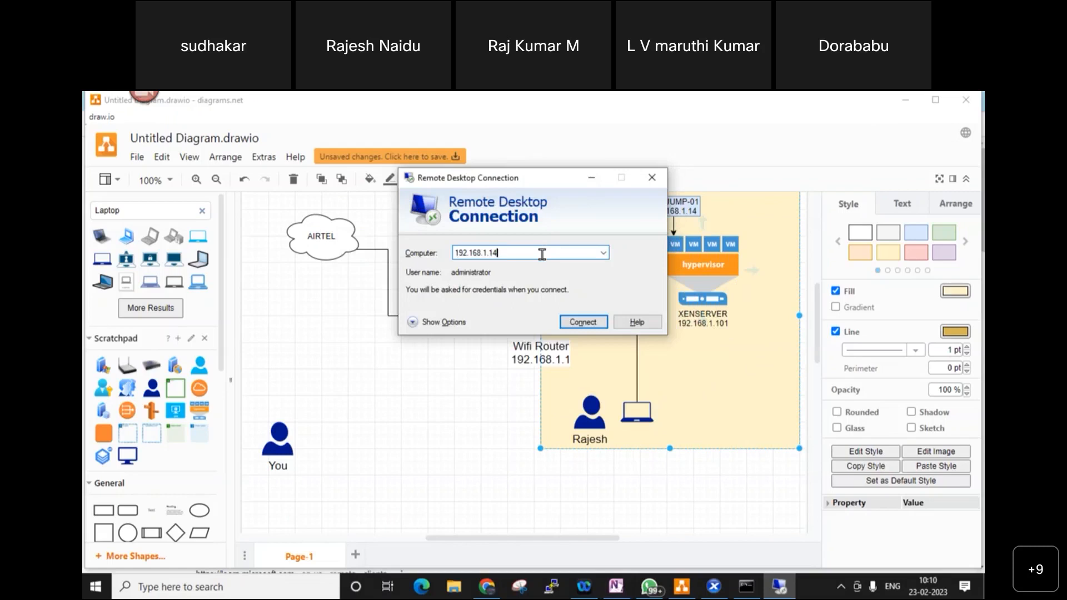
text(1111)
key(Return)
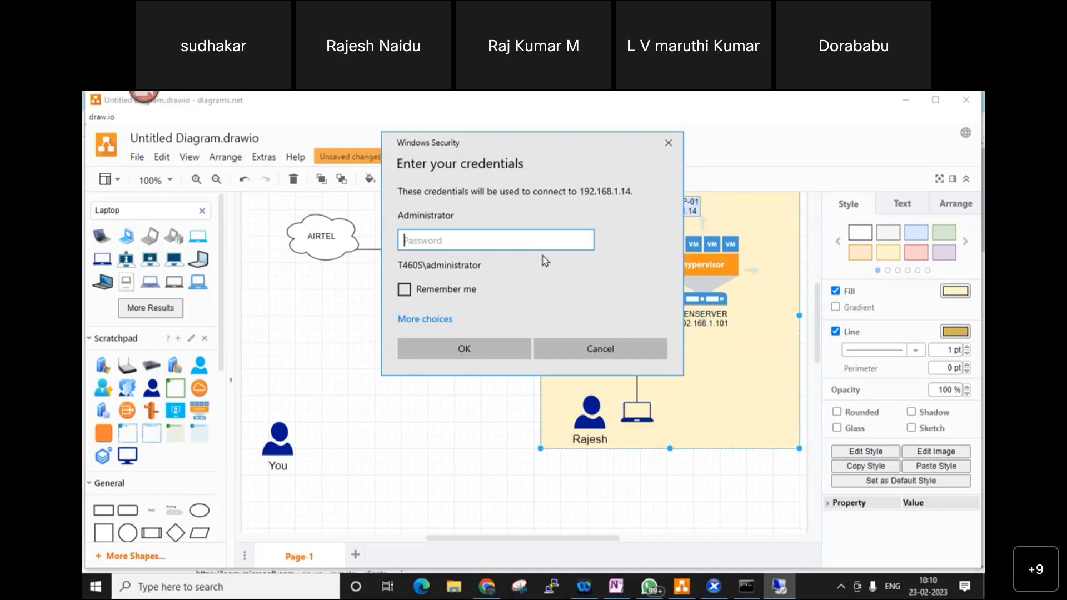
click(583, 346)
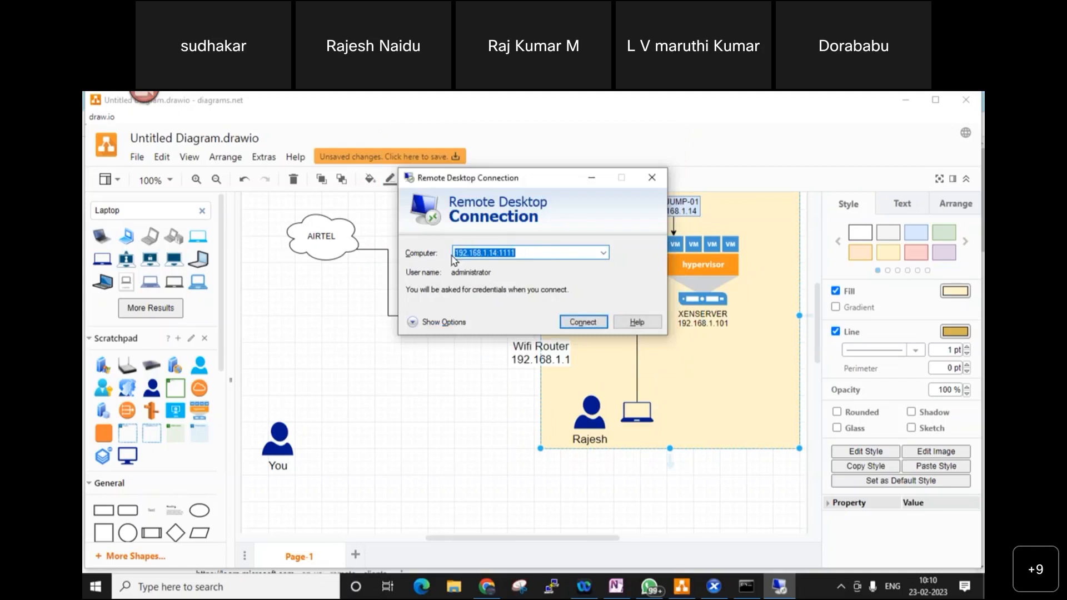
- Select the IP in the Computer field and minimize the connection window to view the diagram
click(506, 252)
drag(495, 251, 451, 253)
click(586, 178)
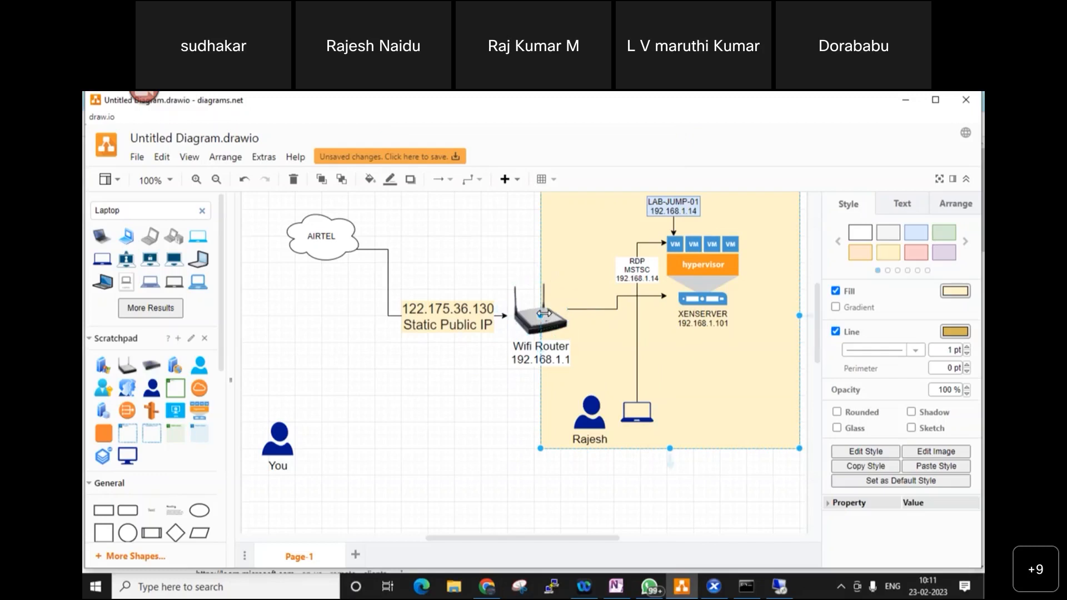
- Select the Wifi Router 192.168.1.1 shape, then bring back Chrome's RDP port search
click(546, 321)
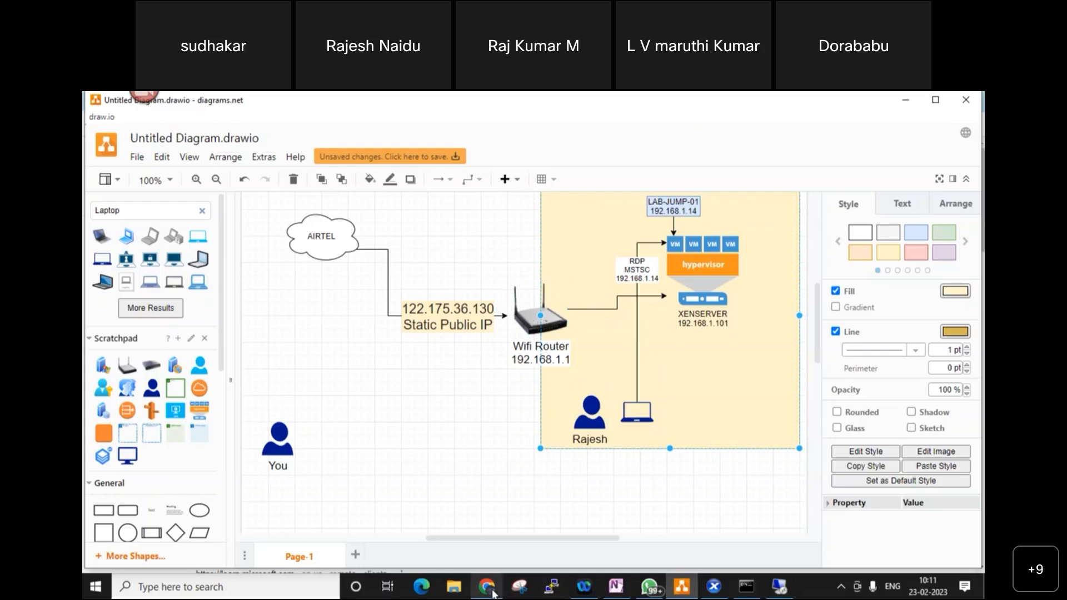
mouse_move(487, 589)
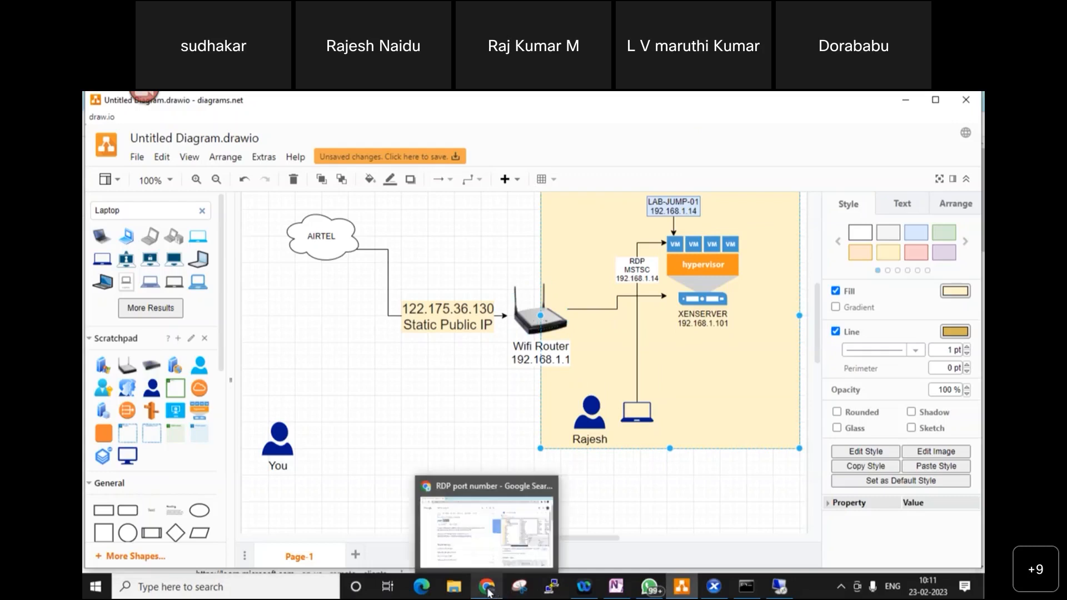
click(483, 549)
- Load the router admin at 192.168.1.1 in a new tab and open Port Forwarding
click(259, 101)
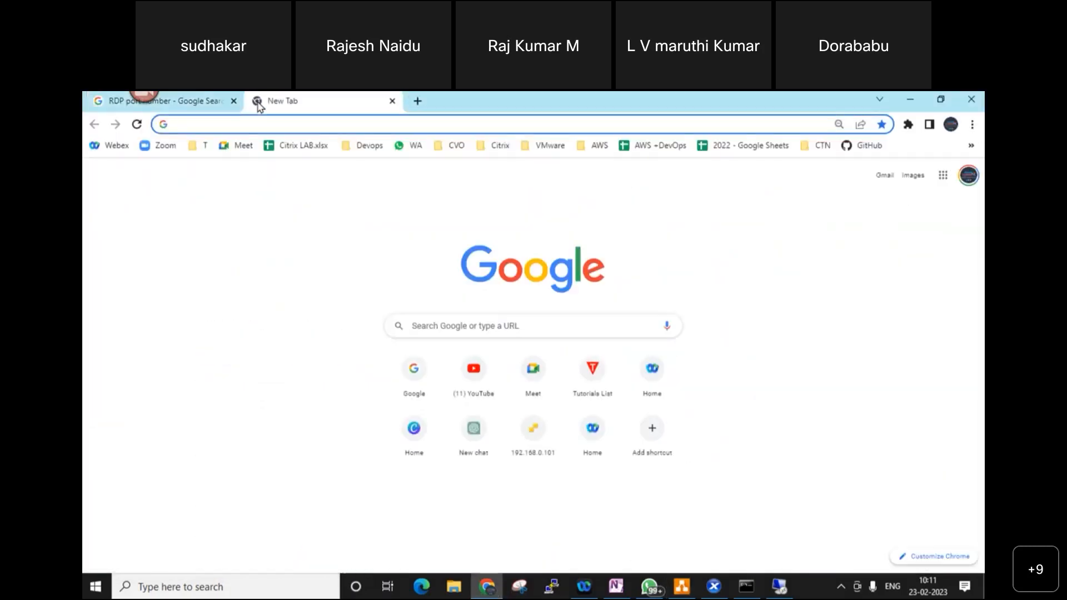
text(192)
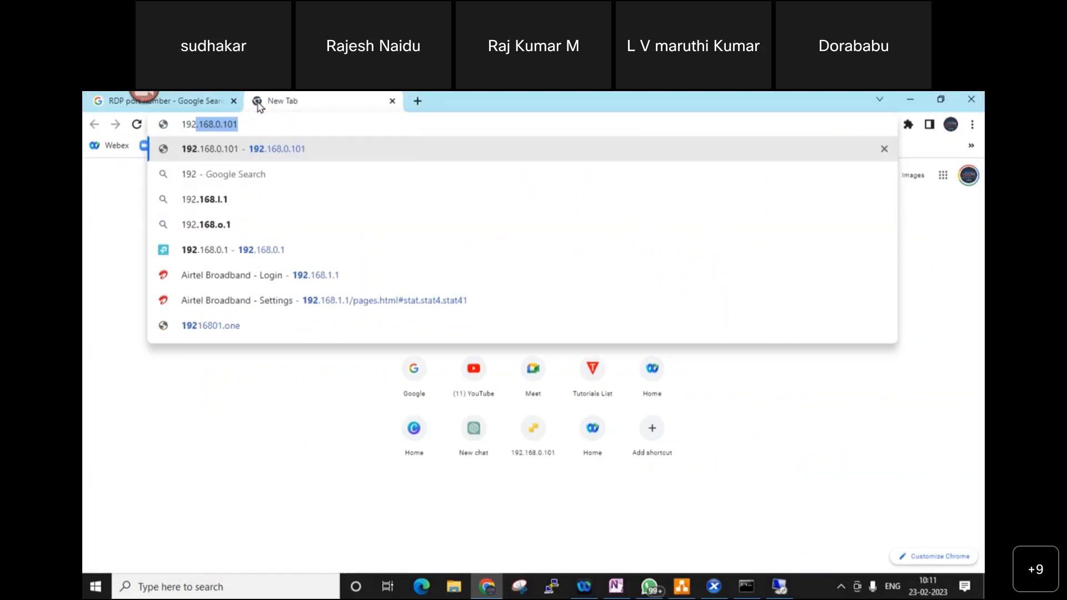
text(.168.)
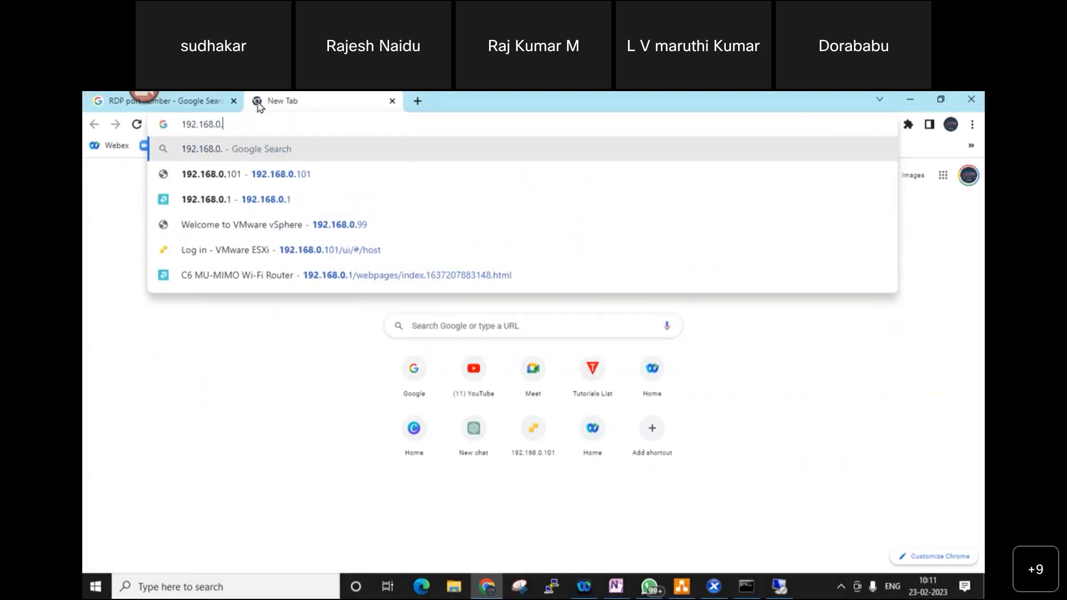
text(1.1)
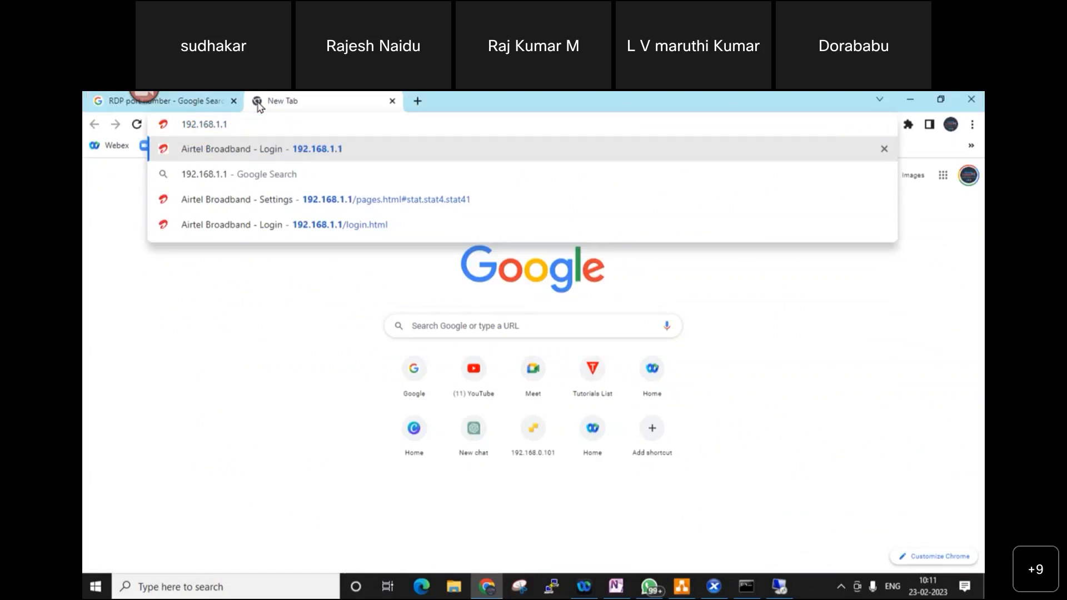
key(Return)
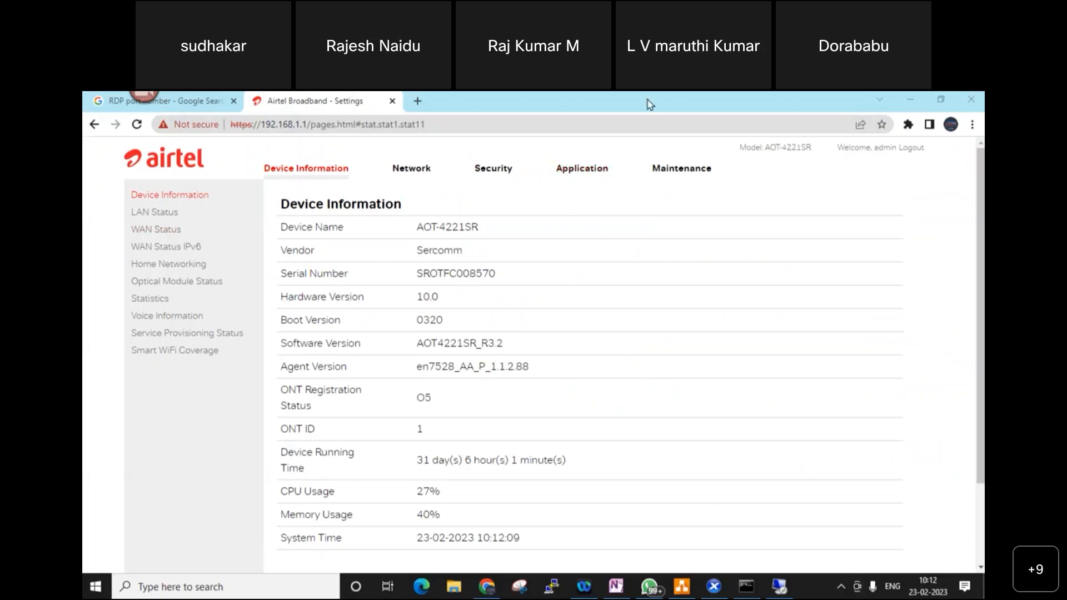
click(591, 167)
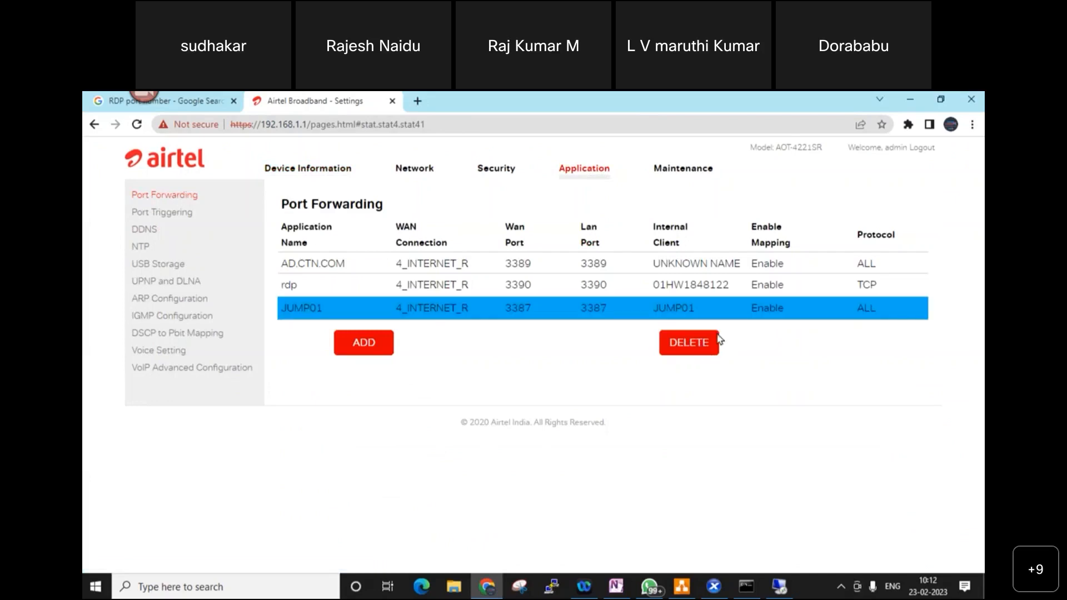
- Delete the JUMP01, rdp and AD.CTN.COM forwarding rules
click(713, 342)
click(683, 285)
click(701, 324)
click(692, 262)
click(697, 304)
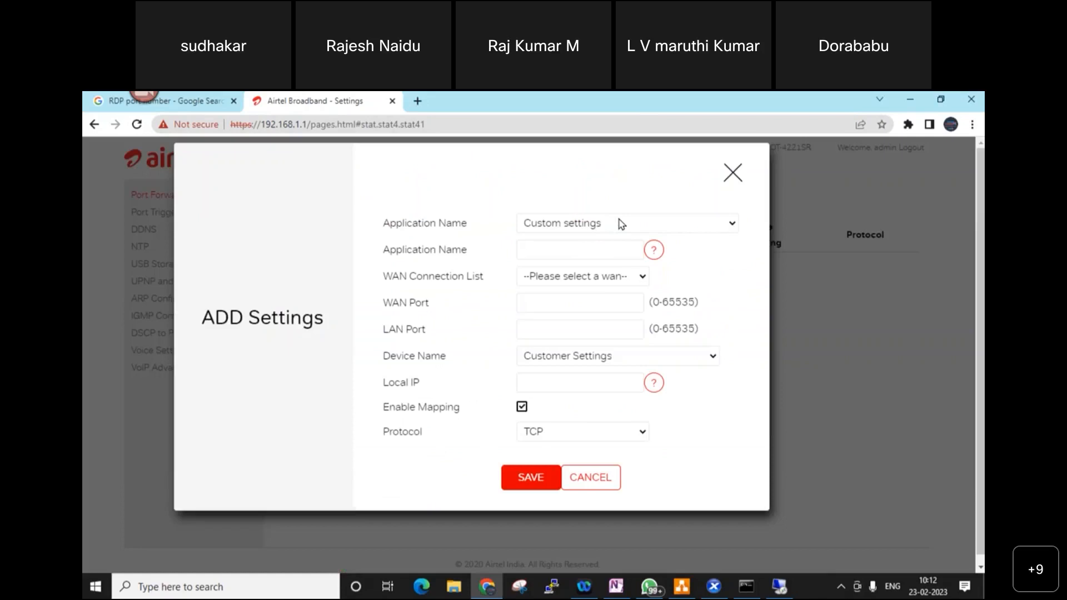
- Fill the new rule: name LAB-JUMP-01, WAN connection 4_INTERNET_R, WAN and LAN ports 1111
click(586, 242)
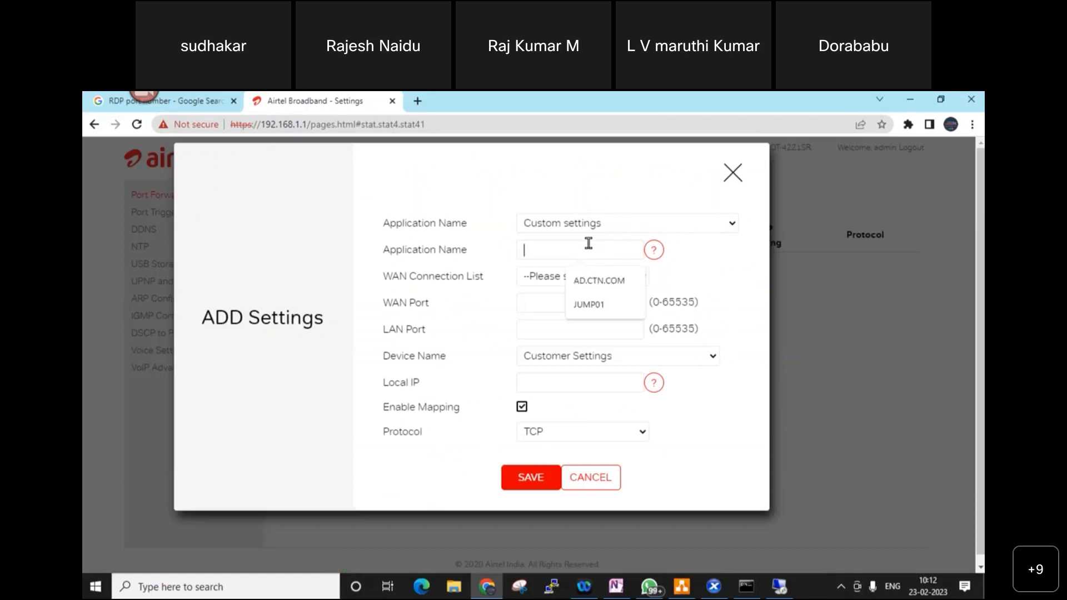
text(L)
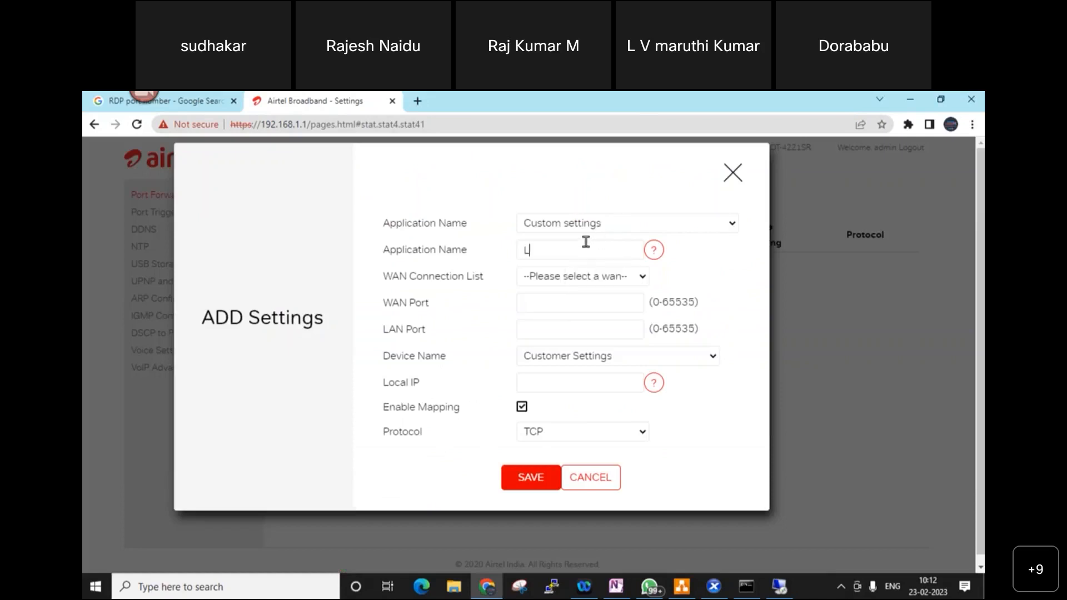
text(AB-JUMP01)
key(BackSpace)
text(01)
click(624, 277)
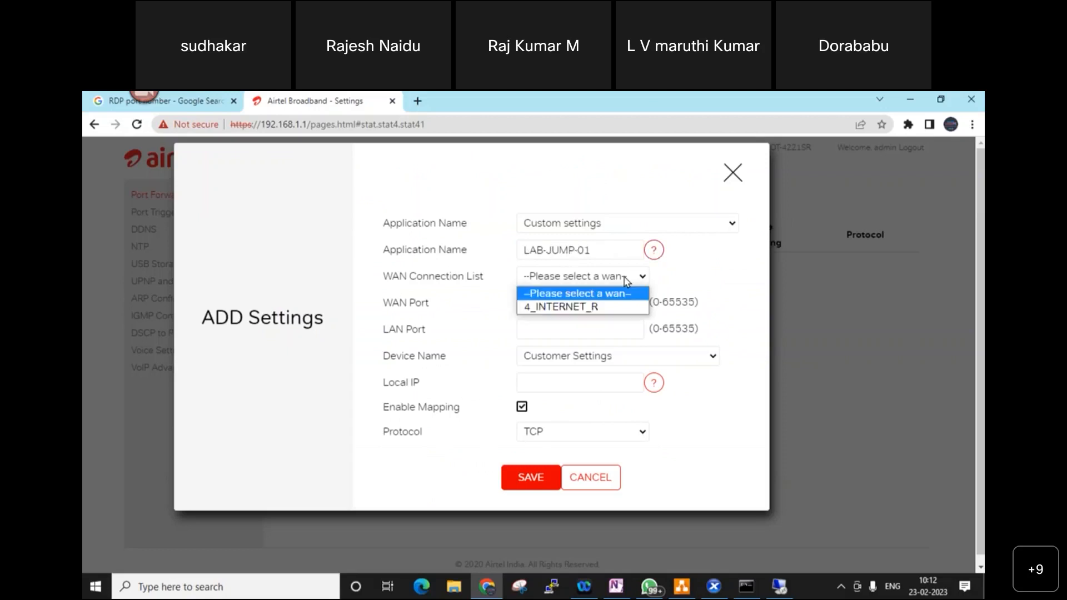
click(598, 309)
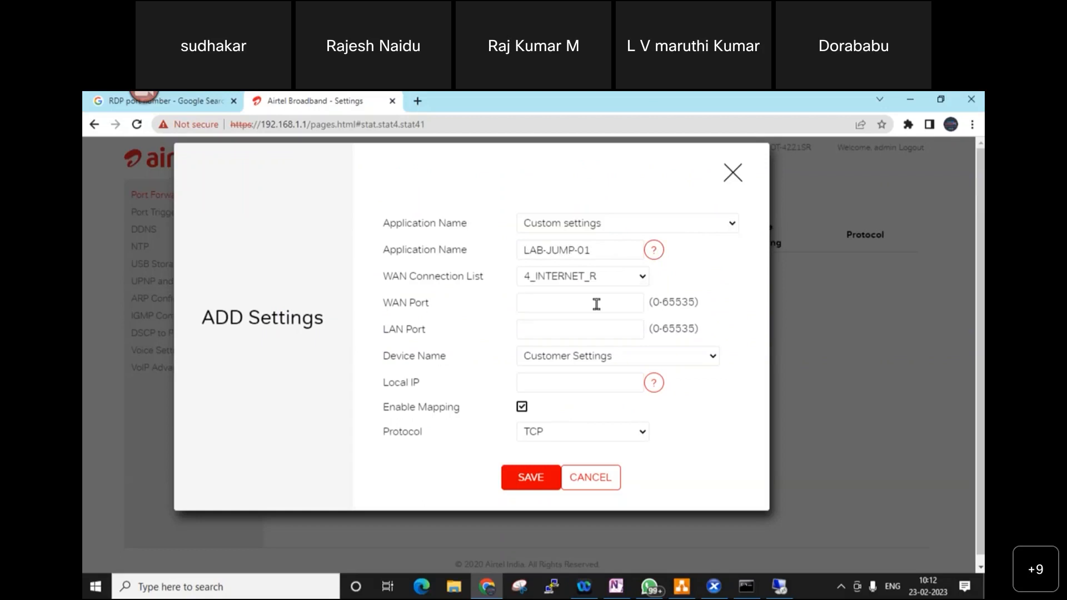
click(566, 298)
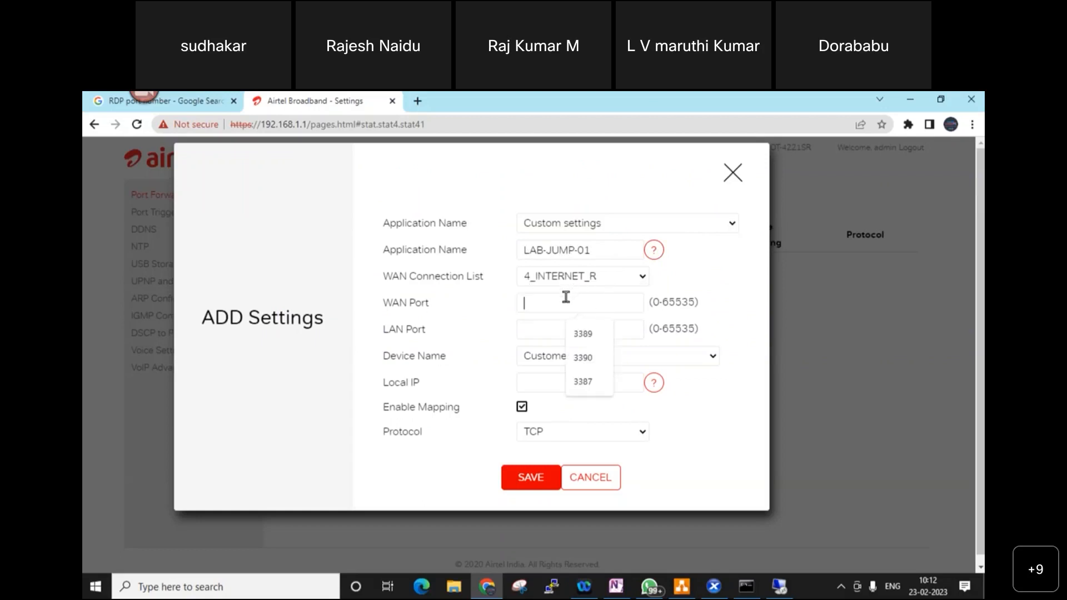
text(1111)
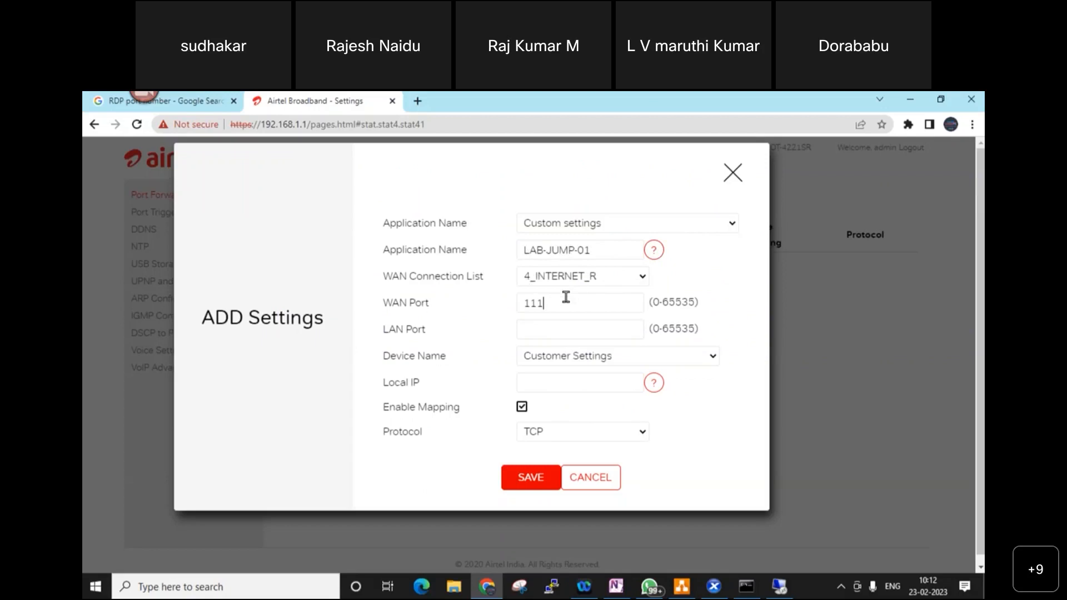
click(571, 332)
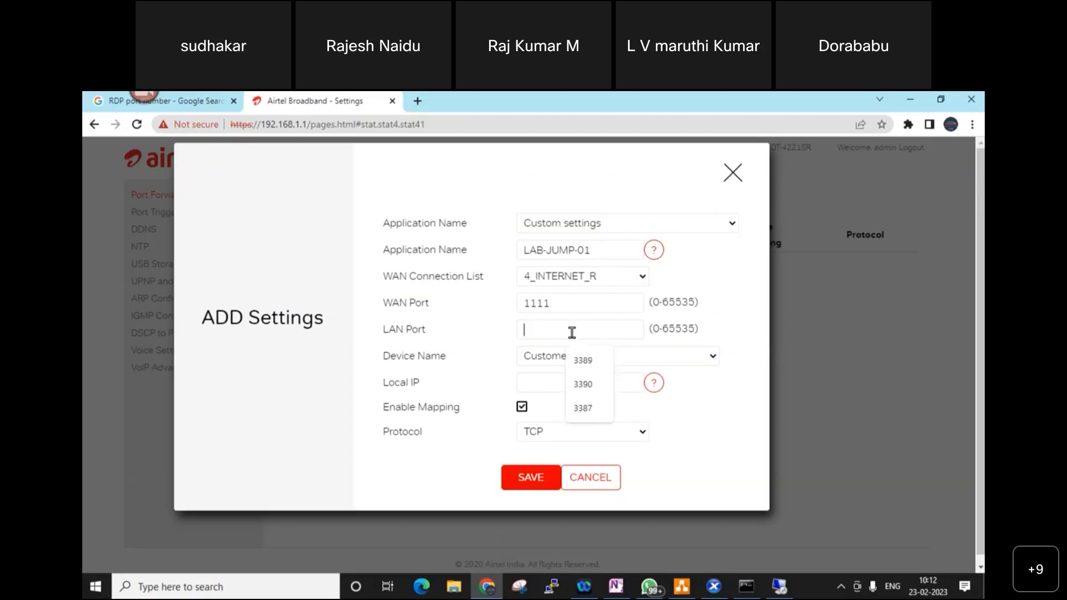
text(1111)
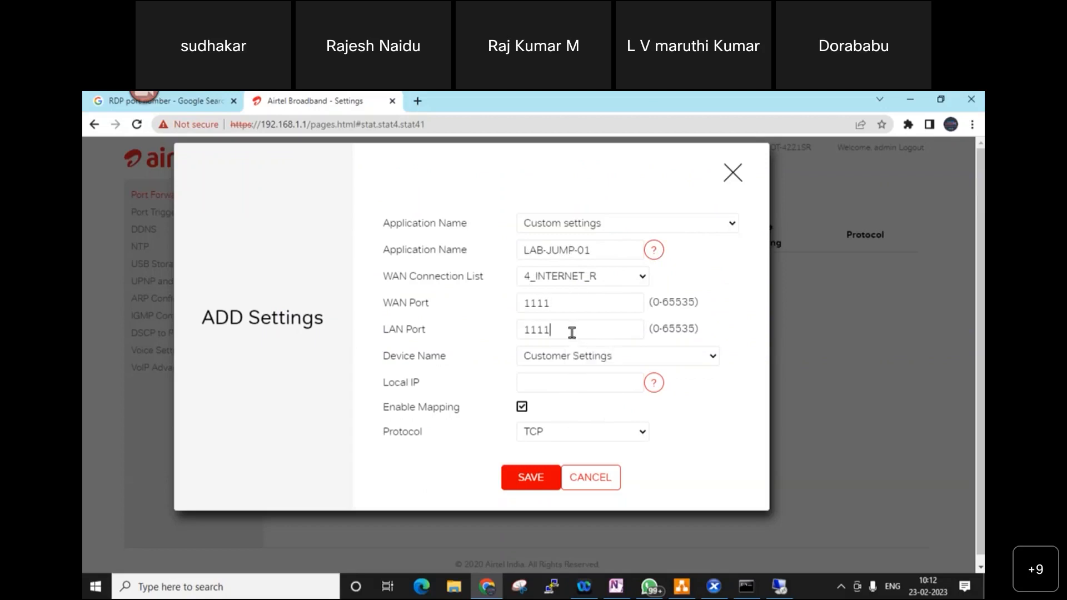
click(622, 359)
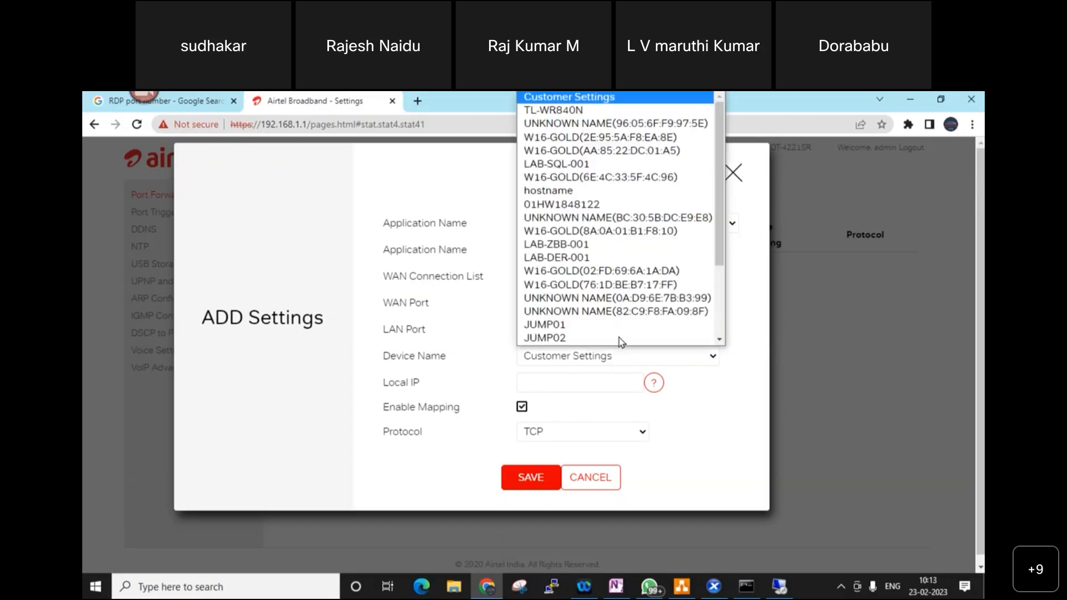
- Scroll the router form and switch over to the network diagram
scroll(622, 337, down, 1)
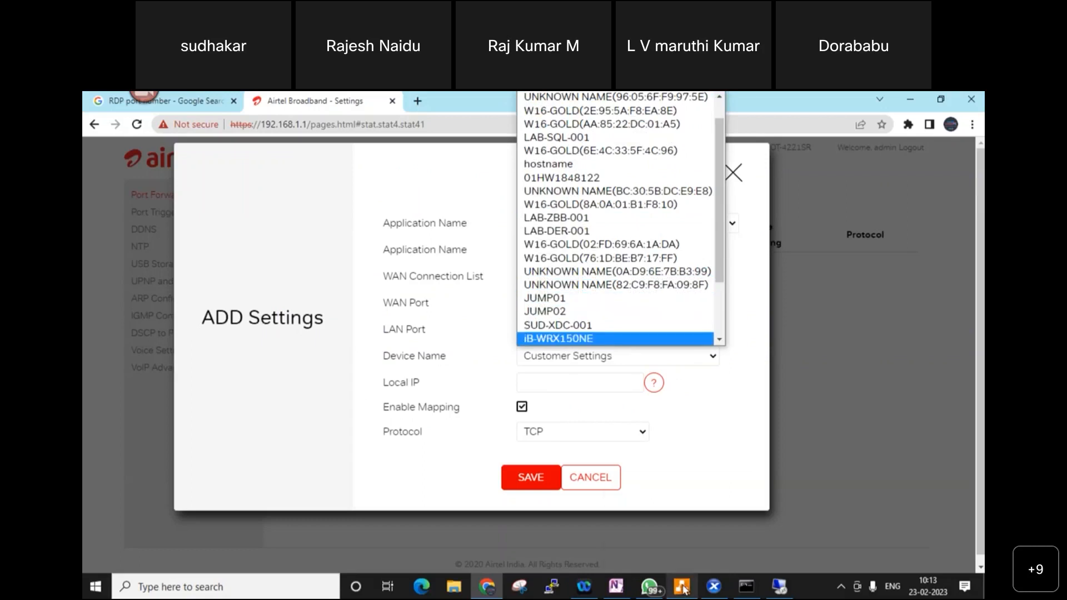
mouse_move(685, 589)
click(695, 547)
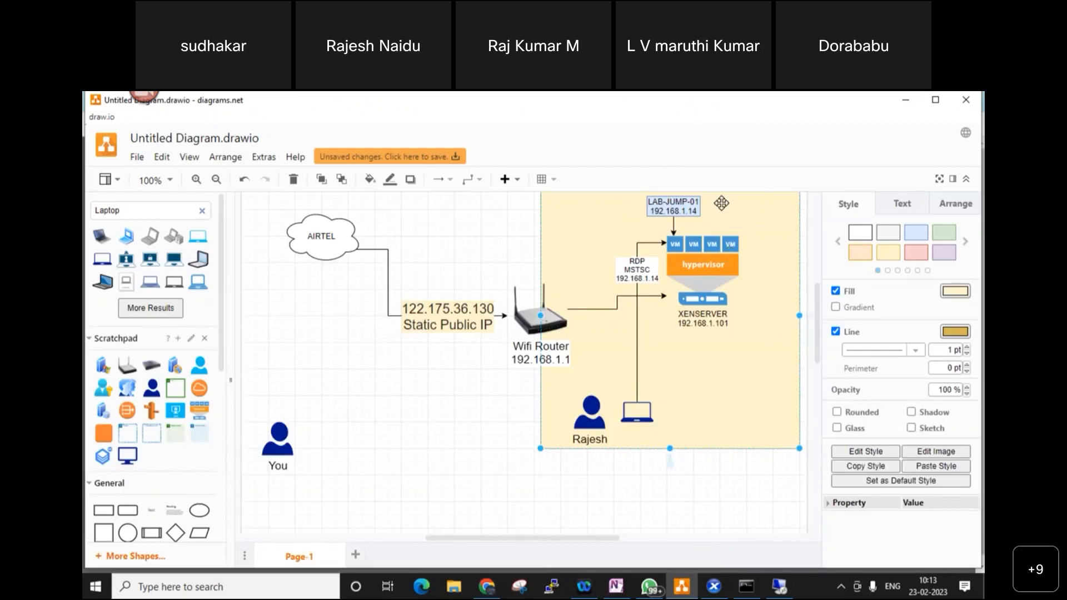
- Browse the rule's Device Name list without choosing, then bring up LAB-JUMP-01's XenCenter console
click(487, 586)
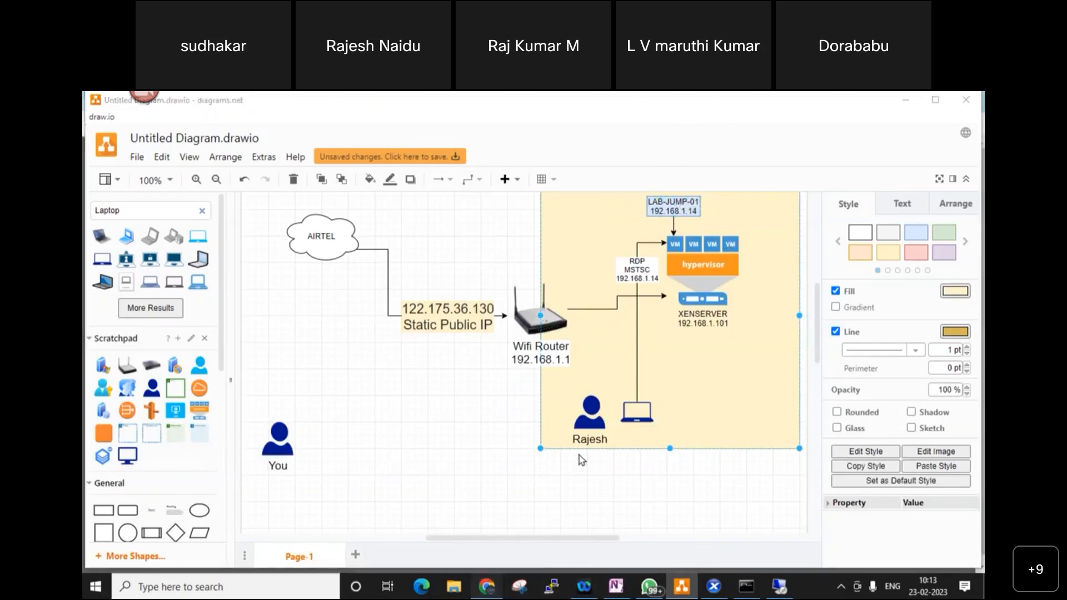
click(596, 364)
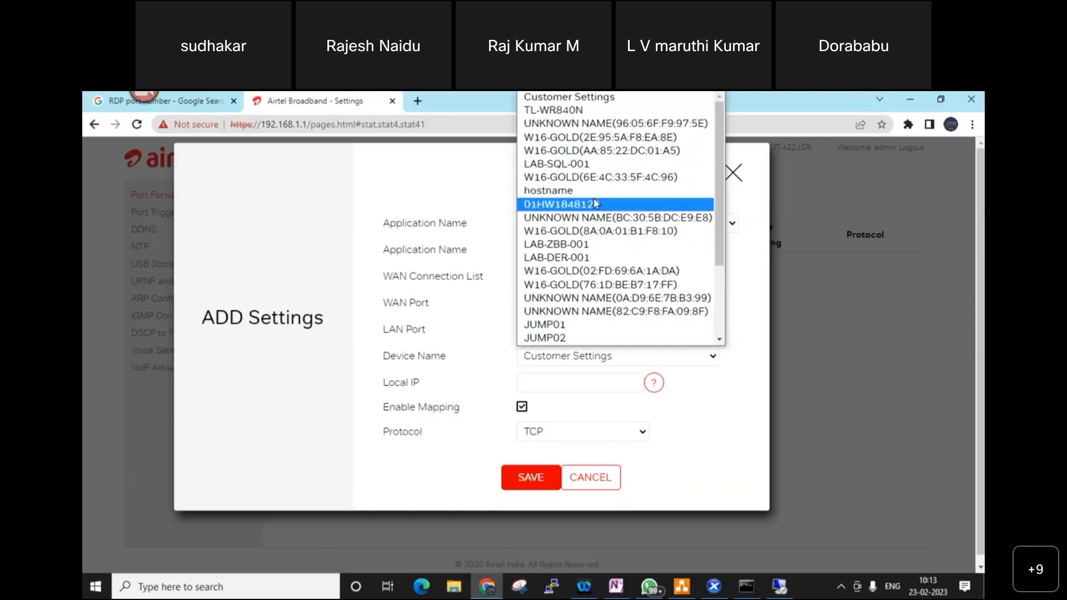
scroll(596, 204, down, 3)
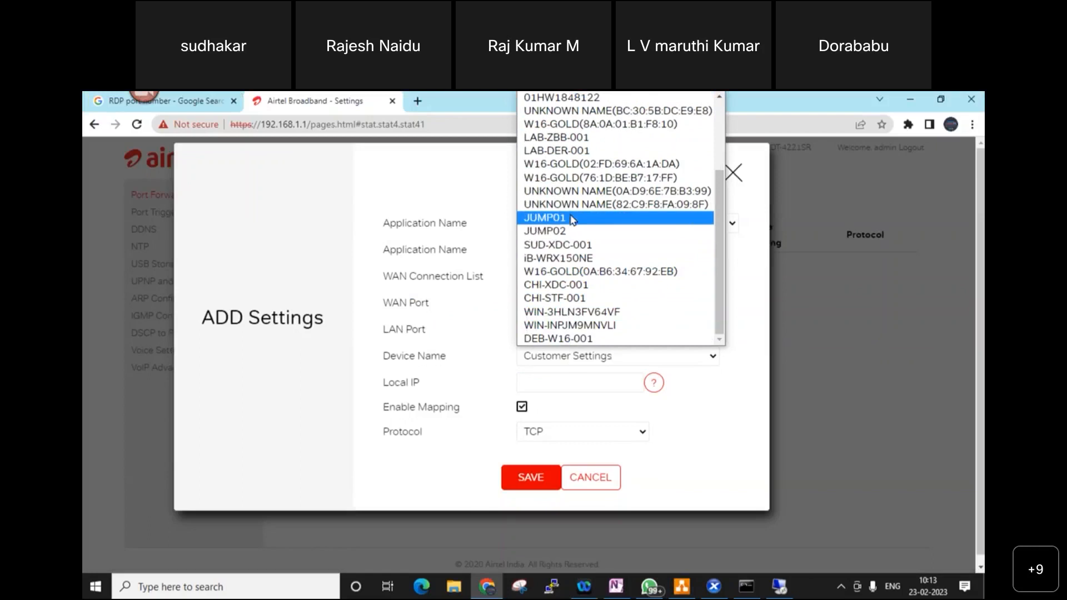
scroll(572, 220, up, 3)
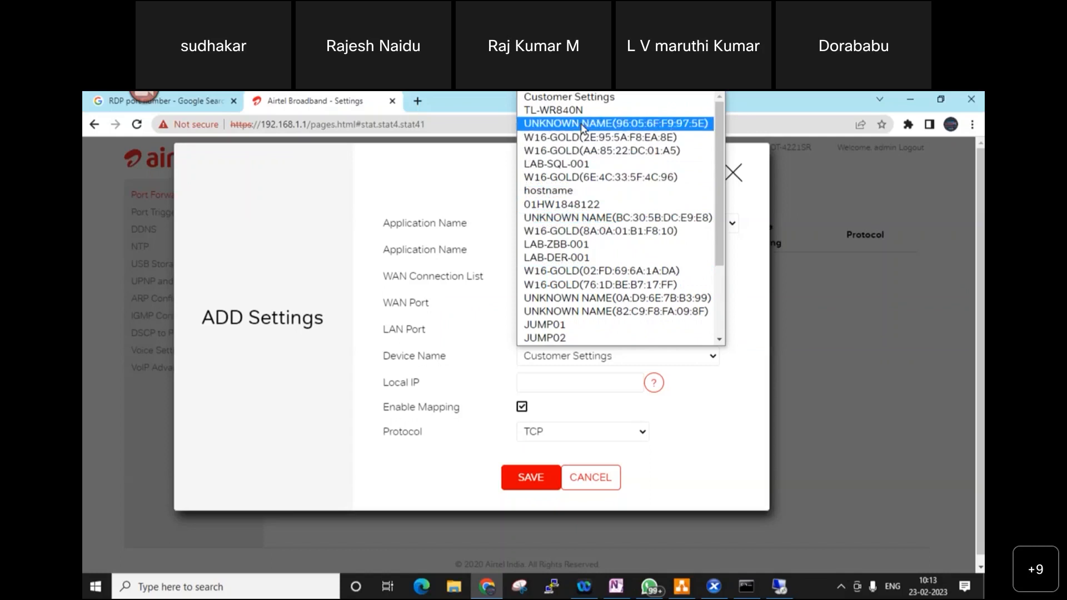
scroll(611, 261, down, 3)
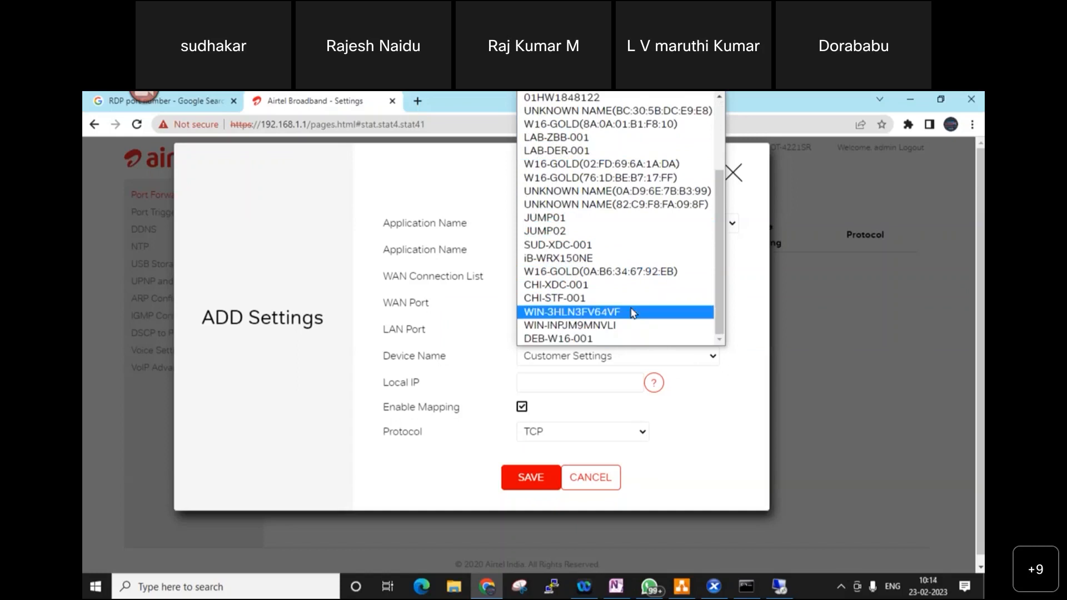
click(750, 461)
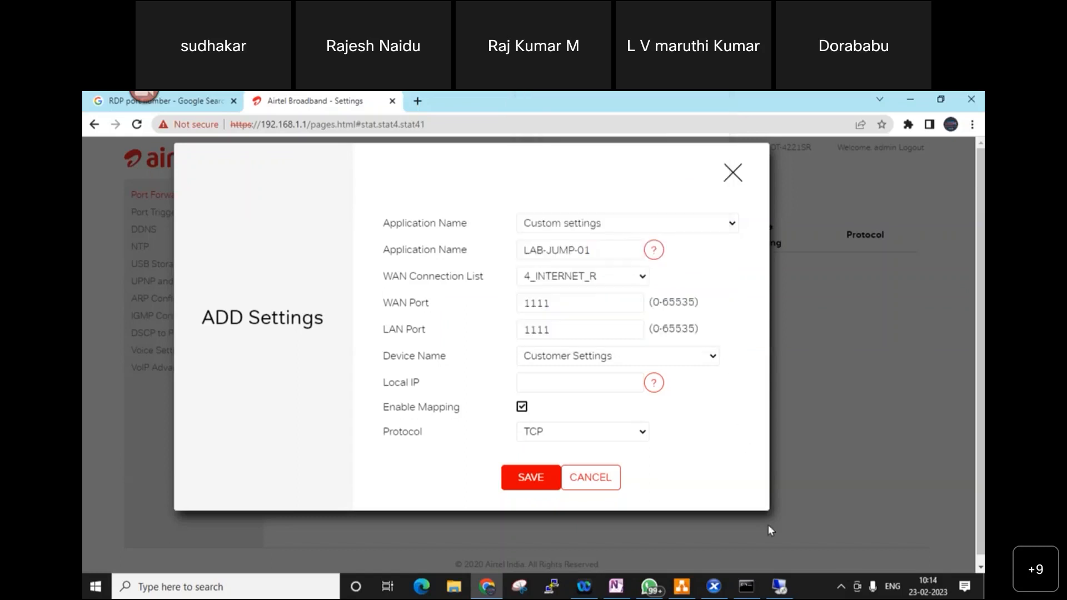
mouse_move(786, 595)
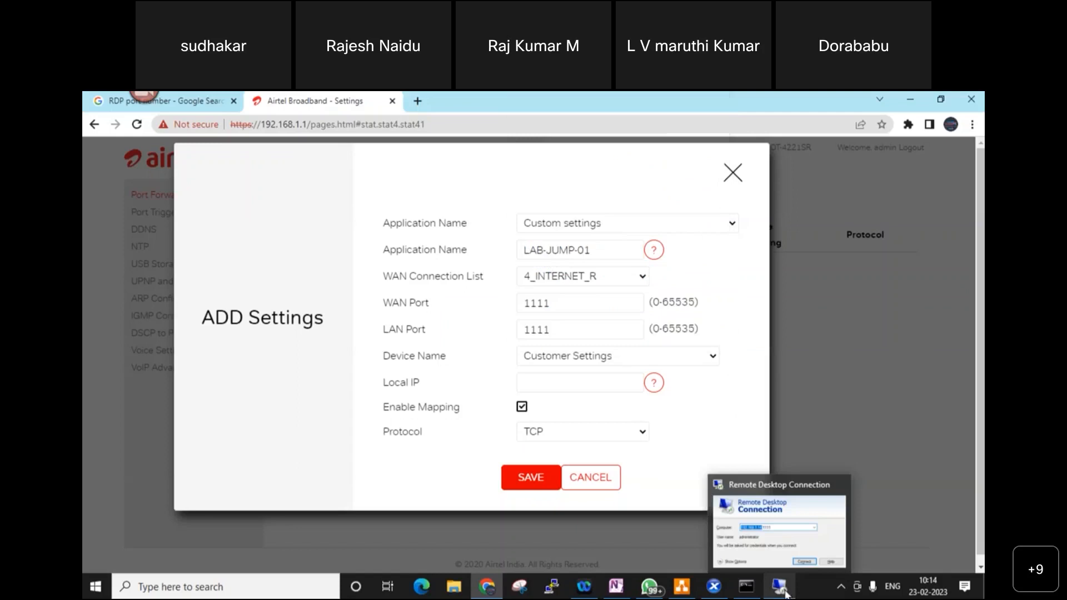
click(713, 591)
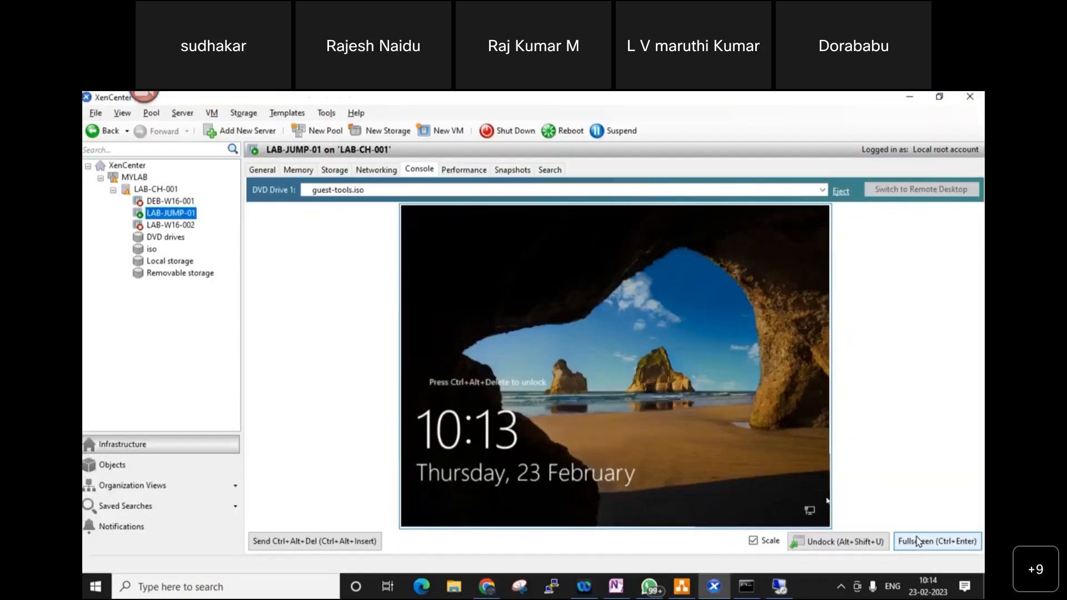
- Make LAB-JUMP-01's console full screen and sign in as Administrator with the account password
click(913, 547)
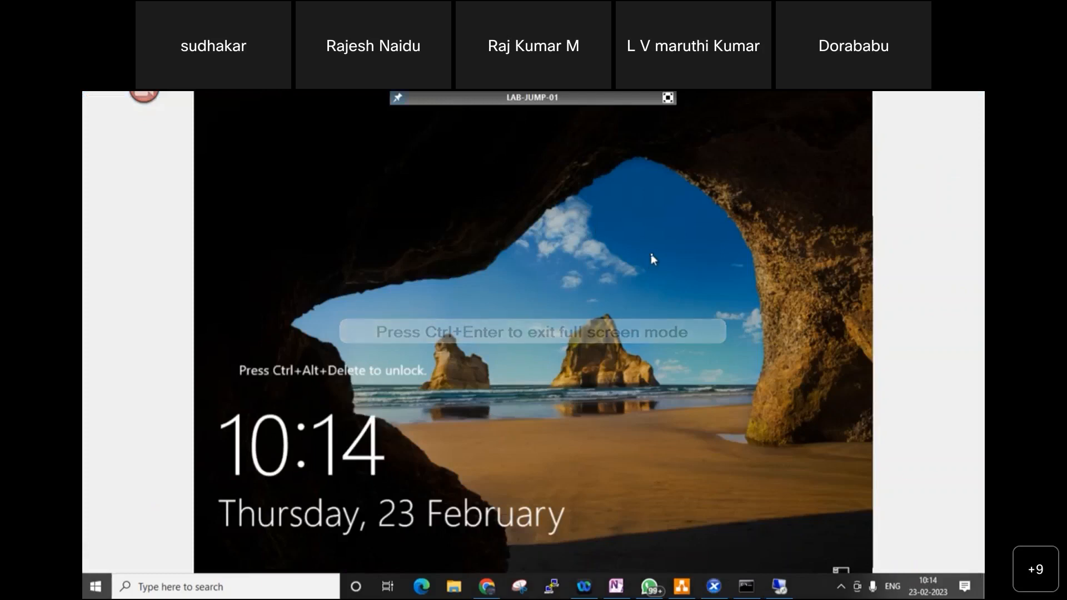
key(ctrl+alt+End)
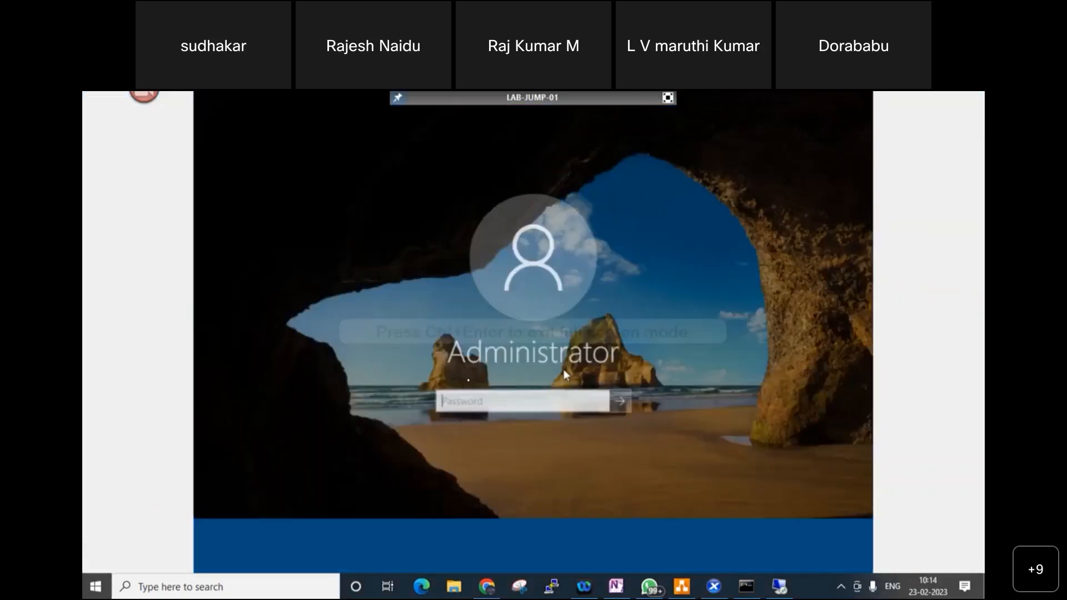
text(**********)
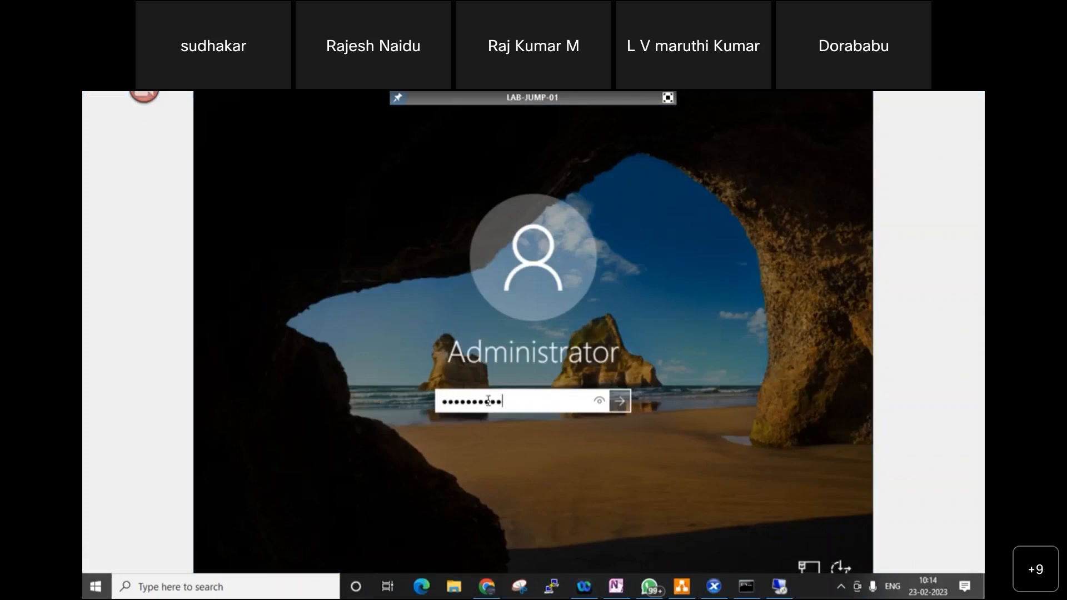
key(Return)
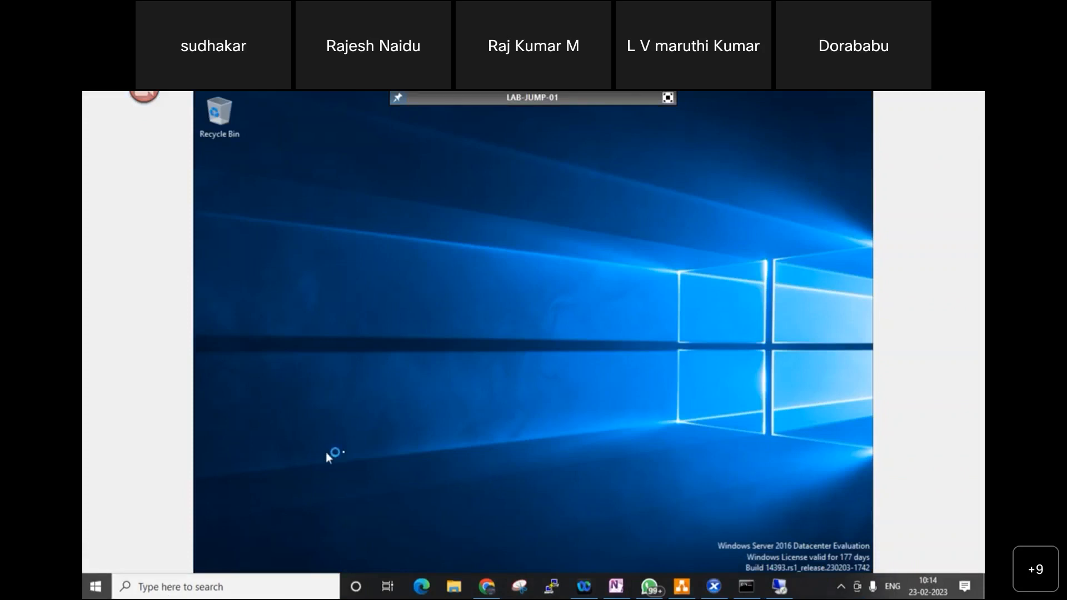
- Open a command prompt on LAB-JUMP-01 via the Start menu's Run with cmd
right_click(346, 451)
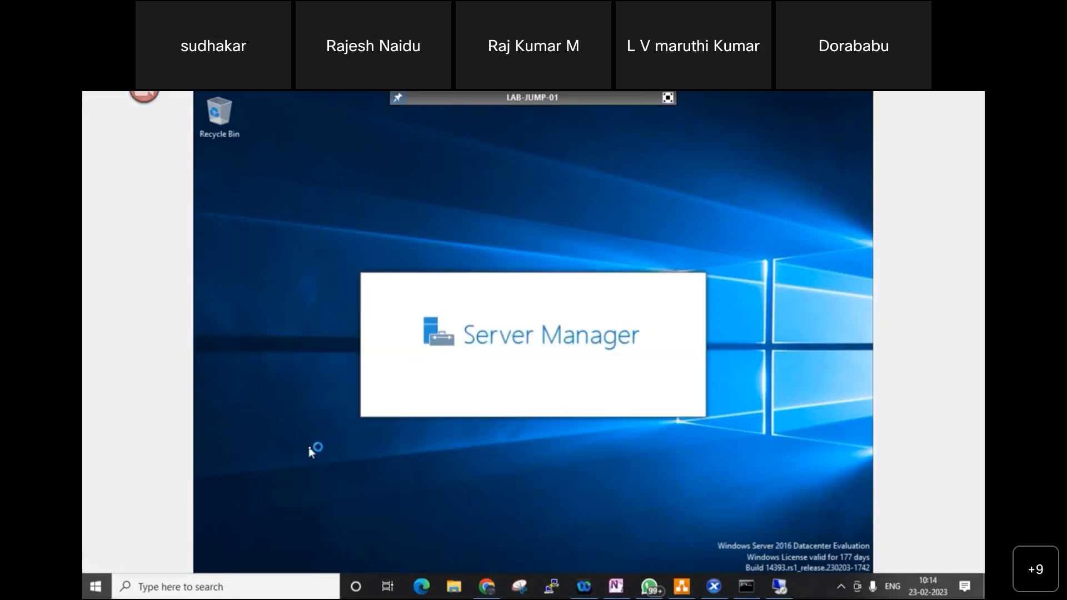
right_click(795, 592)
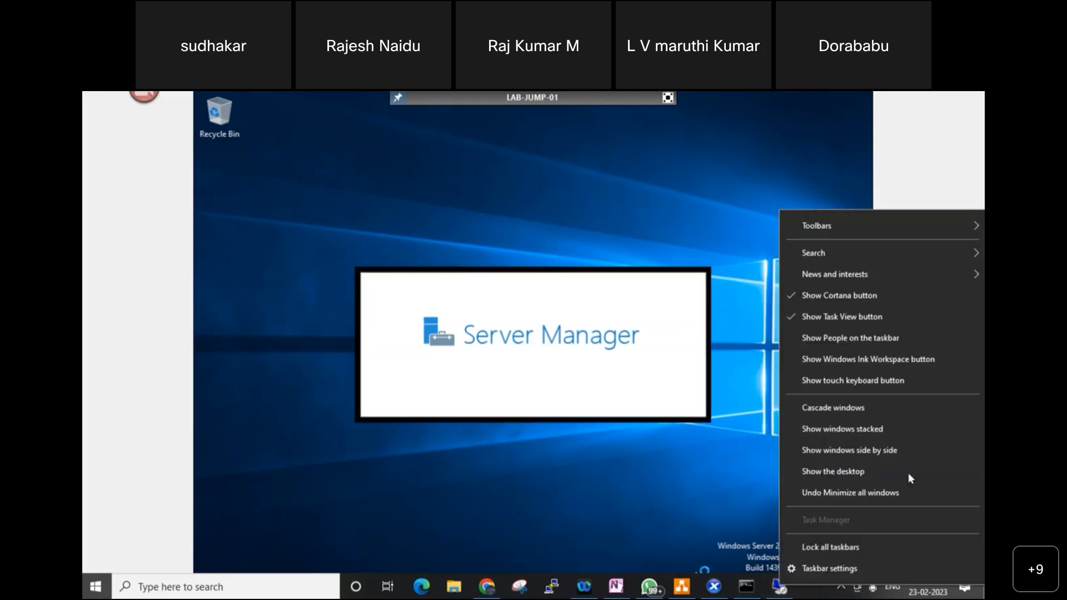
click(698, 465)
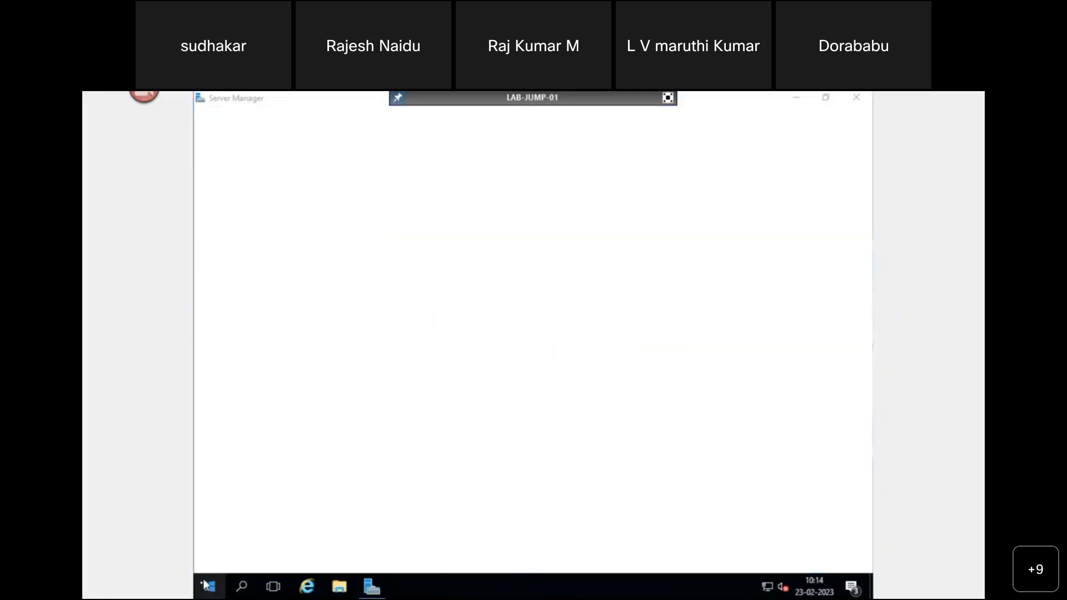
right_click(207, 585)
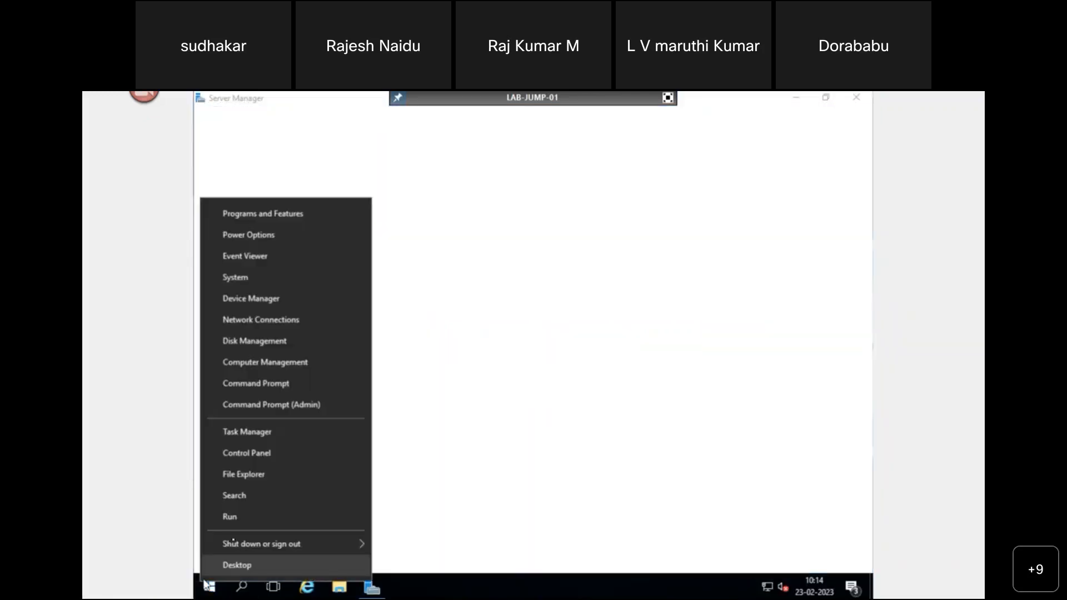
click(239, 516)
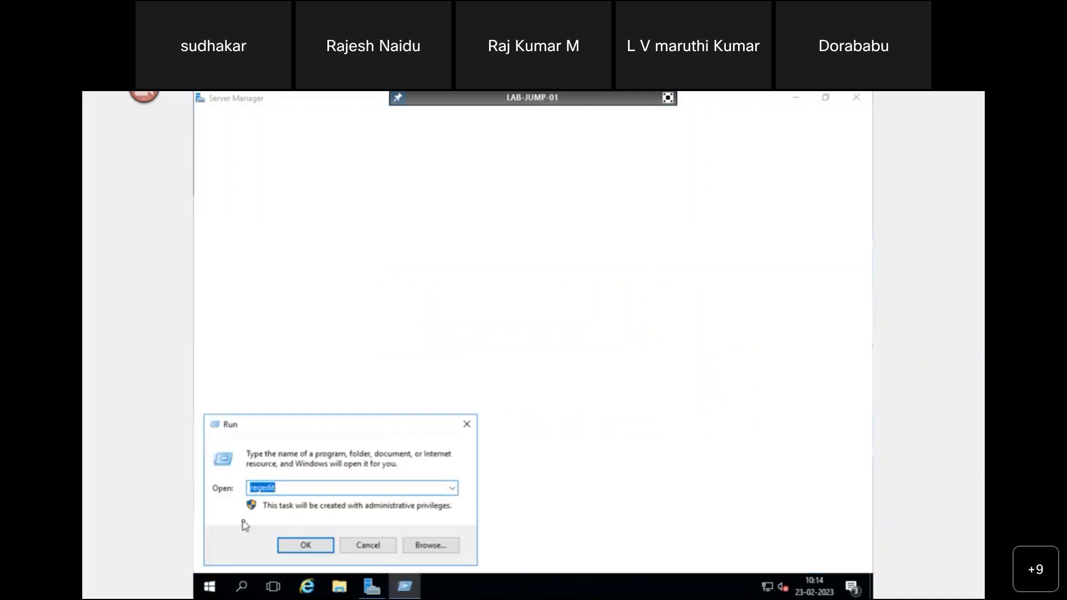
text(cmd)
key(Return)
- Run ipconfig, then ipconfig /release to drop the 192.168.1.14 address
text(ipconfig)
key(Return)
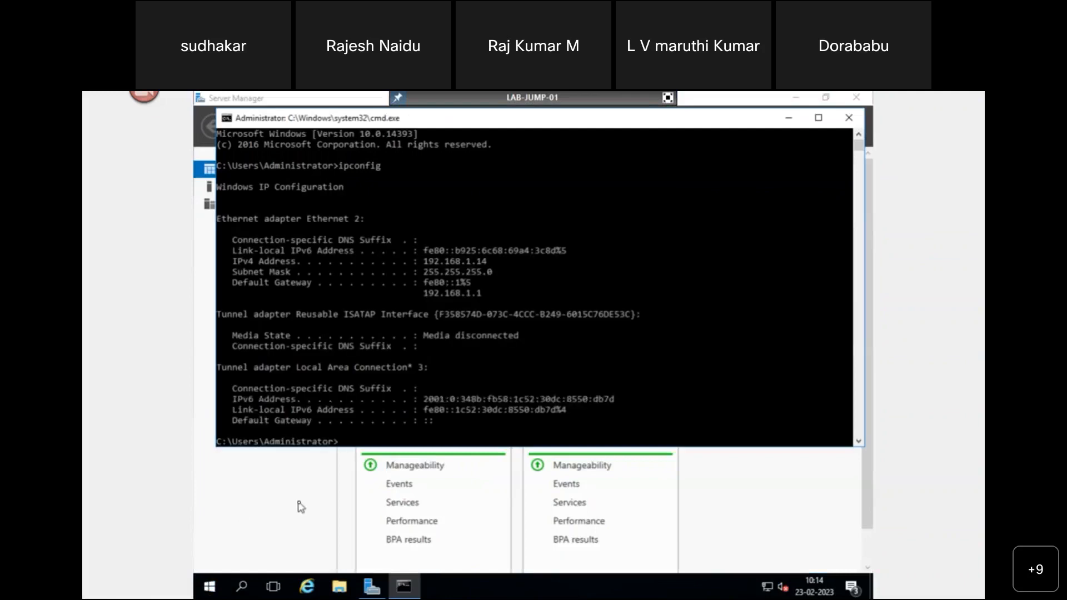
key(Up)
text(/re;ea)
key(BackSpace)
key(BackSpace)
key(BackSpace)
text(lease)
key(Return)
- Run ipconfig /renew to get the address back
key(Up)
key(BackSpace)
key(BackSpace)
key(BackSpace)
key(BackSpace)
key(BackSpace)
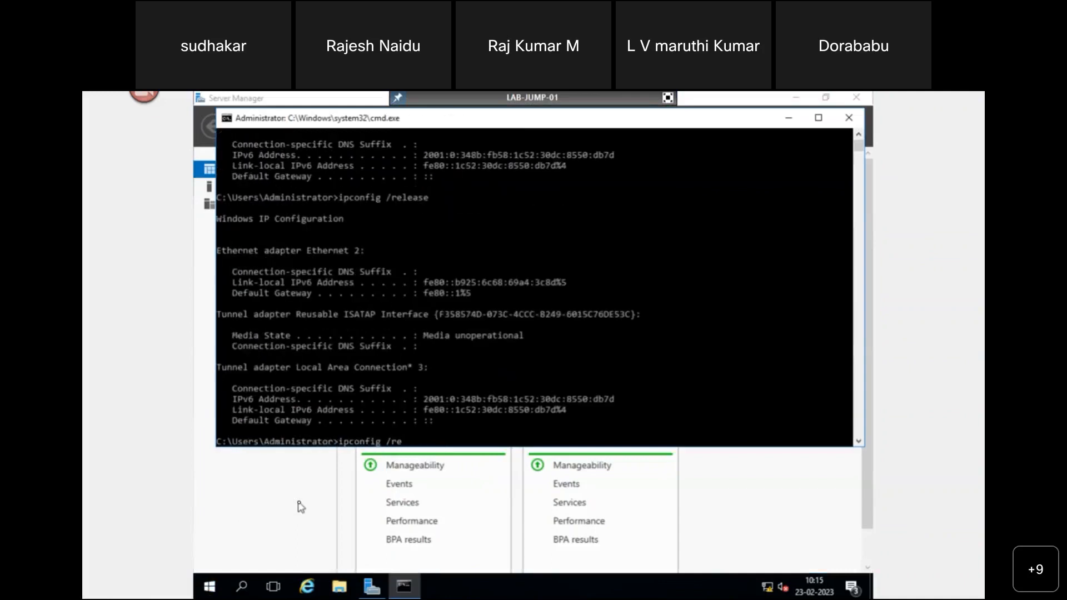
text(new)
key(Return)
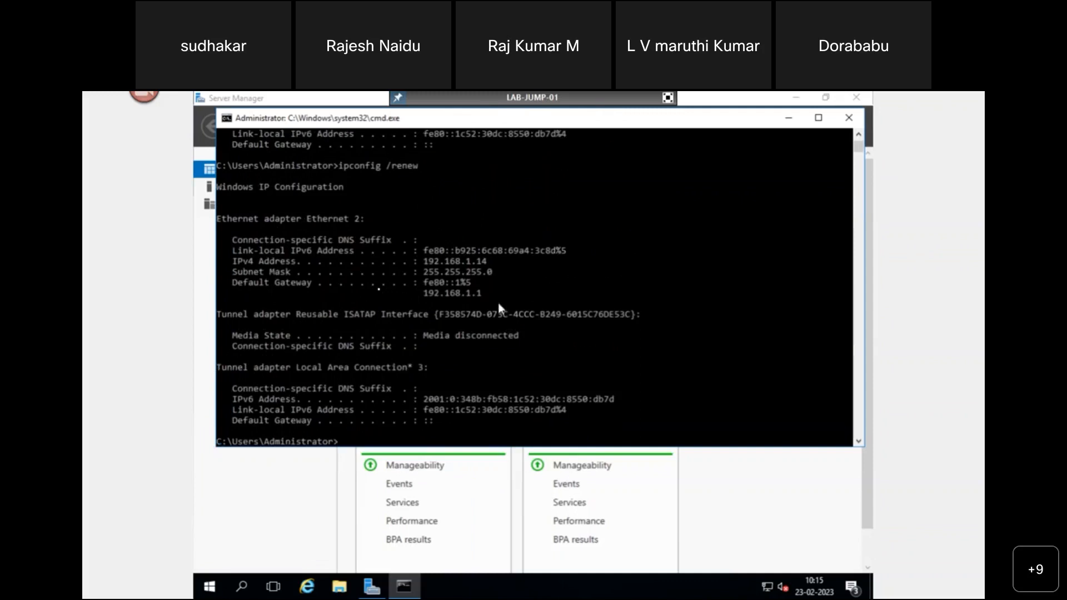
- Back in the router form, check the Device Name list, then cancel the unsaved LAB-JUMP-01 rule
click(668, 98)
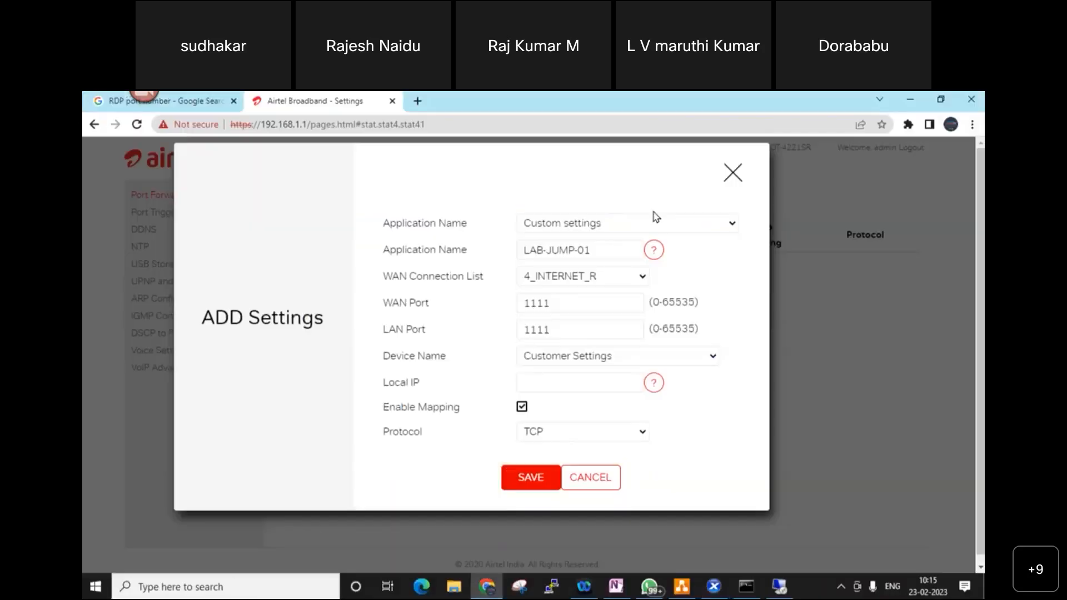
click(487, 586)
click(679, 363)
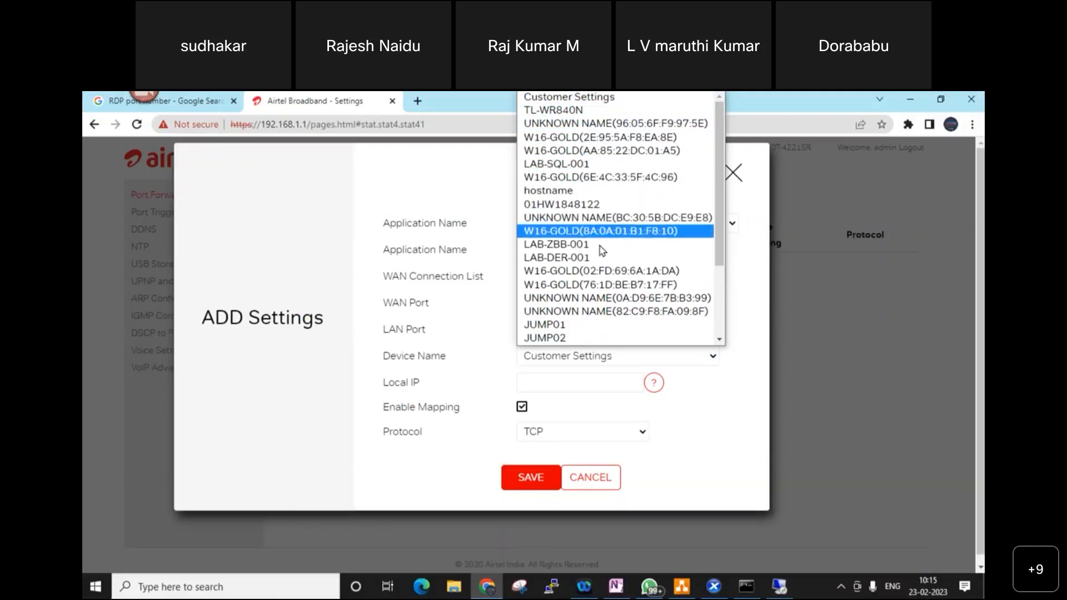
scroll(602, 287, down, 3)
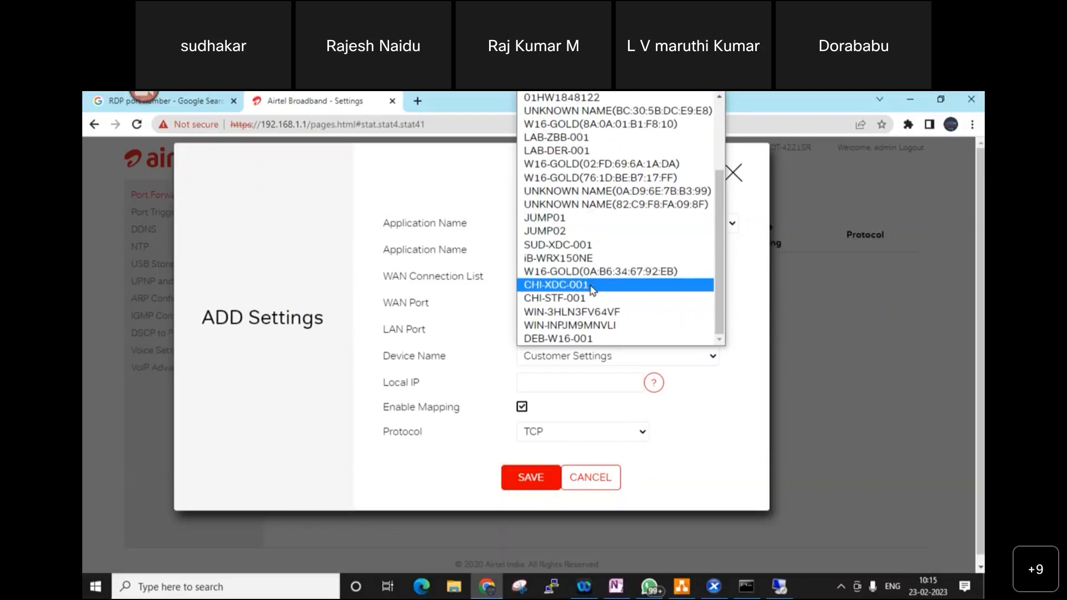
click(587, 470)
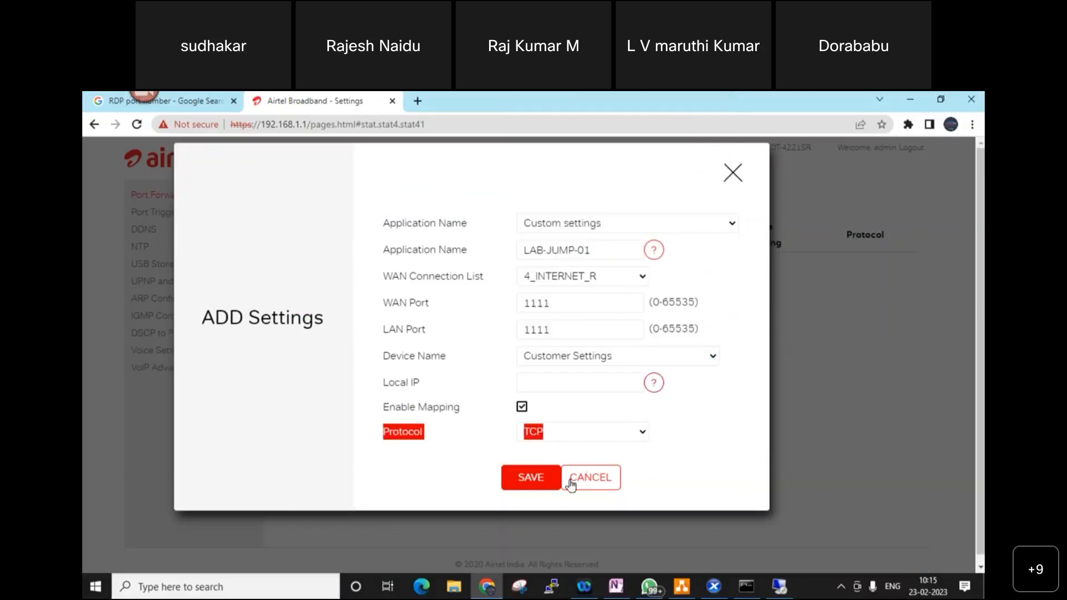
click(593, 484)
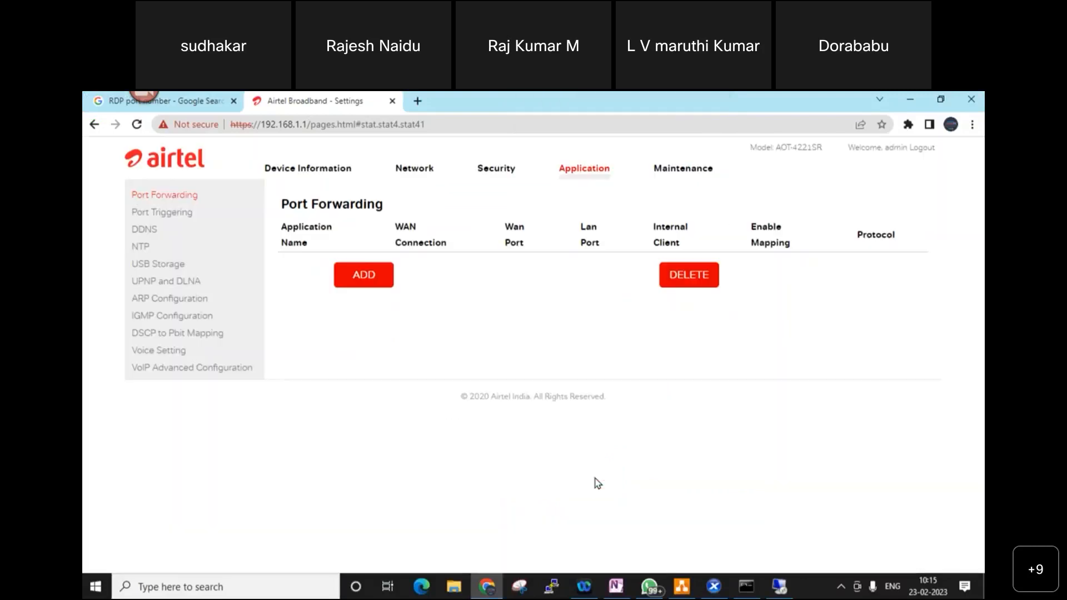
click(469, 121)
key(Return)
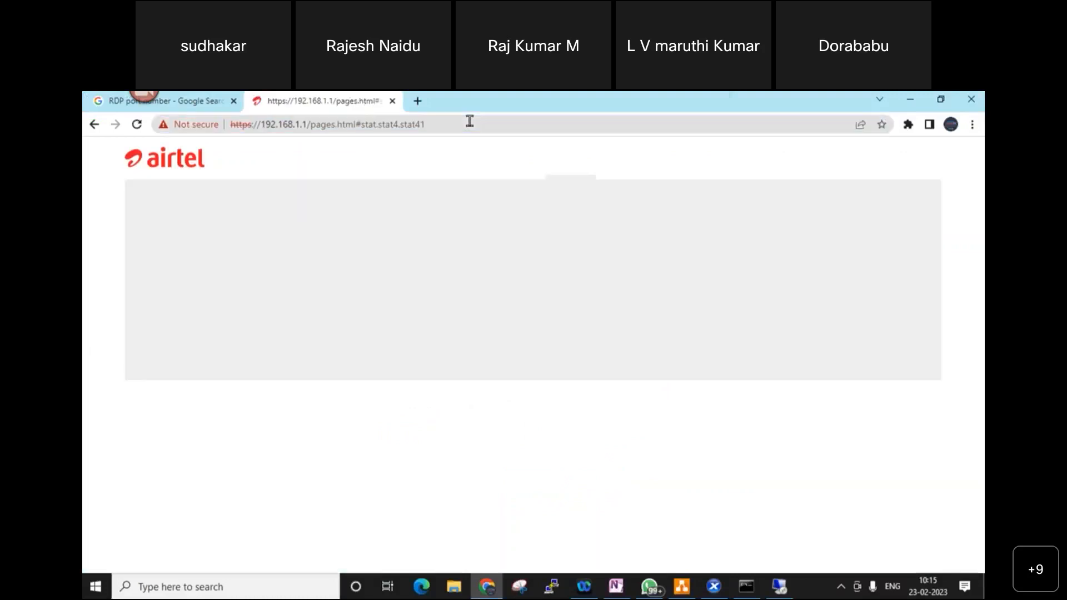
click(364, 278)
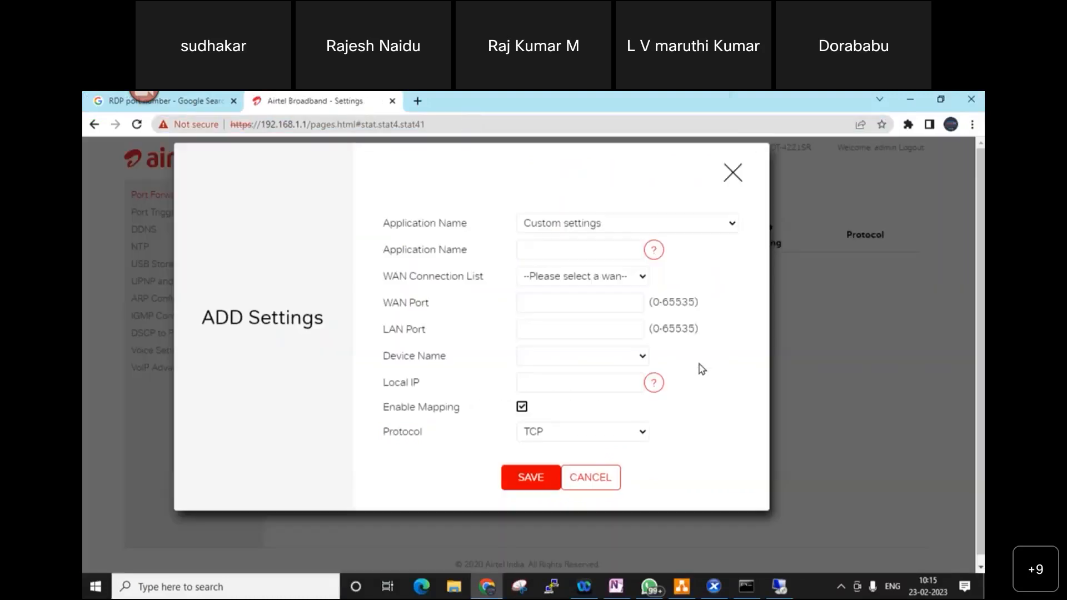
click(634, 364)
click(638, 355)
click(583, 249)
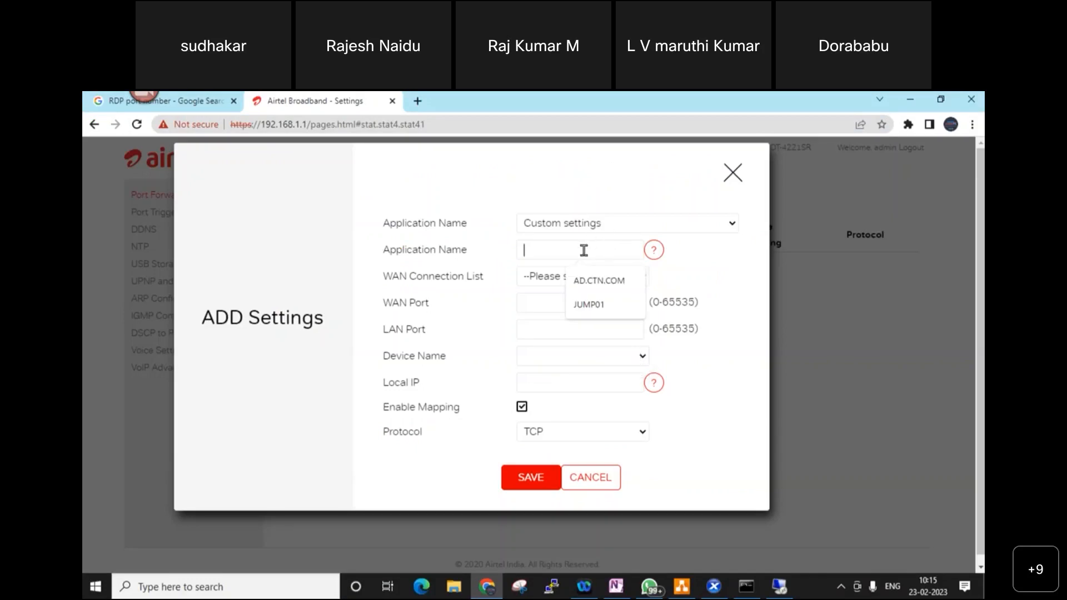
text(LAB-JUMP0)
key(BackSpace)
key(BackSpace)
text(01)
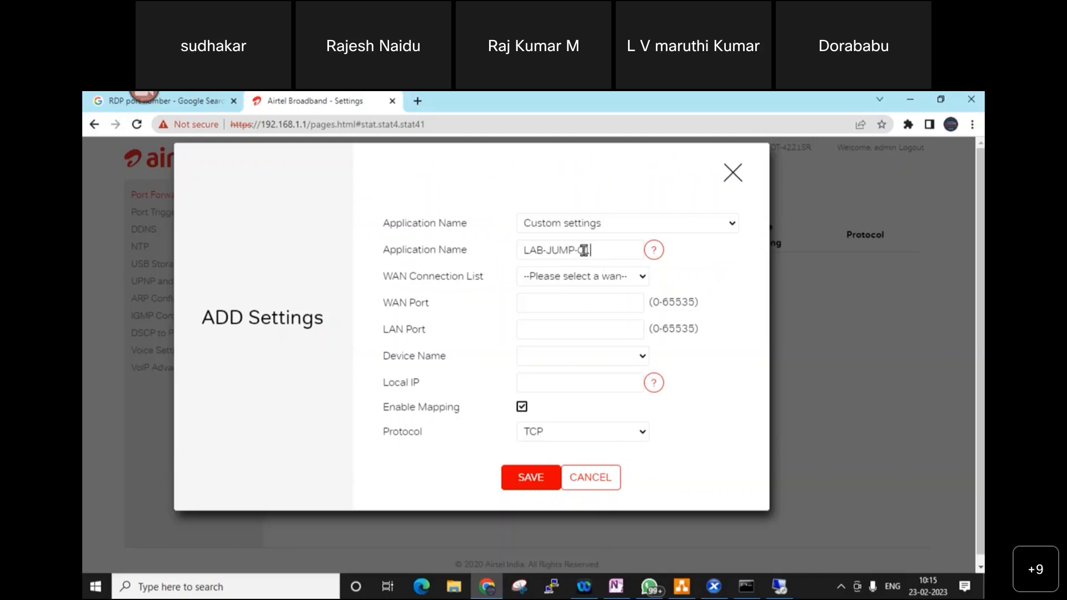
click(617, 277)
click(605, 307)
click(595, 301)
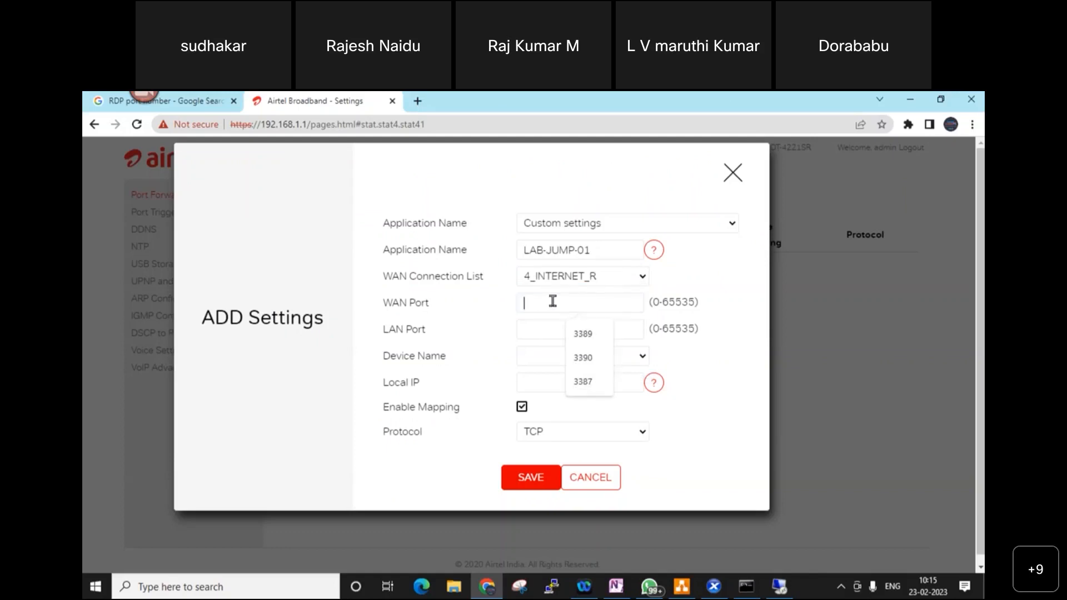
text(11111111)
click(585, 355)
click(626, 374)
click(628, 357)
click(672, 376)
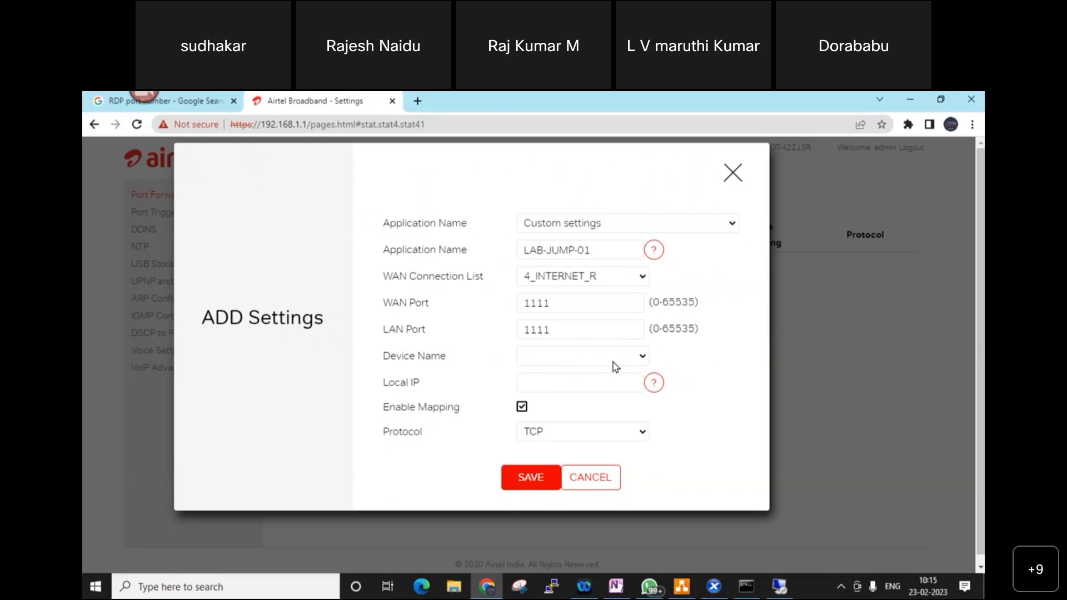
click(565, 382)
click(703, 419)
click(644, 228)
scroll(671, 372, down, 15)
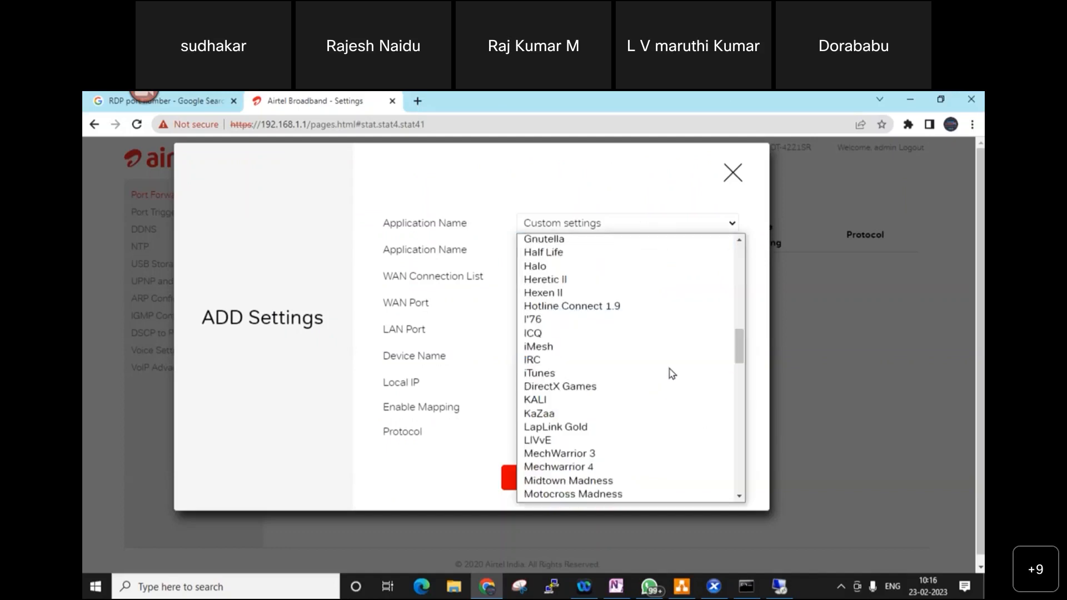
scroll(671, 374, down, 8)
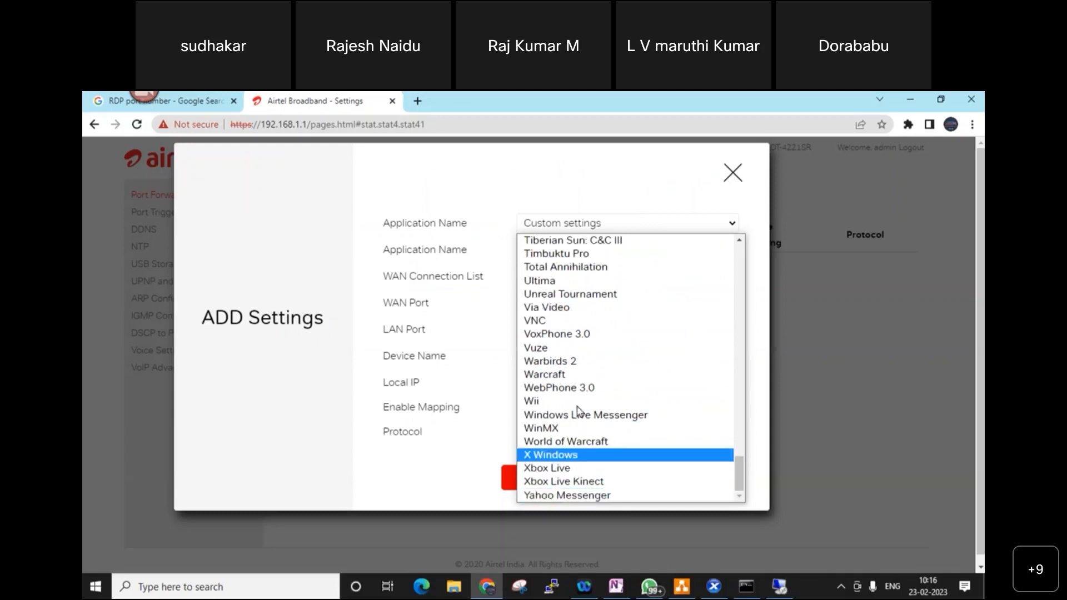
scroll(569, 340, up, 5)
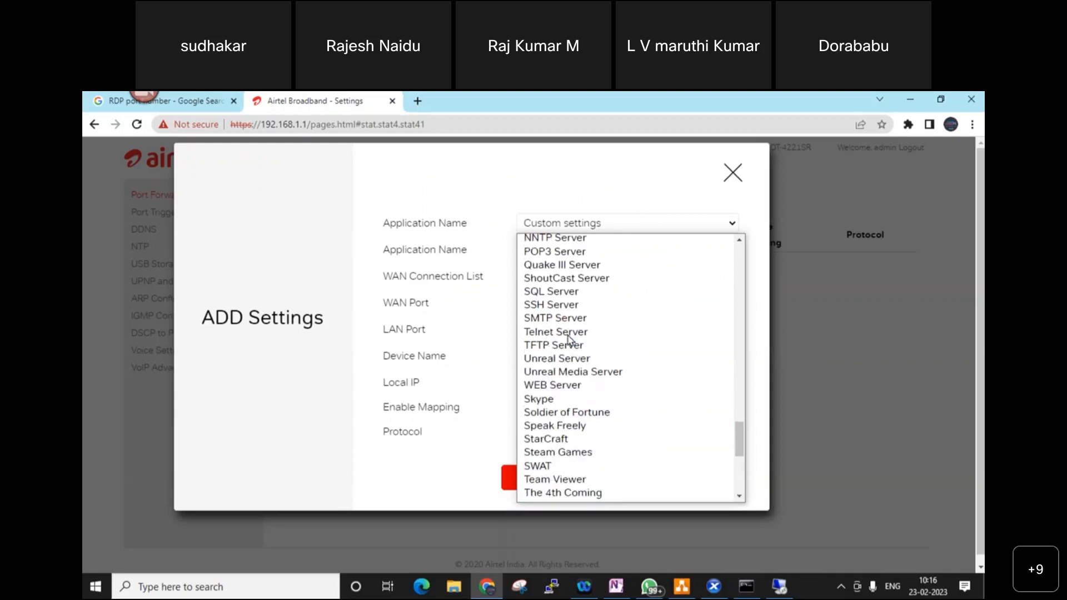
scroll(567, 267, up, 3)
click(654, 183)
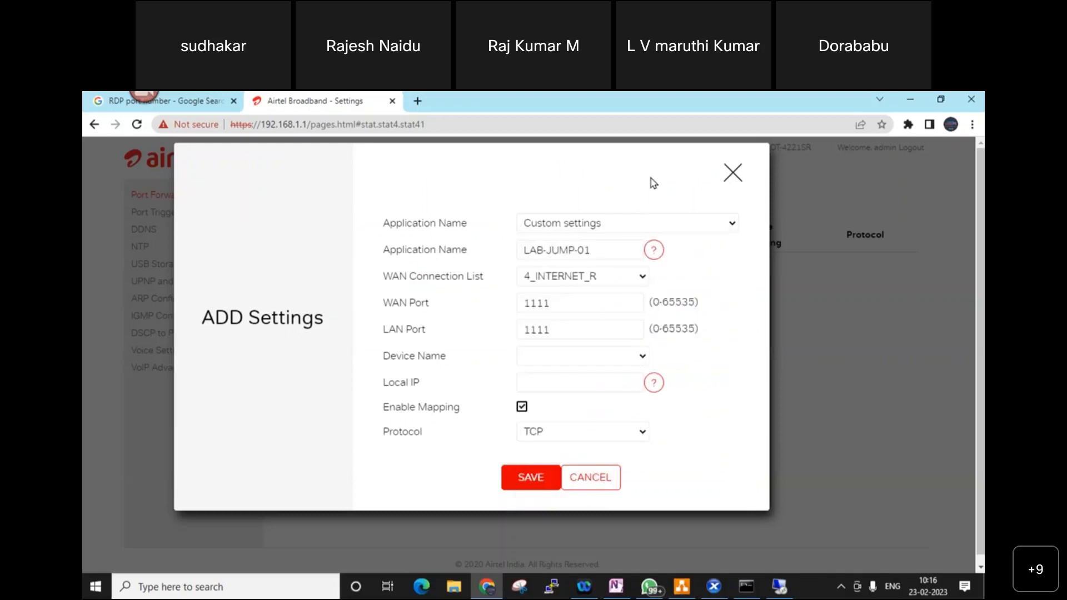
click(634, 356)
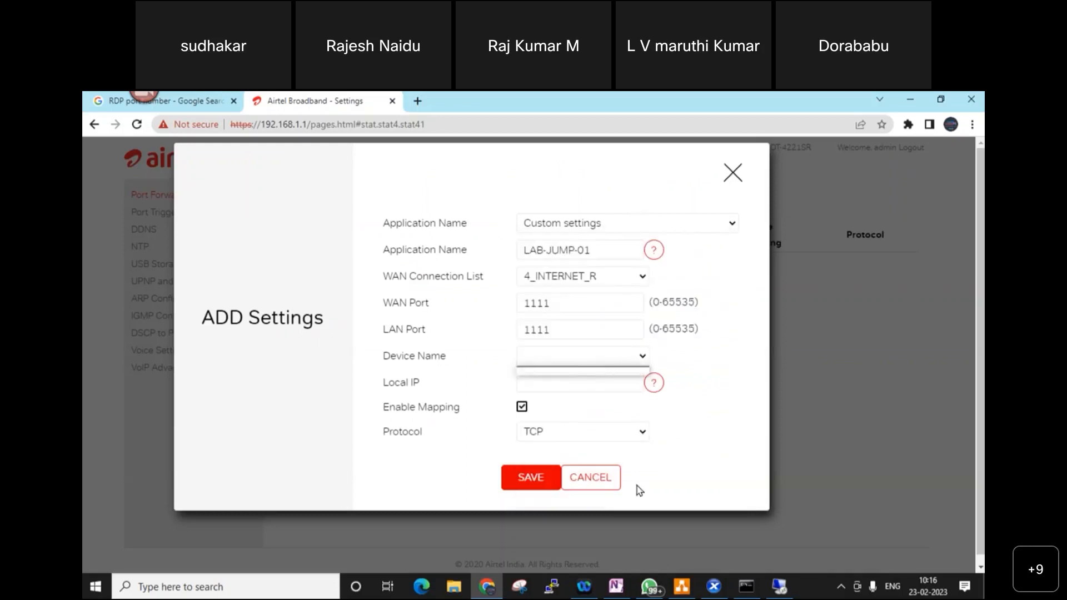
click(608, 482)
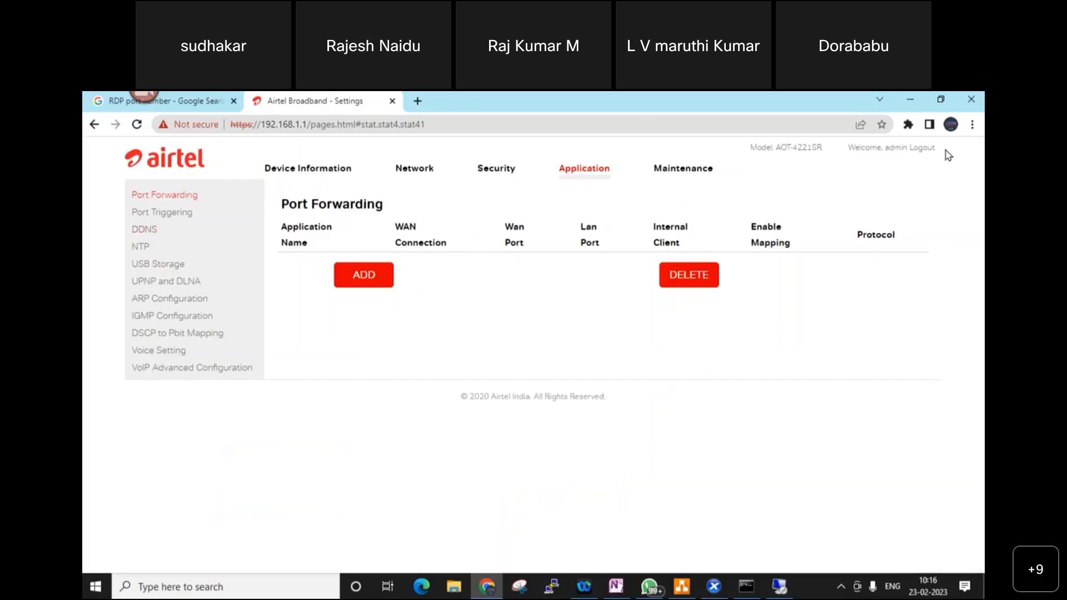
- Log out and back into the router, then start a new Port Forwarding rule
click(922, 148)
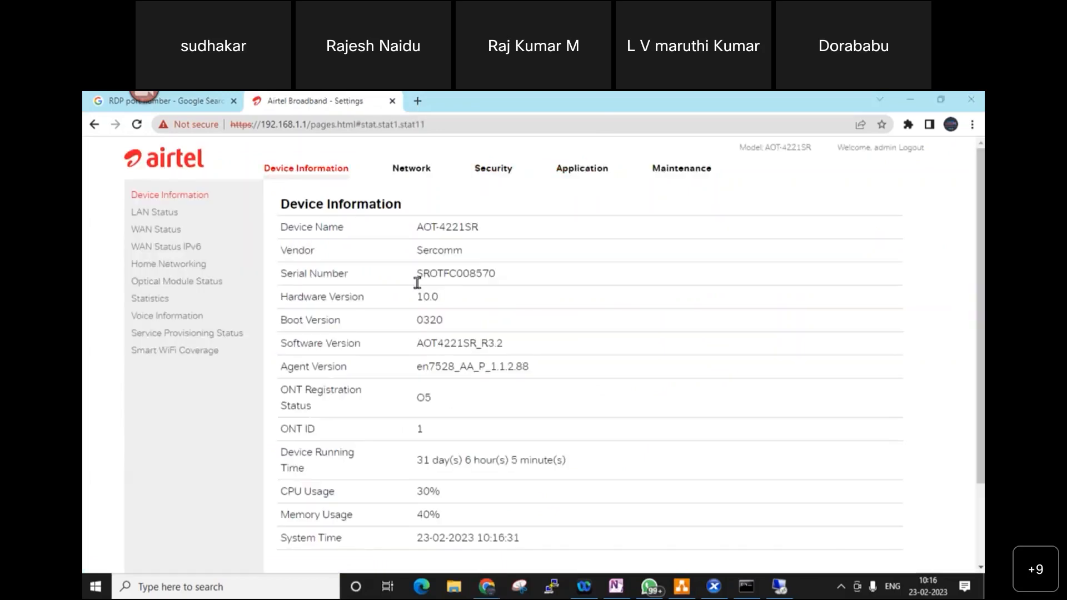
click(593, 169)
click(382, 280)
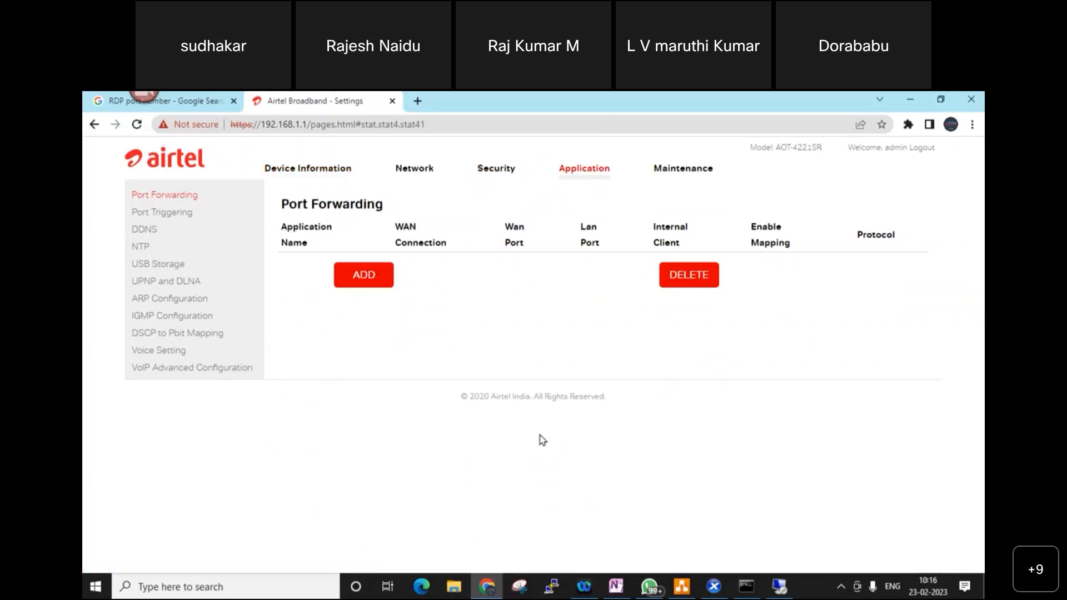
- Enter name LAB-JUMP-01, WAN connection 4_INTERNET_R, and external and internal ports 1111
click(558, 250)
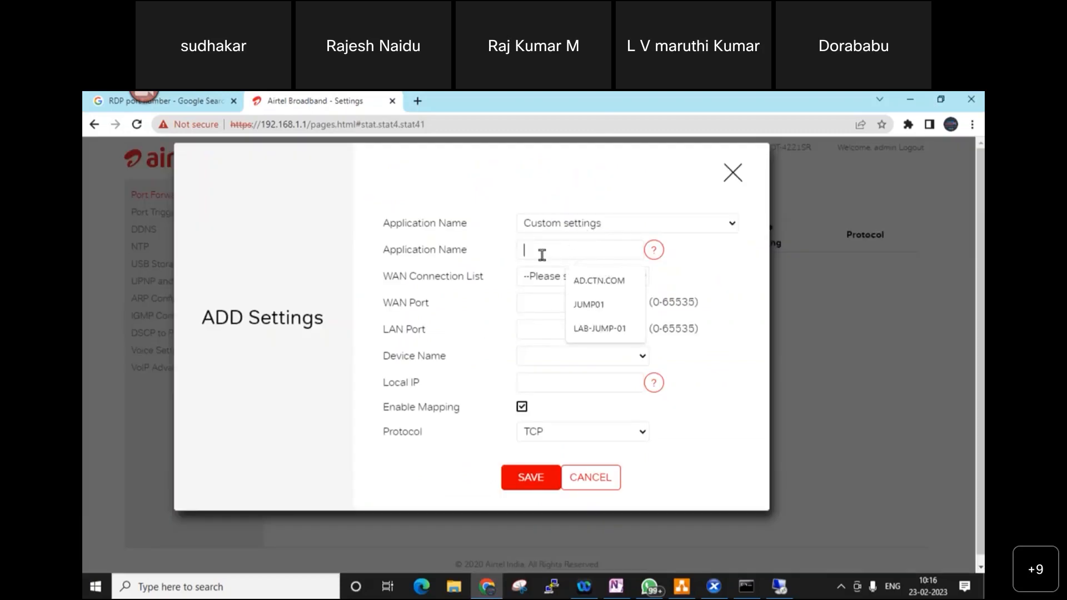
text(LAB-JUMP-01)
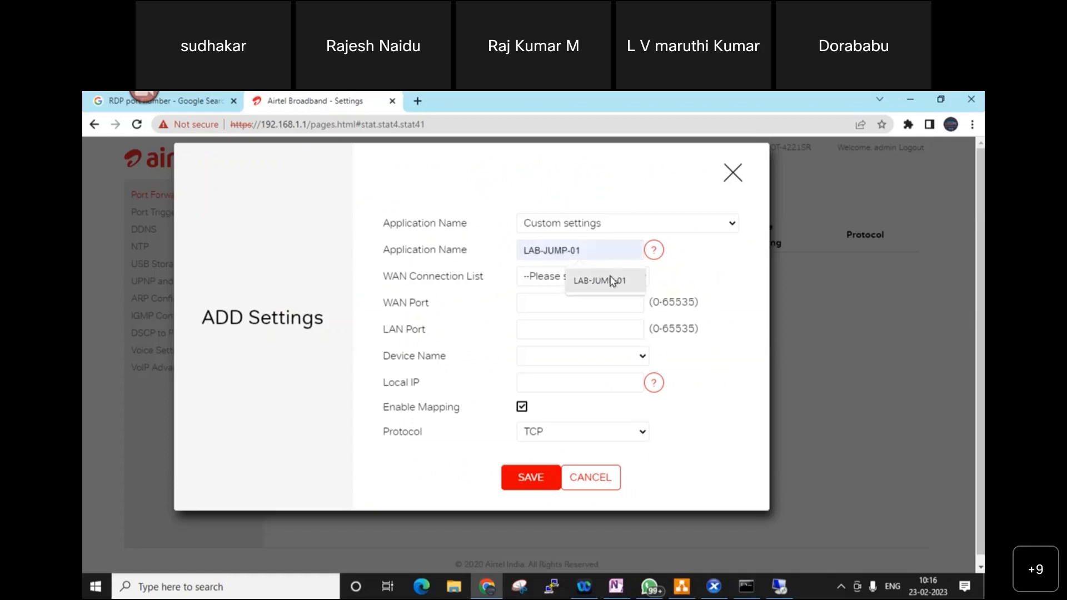
click(612, 281)
click(611, 277)
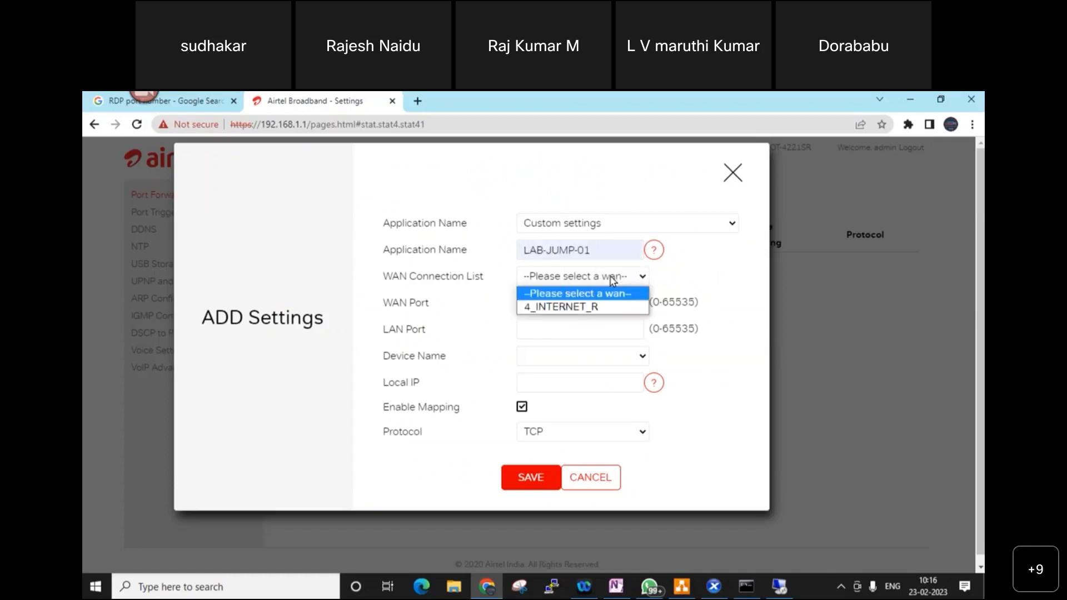
click(597, 306)
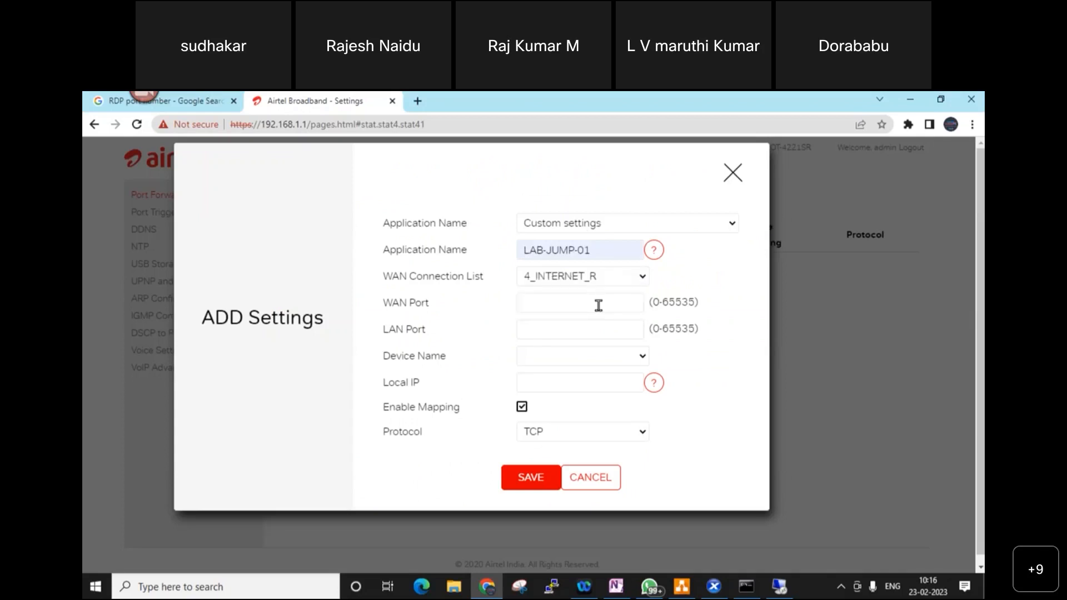
click(565, 305)
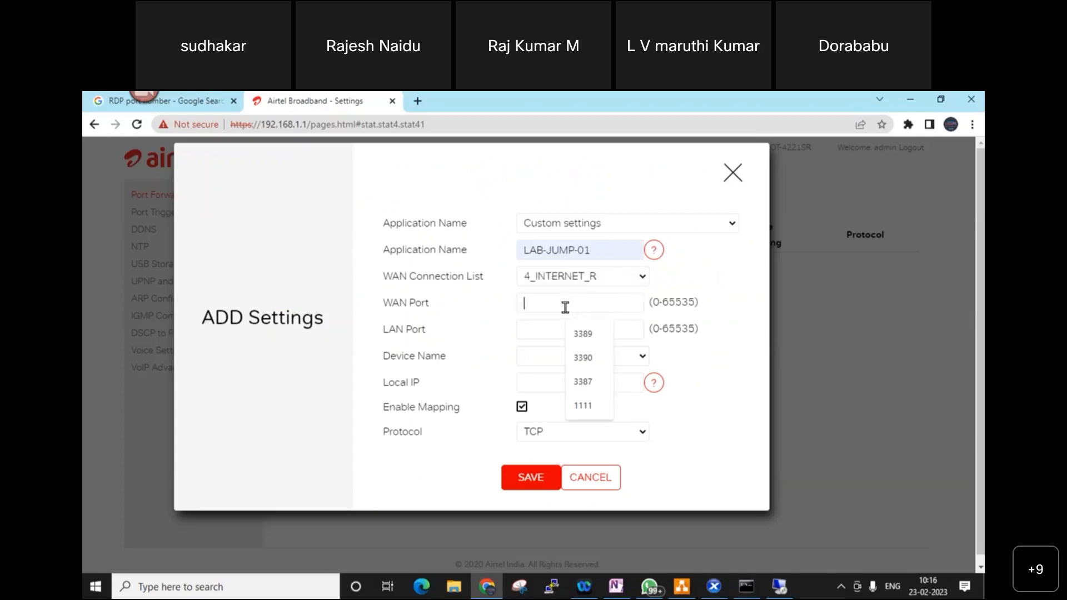
click(583, 406)
click(571, 327)
text(1111)
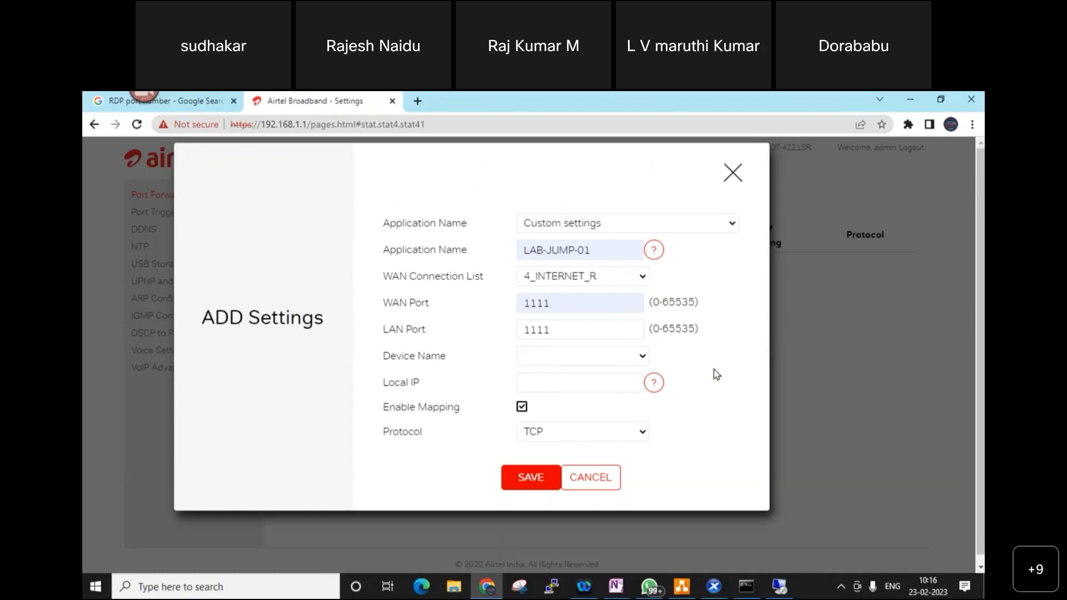
- Set local IP 192.168.1.14 and protocol ALL, and save the rule
click(635, 362)
click(556, 388)
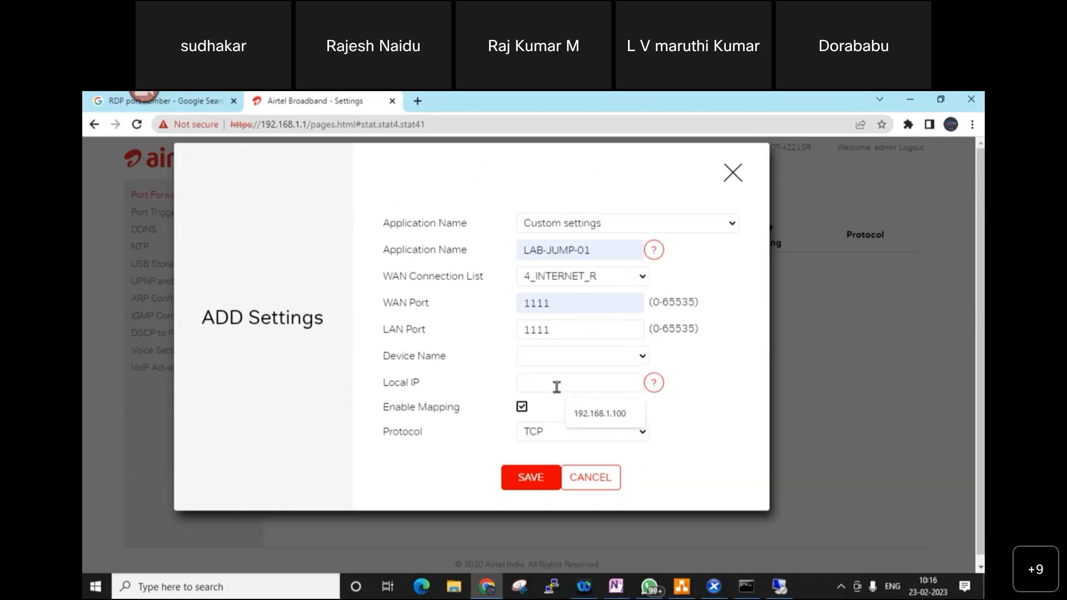
click(644, 360)
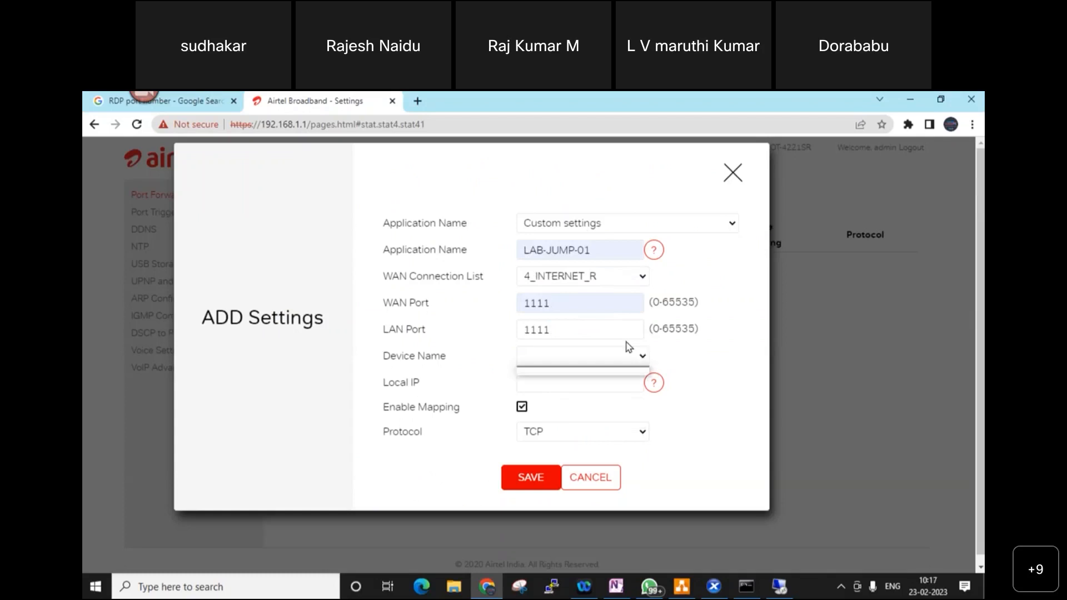
click(553, 388)
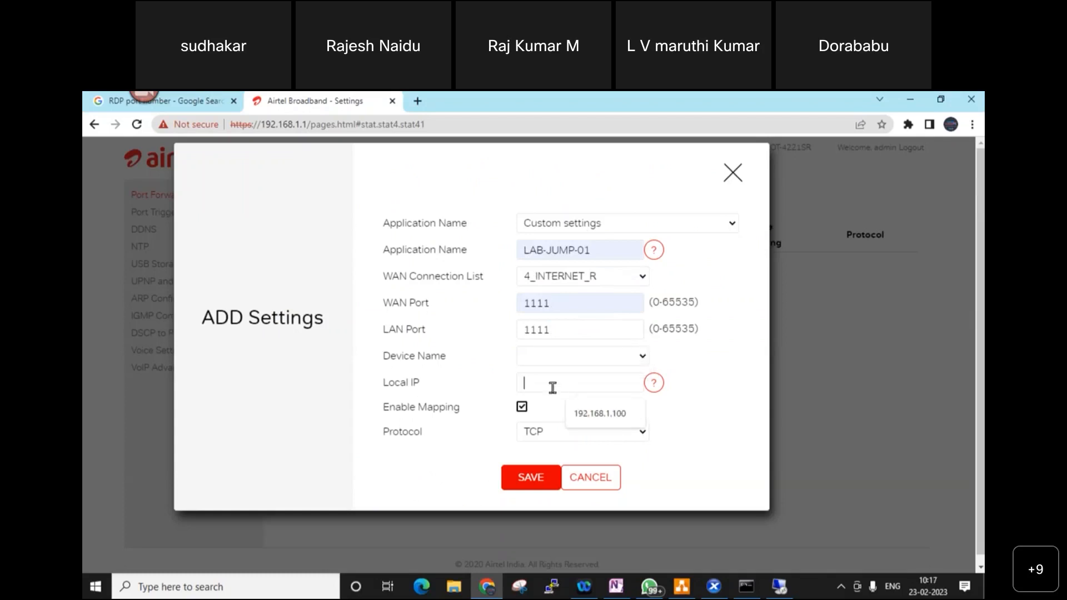
text(192.168.1.14)
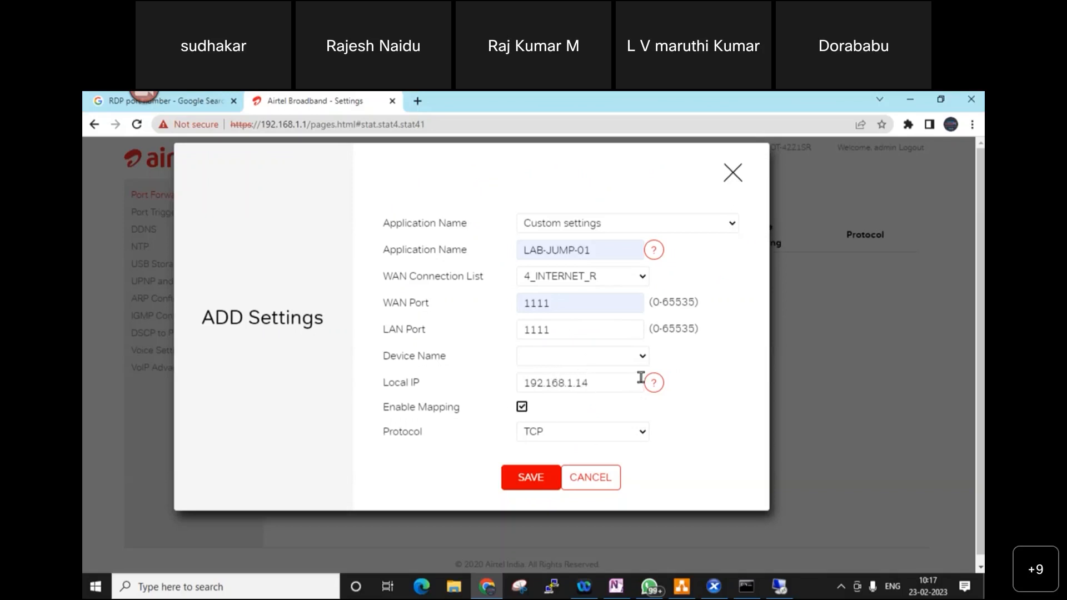
click(558, 432)
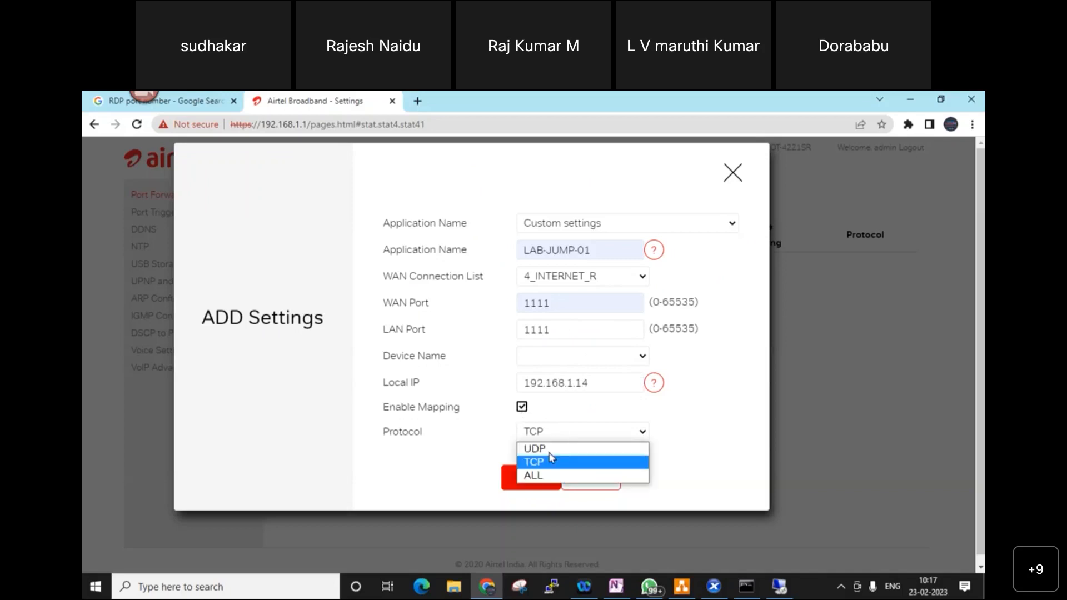
click(546, 472)
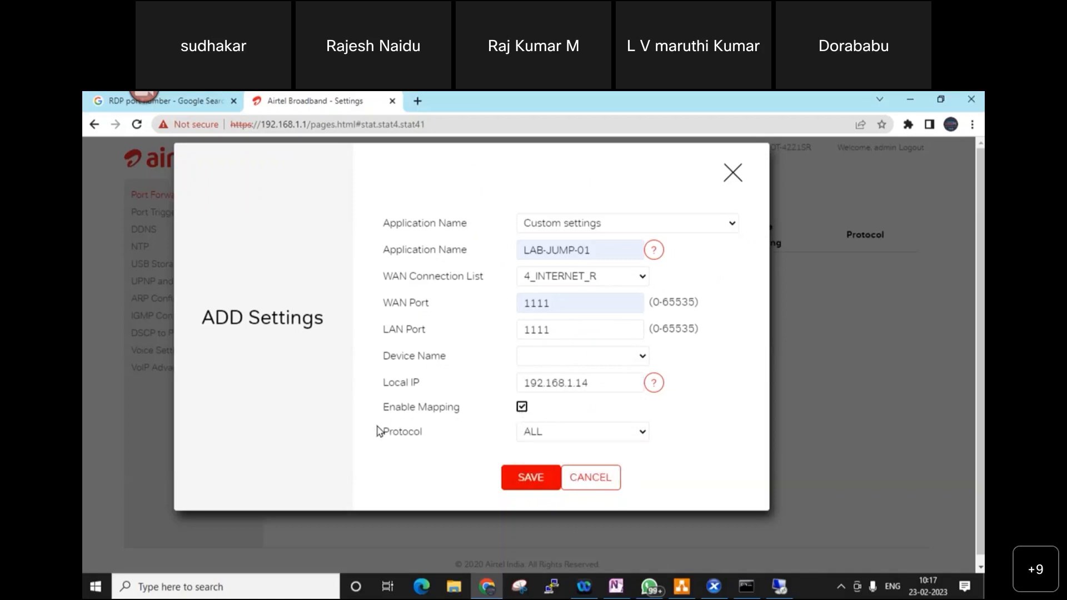
click(538, 477)
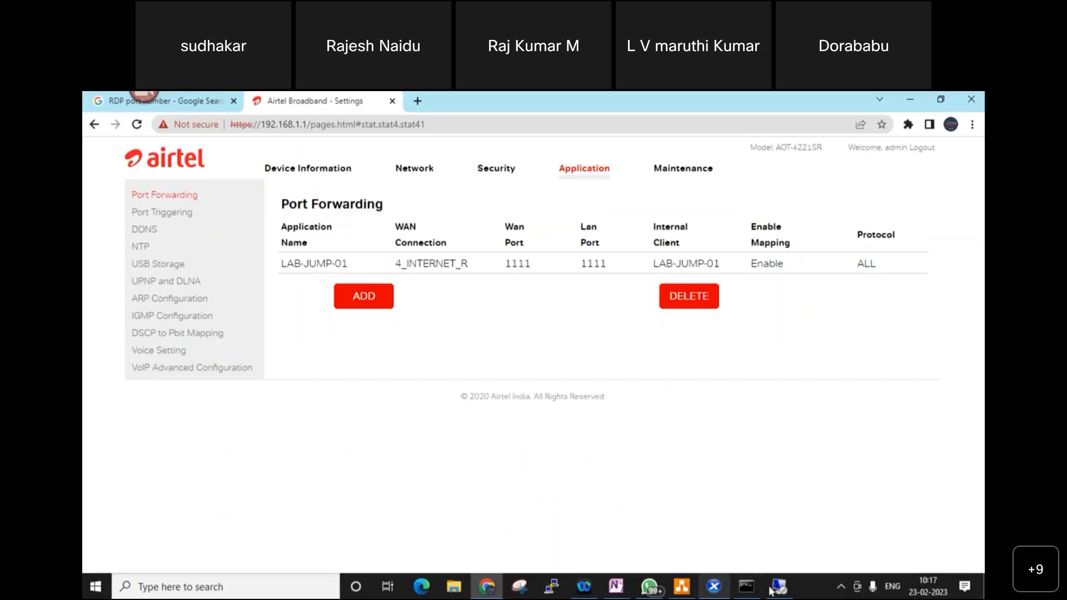
click(715, 587)
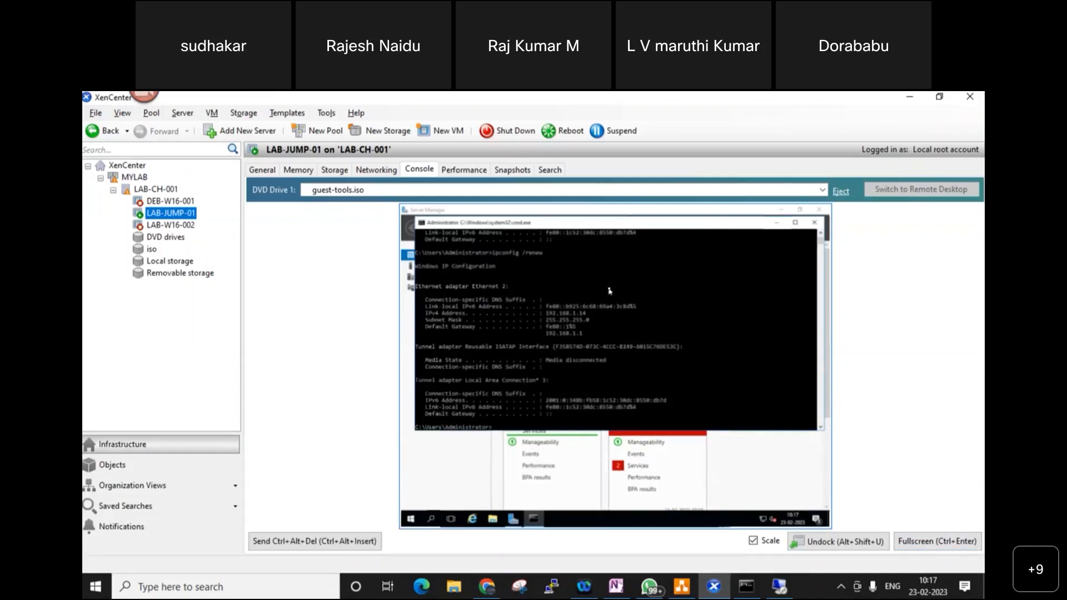
- Show the LAB-JUMP-01 console full screen, minimize the command prompt, and close Server Manager
click(933, 550)
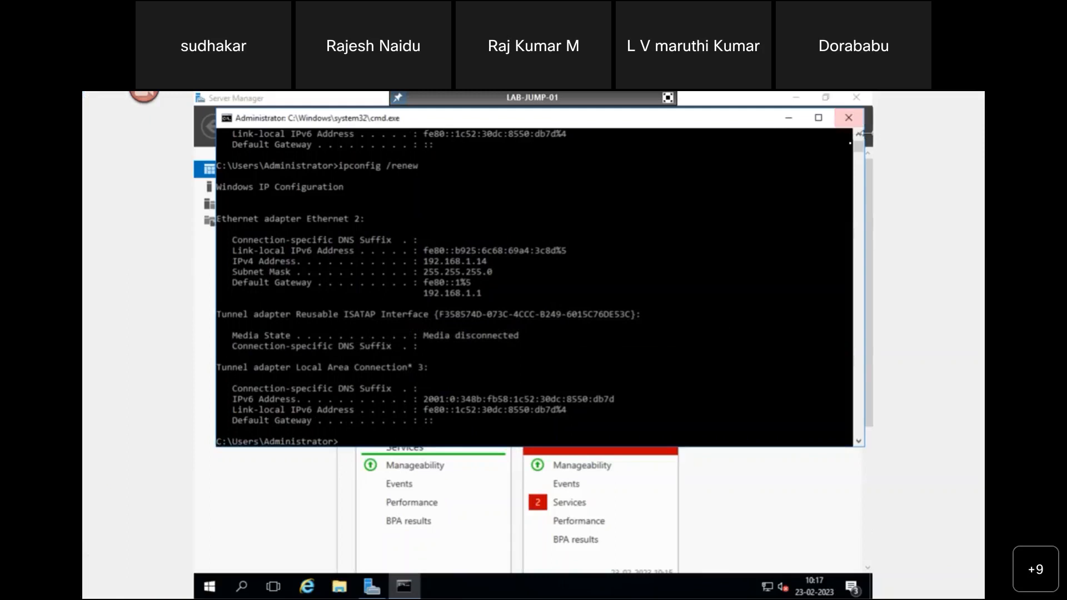
click(796, 124)
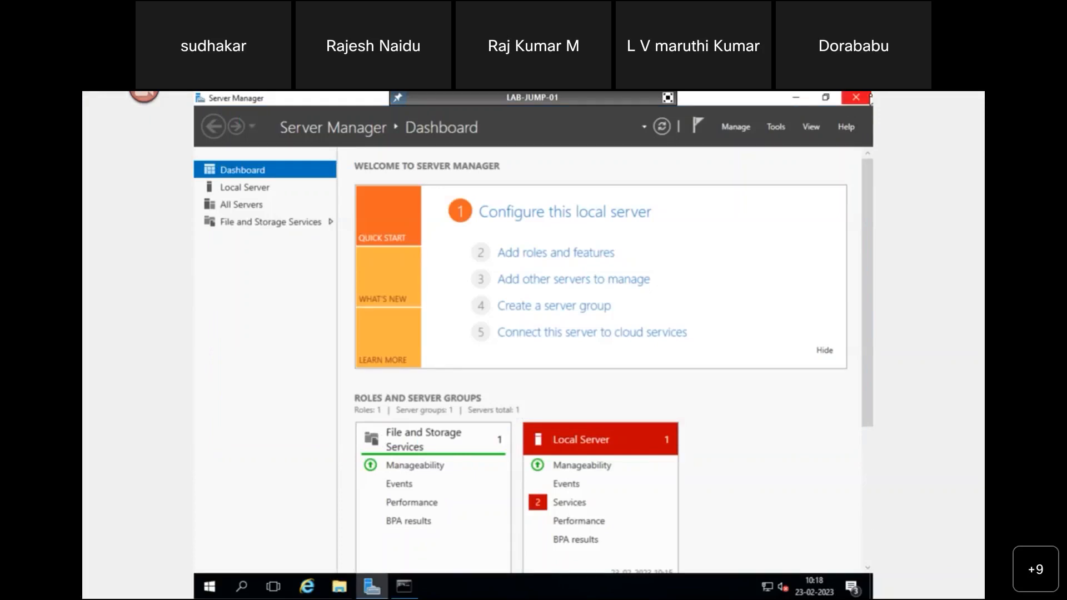
click(855, 98)
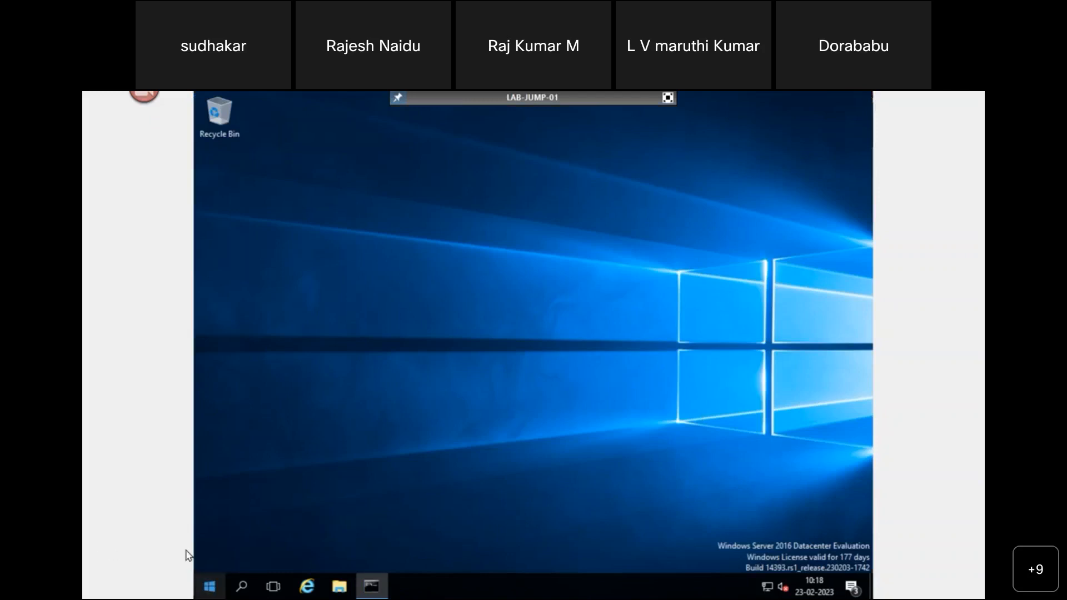
- Launch Control Panel with 'control' from Run and reach the Add a user account form
right_click(209, 584)
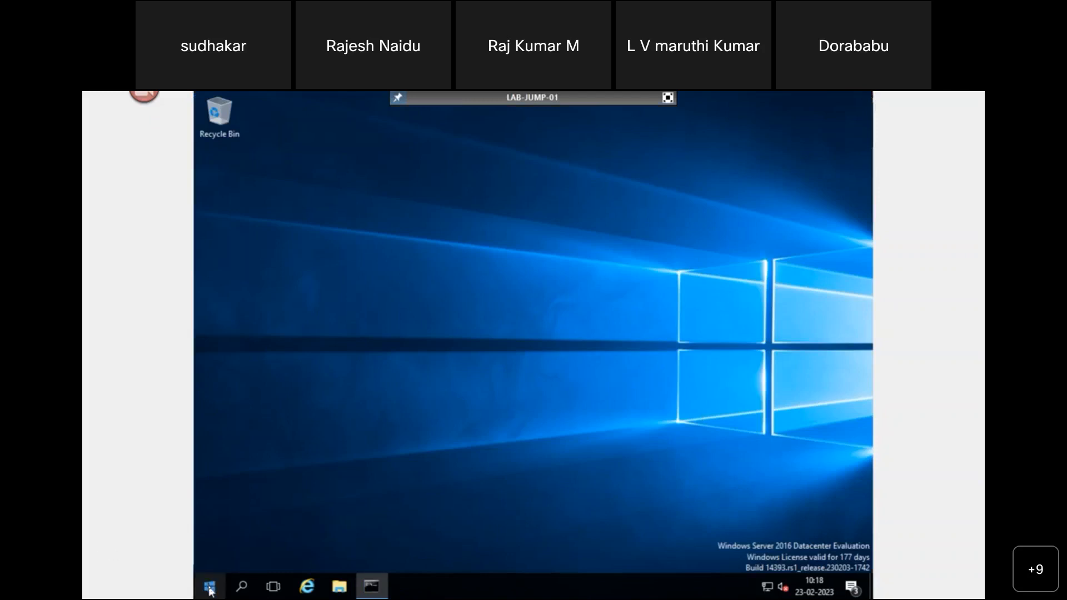
click(249, 521)
text(control)
key(Return)
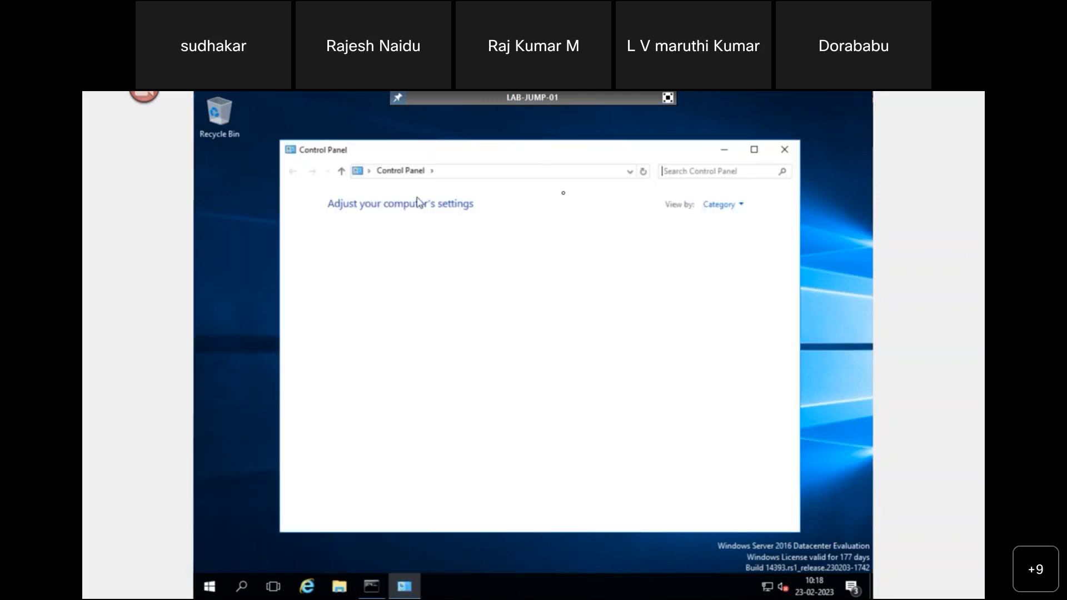
click(635, 243)
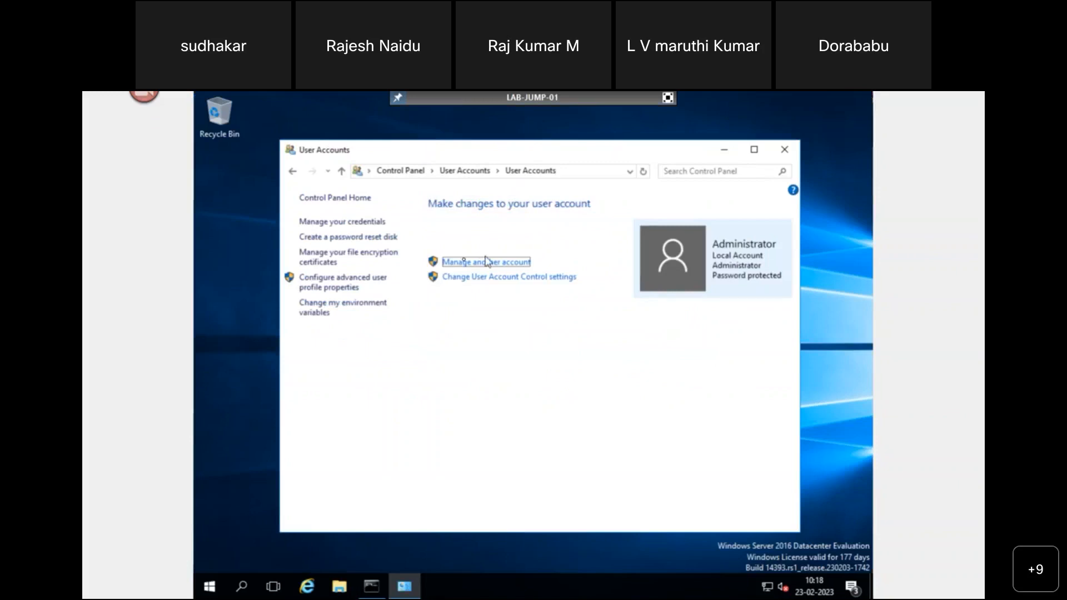
click(487, 266)
click(379, 418)
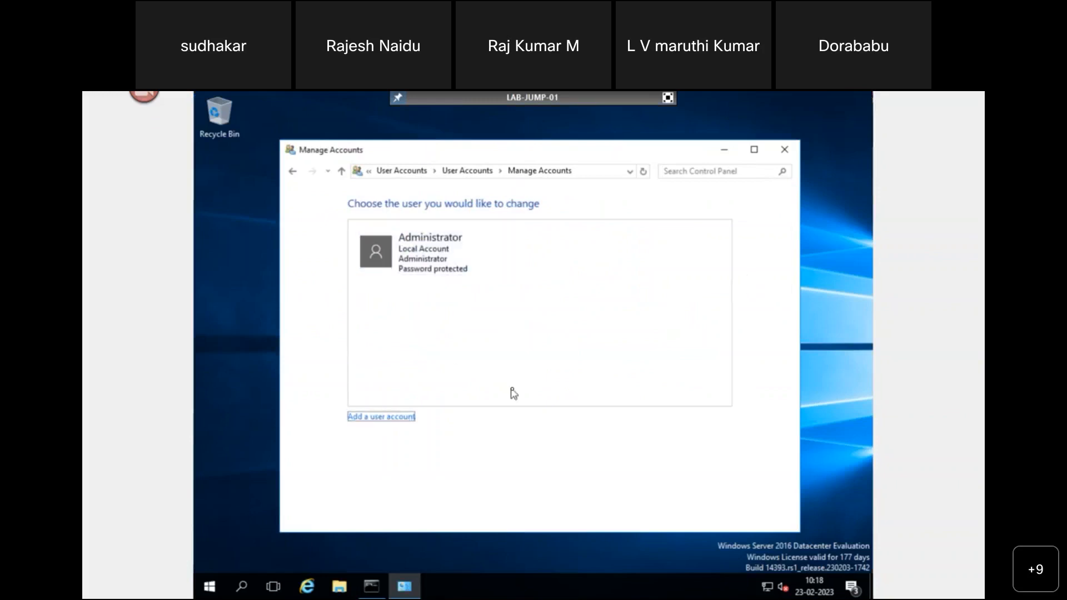
click(399, 418)
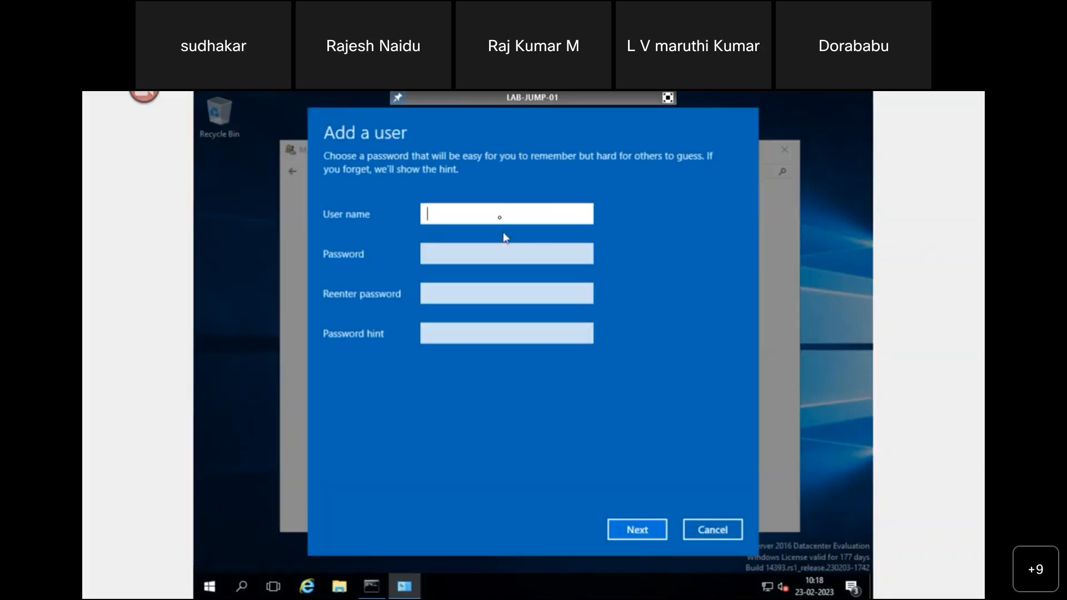
- Create the local account with the new user's name, a password and the hint 'Remote'
text(Kumar)
key(Tab)
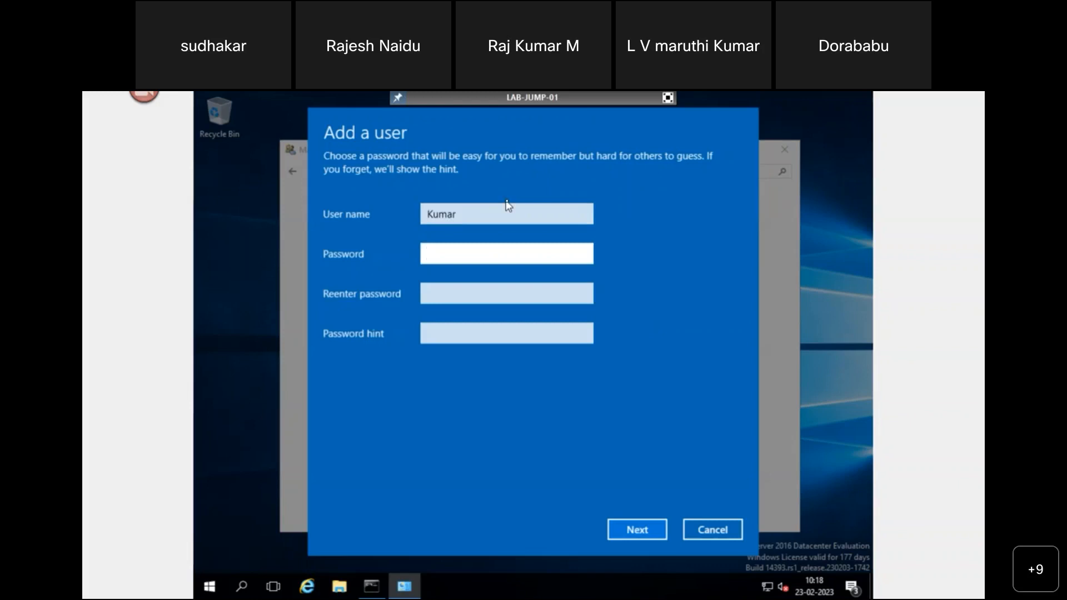
text(•)
key(BackSpace)
text(••••••)
key(BackSpace)
key(BackSpace)
key(BackSpace)
key(BackSpace)
key(BackSpace)
key(BackSpace)
text(••••••••••)
key(Tab)
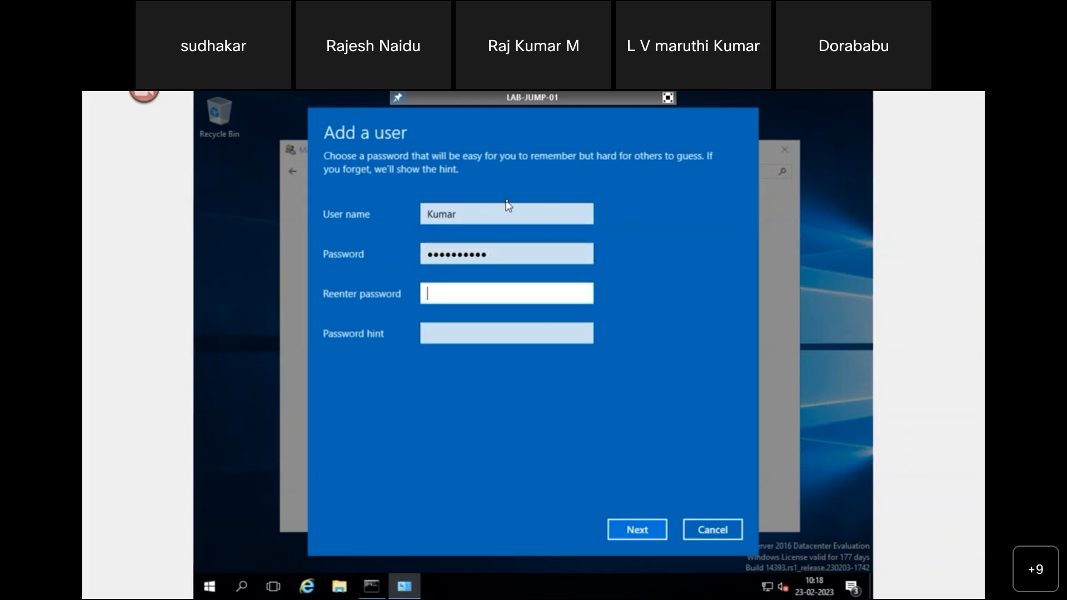
text(•••••••••••)
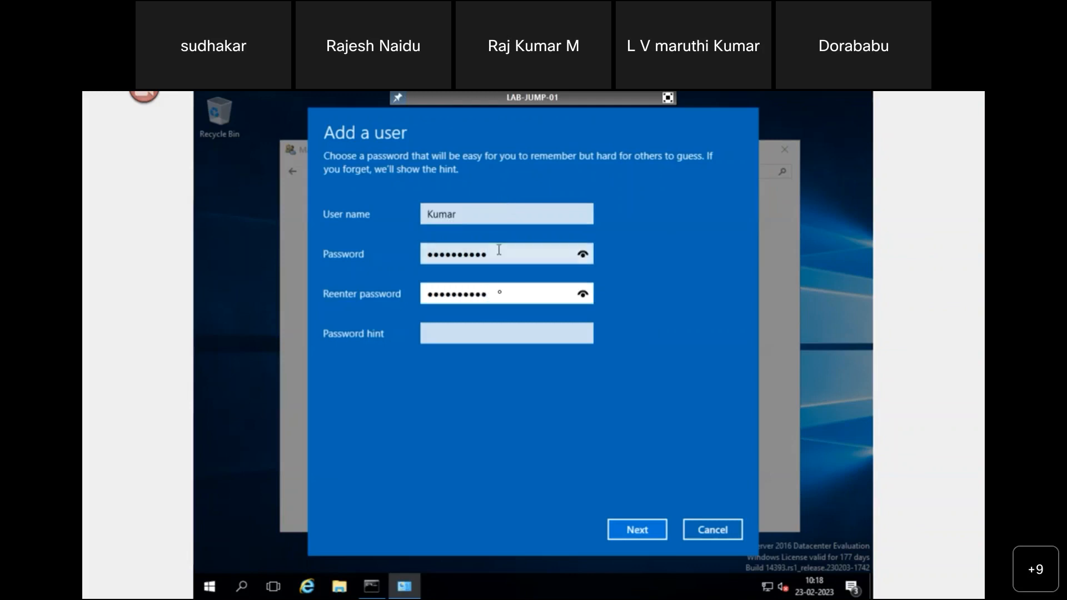
click(484, 335)
text(Remote)
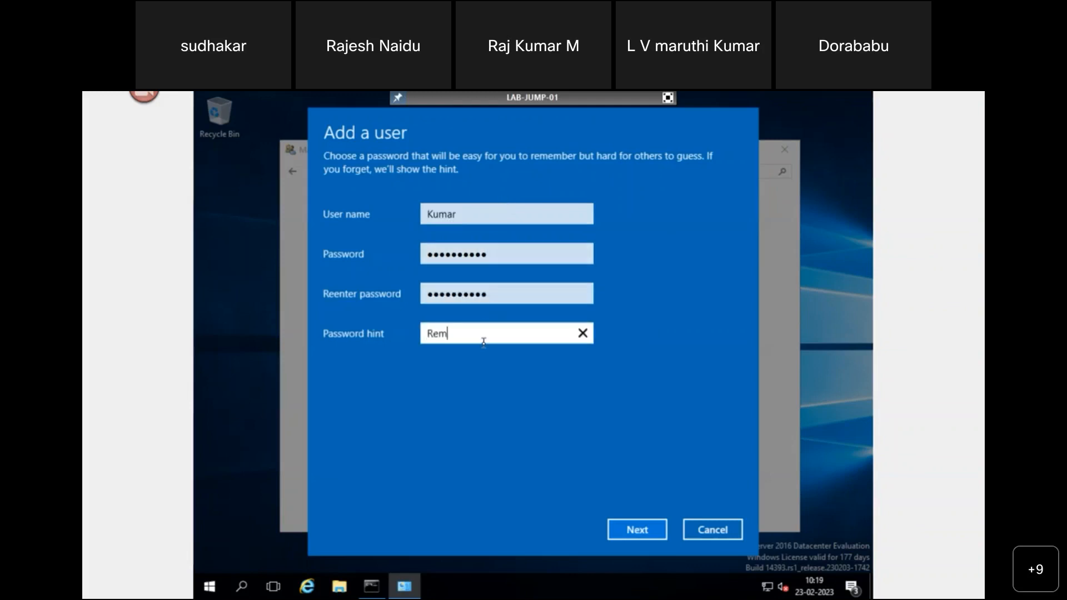
click(644, 534)
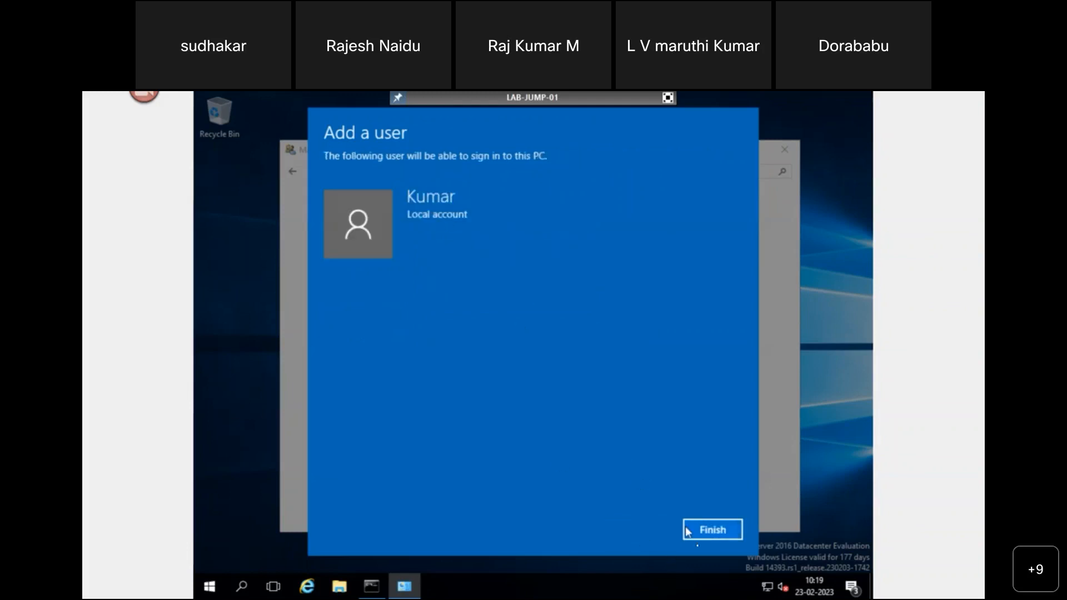
click(707, 536)
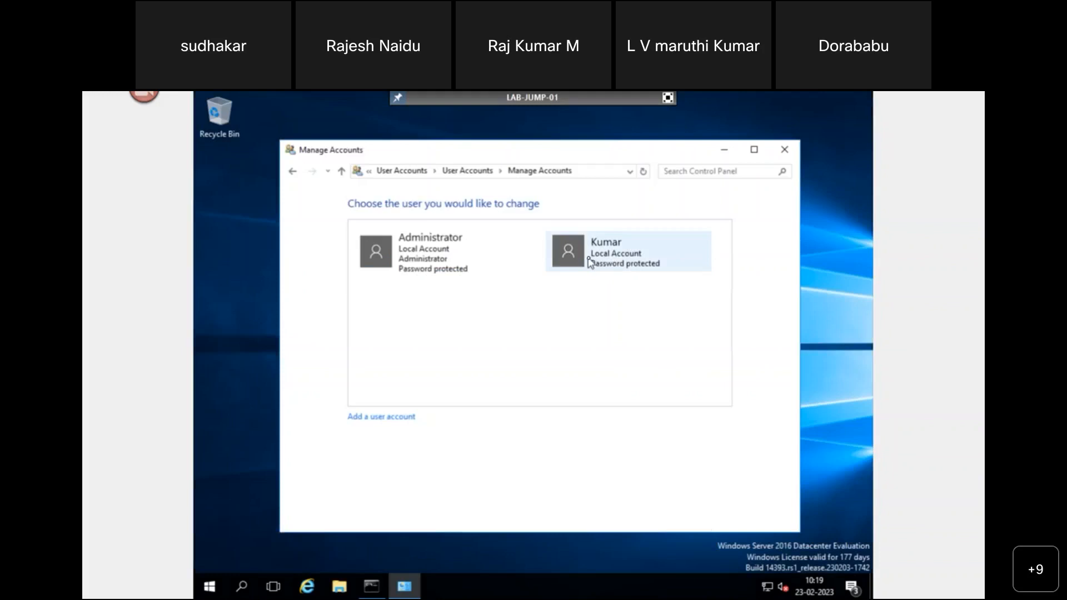
click(668, 99)
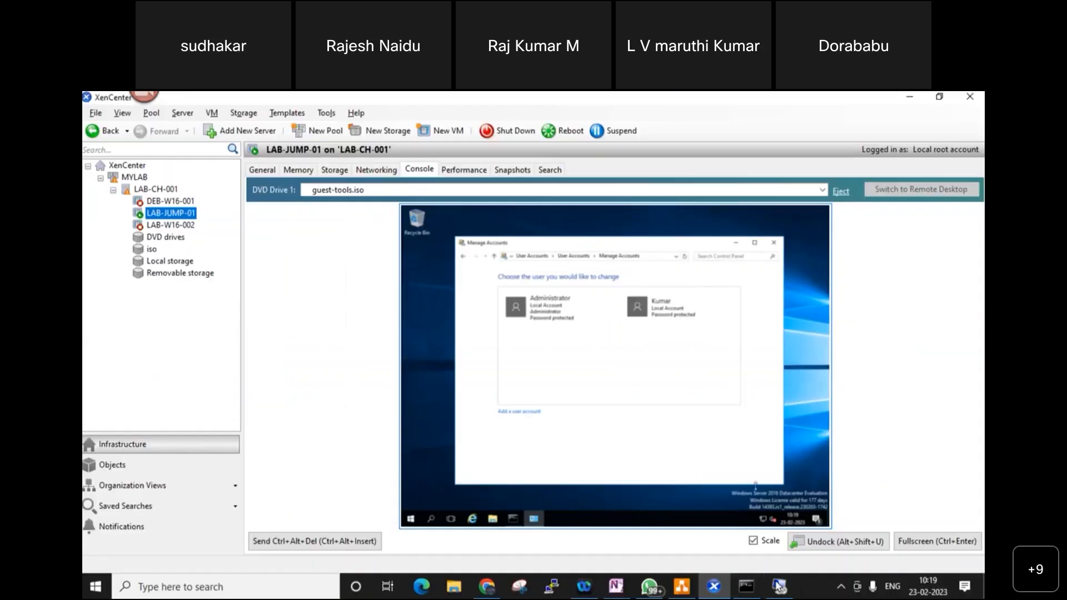
- Start a Remote Desktop connection and sign in with a different account as the new user
click(779, 586)
click(584, 325)
click(448, 319)
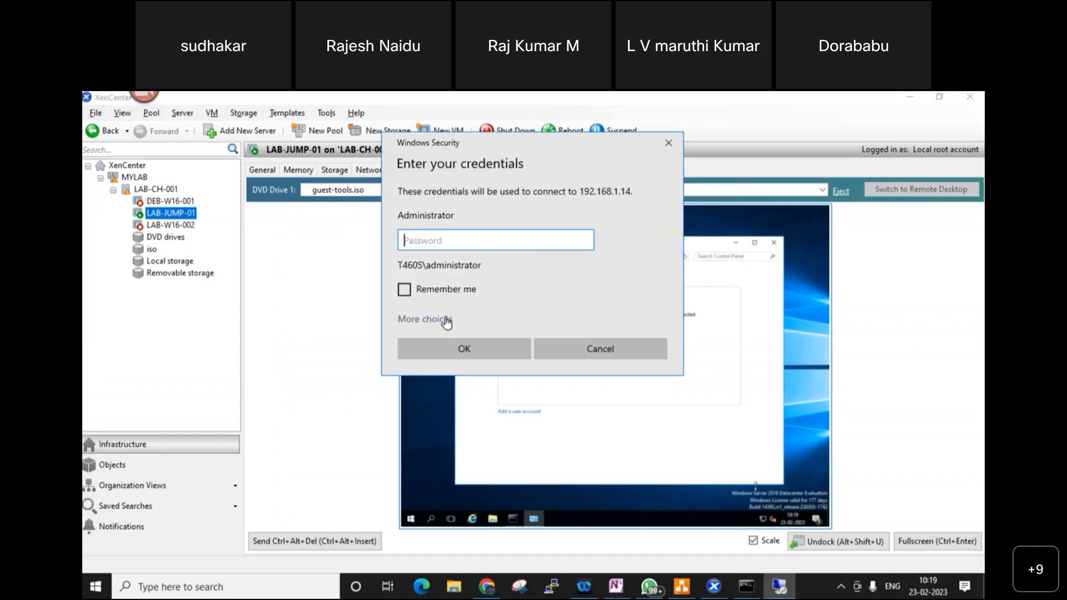
click(478, 382)
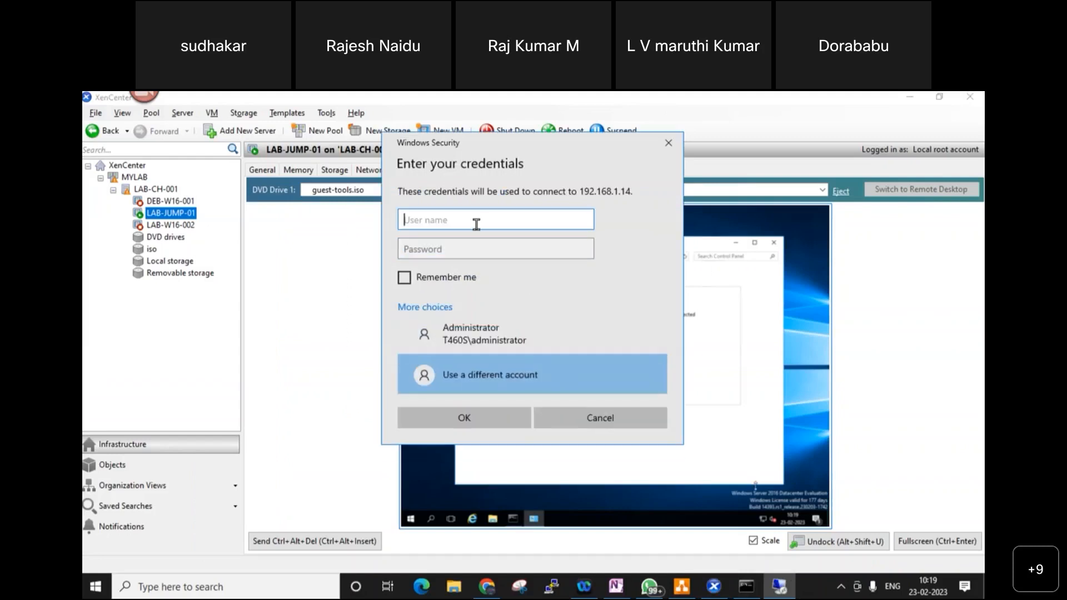
text(kumar)
key(Tab)
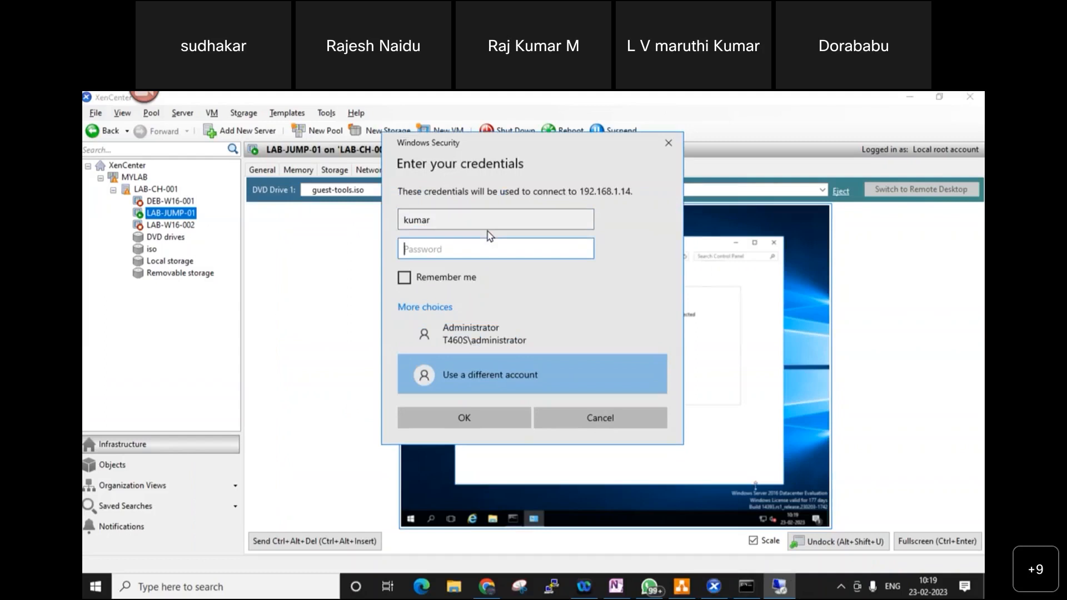
text(••••••••••)
key(Return)
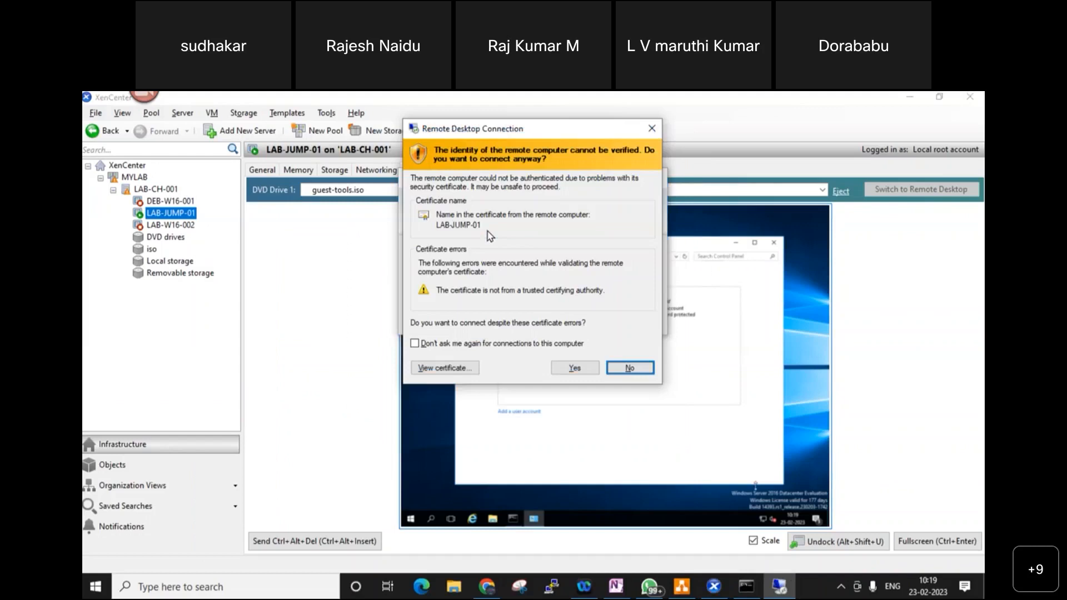
- Accept the certificate, dismiss the not-authorized error, and minimize the connection window
click(573, 368)
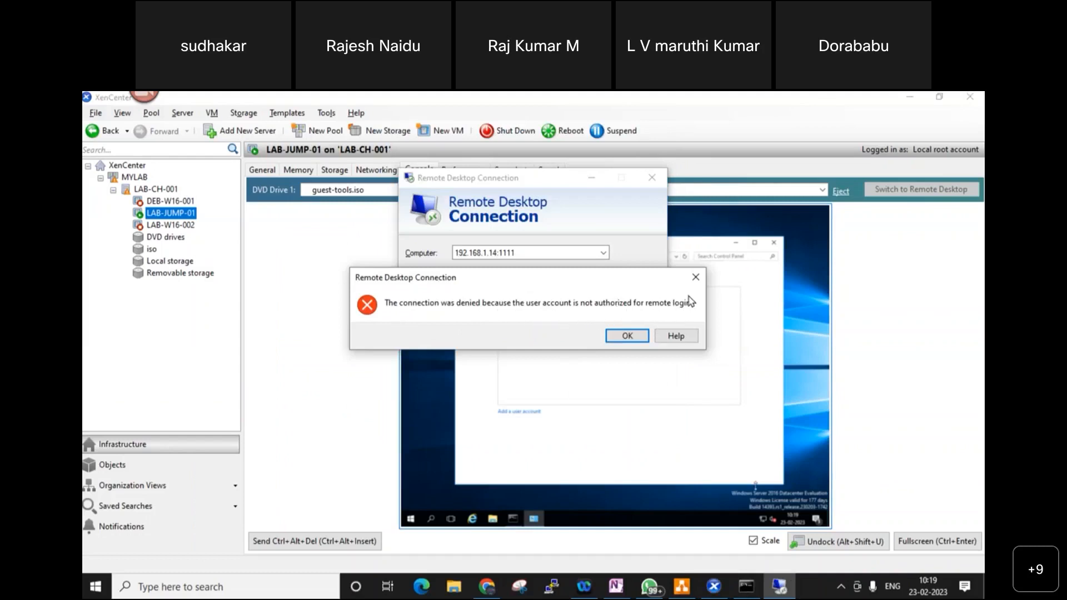
click(695, 278)
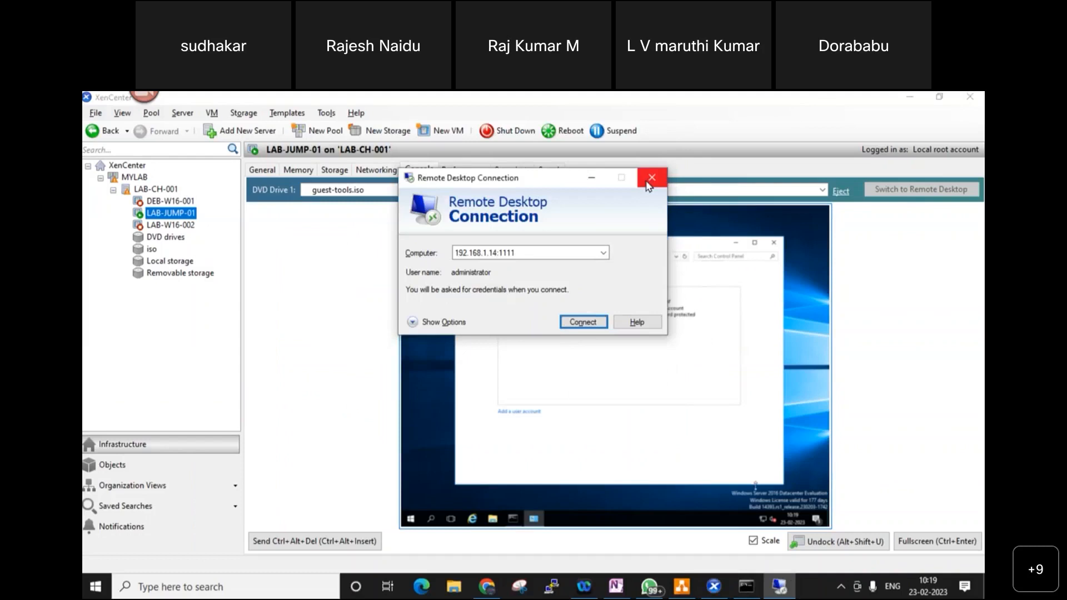
click(594, 181)
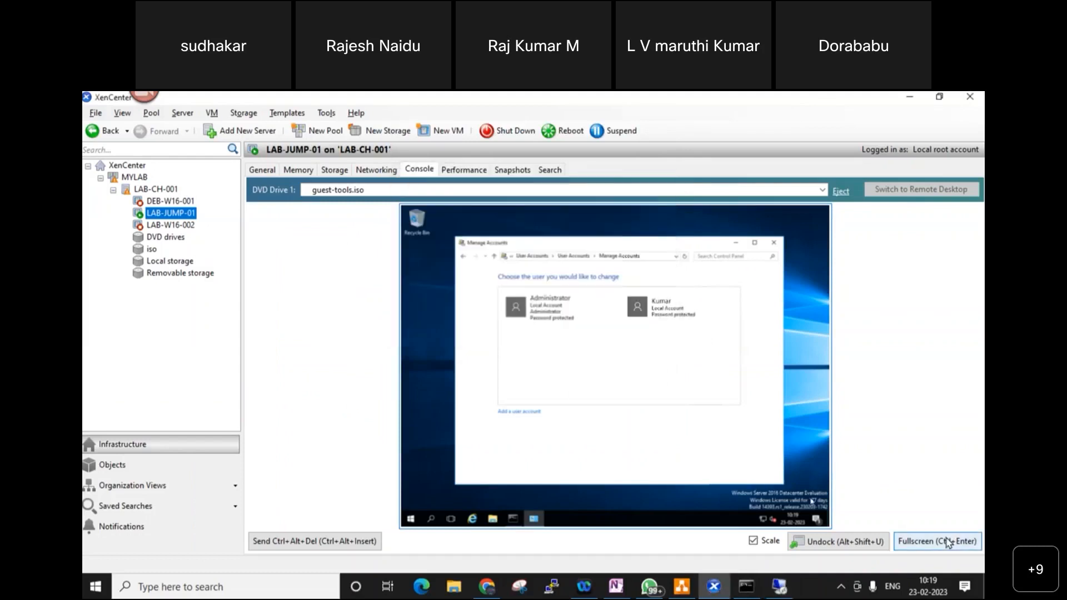
- In the full-screen console, launch Local Users and Groups with lusrmgr.msc from Run
click(939, 541)
right_click(208, 584)
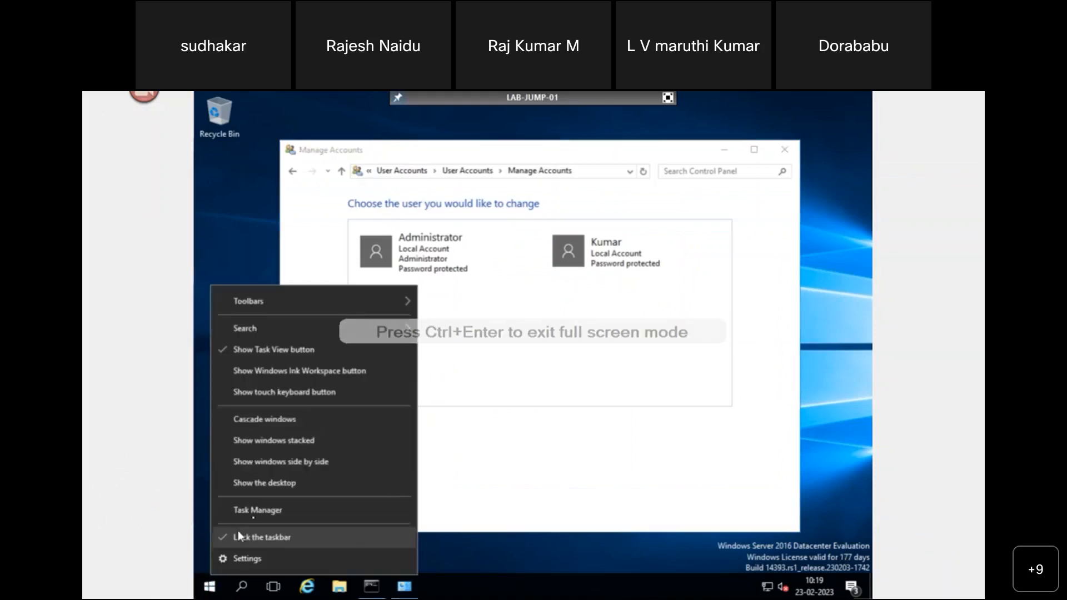
click(493, 508)
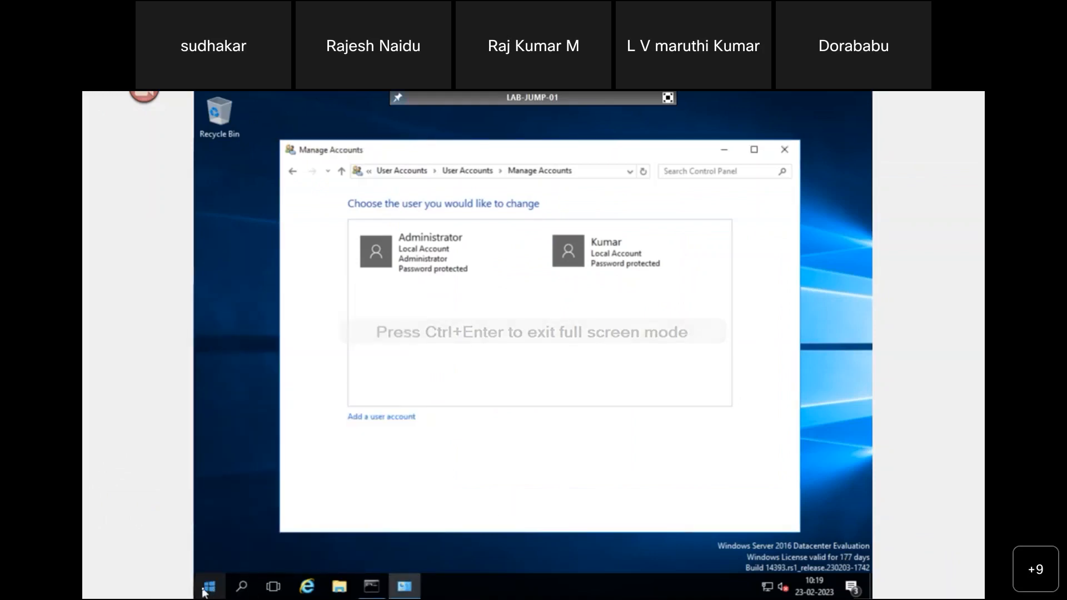
right_click(207, 587)
click(258, 522)
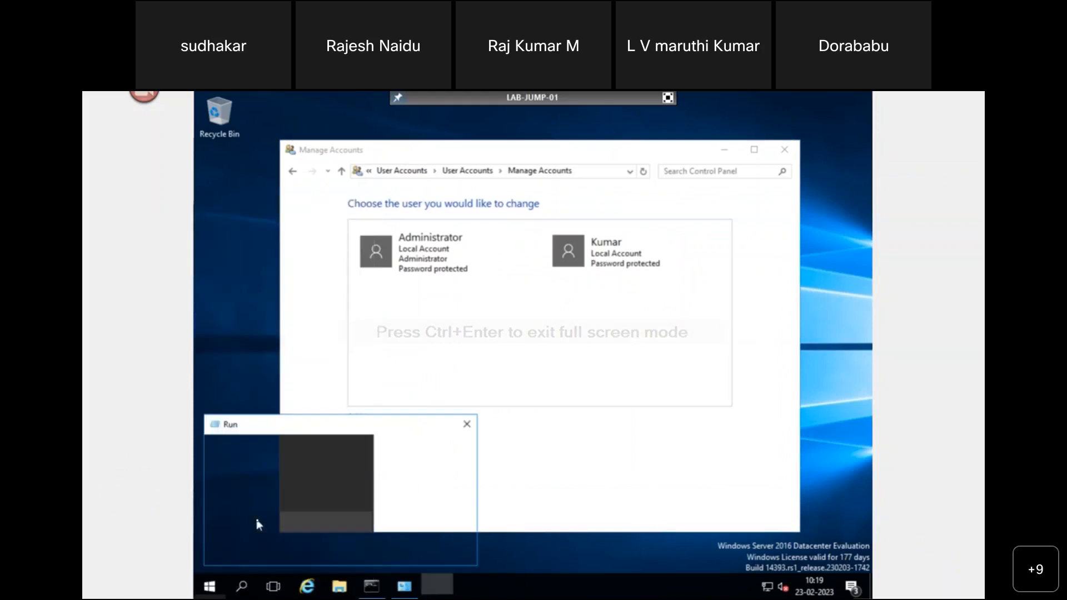
text(lusrm)
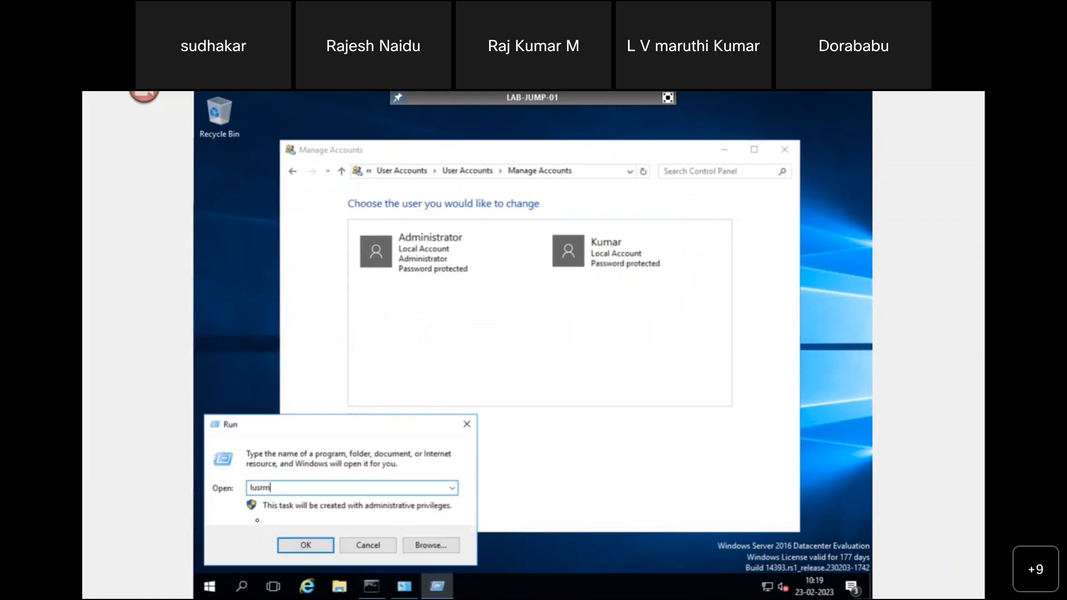
text(gr.msc)
key(Return)
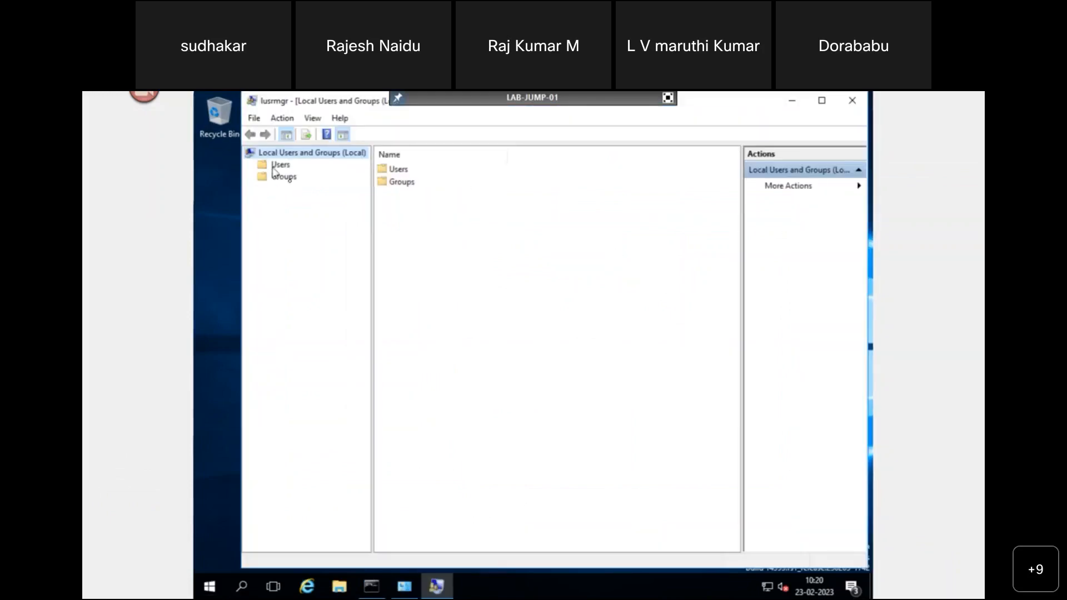
- List the local groups, widen the columns, maximize the window, and select Remote Desktop Users
click(290, 179)
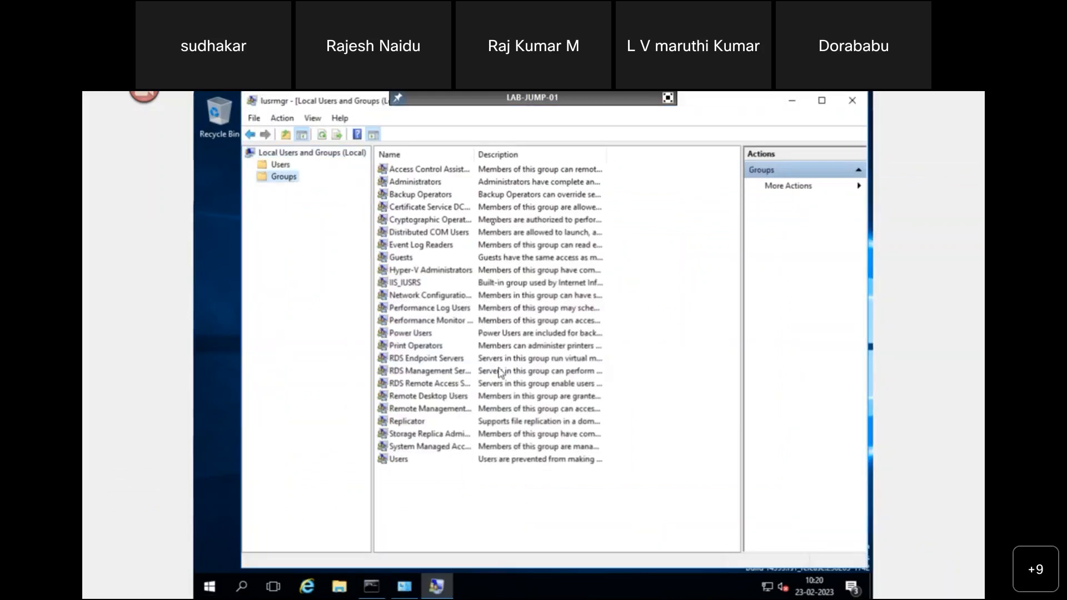
drag(475, 158, 507, 159)
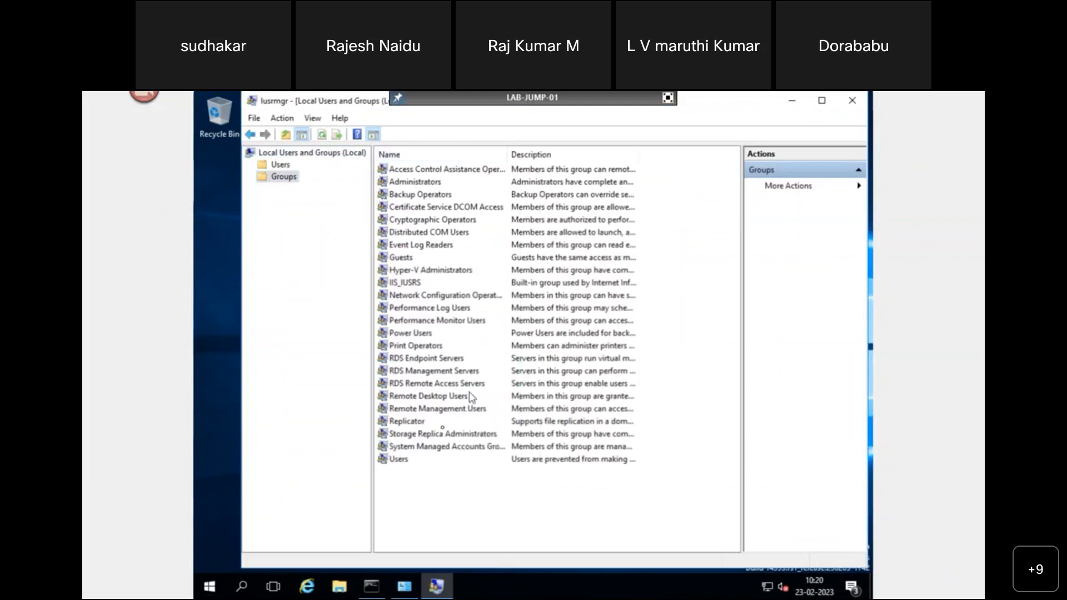
click(429, 398)
click(448, 410)
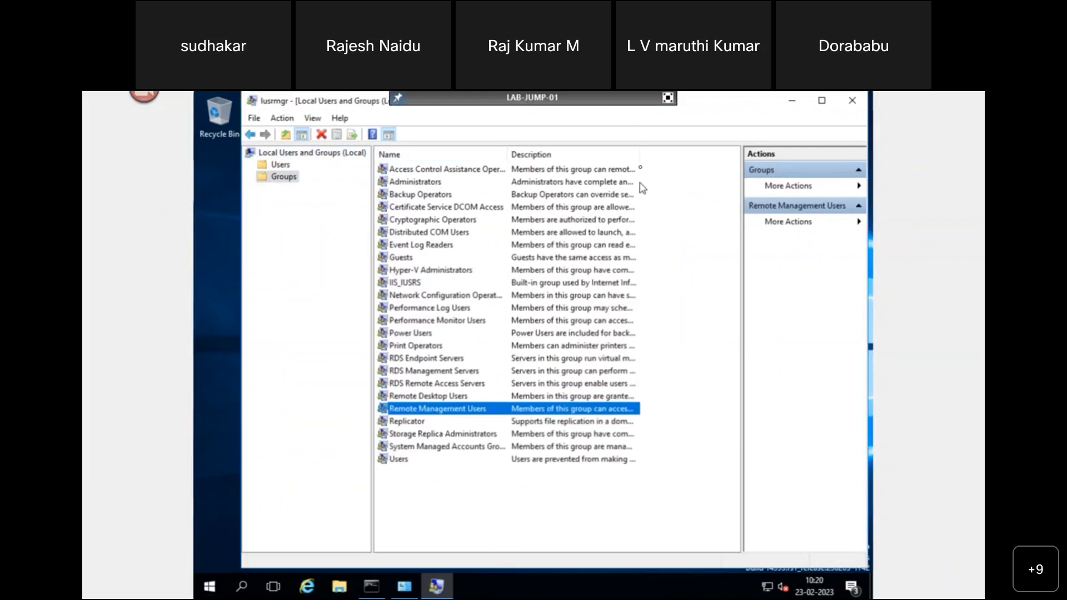
drag(640, 160, 741, 159)
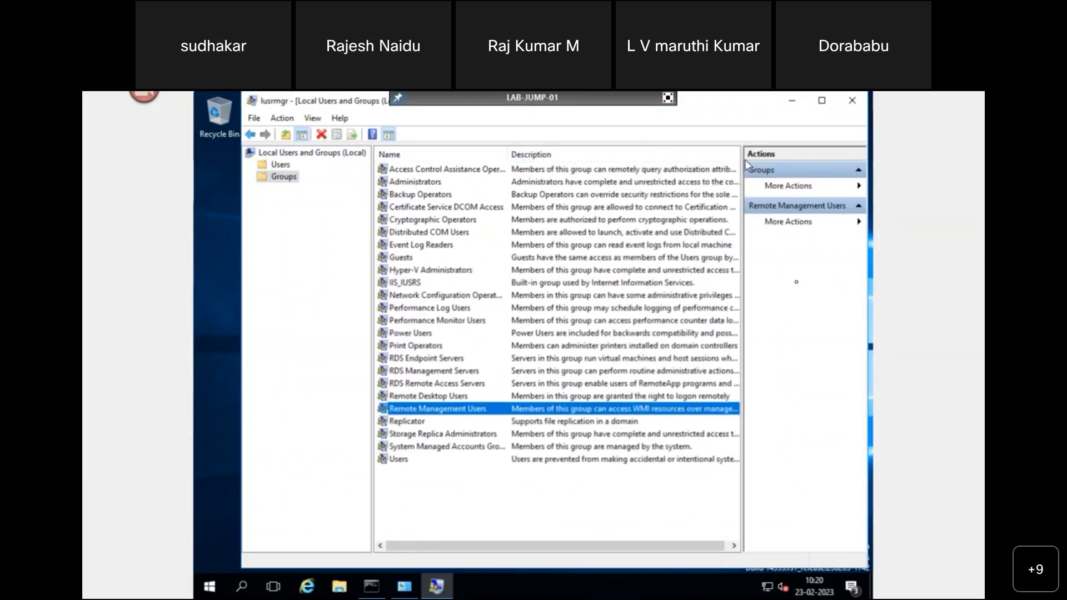
click(821, 101)
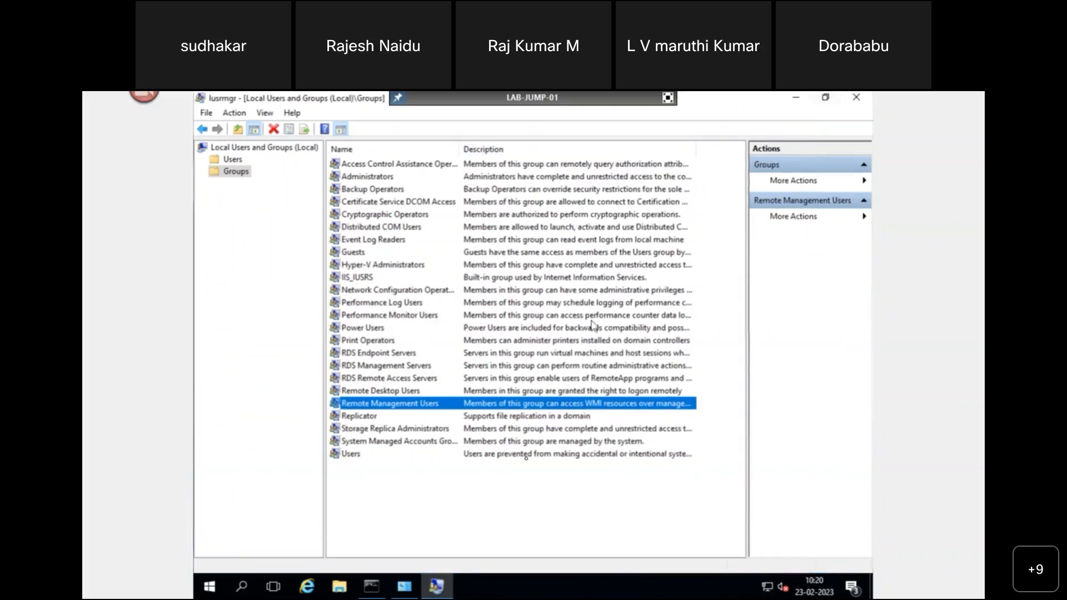
click(492, 396)
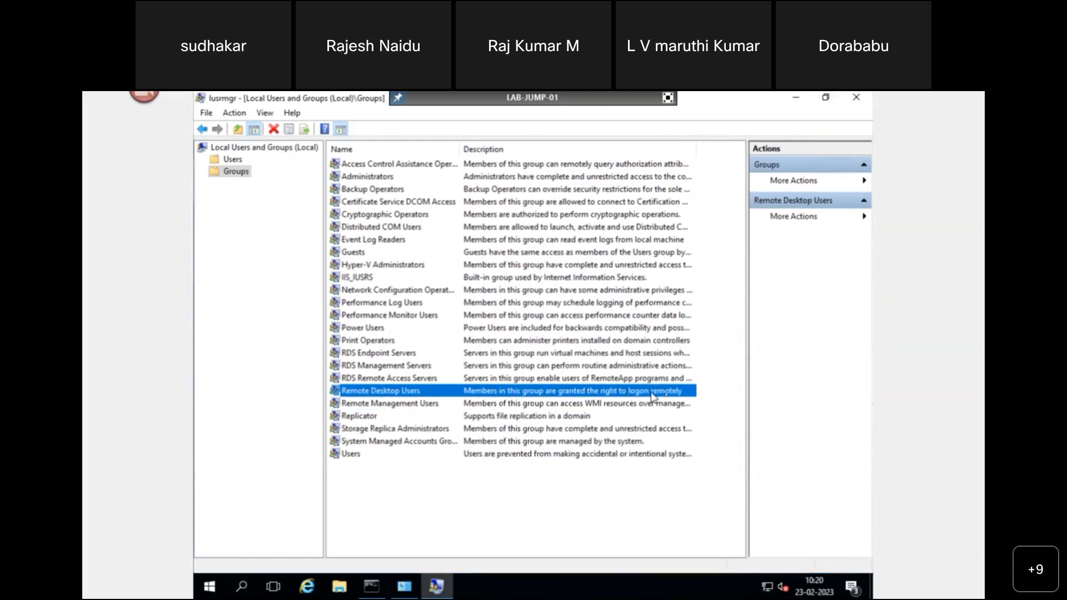
- Add the new local account to the Remote Desktop Users group and apply the change
click(410, 392)
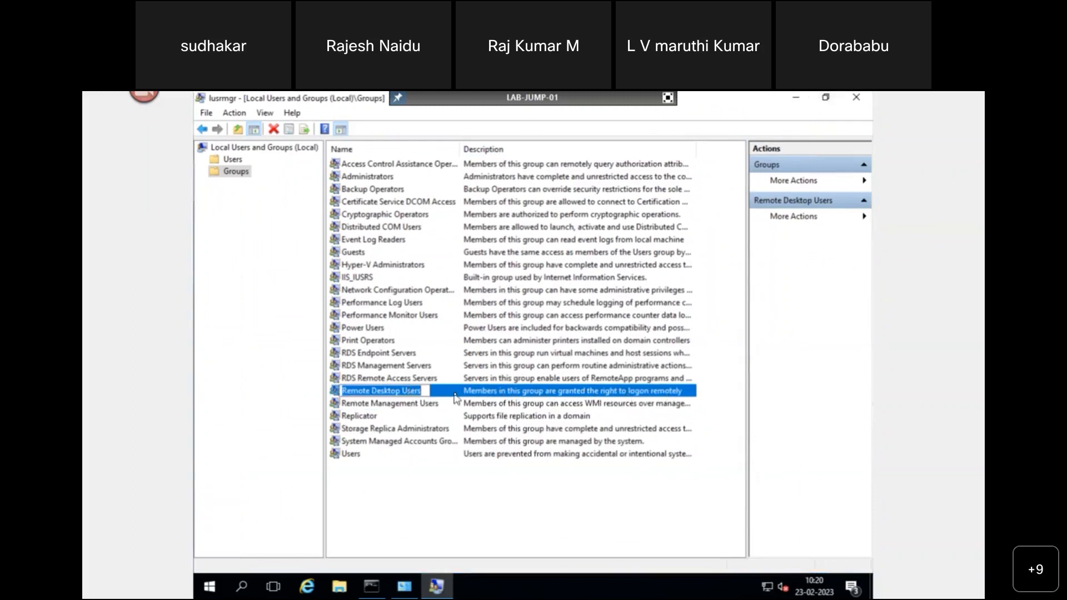
double_click(455, 394)
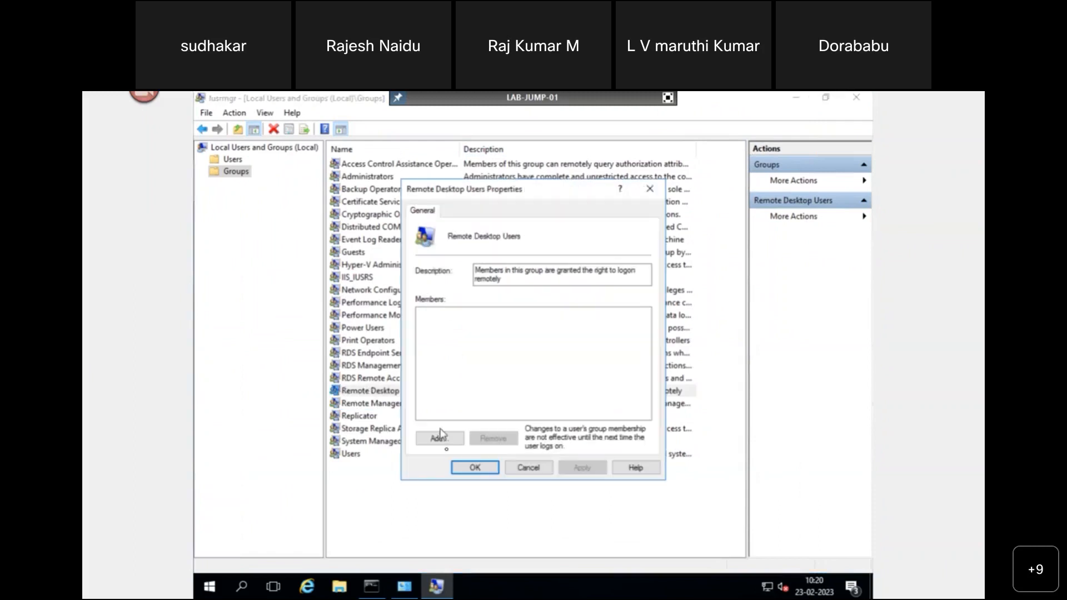
click(439, 438)
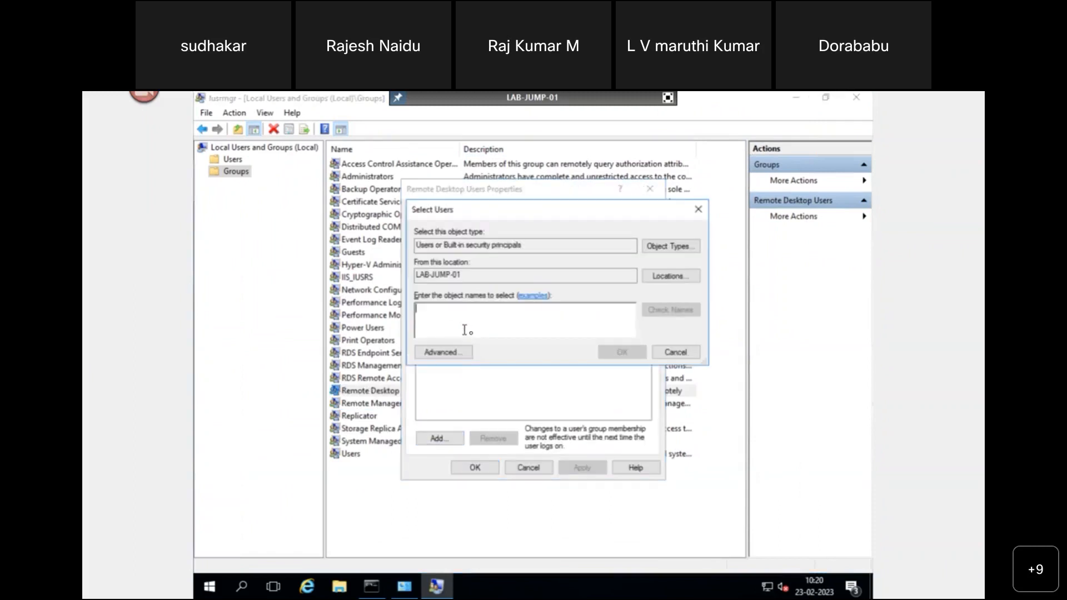
text(kumar)
click(667, 310)
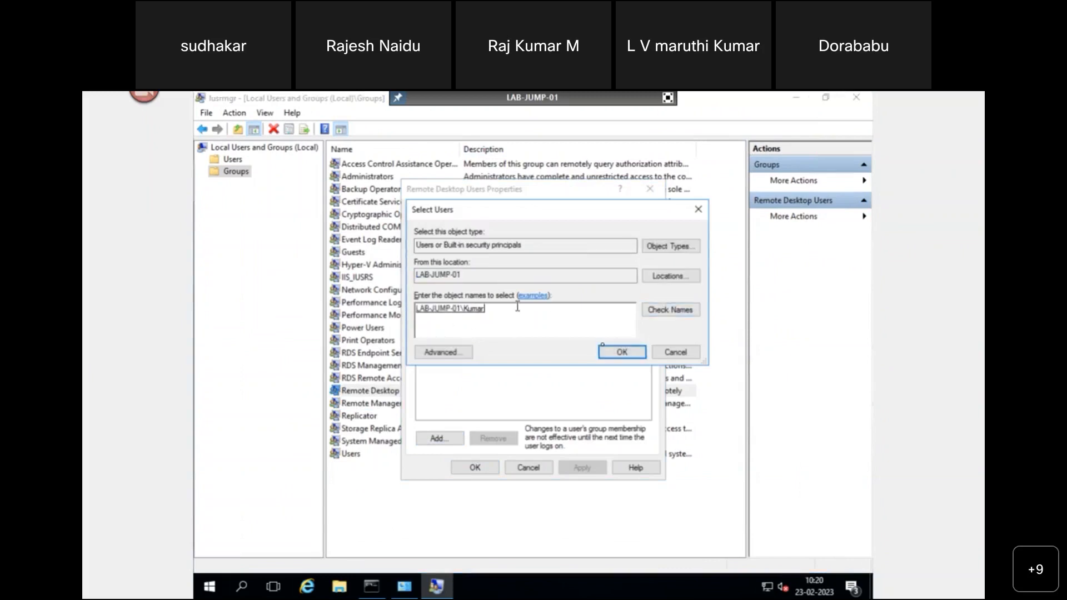
click(626, 359)
click(583, 469)
click(489, 472)
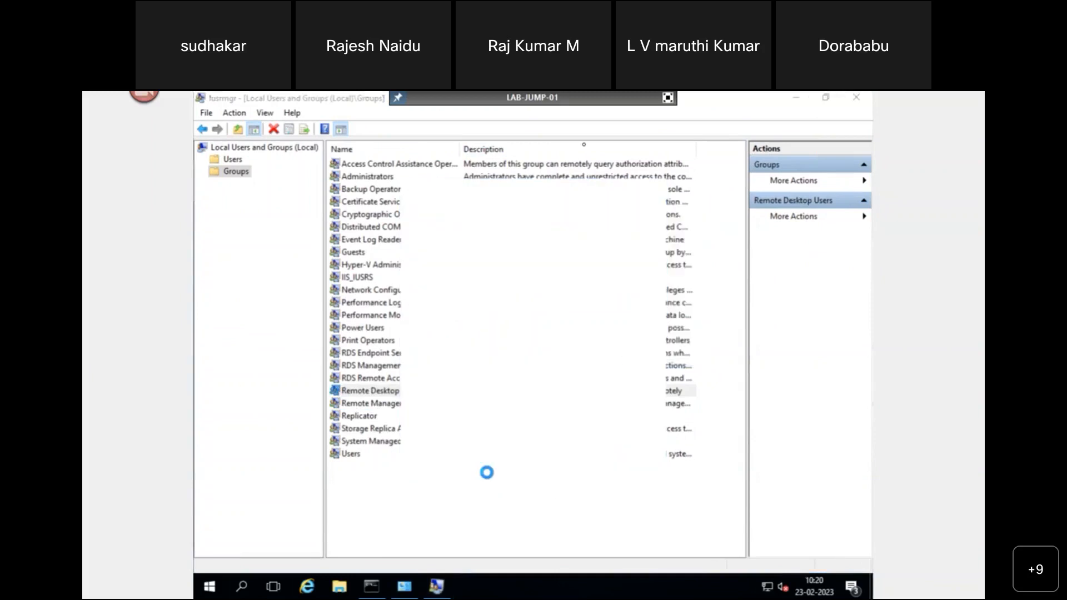
click(667, 99)
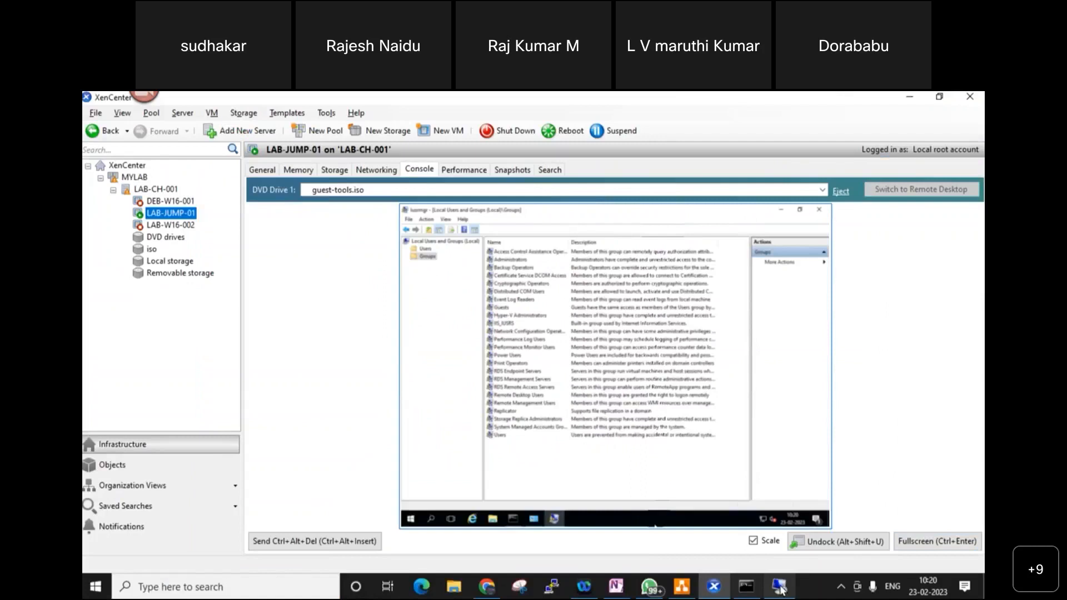
- Connect to 192.168.1.14 with the new user's credentials and accept the certificate warning
click(779, 588)
click(576, 324)
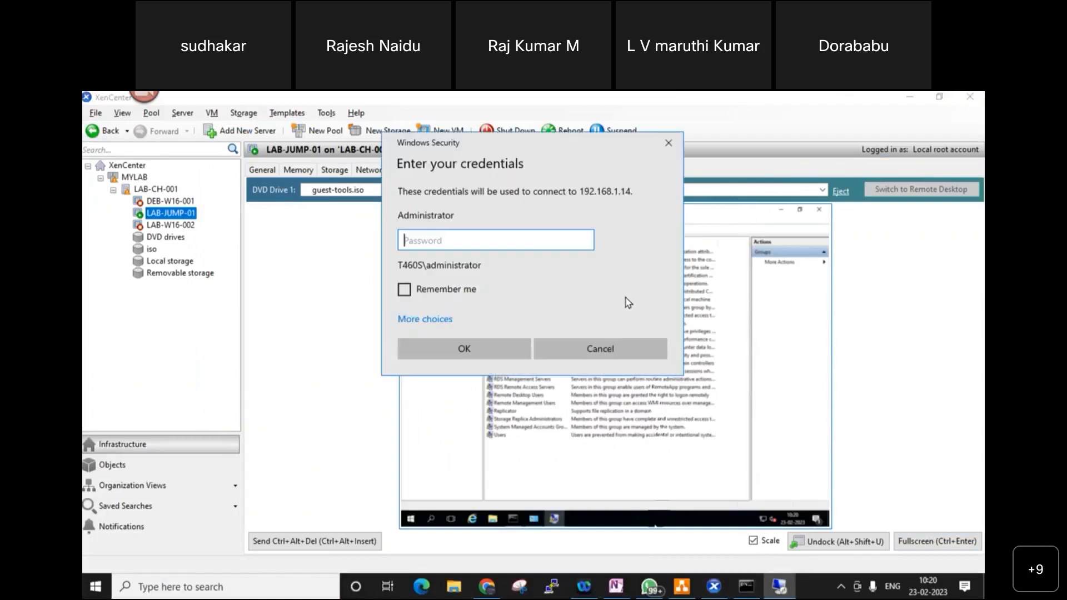
click(456, 319)
click(491, 396)
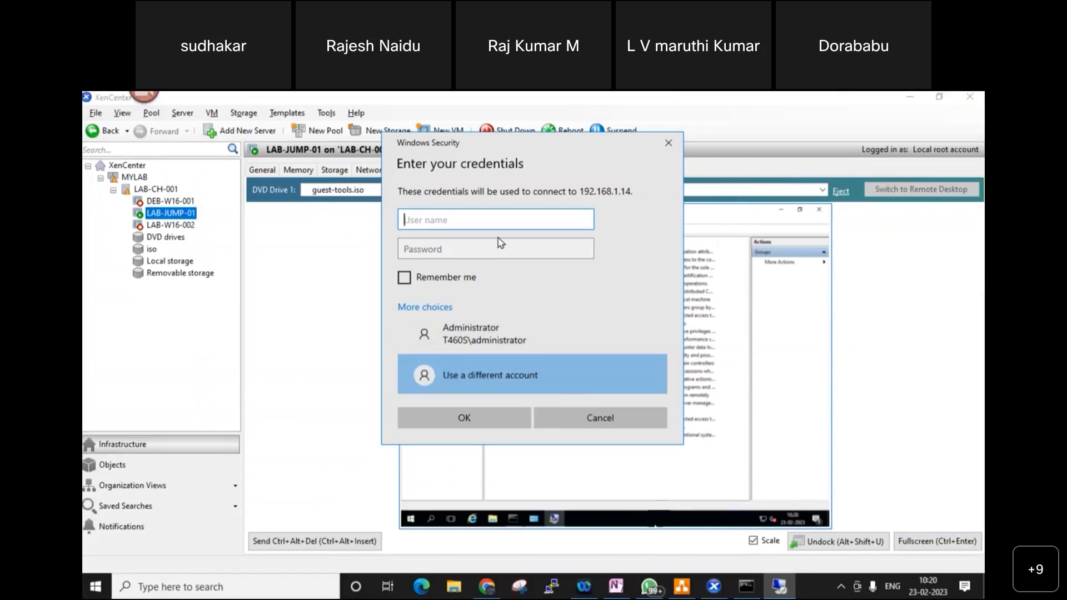
text(kumar)
key(Tab)
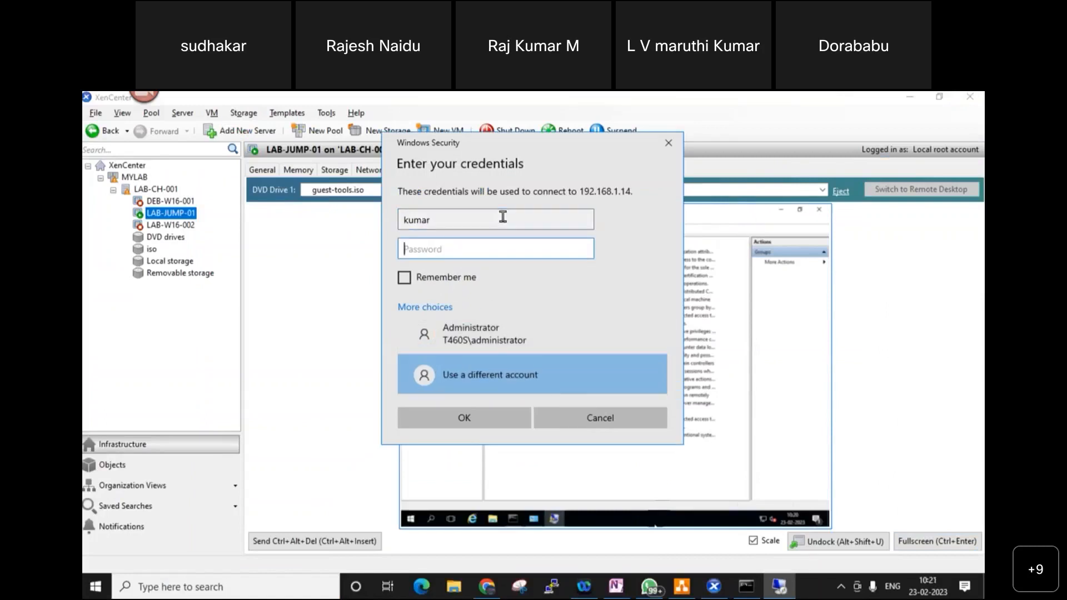
text(**********)
key(Return)
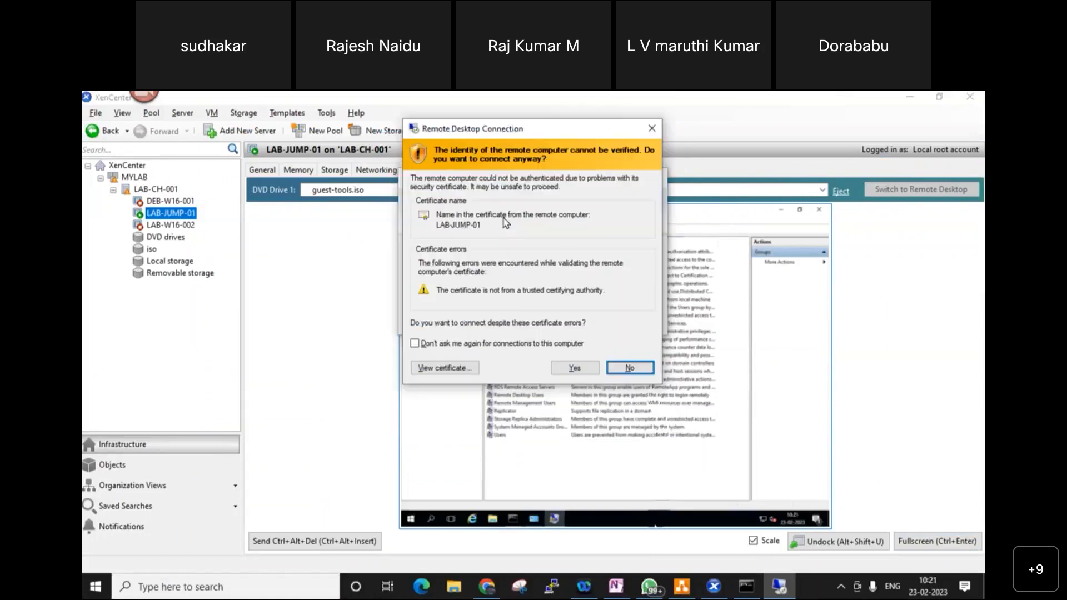
click(574, 367)
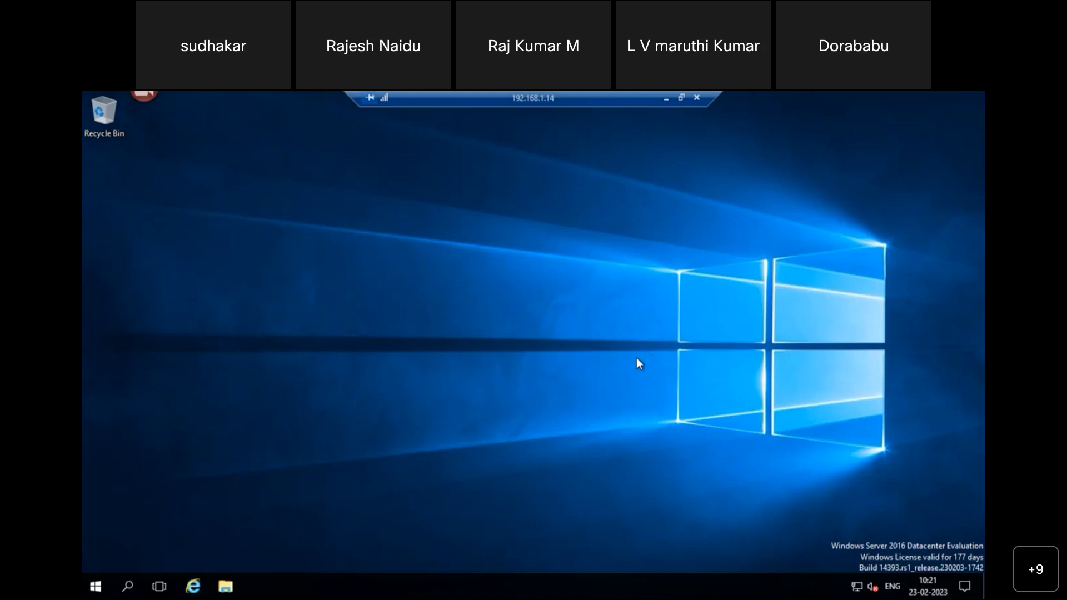
- Sign out of the remote session from the Start menu and switch to the network diagram
click(96, 587)
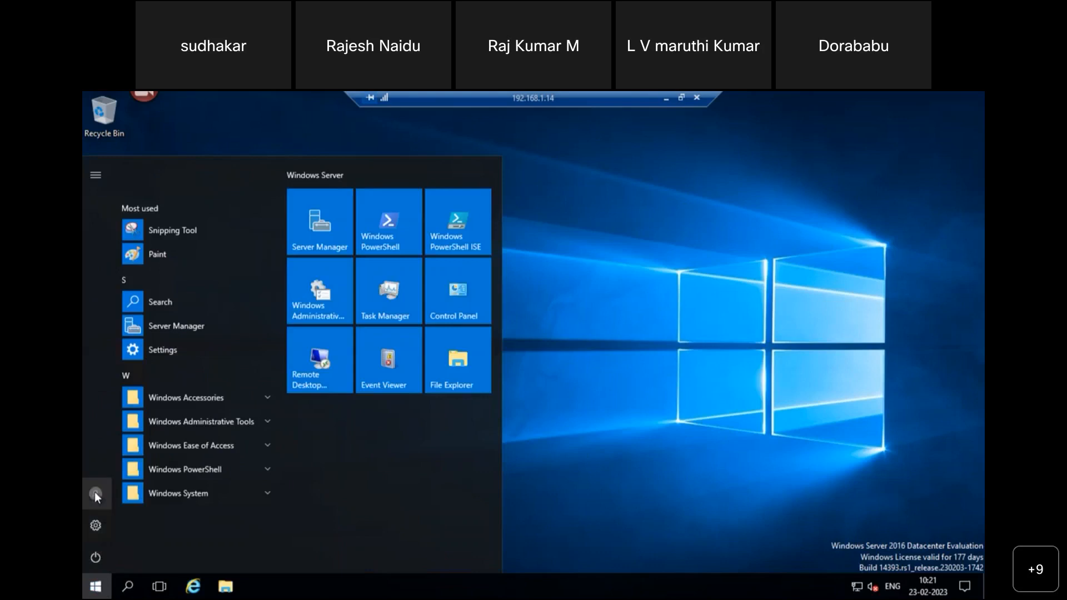
click(96, 493)
click(142, 461)
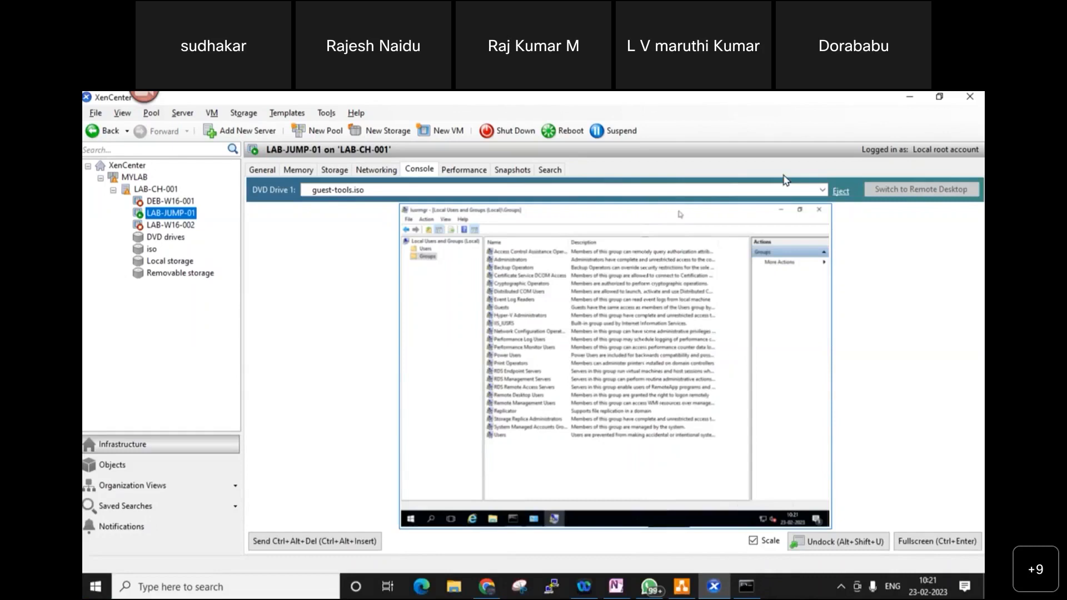
click(908, 98)
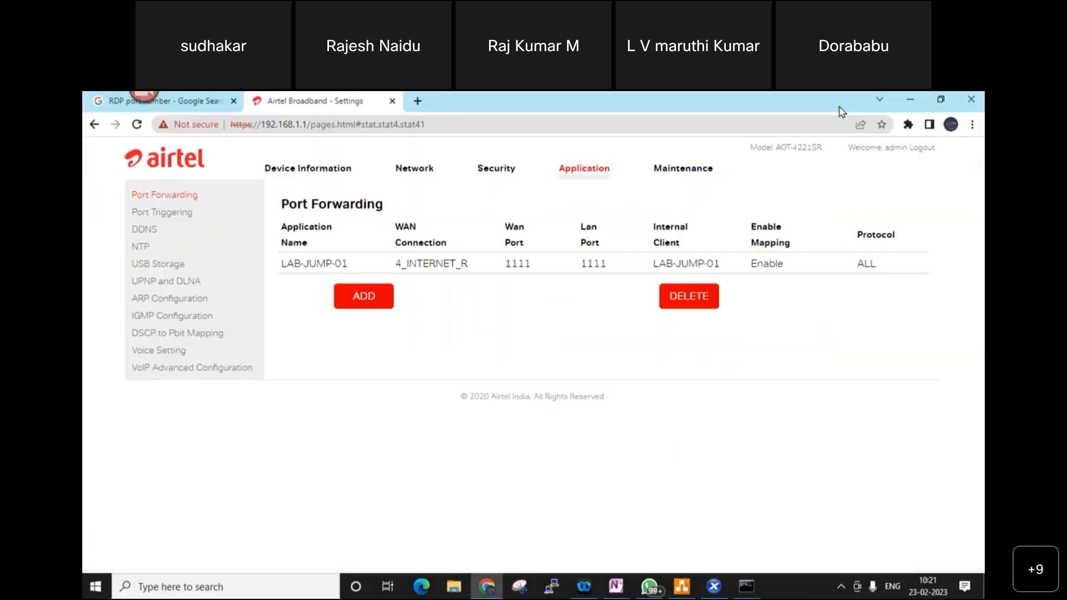
click(682, 588)
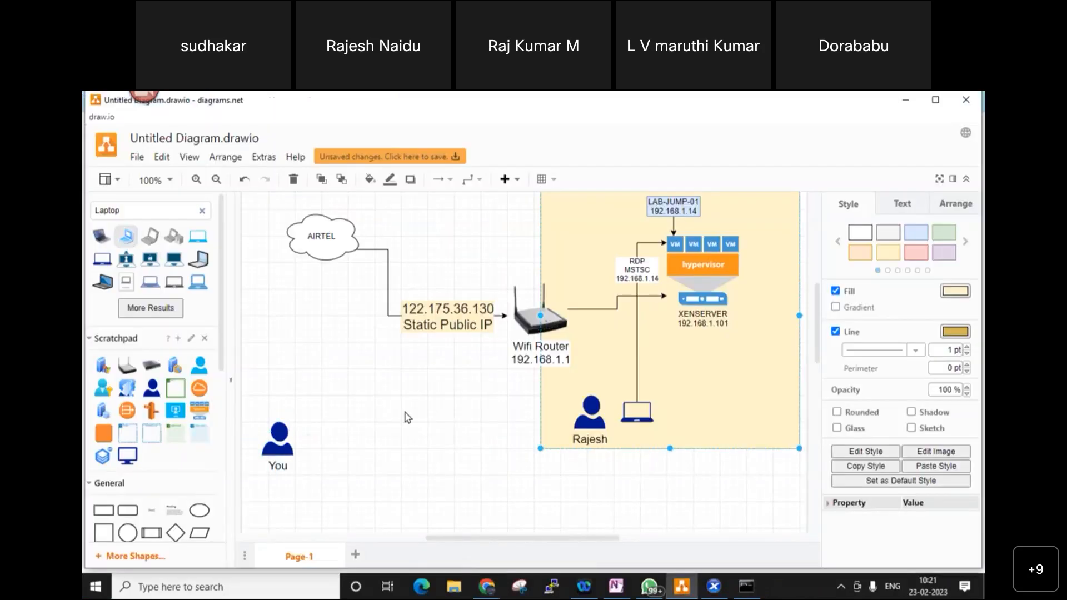
- Place a laptop beside the person icon and relabel the person with the new user's name
drag(522, 367, 324, 439)
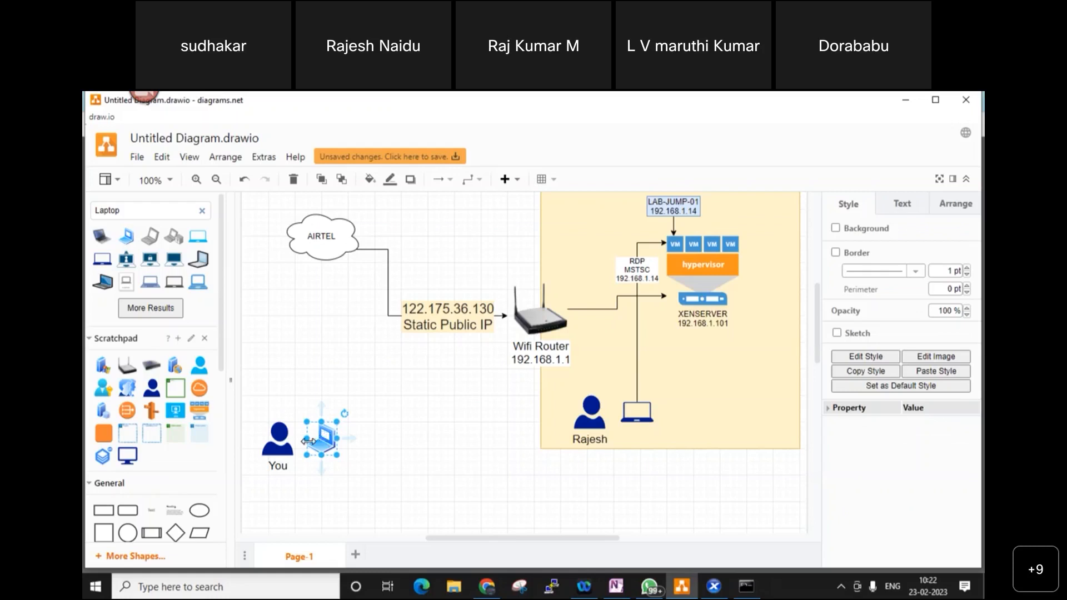
click(411, 488)
click(274, 439)
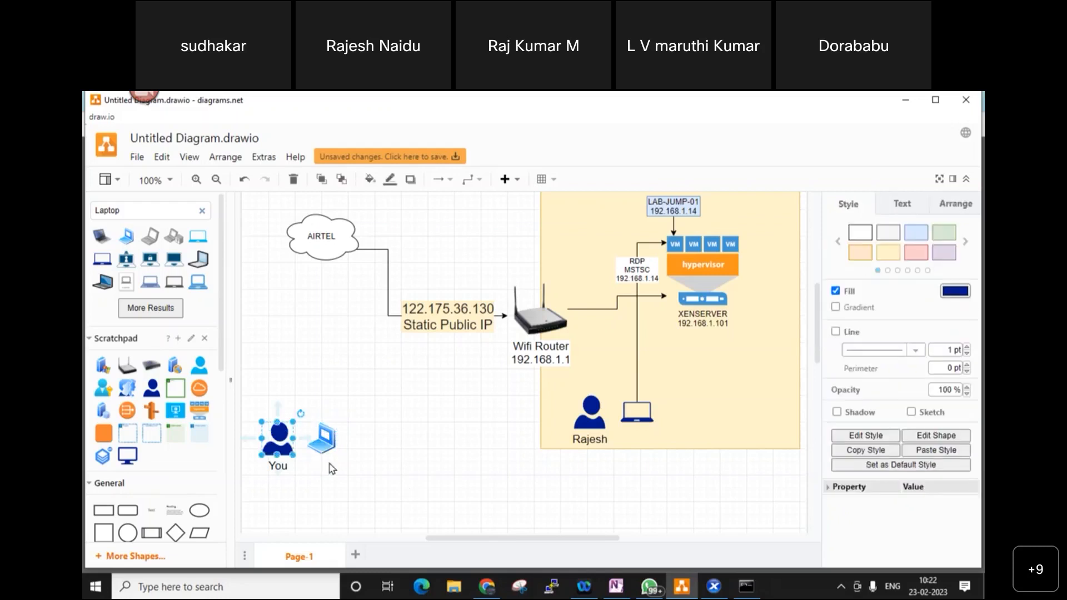
key(F2)
text(Marur)
key(BackSpace)
key(BackSpace)
key(BackSpace)
key(BackSpace)
key(BackSpace)
text(Kumar)
click(362, 481)
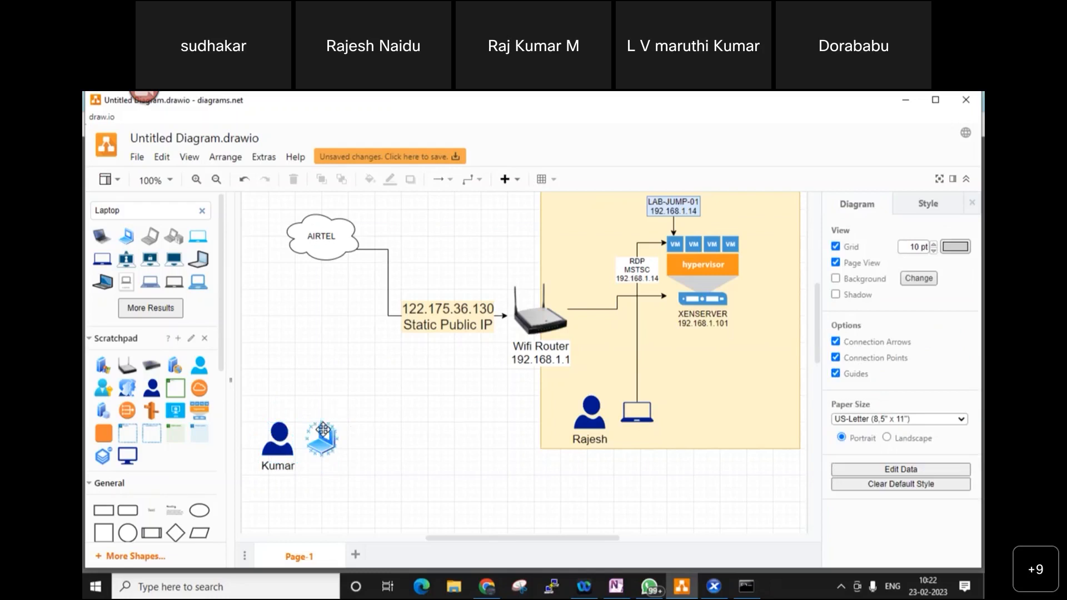
- Draw a connector from the laptop to the Wifi Router and tidy its routing
click(327, 441)
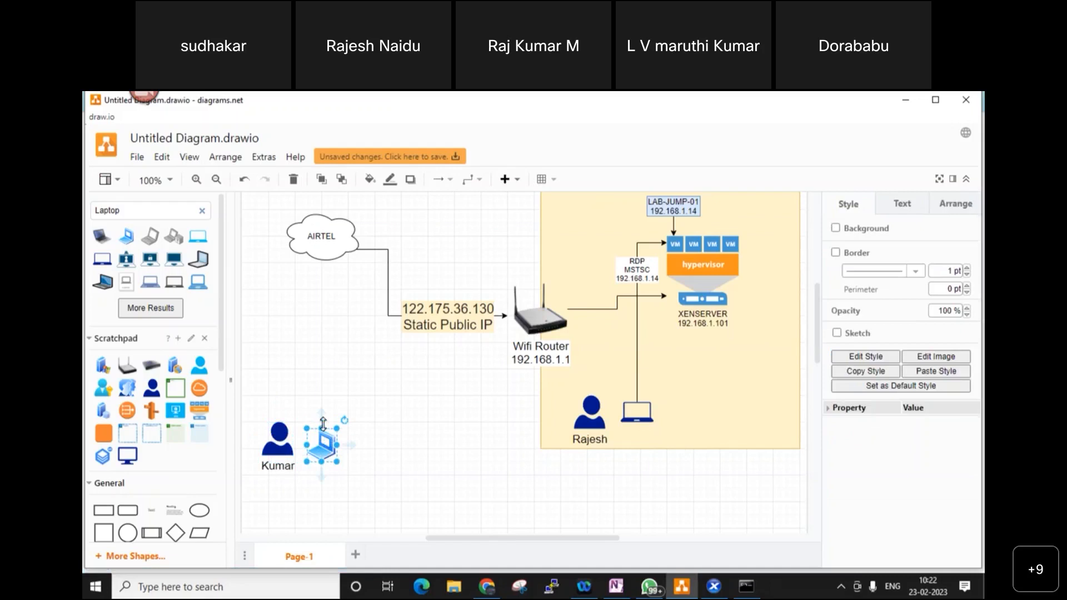
drag(321, 415, 509, 327)
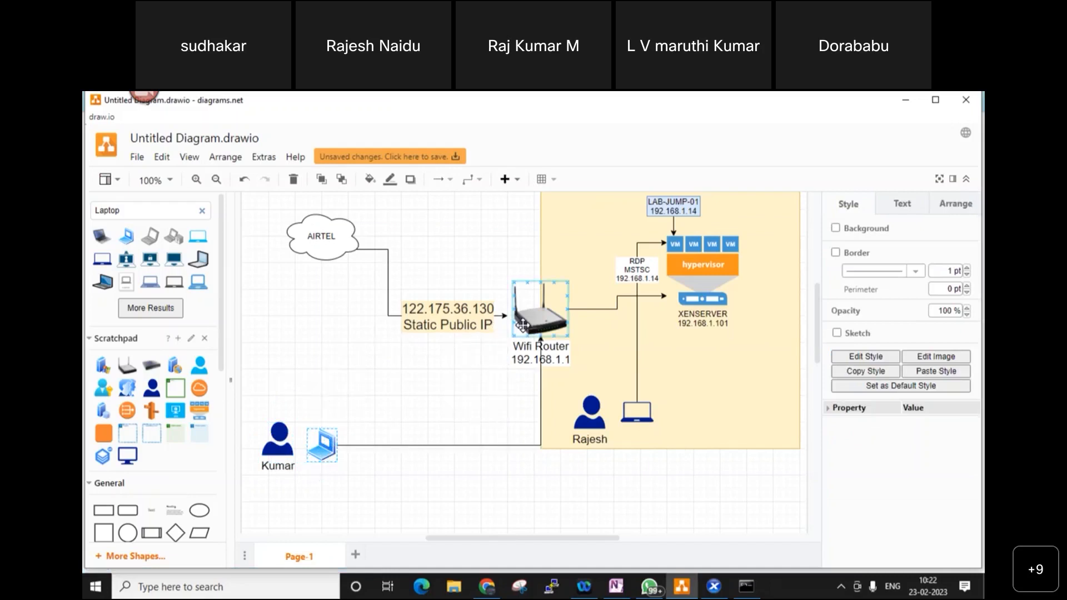
click(540, 392)
drag(540, 391, 492, 356)
click(501, 410)
click(406, 445)
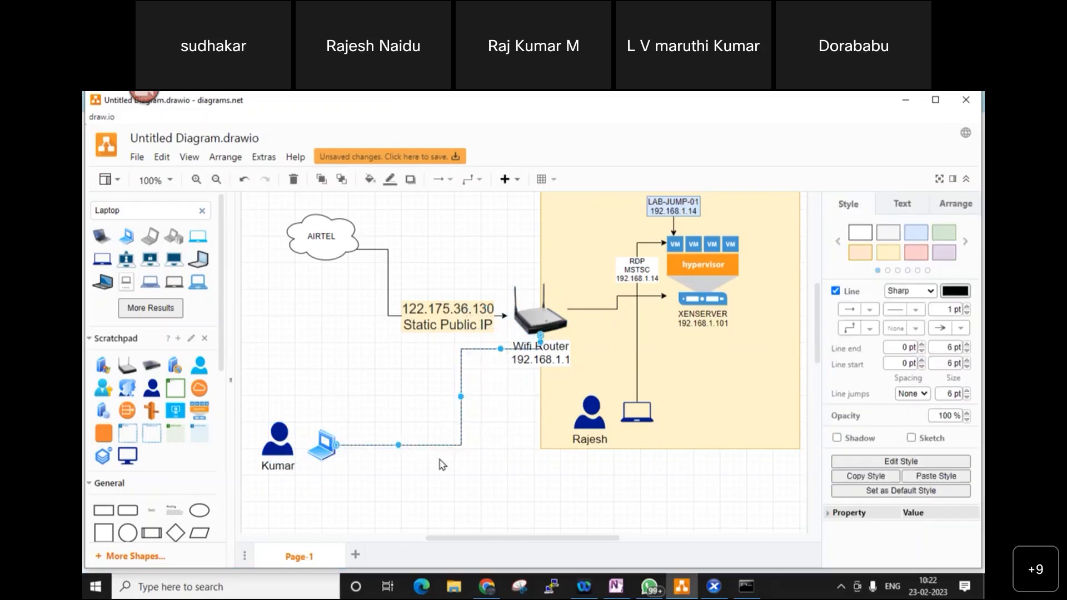
double_click(411, 445)
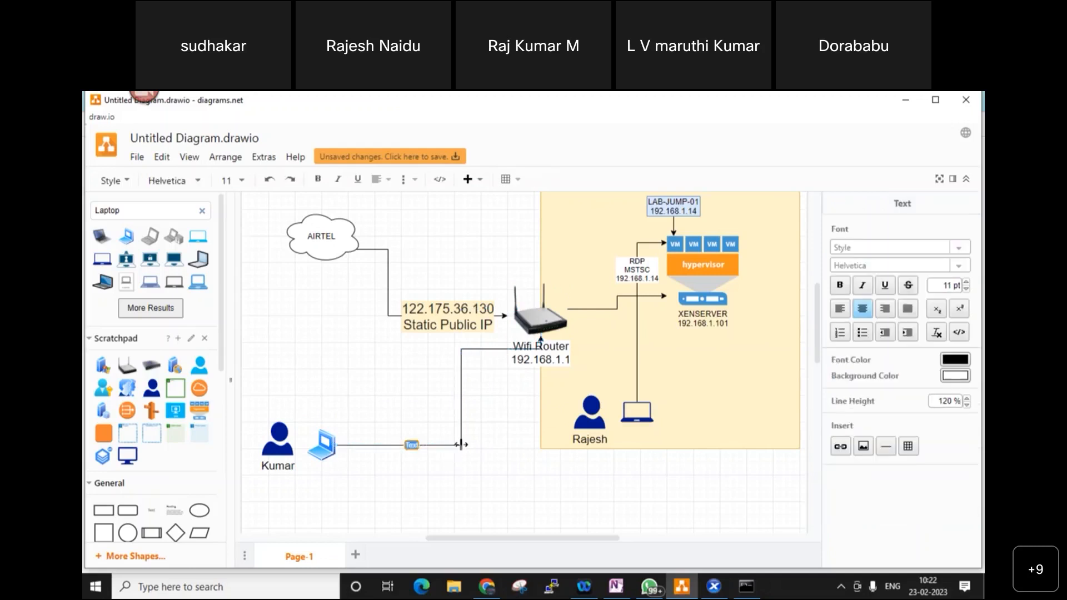
text(RDP)
key(Return)
text(MSTSC )
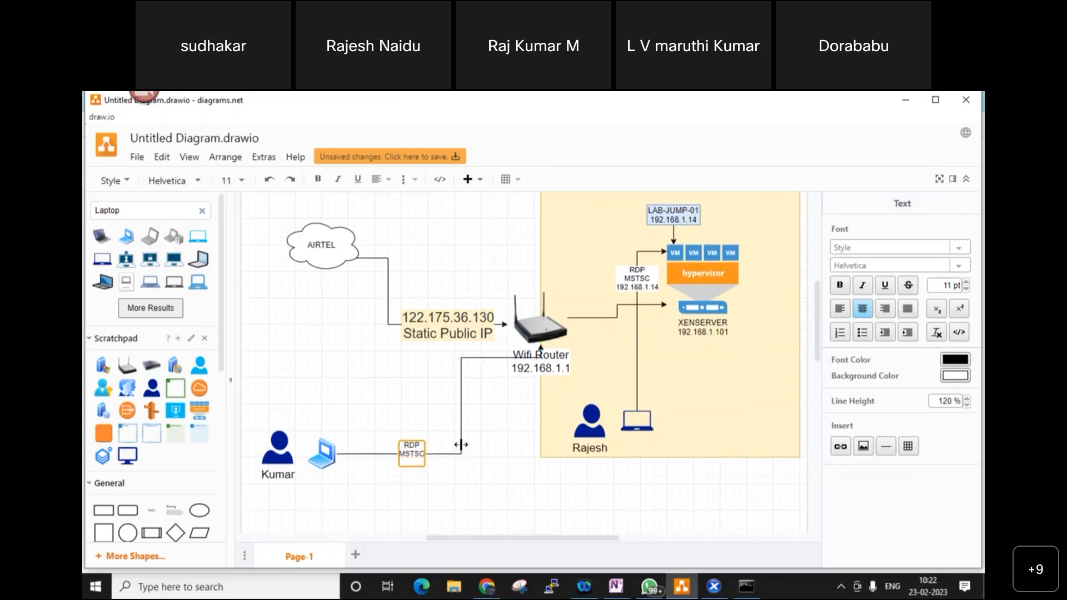
text(122.175.36.13)
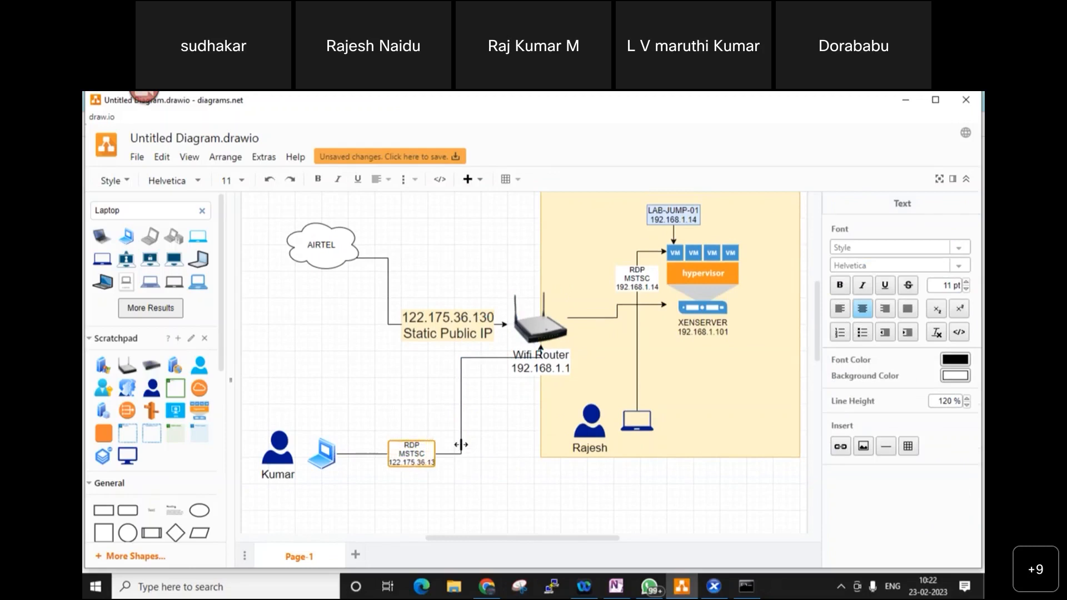
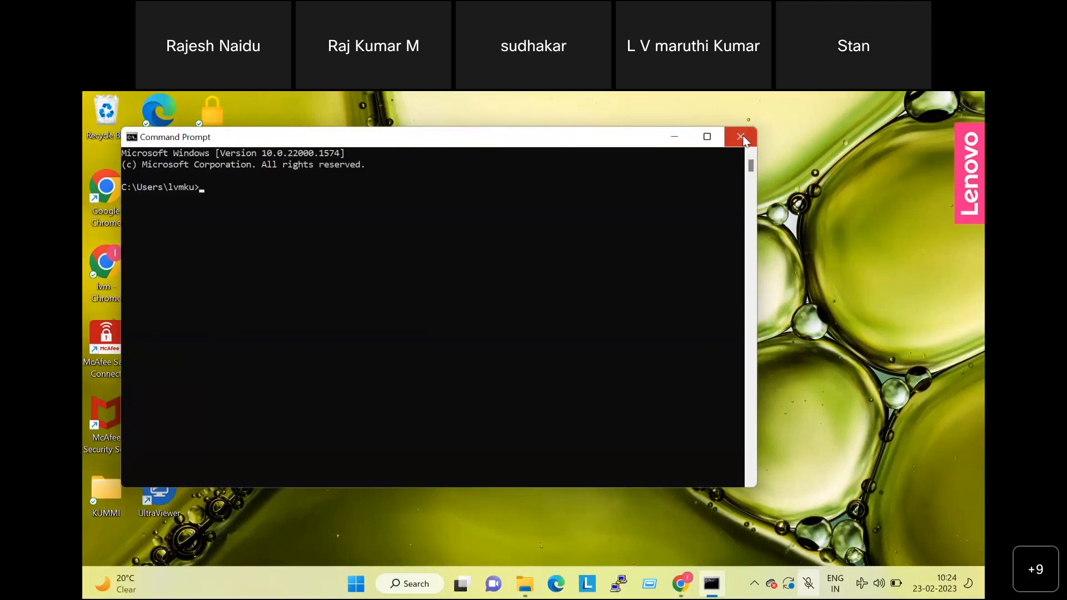
- Run mstsc from Command Prompt to launch the Remote Desktop Connection client
text(mstsc)
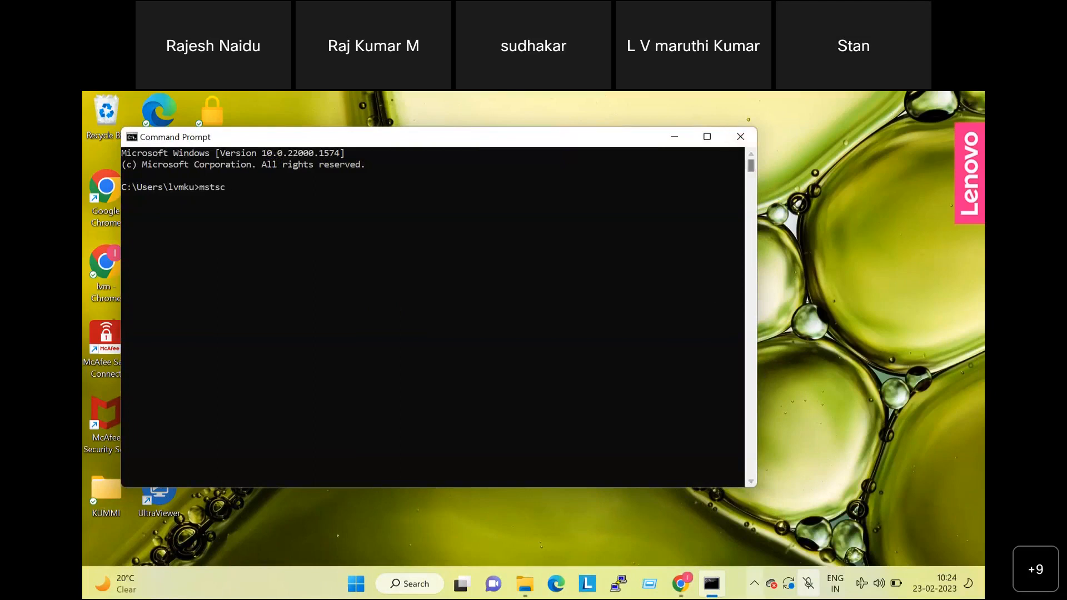
click(810, 583)
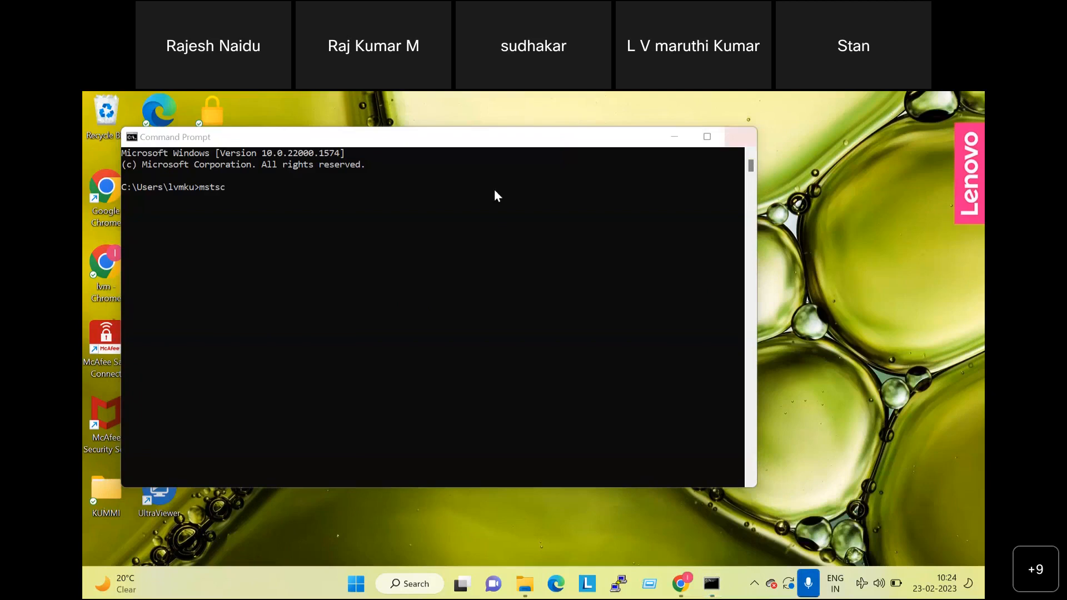
click(279, 187)
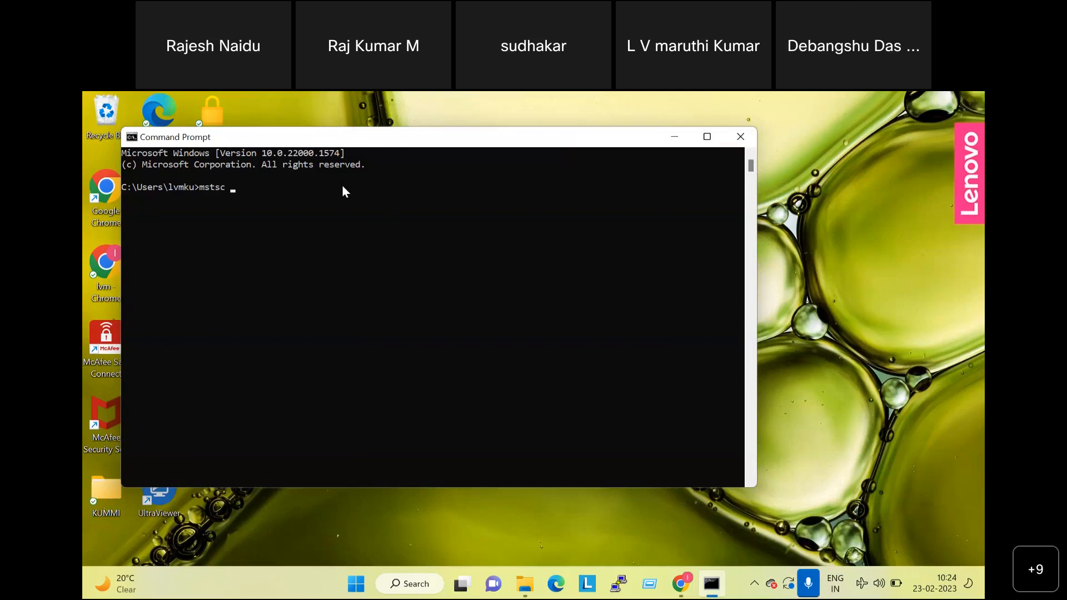
key(Return)
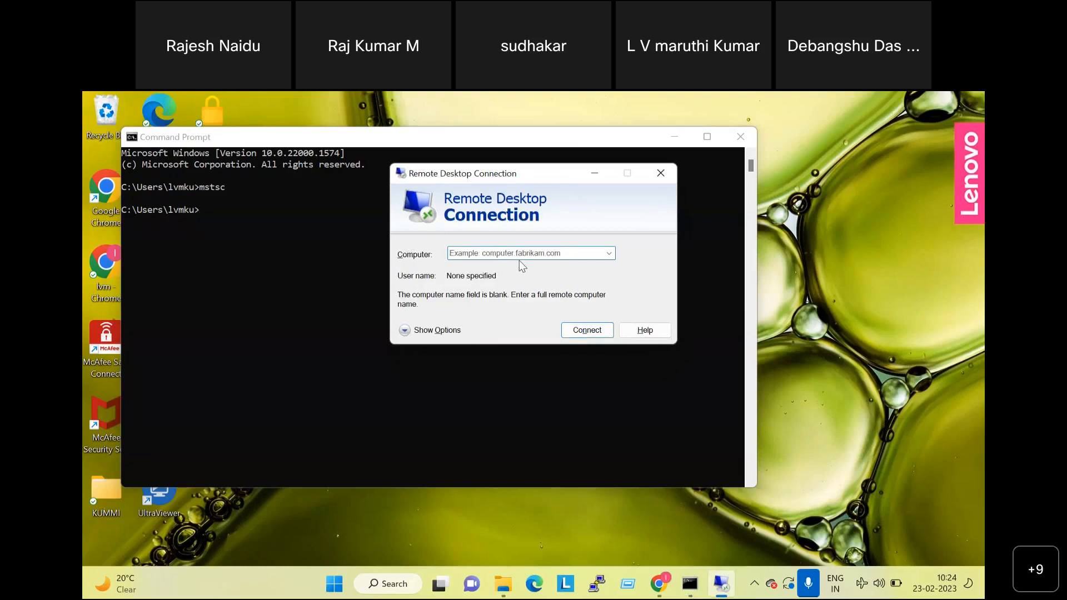
text(1)
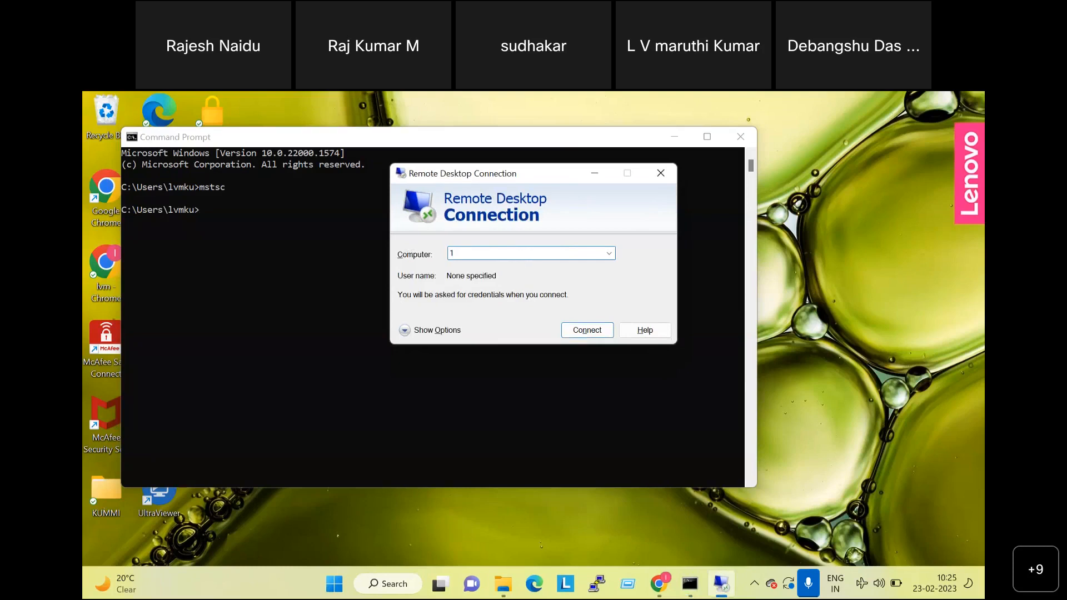
text(22.175.36.130)
text(:)
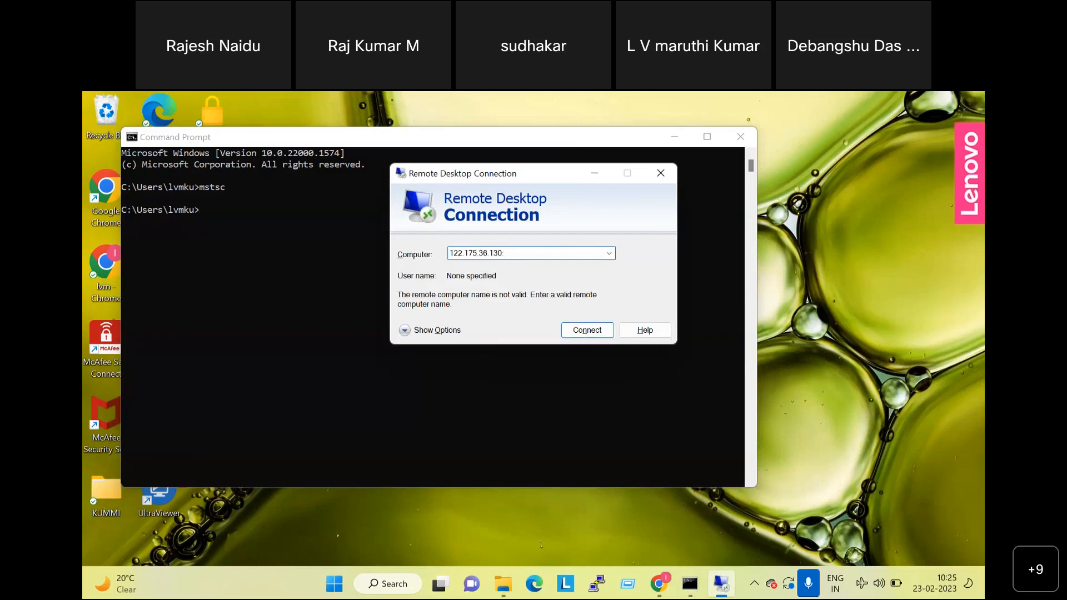
text(1111)
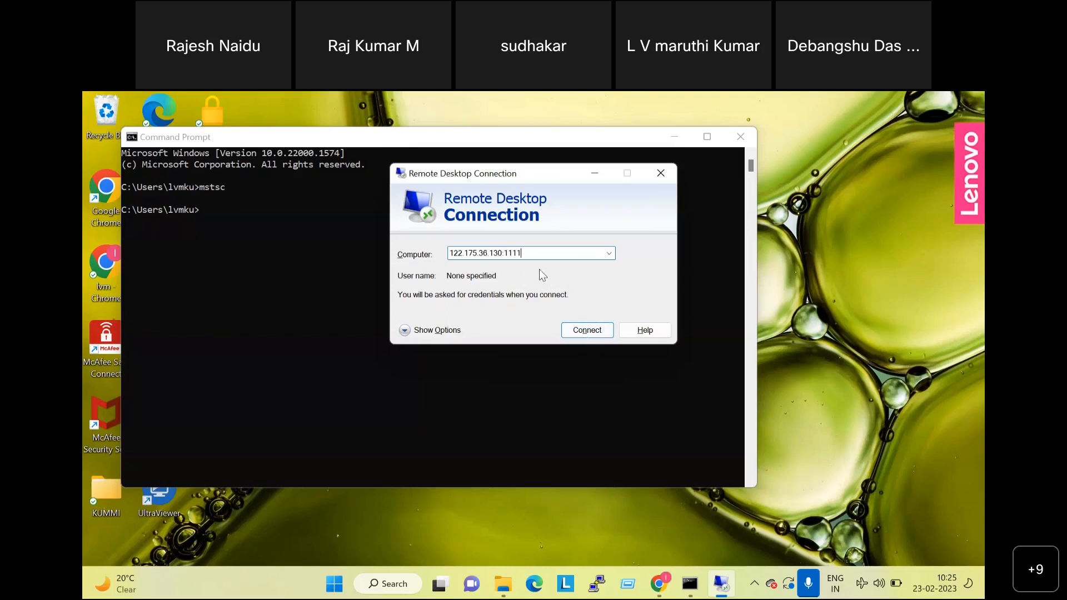
click(404, 331)
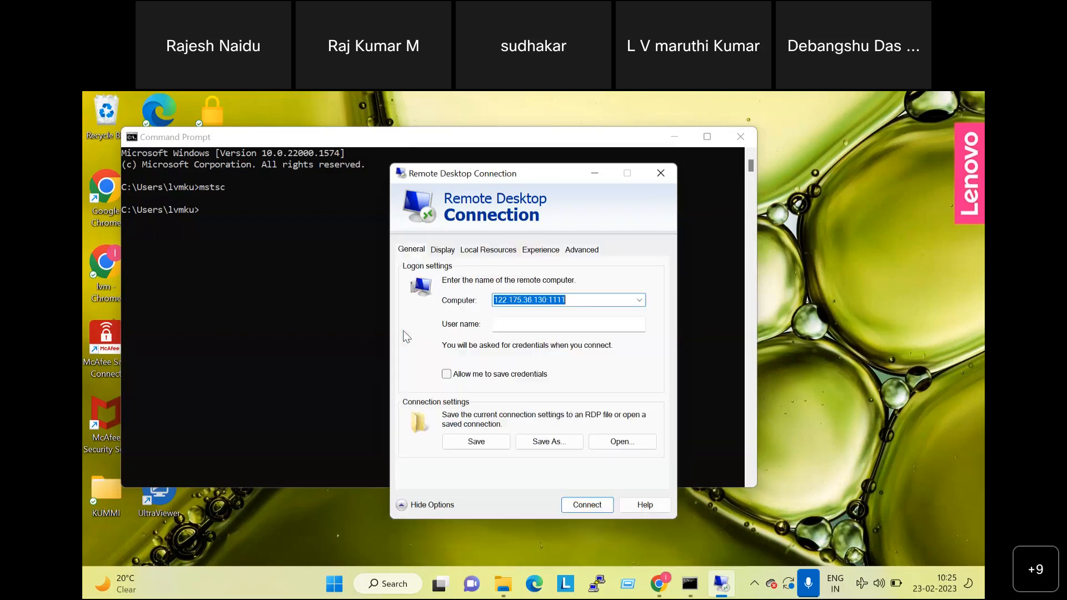
click(510, 330)
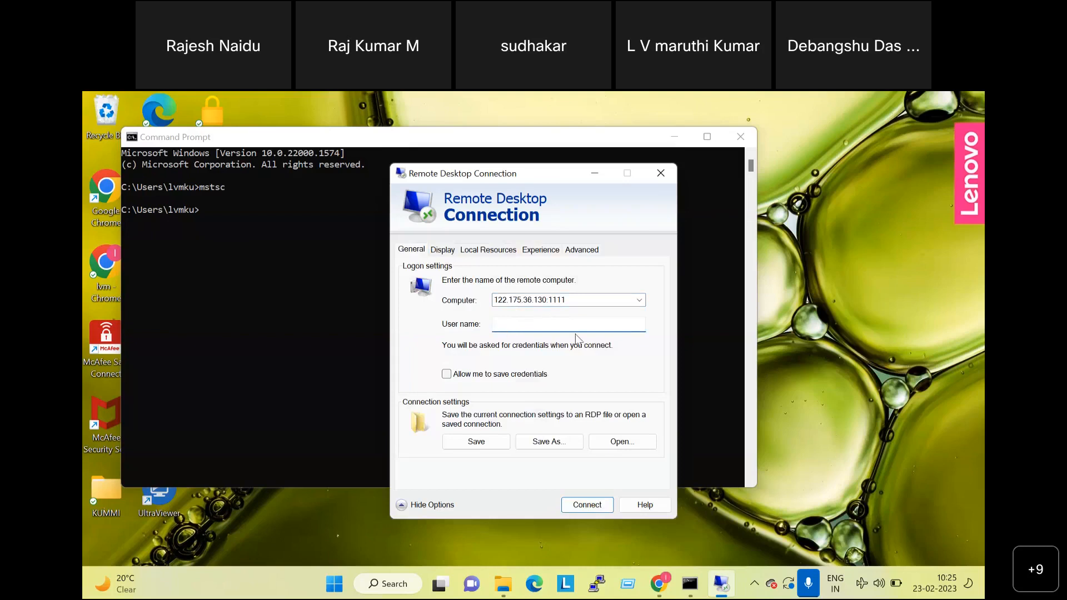
text(kumar)
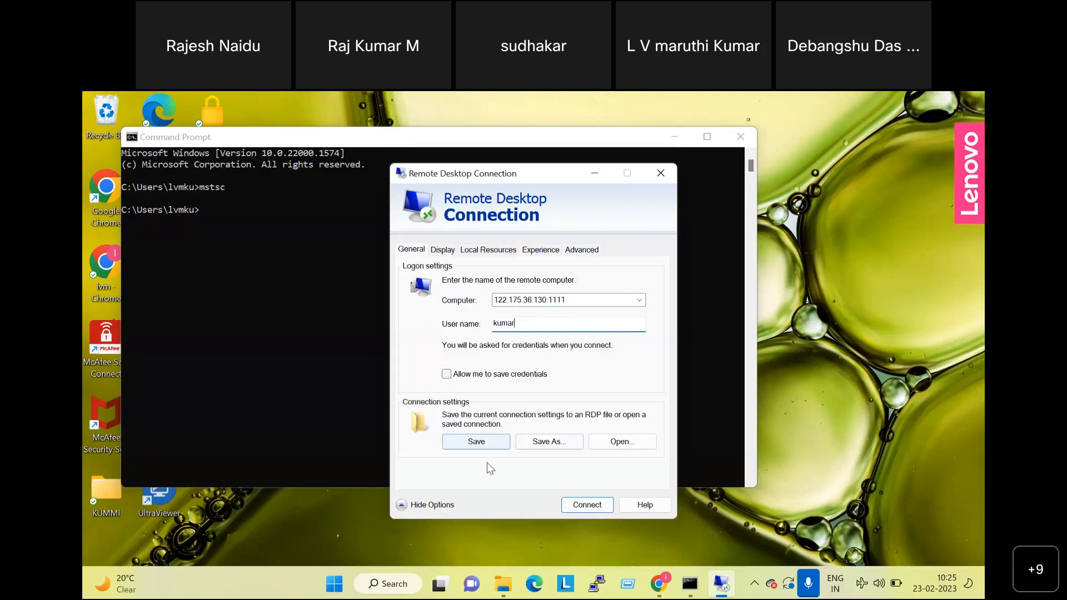
click(451, 375)
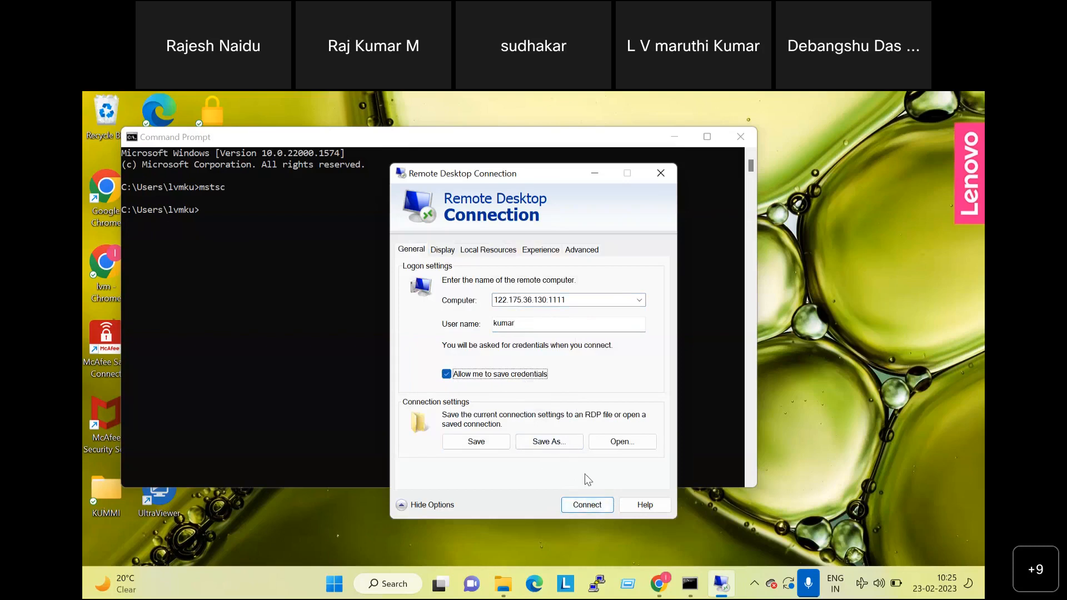
click(540, 444)
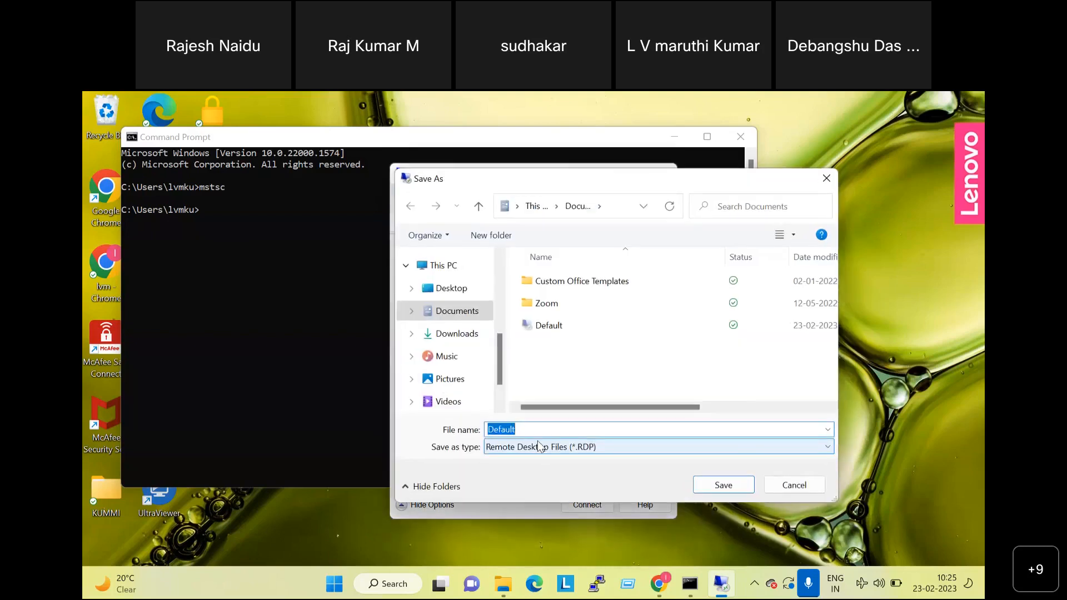
- Save the connection file to the Desktop folder as Lab-Jump-01.RDP and start connecting
click(445, 300)
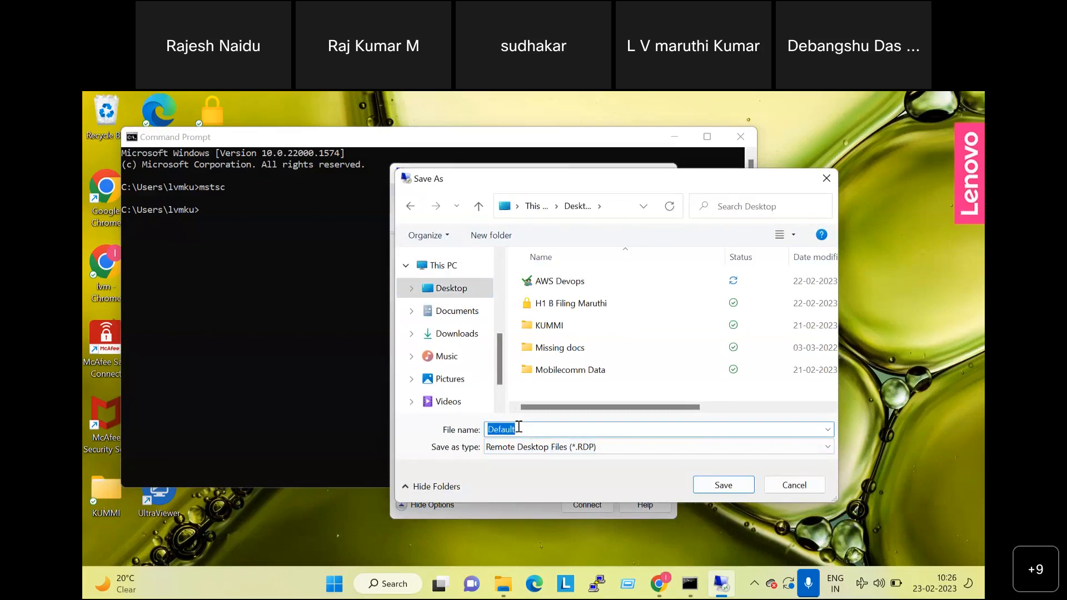
text(JUMP)
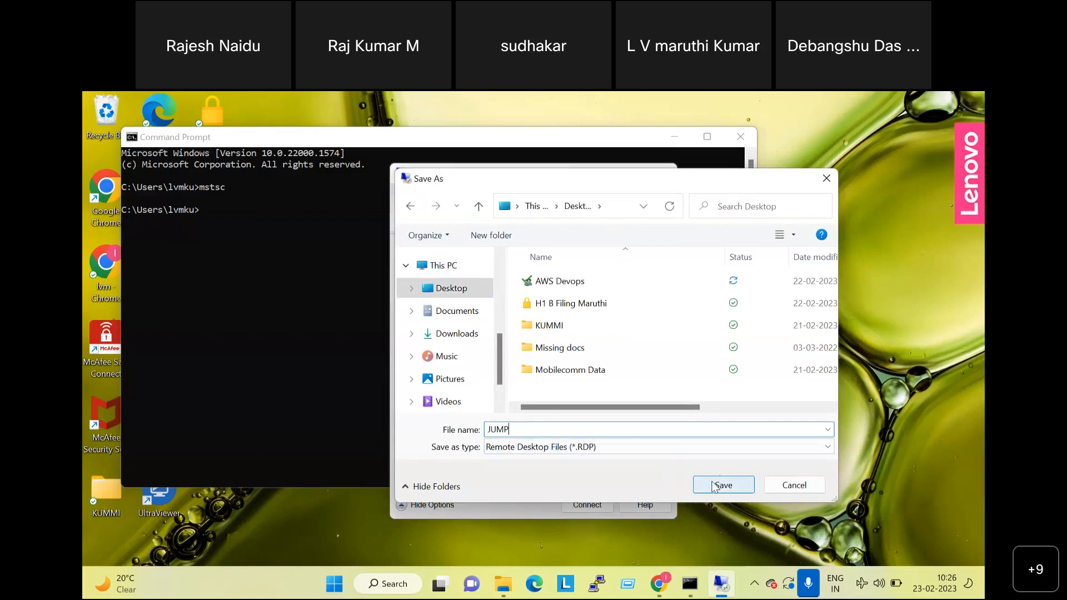
key(BackSpace)
key(BackSpace)
key(BackSpace)
key(BackSpace)
text(Lab-Jump-)1)
key(BackSpace)
key(BackSpace)
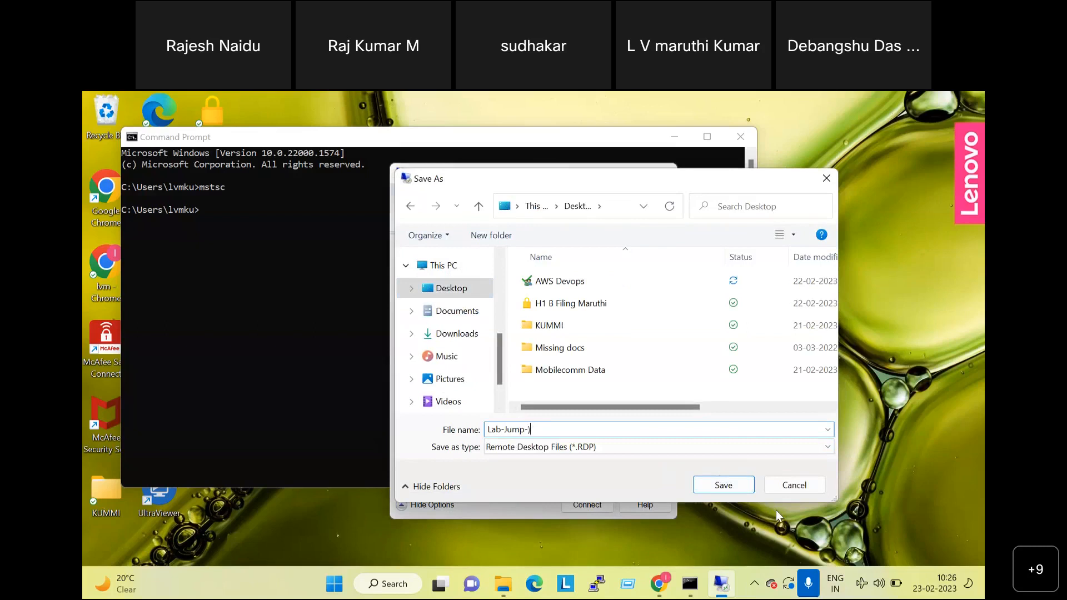
text(01)
click(725, 481)
click(587, 504)
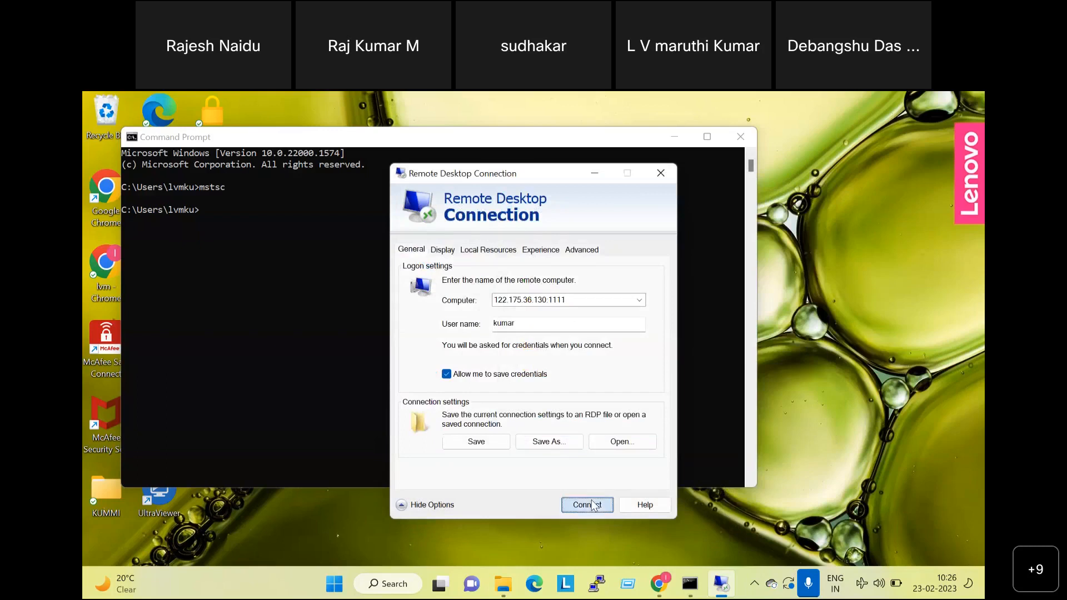
- Trust the remote computer, sign in with the account password, and accept the certificate warning
click(354, 395)
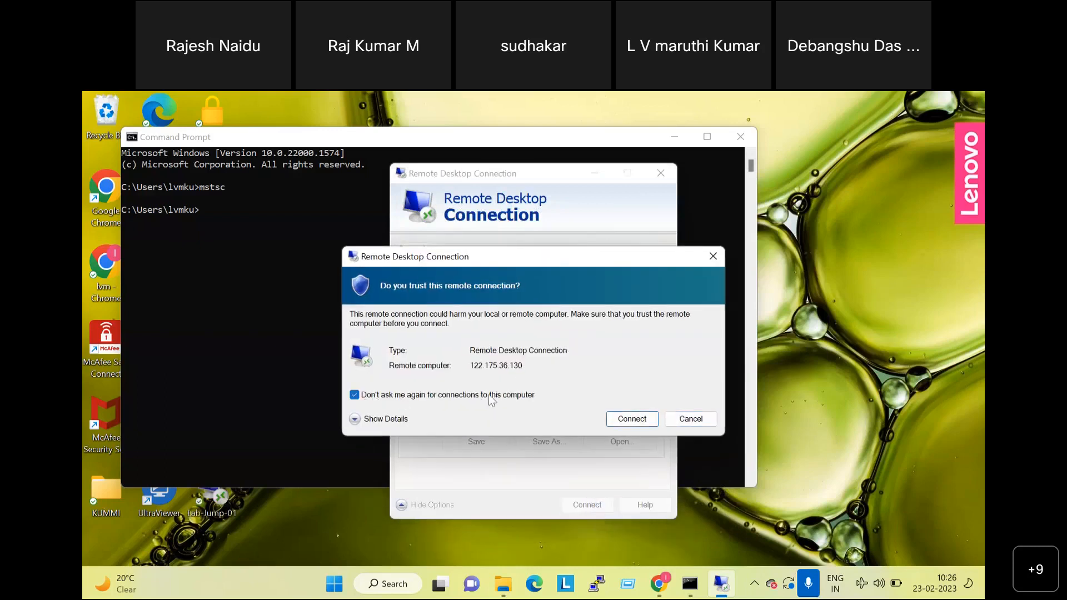
click(631, 419)
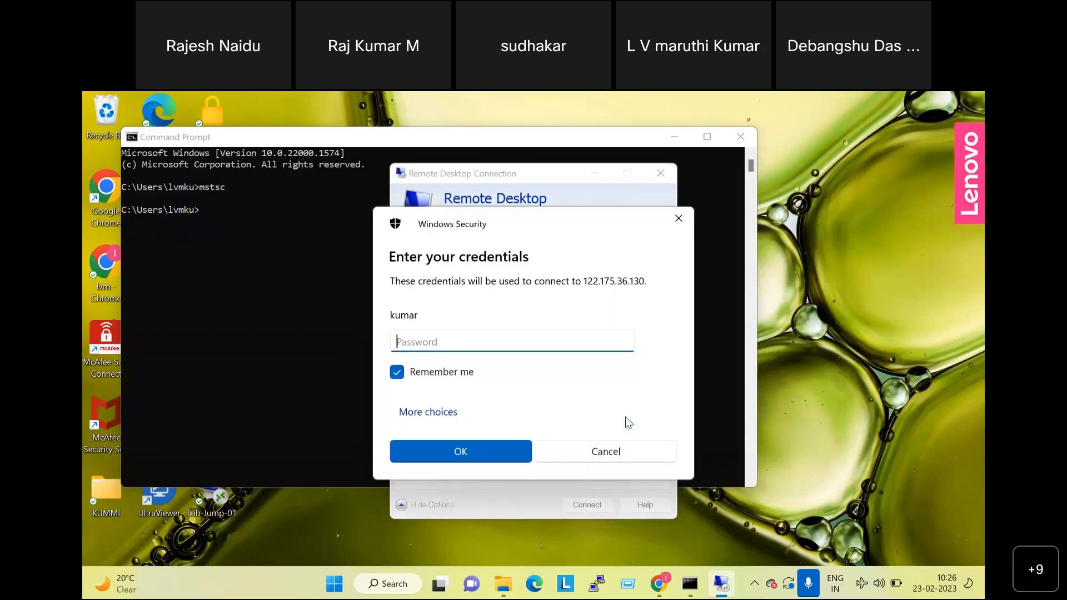
text(*****)
key(BackSpace)
key(BackSpace)
key(BackSpace)
key(BackSpace)
key(BackSpace)
text(**********)
click(495, 452)
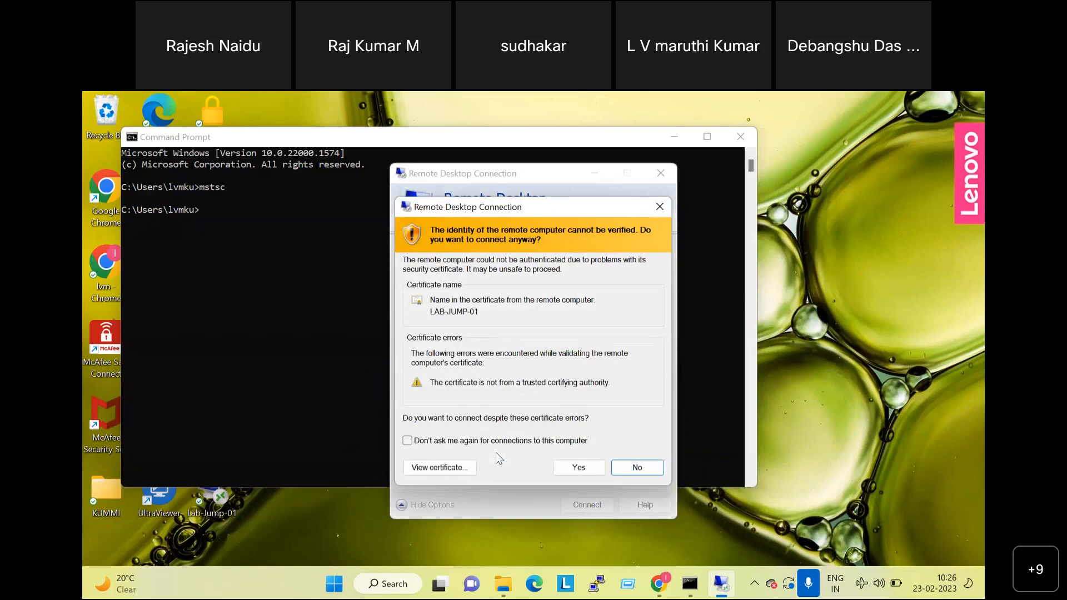
click(572, 468)
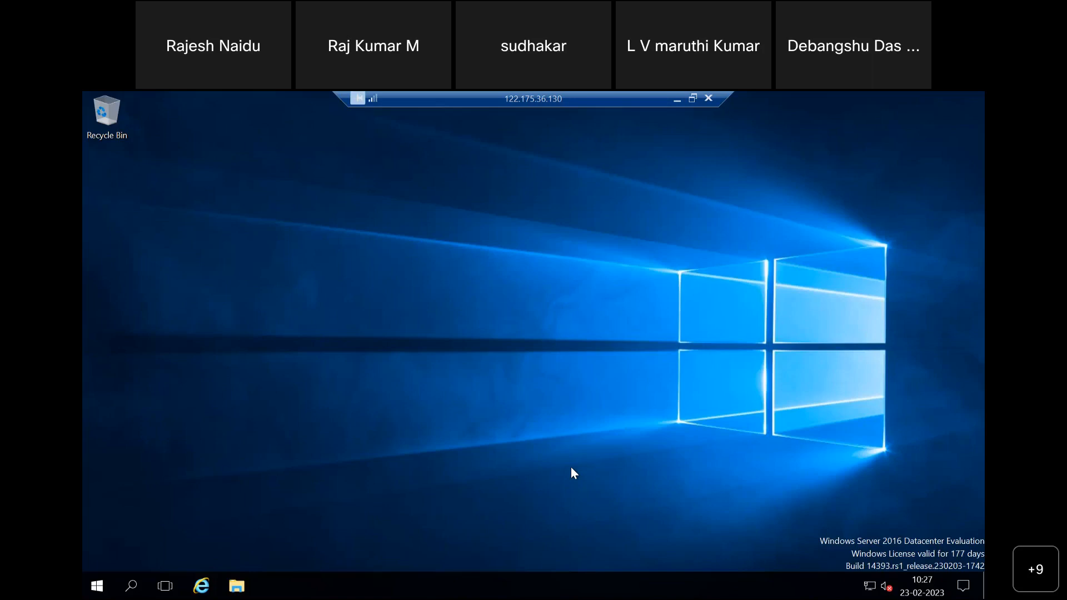
key(XF86AudioMicMute)
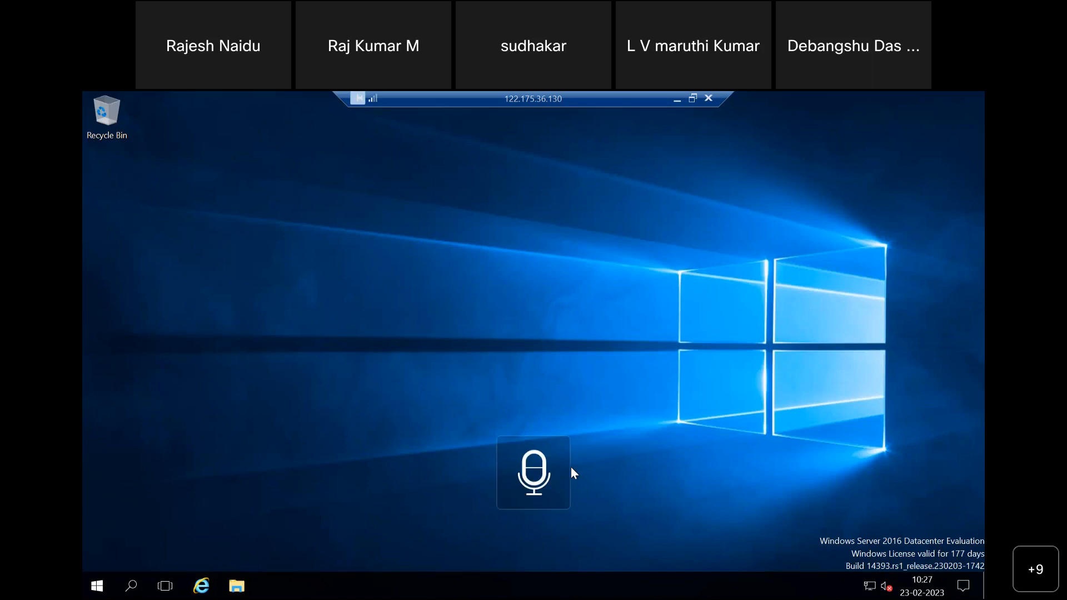
key(XF86AudioMicMute)
key(XF86AudioMicMute)
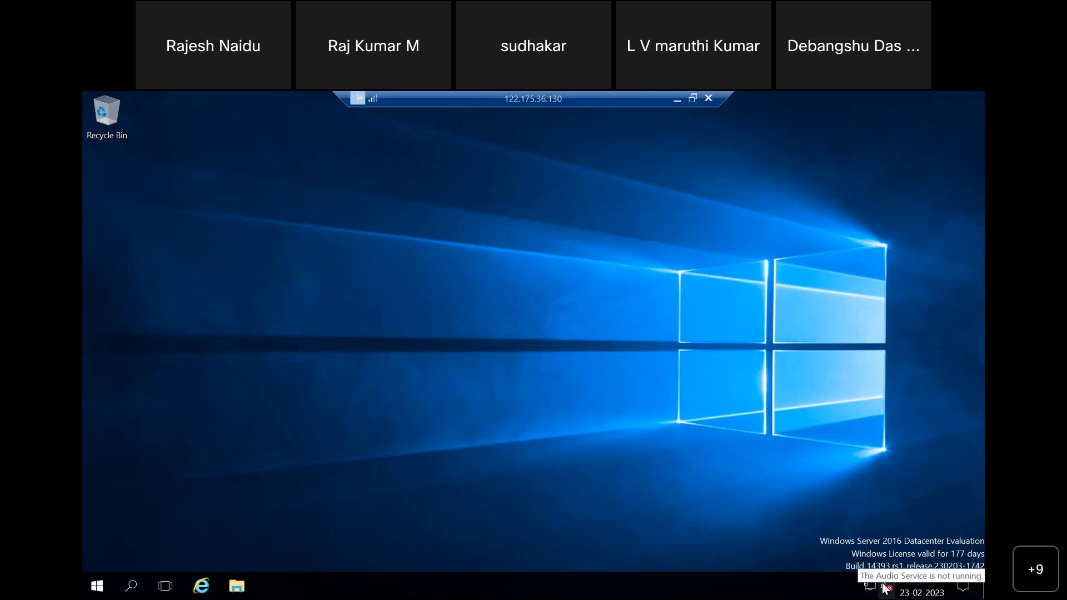
right_click(885, 588)
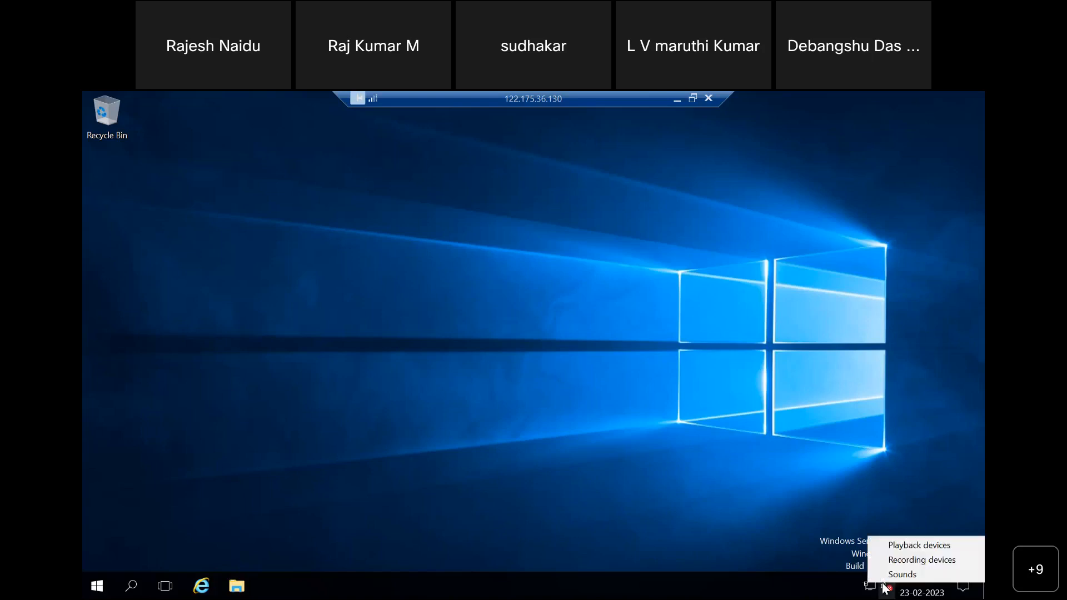
click(894, 573)
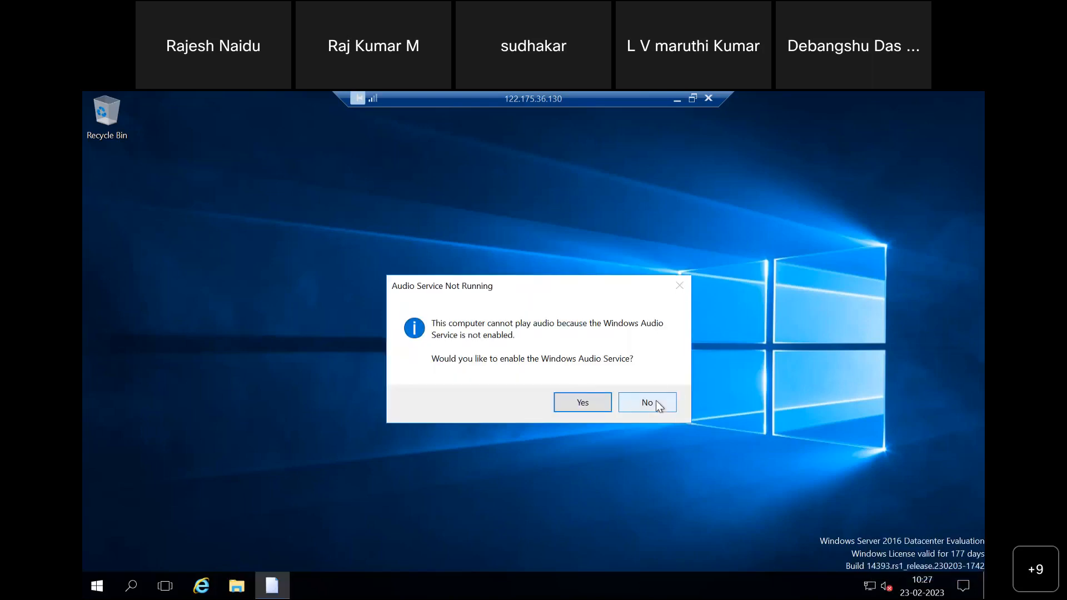
click(598, 401)
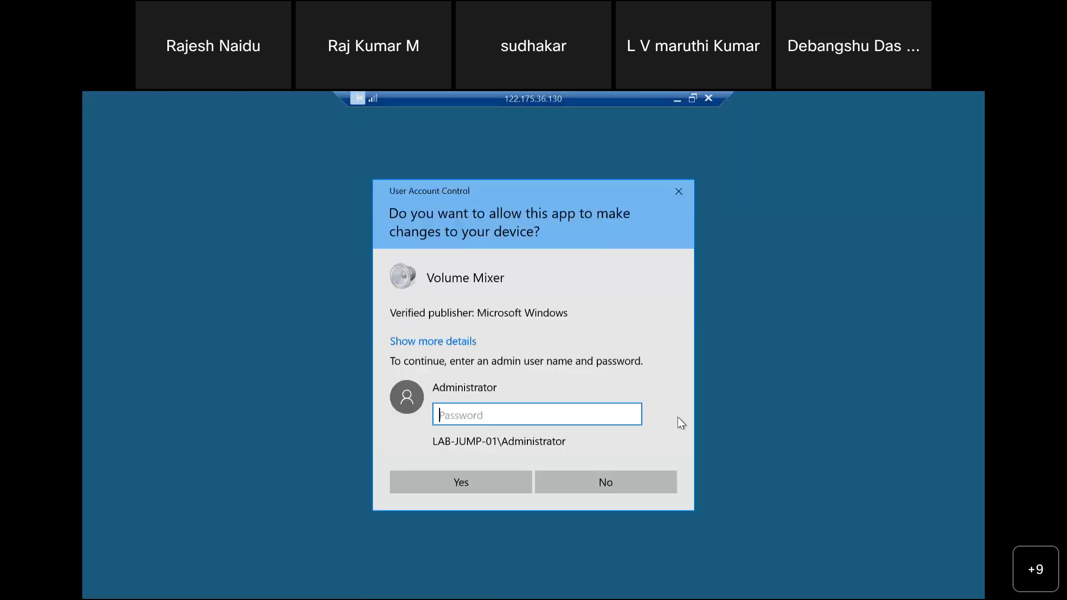
click(678, 191)
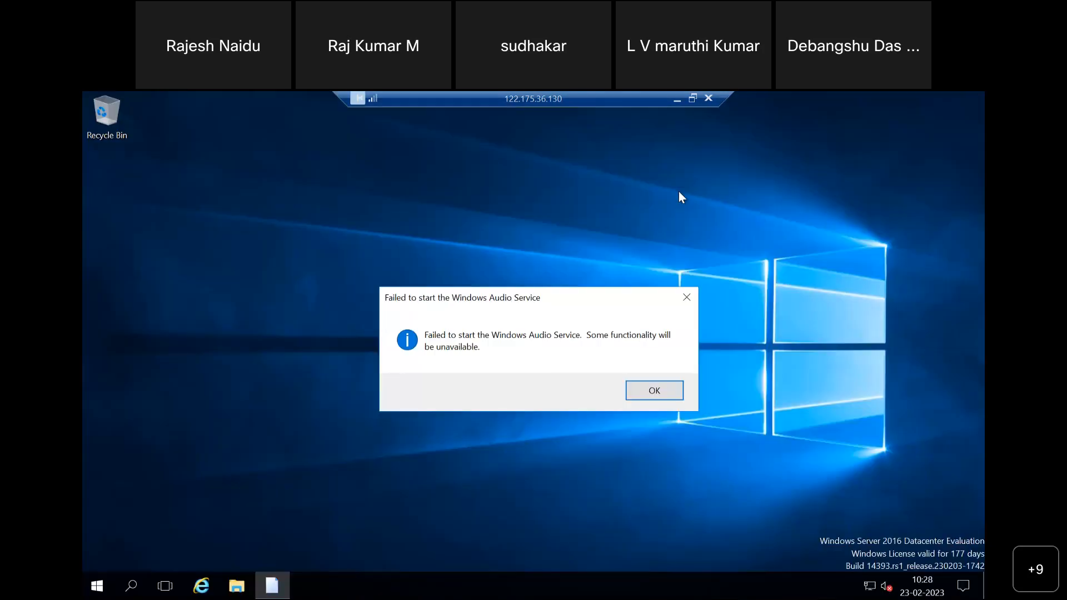
click(687, 298)
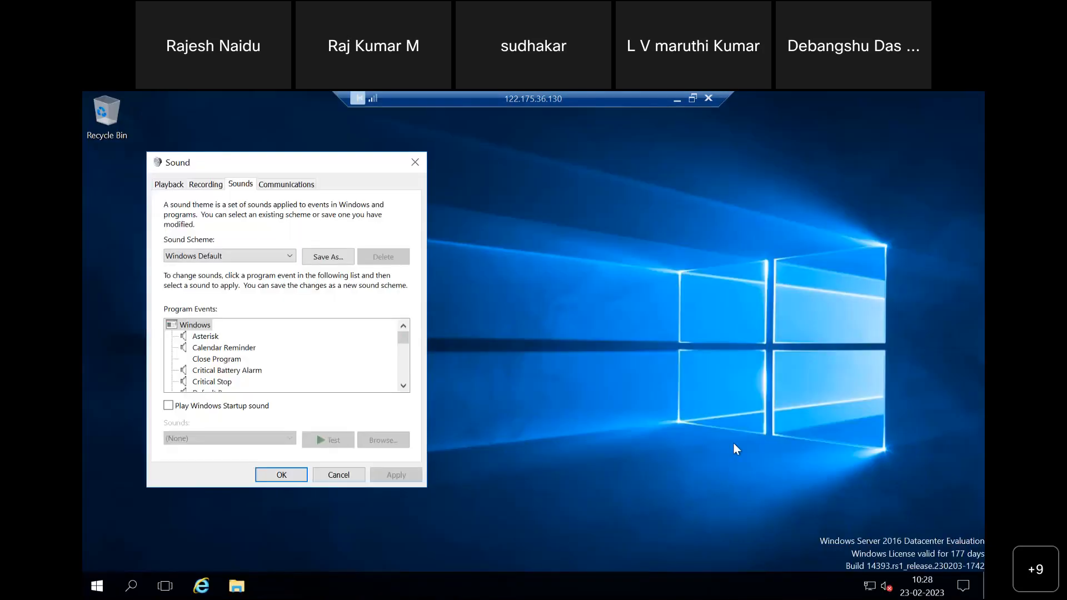
click(415, 163)
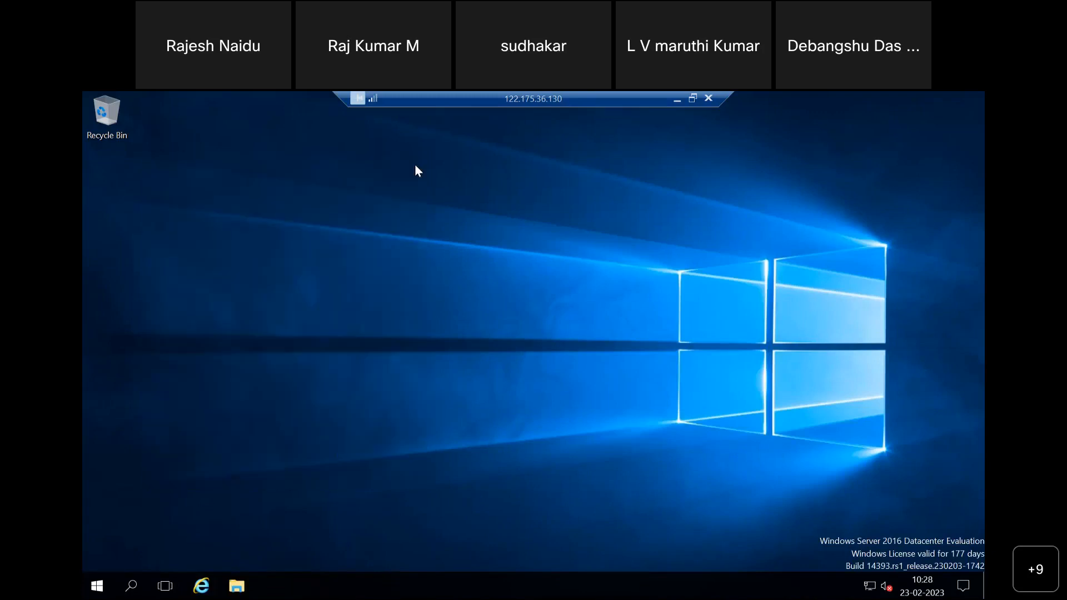